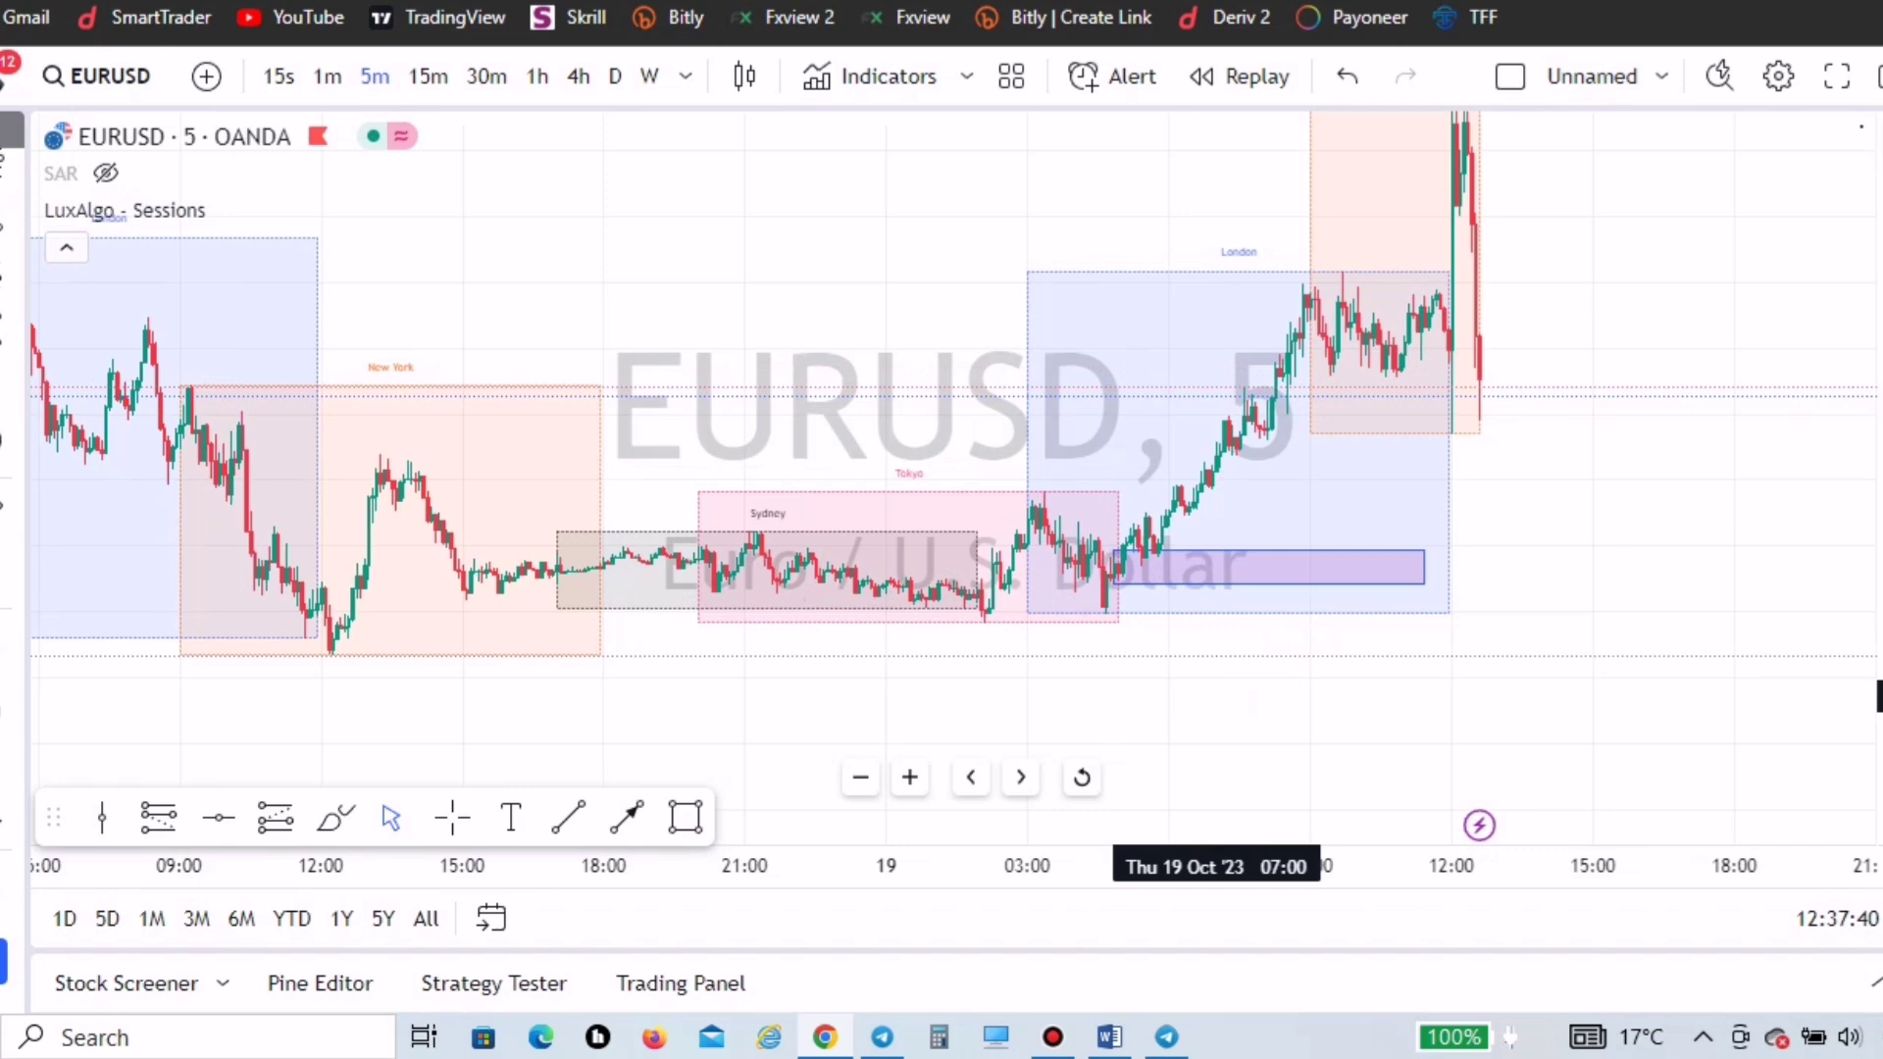
- Brush a black path dipping below the purple zone up to the London high, plus an arrowhead at the dip
{"action": "left_click_drag", "start_coordinate": [1879, 579], "coordinate": [1880, 539]}
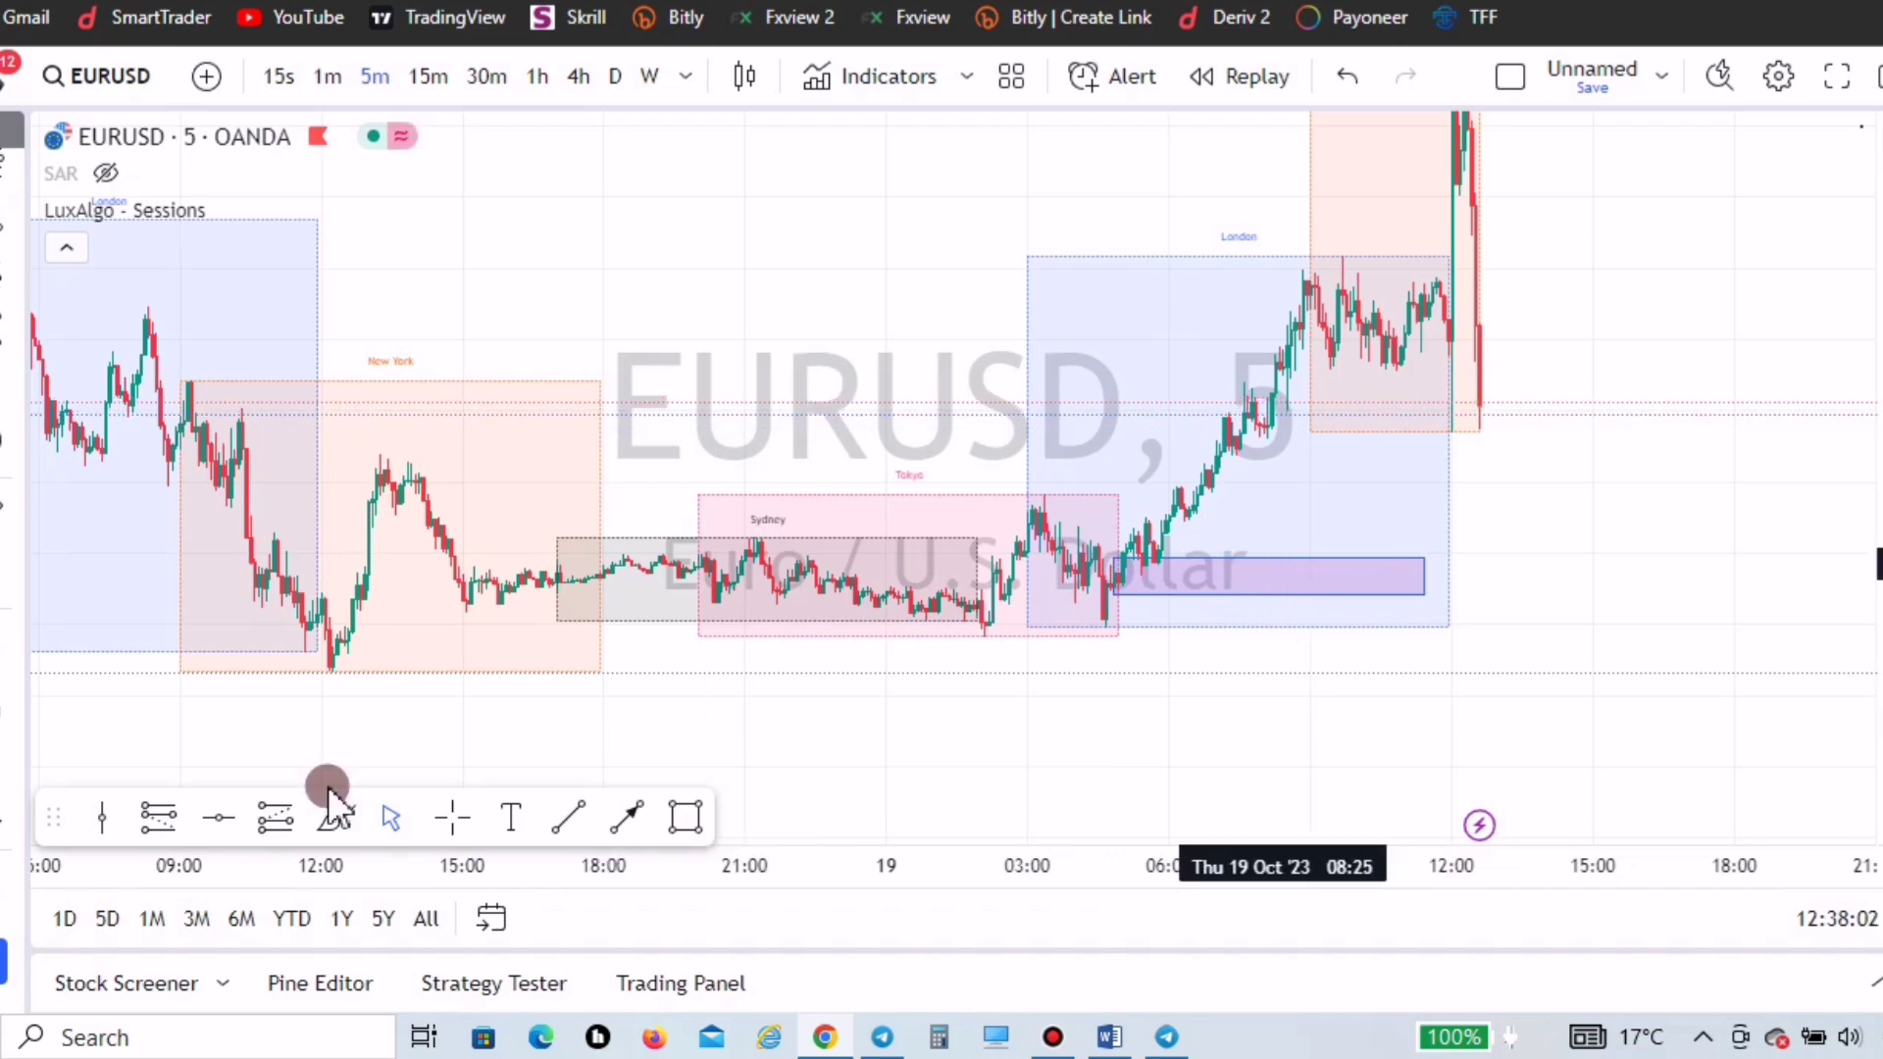
{"action": "left_click", "coordinate": [326, 815]}
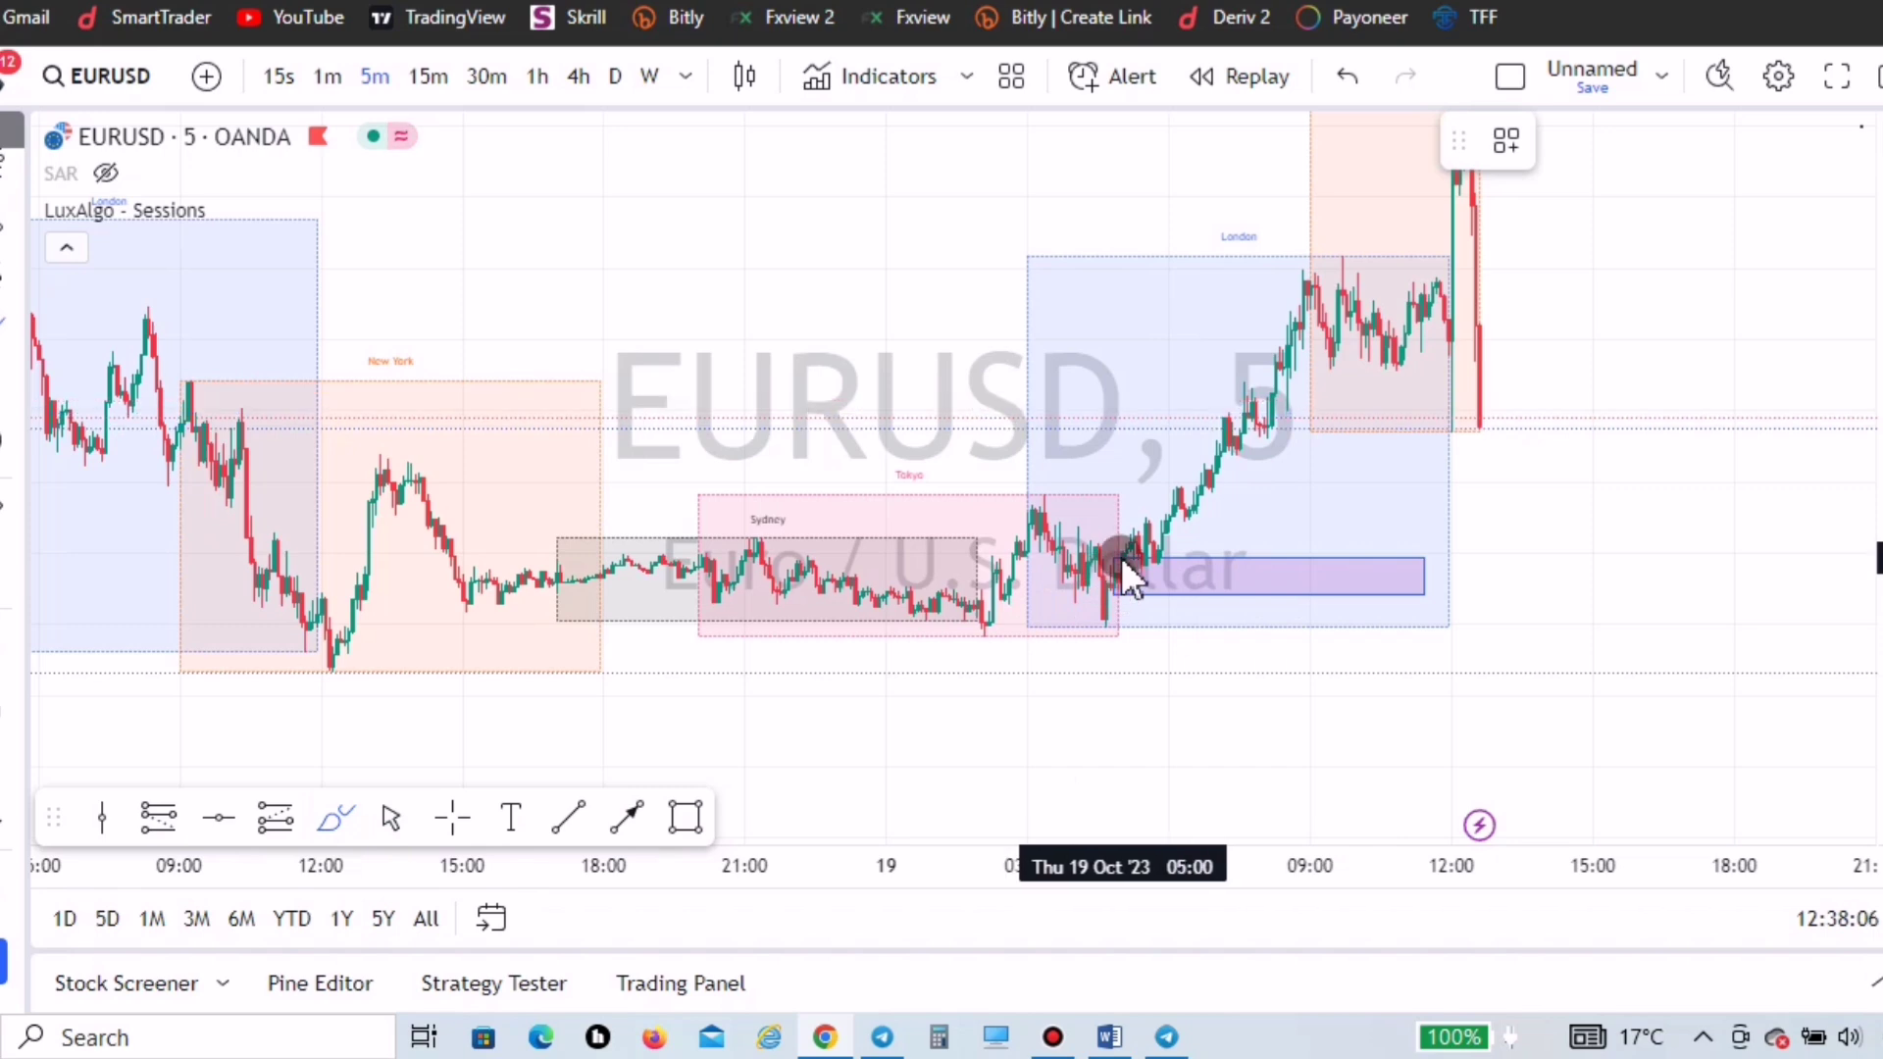
{"action": "mouse_move", "coordinate": [1121, 557]}
{"action": "left_mouse_down"}
{"action": "mouse_move", "coordinate": [1159, 644]}
{"action": "mouse_move", "coordinate": [1193, 588]}
{"action": "left_mouse_up"}
{"action": "left_click_drag", "start_coordinate": [1286, 391], "coordinate": [1375, 210]}
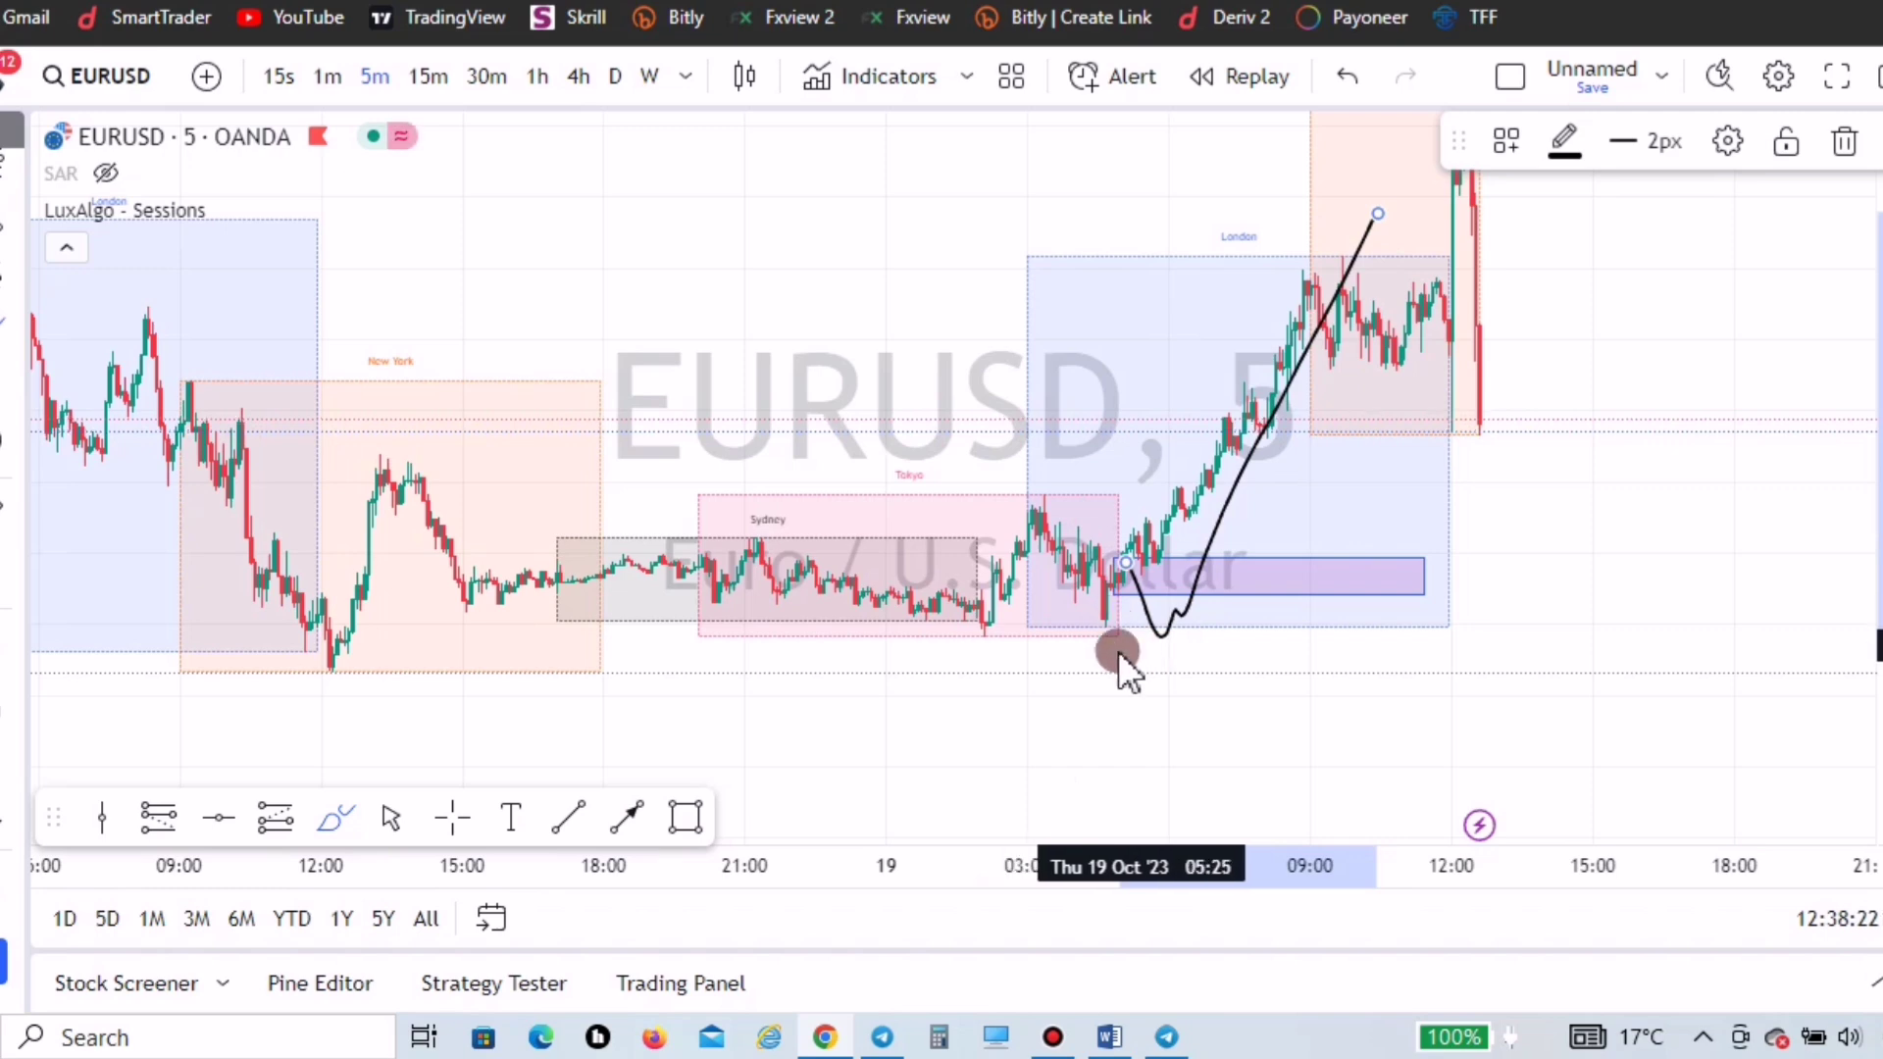
{"action": "mouse_move", "coordinate": [1102, 664]}
{"action": "left_mouse_down"}
{"action": "mouse_move", "coordinate": [1148, 619]}
{"action": "mouse_move", "coordinate": [1133, 613]}
{"action": "mouse_move", "coordinate": [1146, 667]}
{"action": "left_mouse_up"}
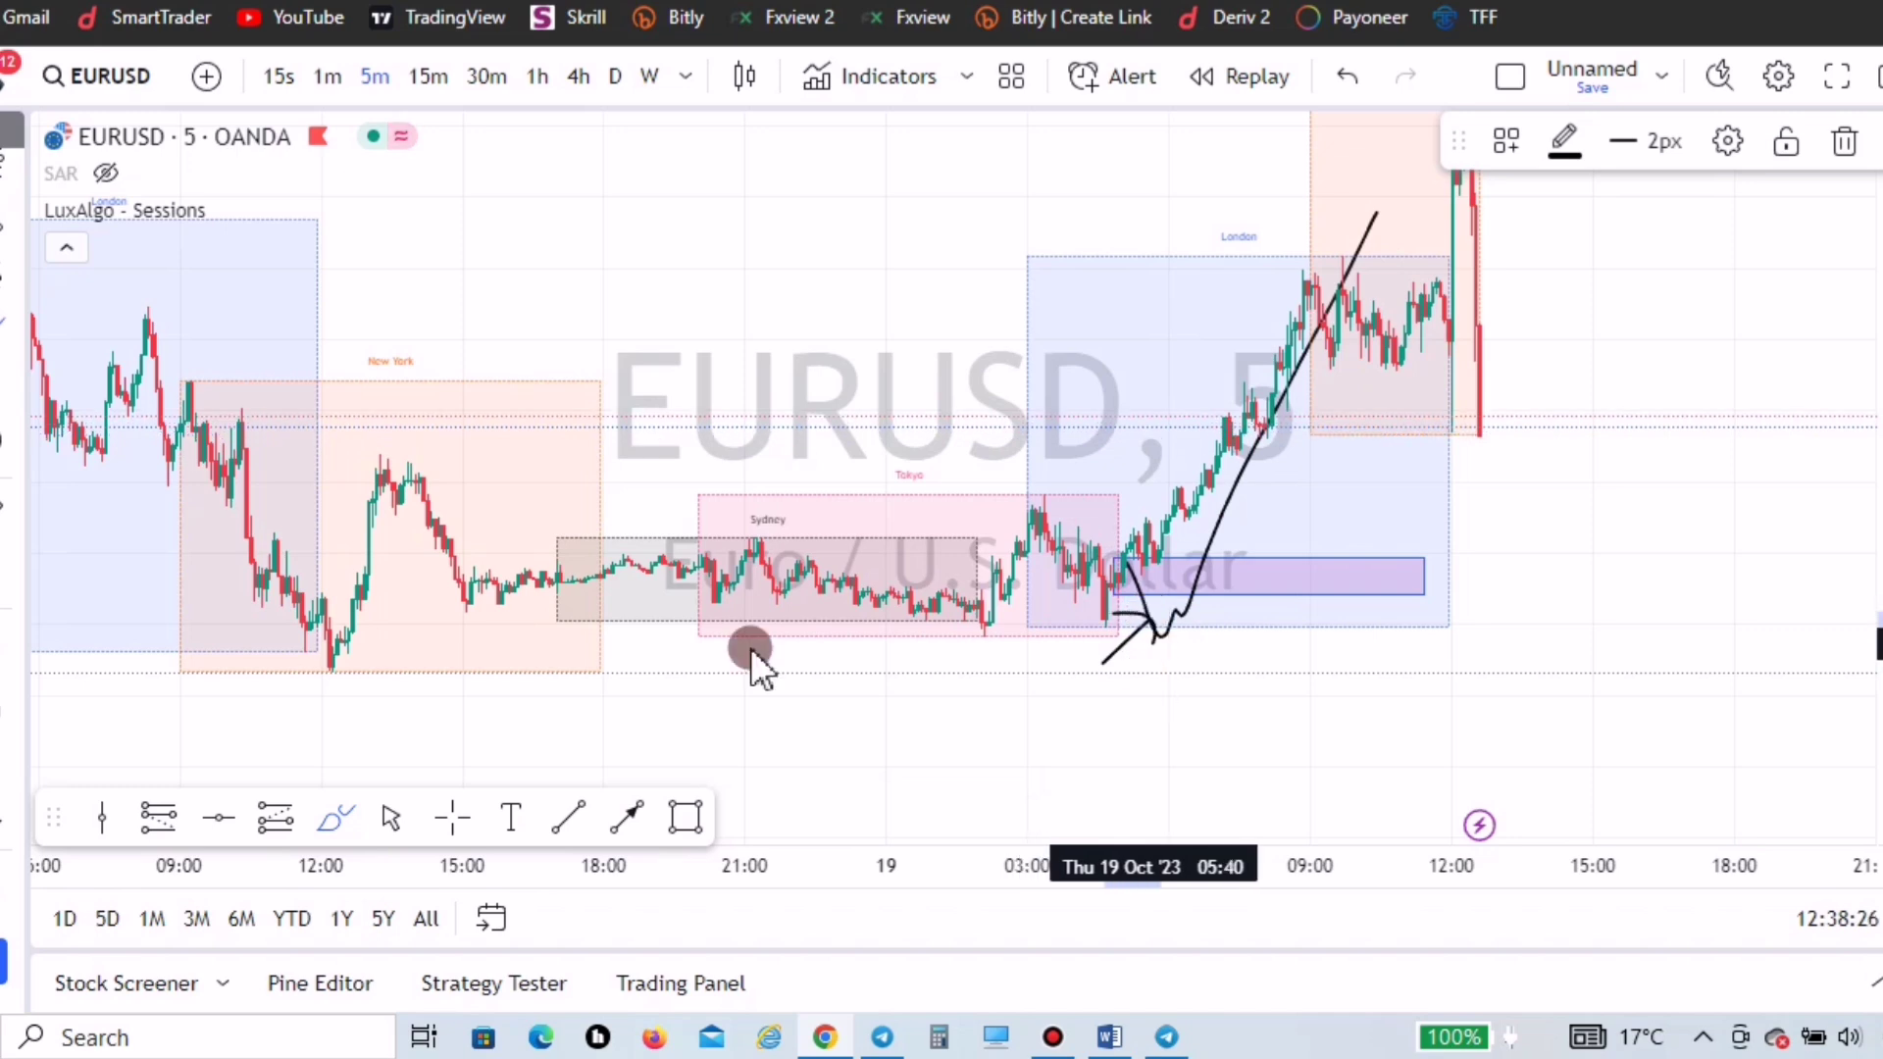
- Review the session table in the Word trading guide, then load the GBPUSD chart in TradingView
{"action": "left_click", "coordinate": [1108, 1037]}
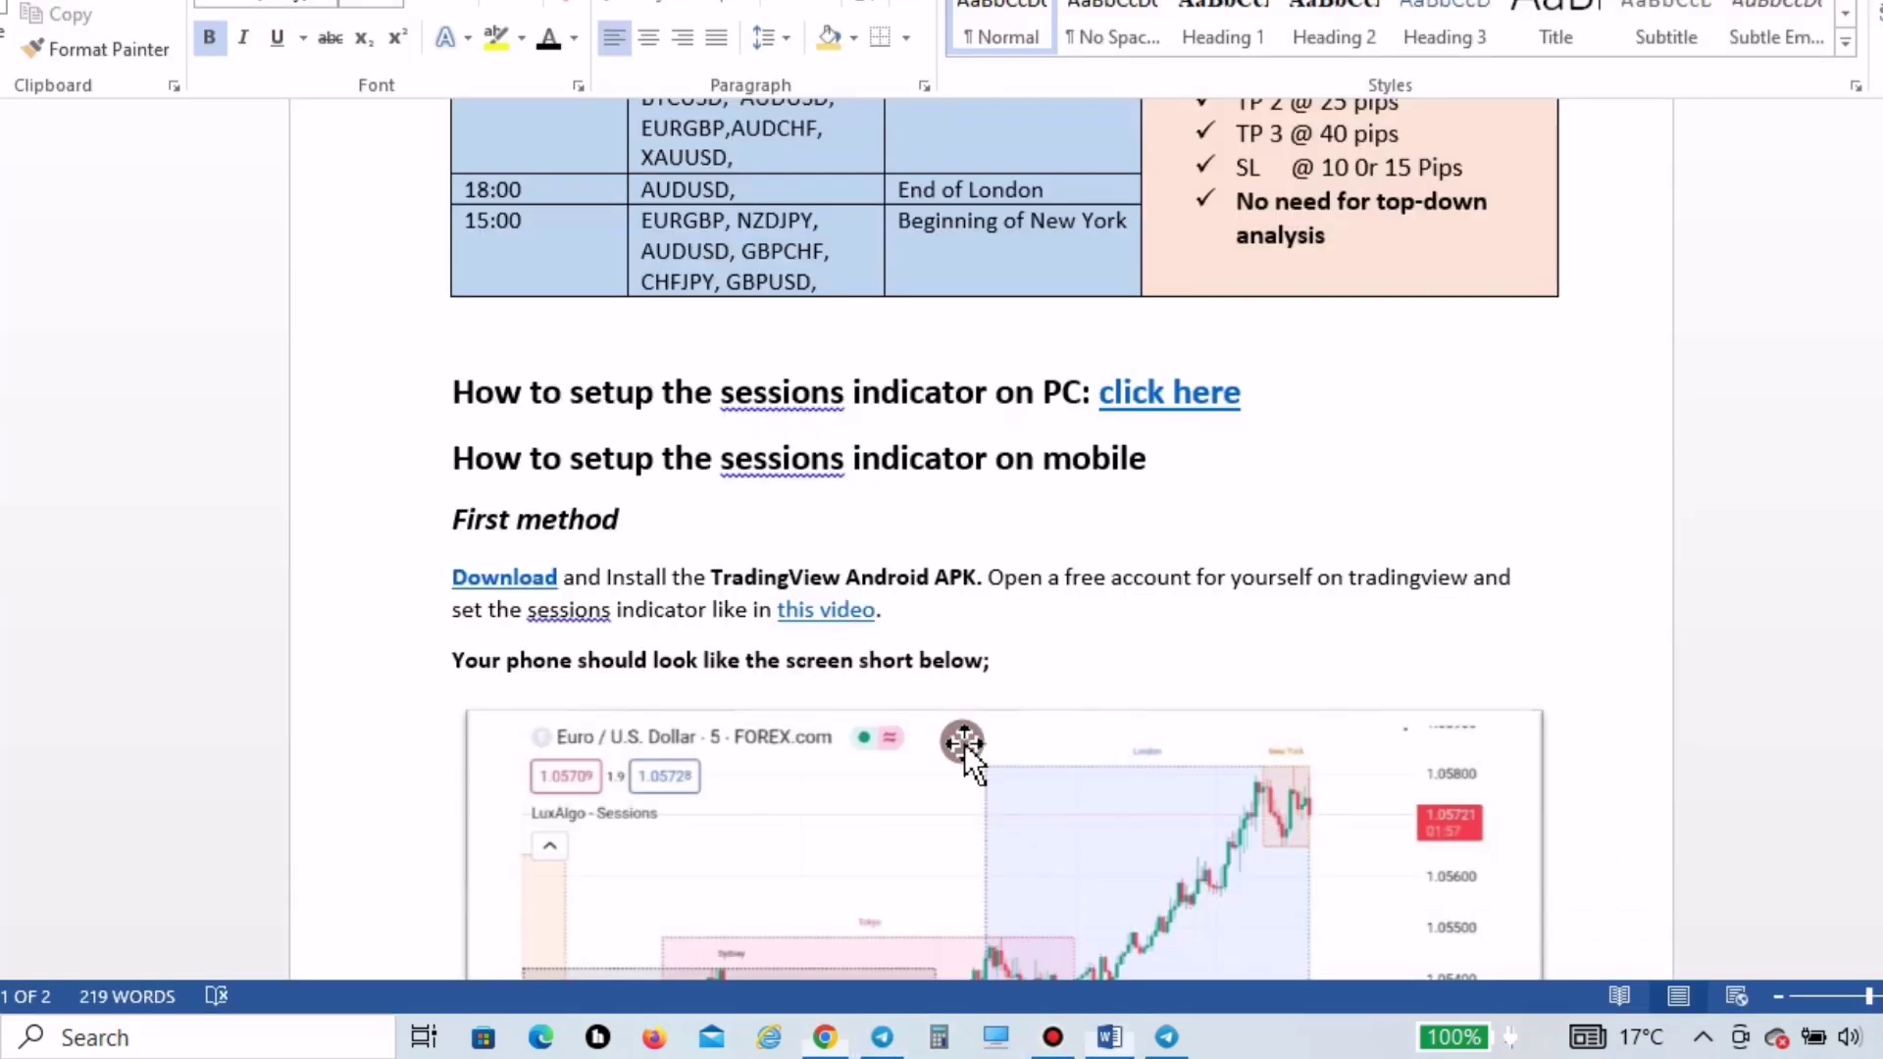
{"action": "scroll", "coordinate": [978, 569], "scroll_direction": "up", "scroll_amount": 4}
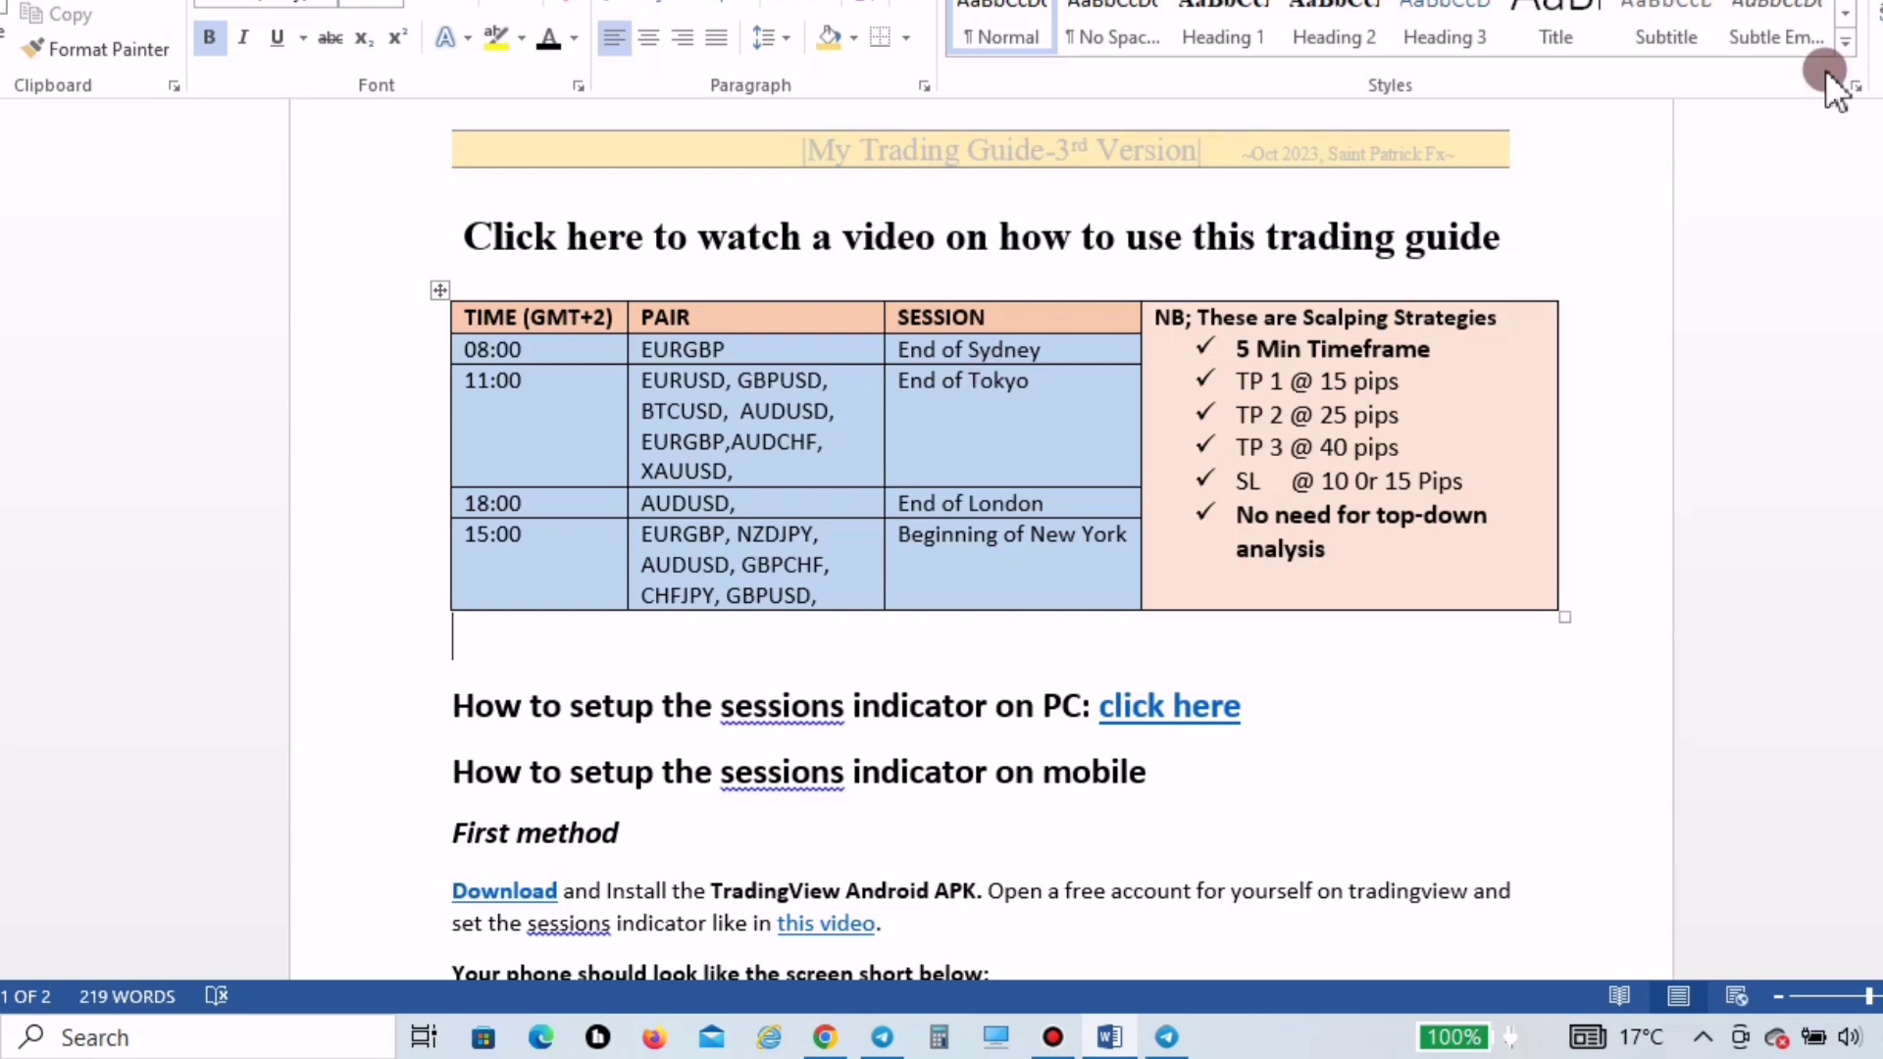
{"action": "key", "text": "alt+Tab"}
{"action": "left_click", "coordinate": [1648, 623]}
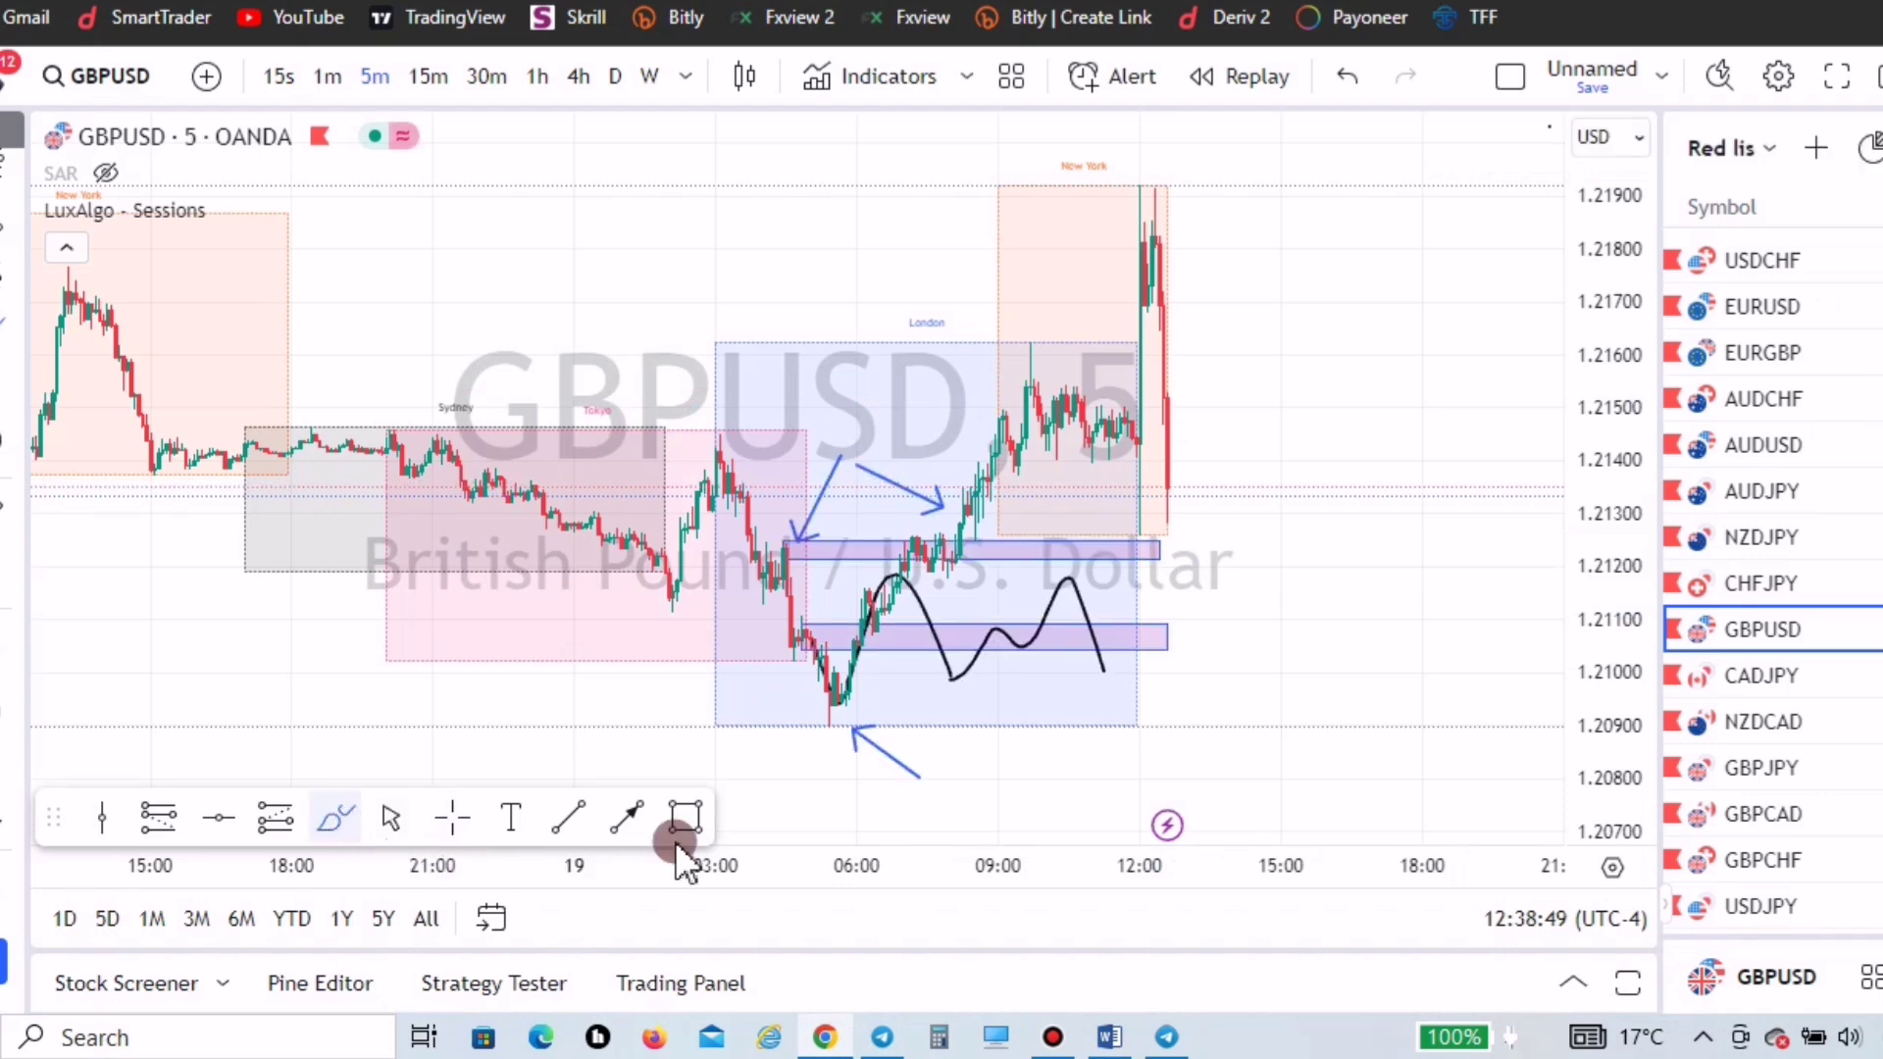
- Remove all 8 existing drawings from the GBPUSD chart
{"action": "left_click", "coordinate": [680, 815]}
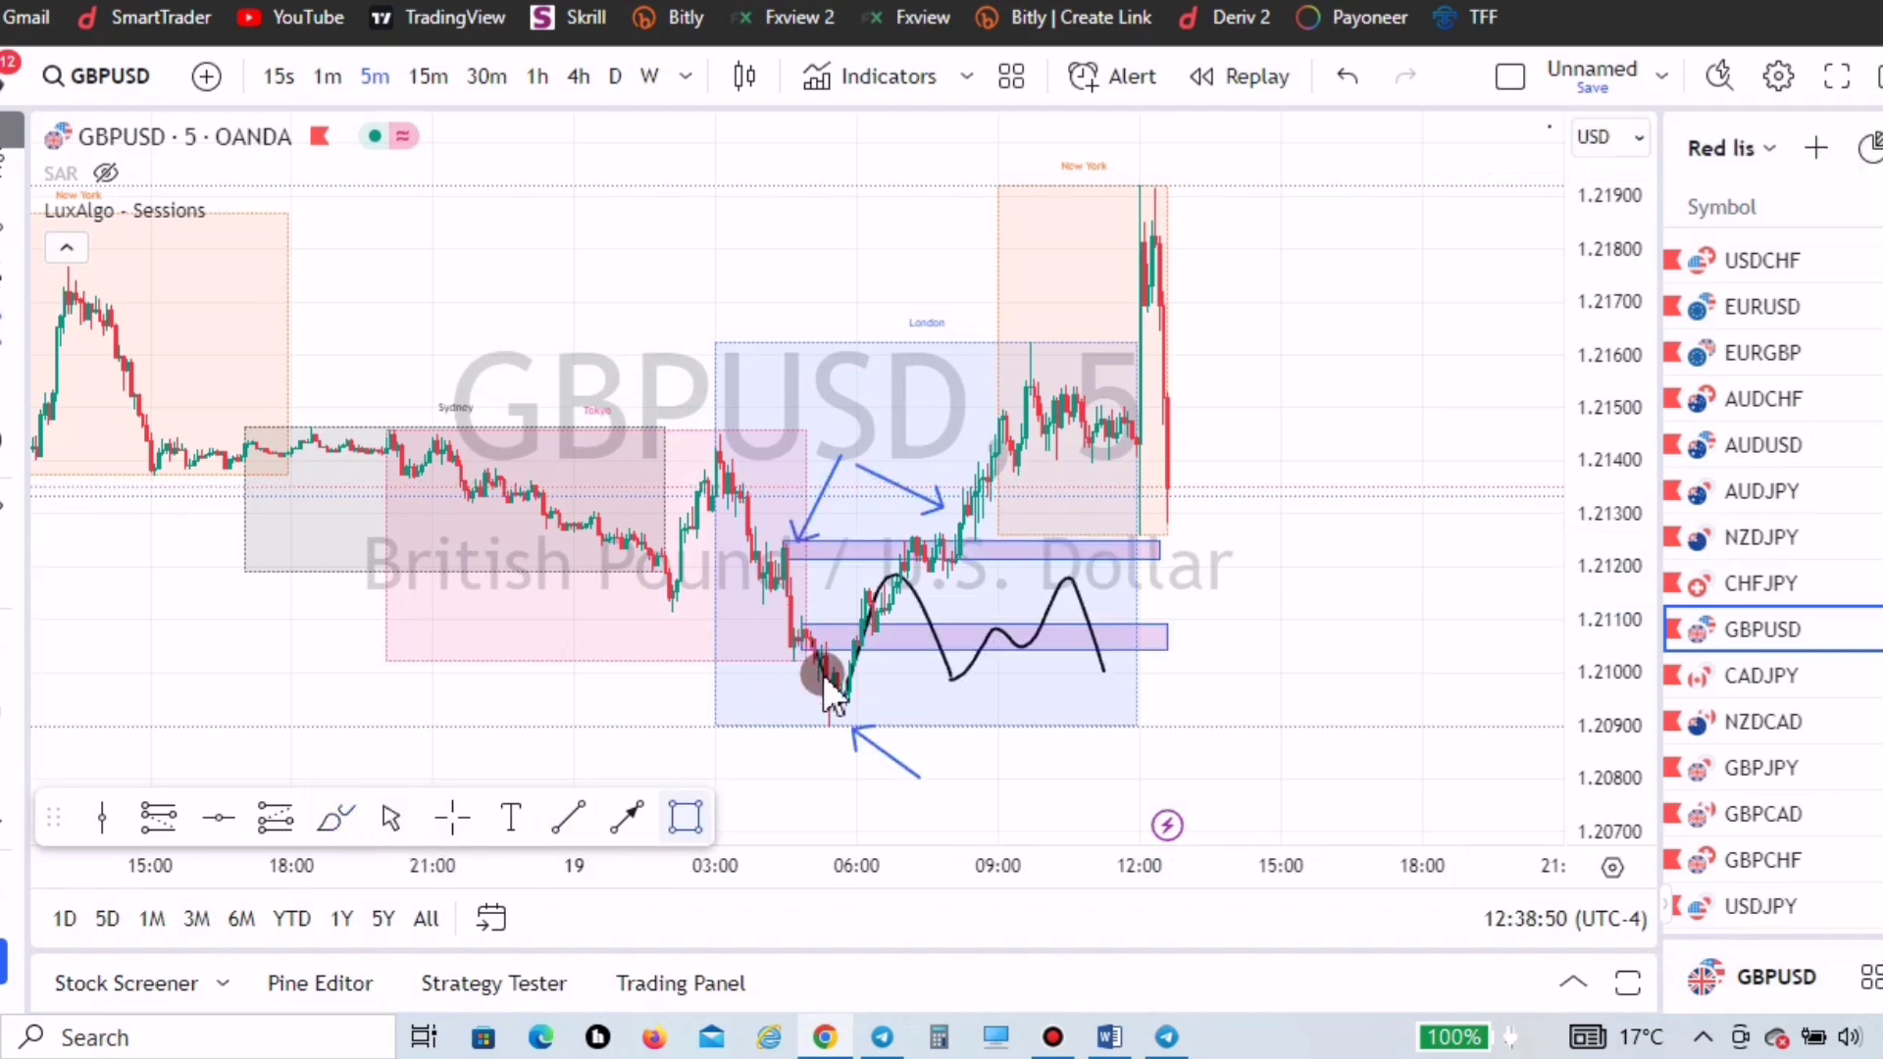
{"action": "left_click", "coordinate": [12, 882]}
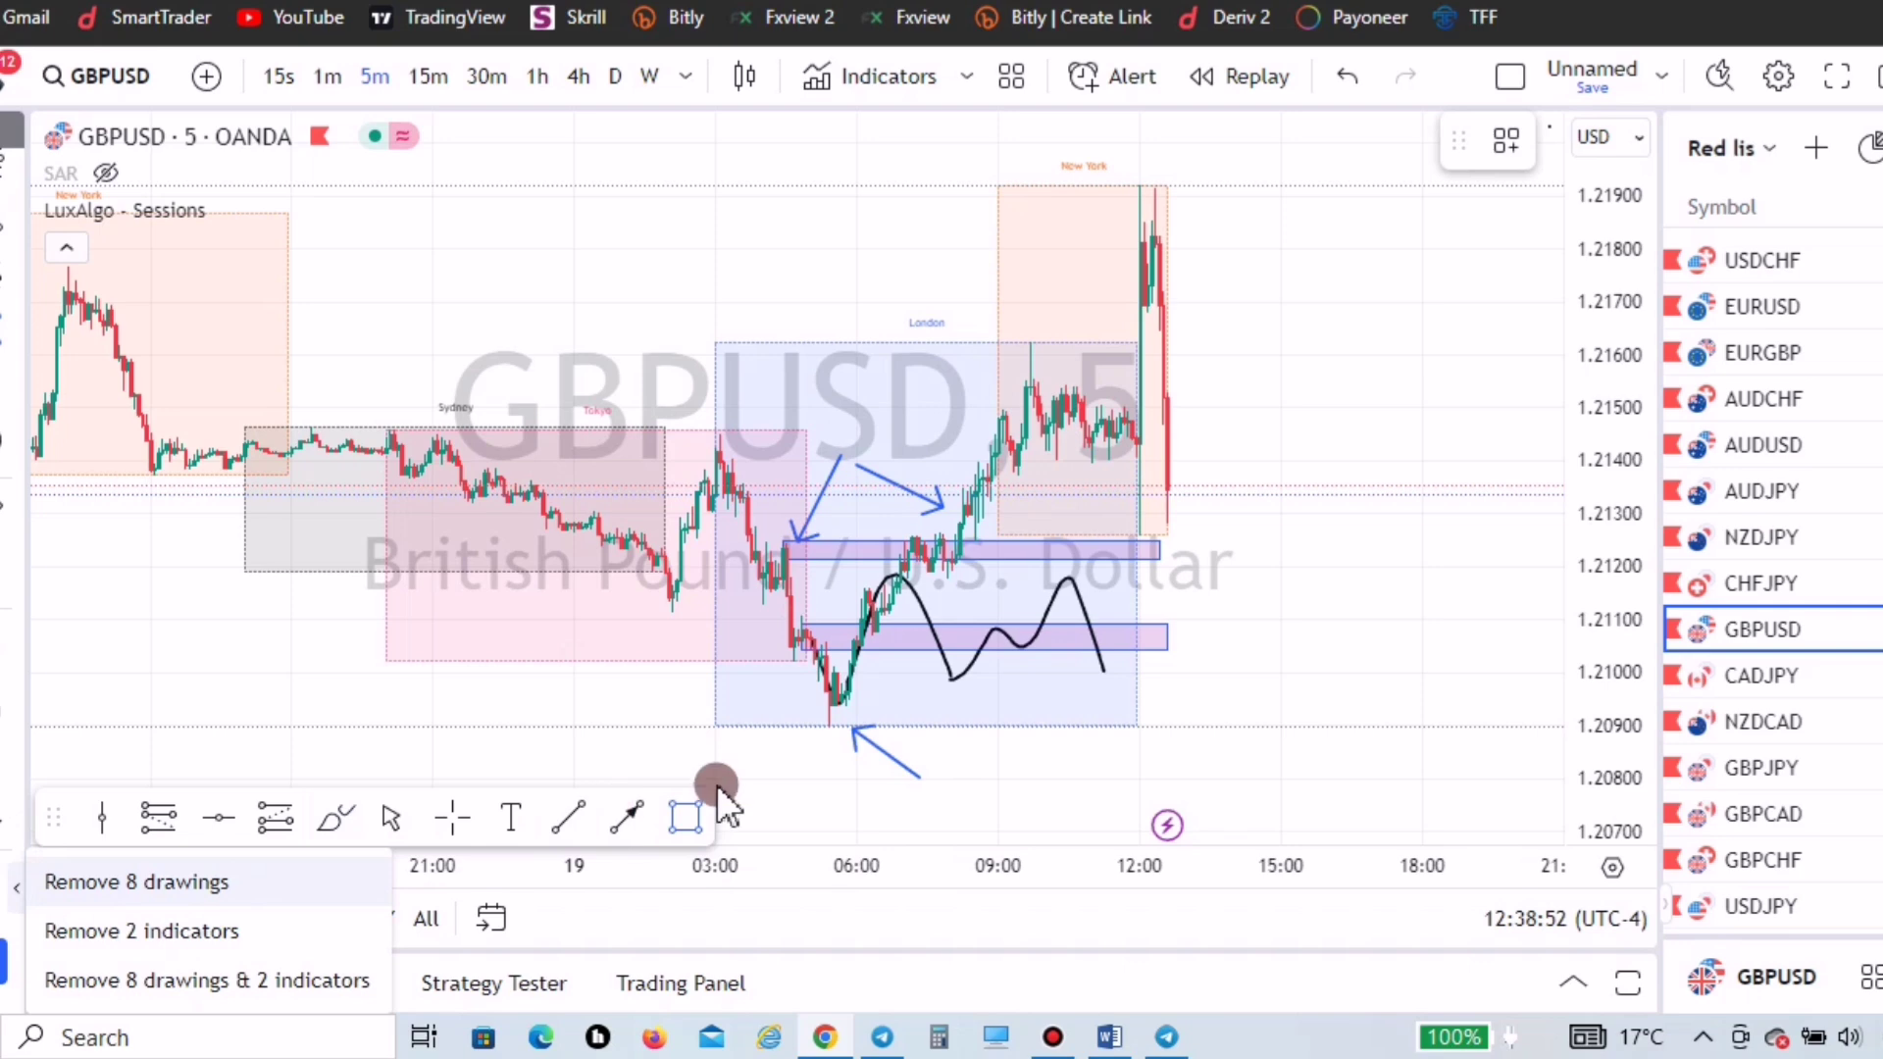
{"action": "key", "text": "Return"}
- Draw a blue zone rectangle near 1.2105 at the London-session low and recentre the chart
{"action": "left_click", "coordinate": [802, 621]}
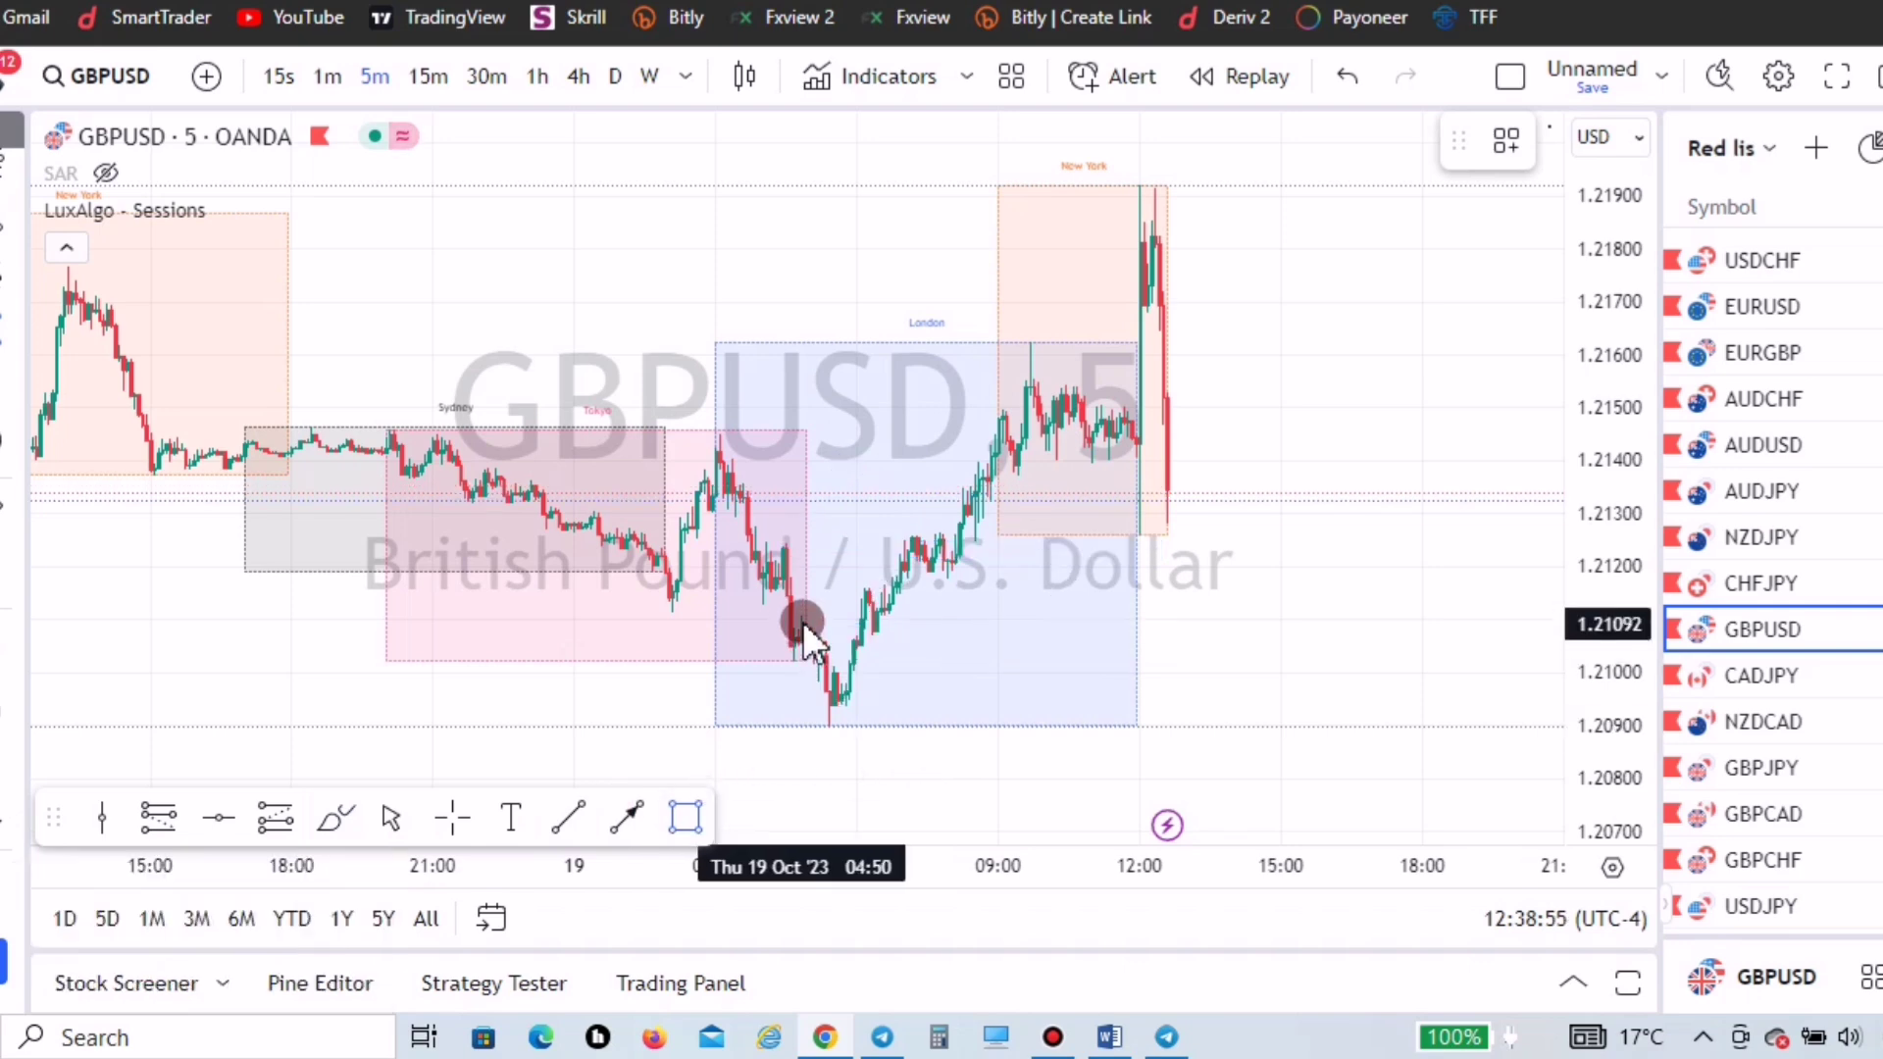
{"action": "left_click", "coordinate": [1097, 647]}
{"action": "left_click", "coordinate": [1047, 675]}
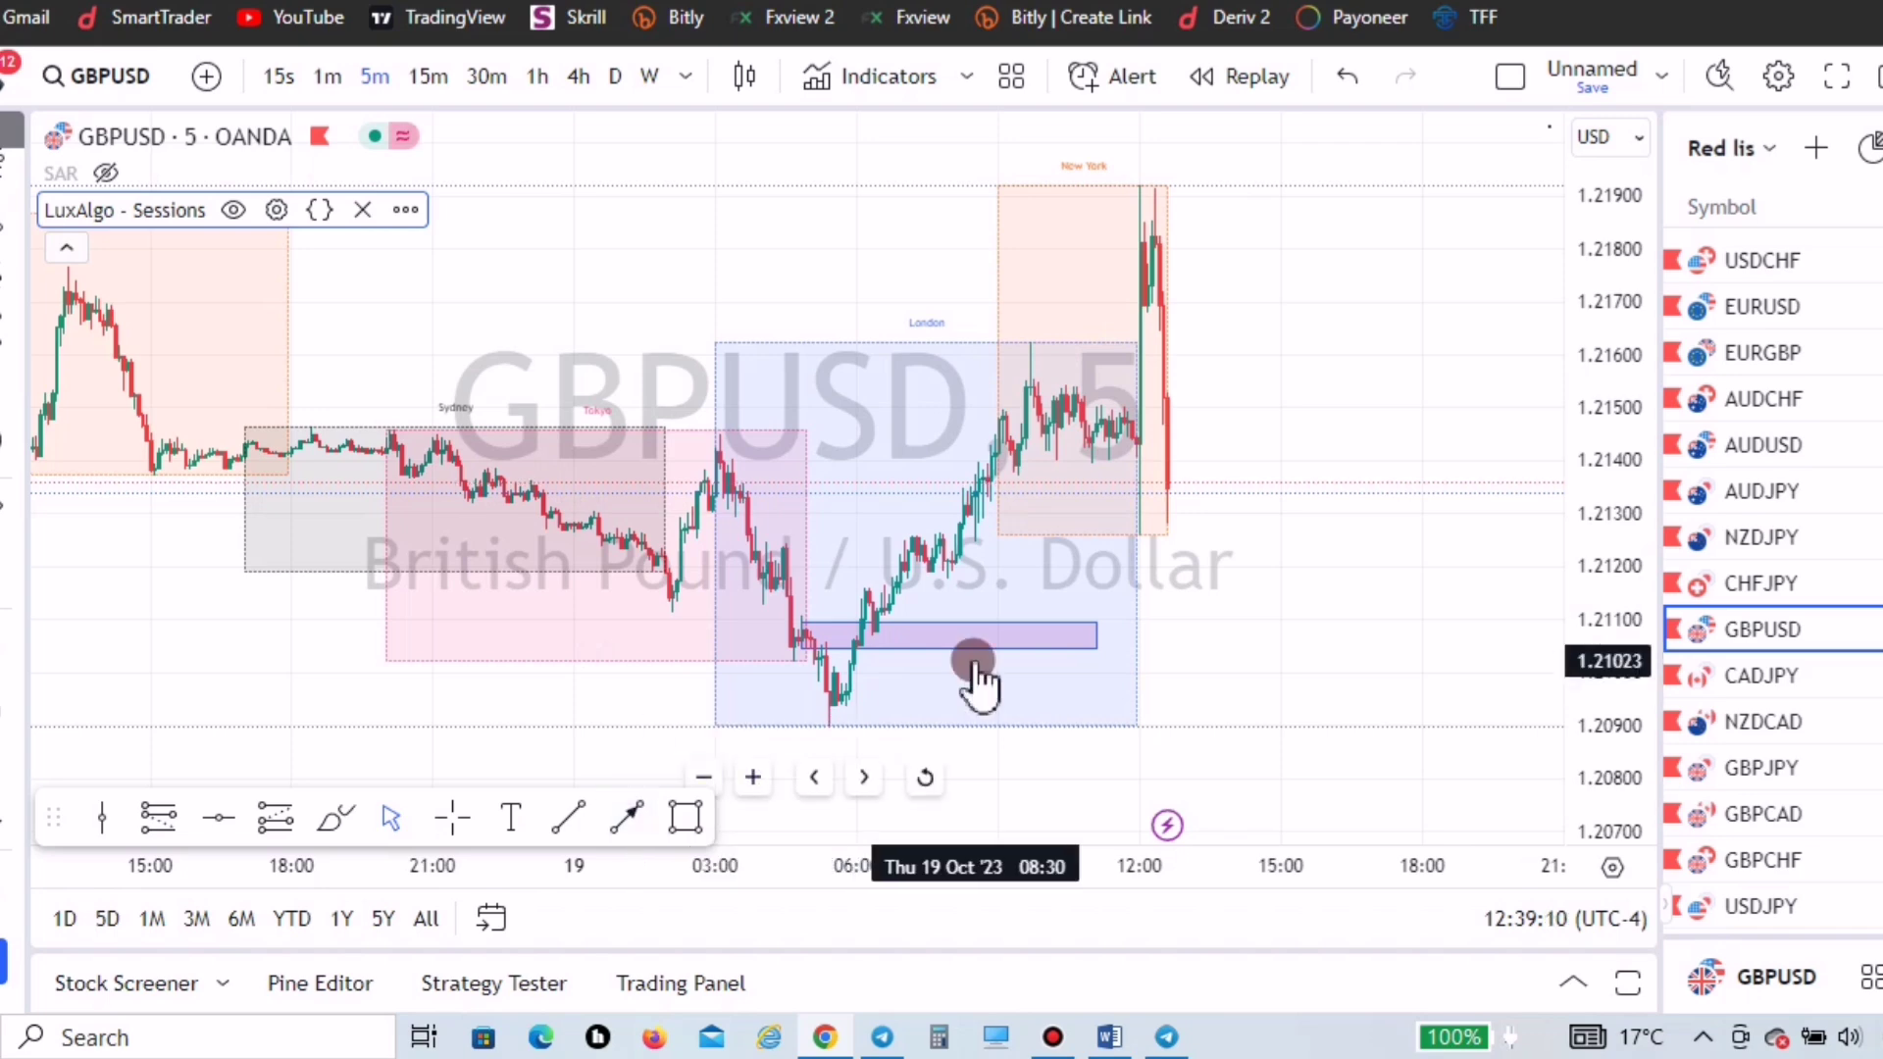
{"action": "left_click_drag", "start_coordinate": [934, 663], "coordinate": [1030, 603]}
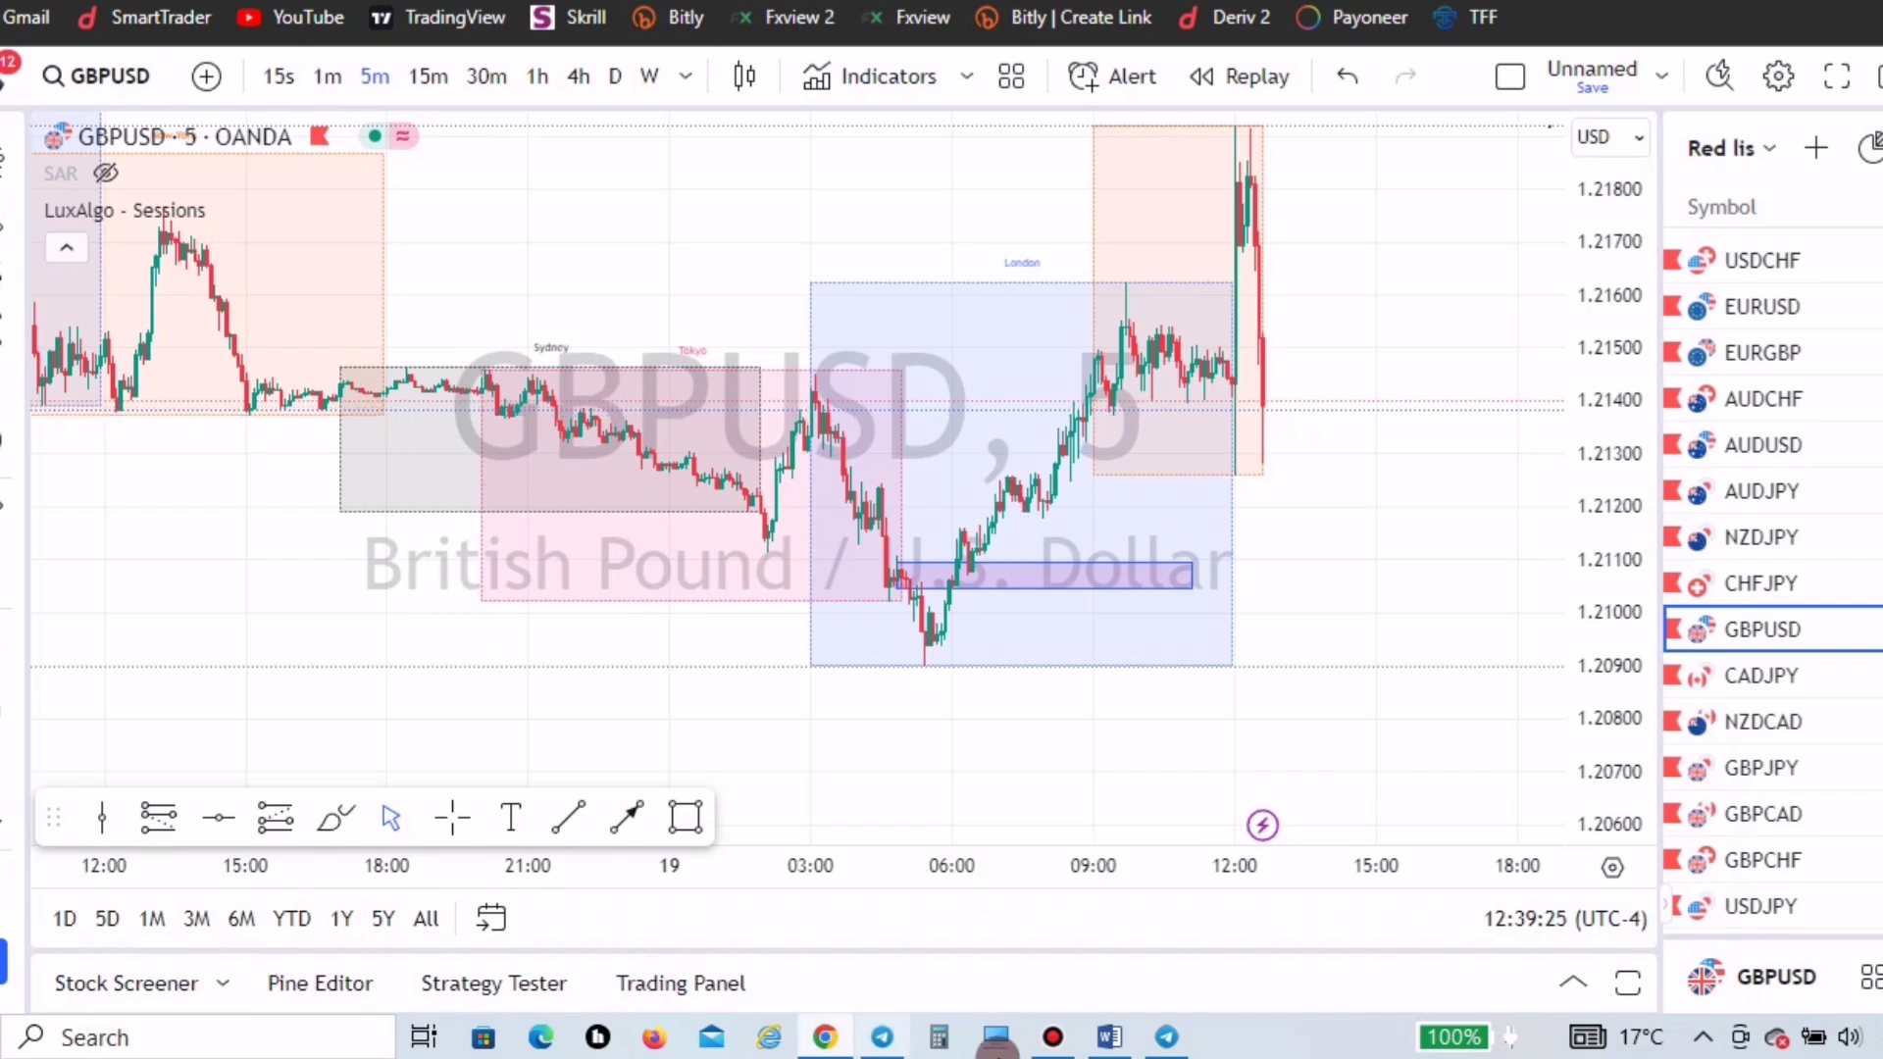
- Select AUDUSD in the 11:00 row's pair cell of the Word guide's table
{"action": "left_click", "coordinate": [1104, 963]}
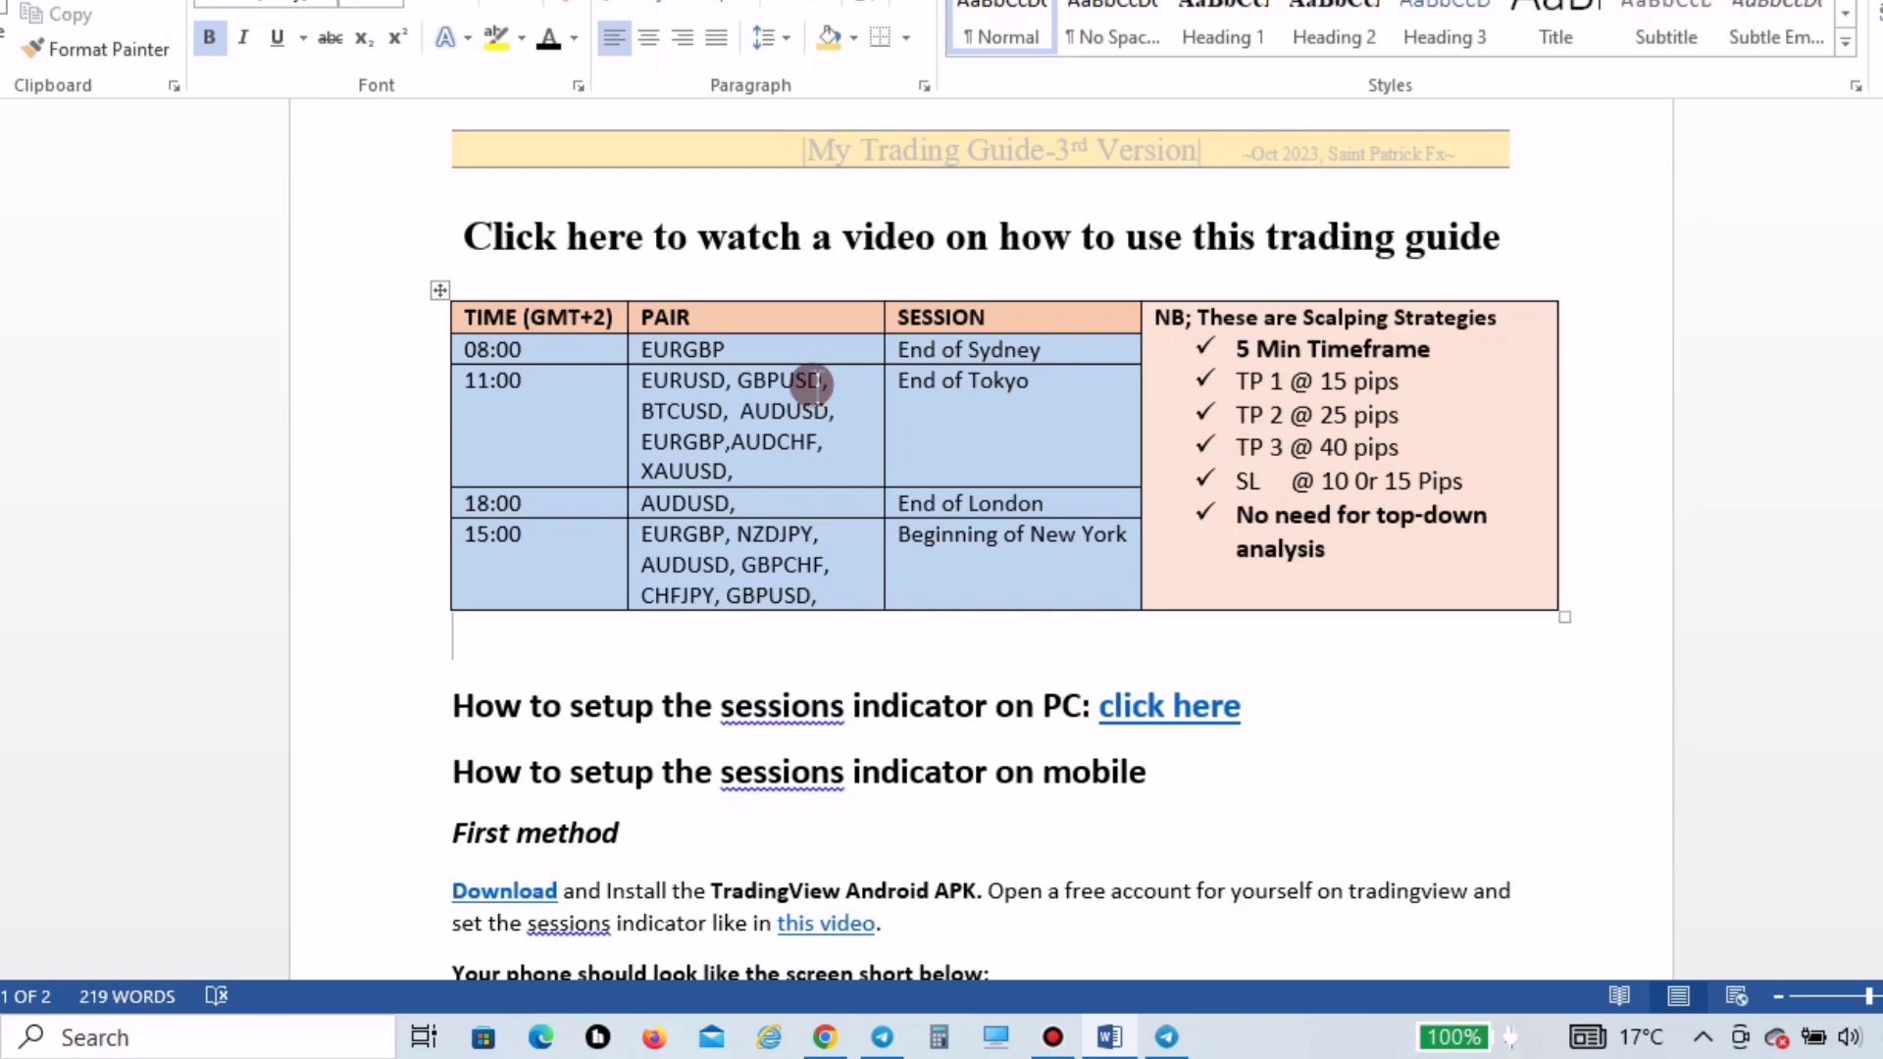
{"action": "left_click_drag", "start_coordinate": [837, 408], "coordinate": [747, 412]}
- Load the AUDUSD chart and draw a purple zone rectangle just above the London low
{"action": "left_click", "coordinate": [824, 1037]}
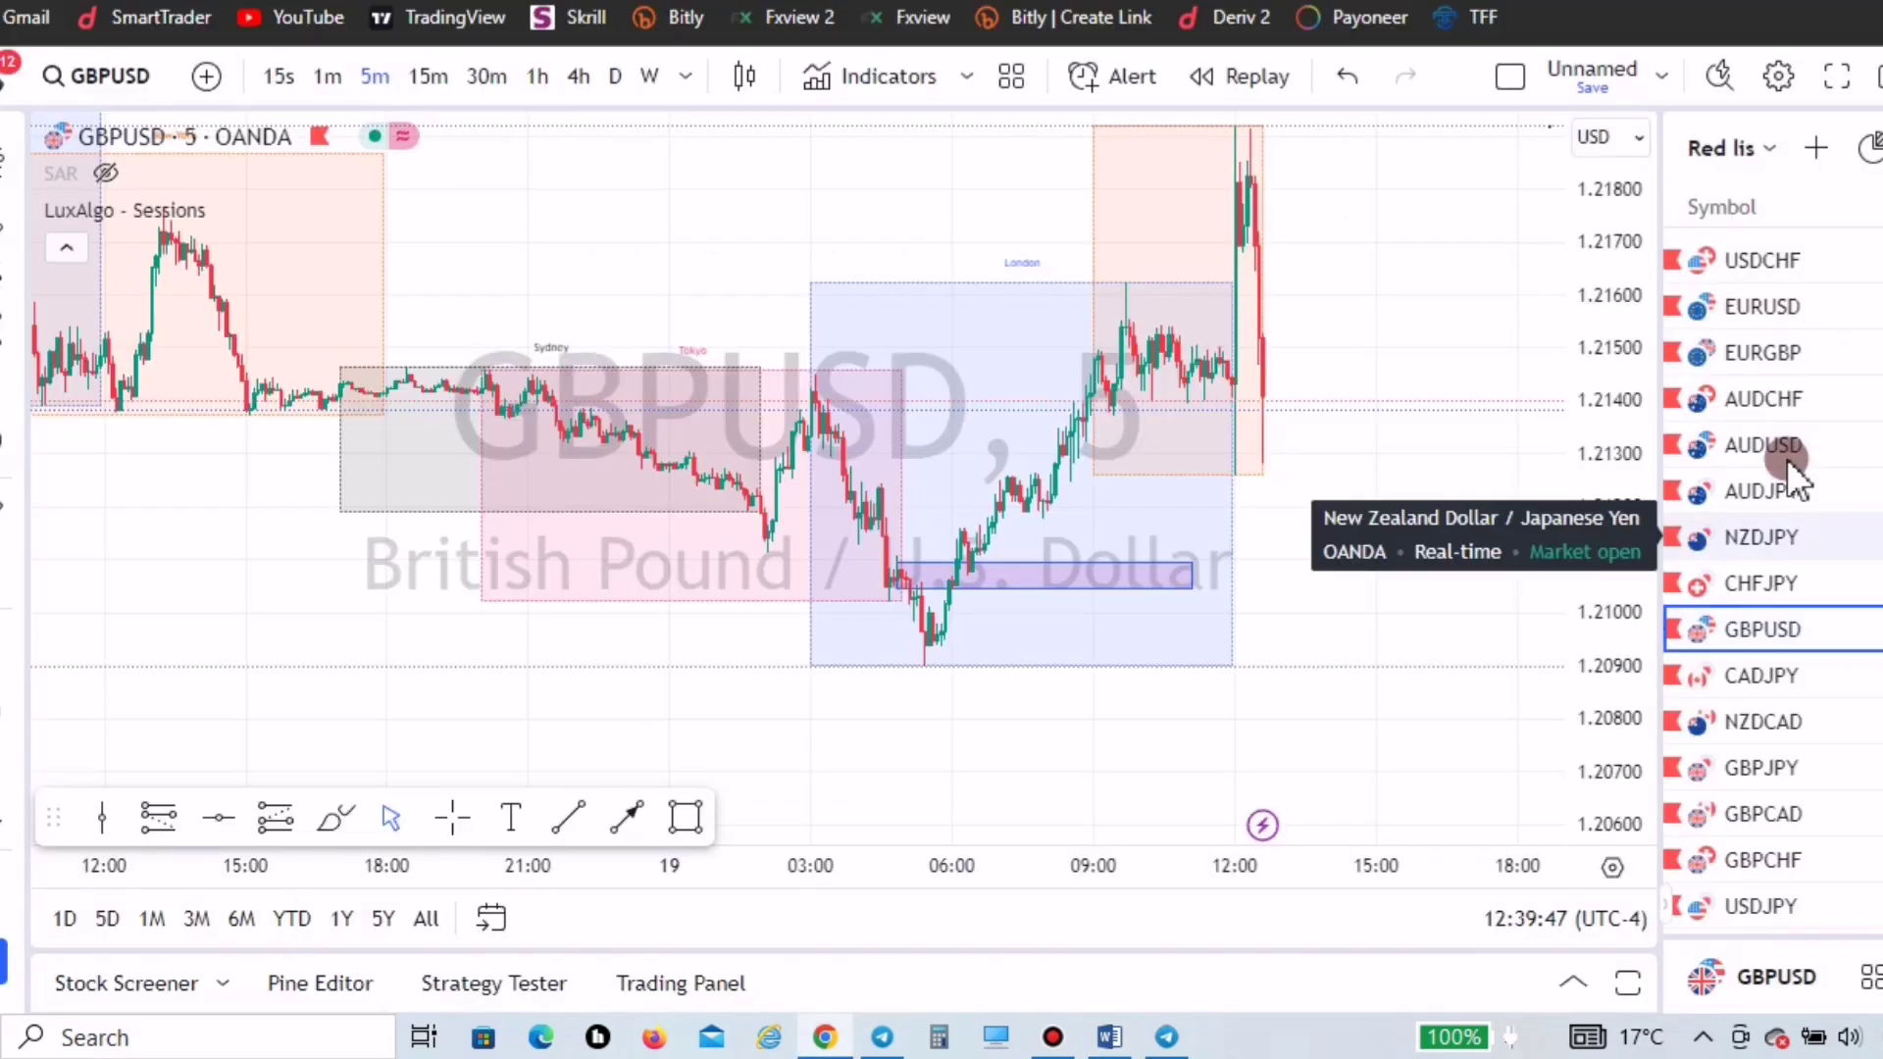
{"action": "left_click", "coordinate": [1755, 445]}
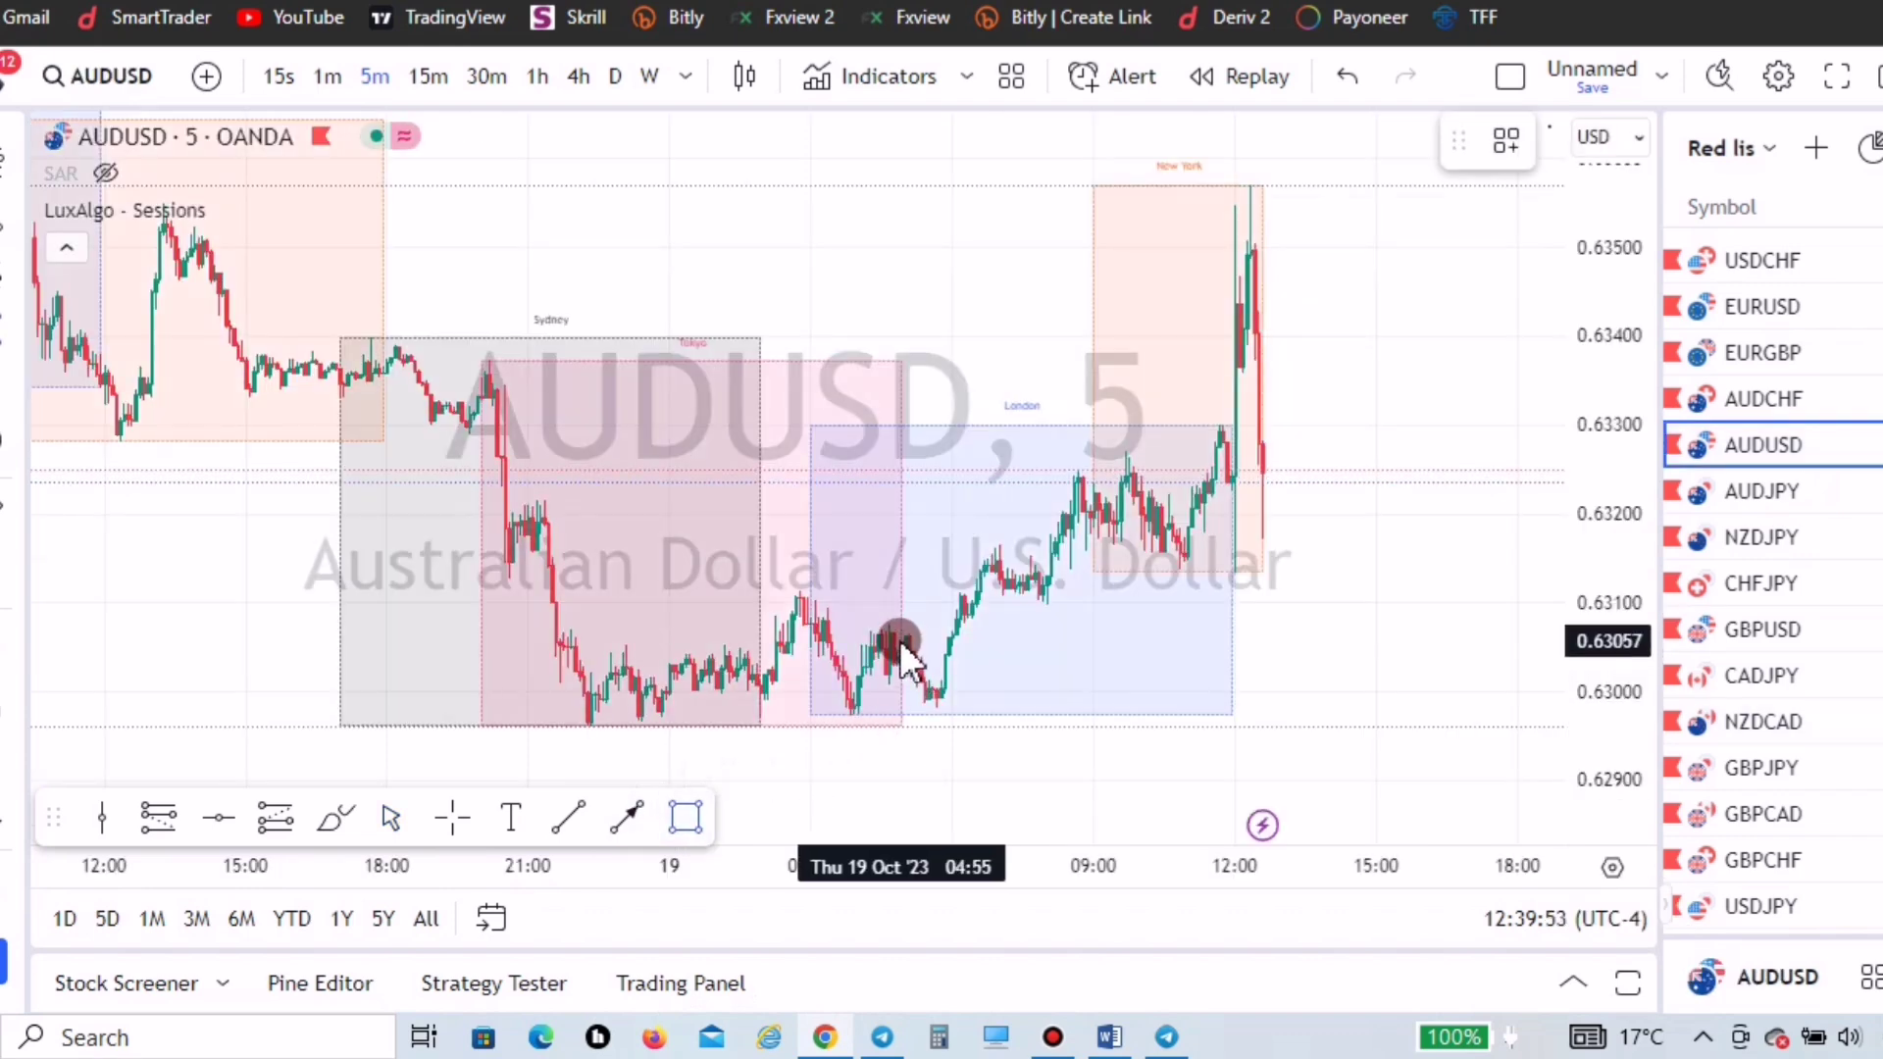
{"action": "left_click_drag", "start_coordinate": [897, 639], "coordinate": [1208, 672]}
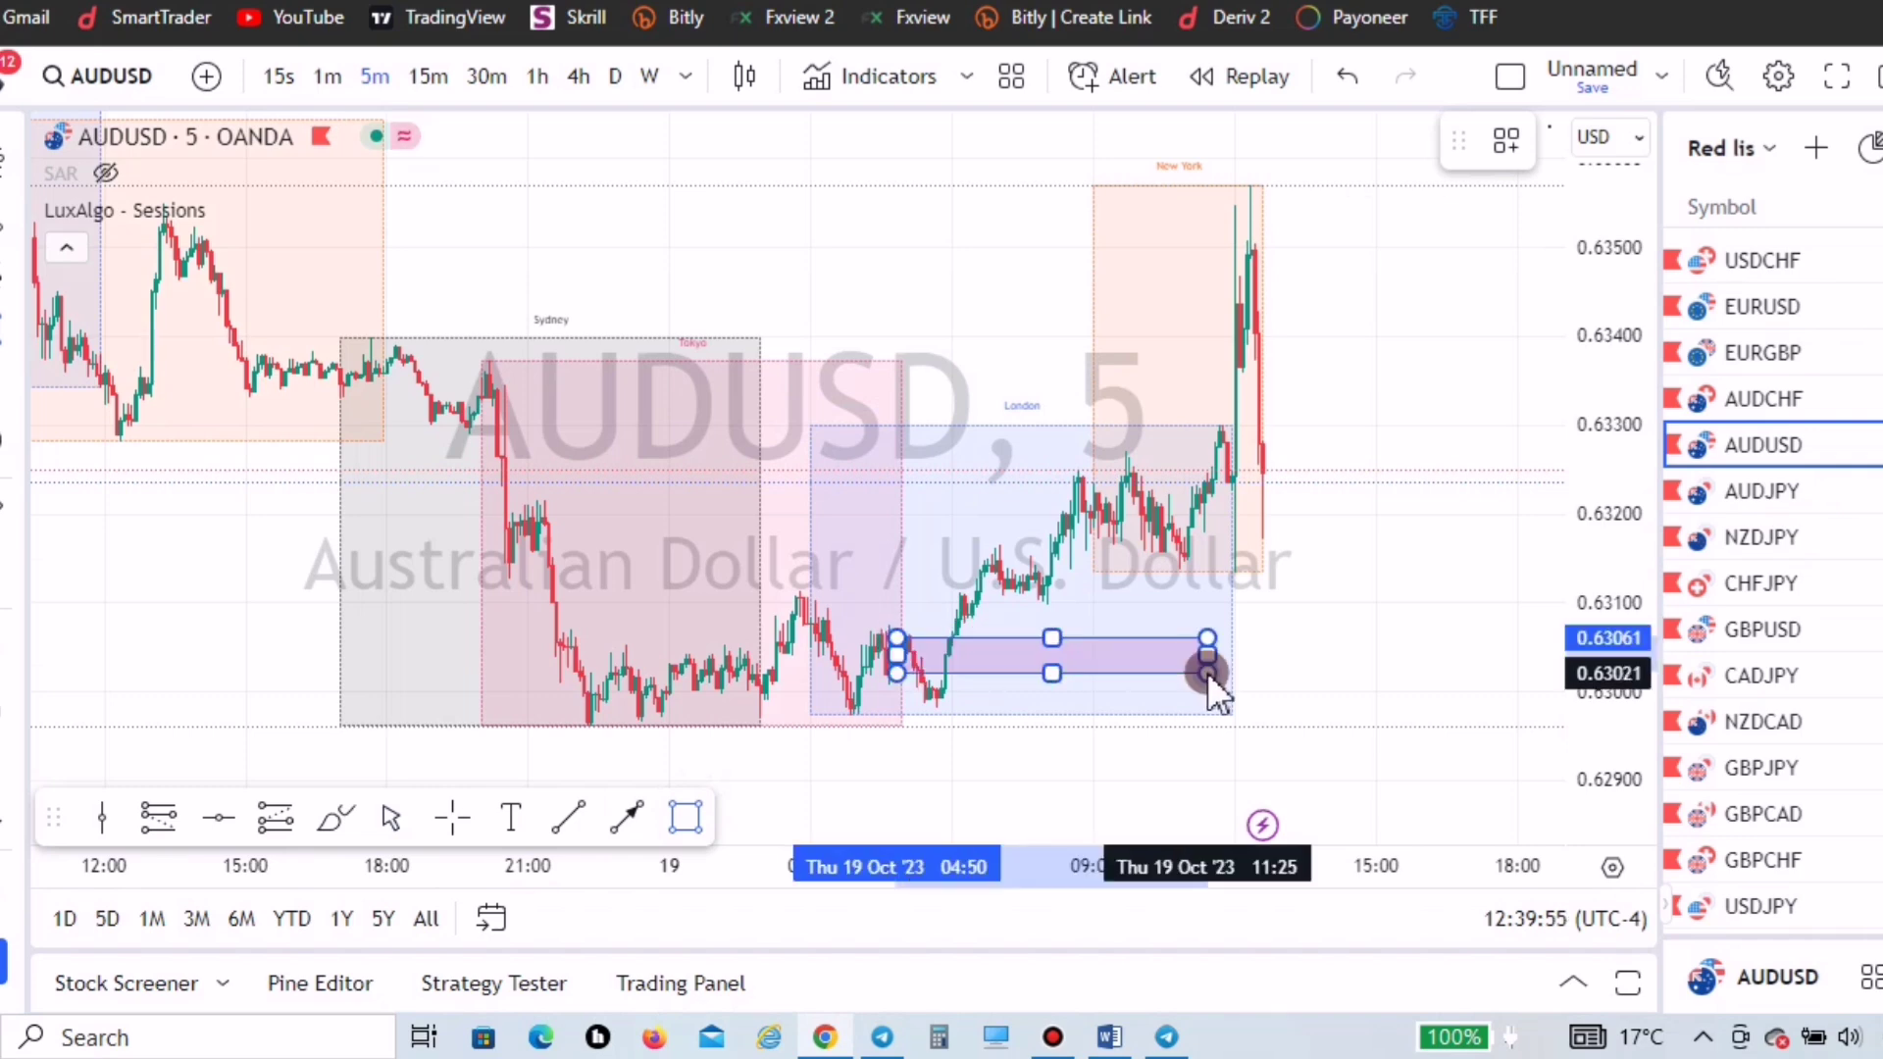
{"action": "left_click", "coordinate": [1379, 638]}
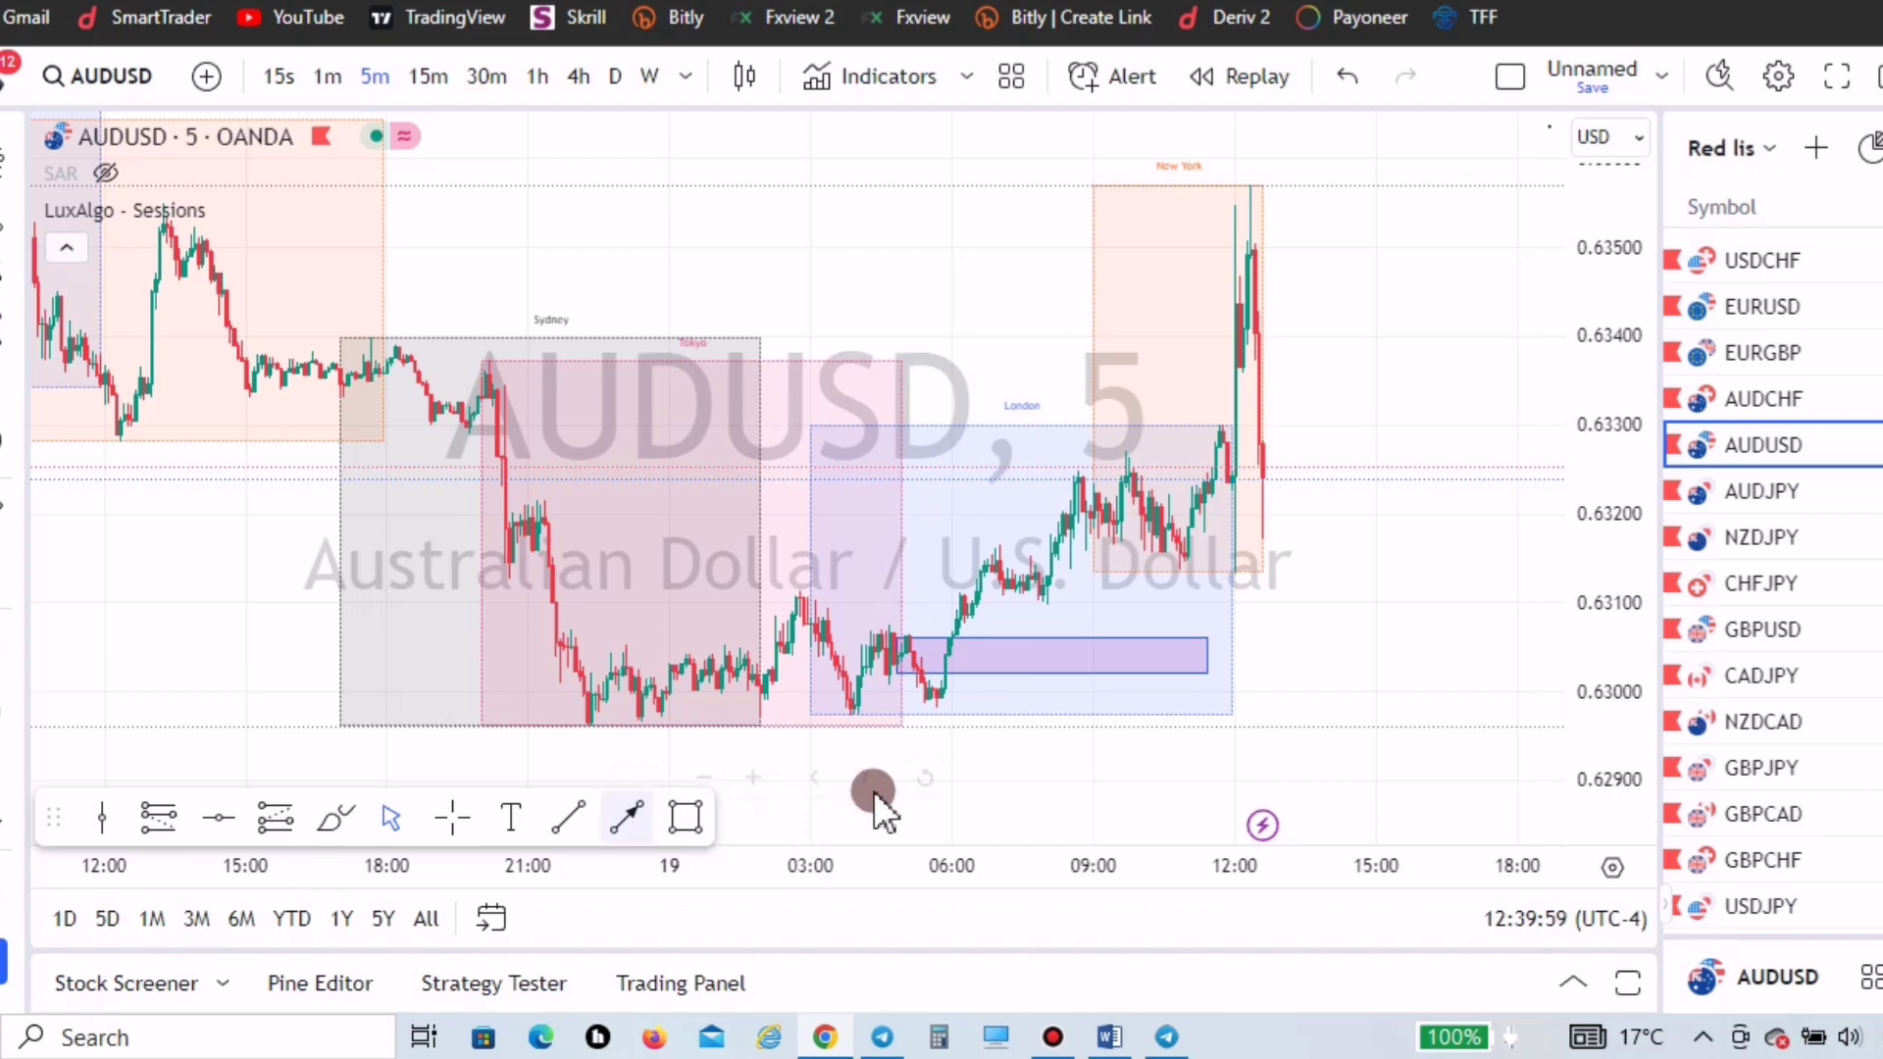
{"action": "left_click_drag", "start_coordinate": [902, 780], "coordinate": [929, 728]}
- Place a blue arrow pointing up at the swing low beneath the zone
{"action": "left_click", "coordinate": [634, 813]}
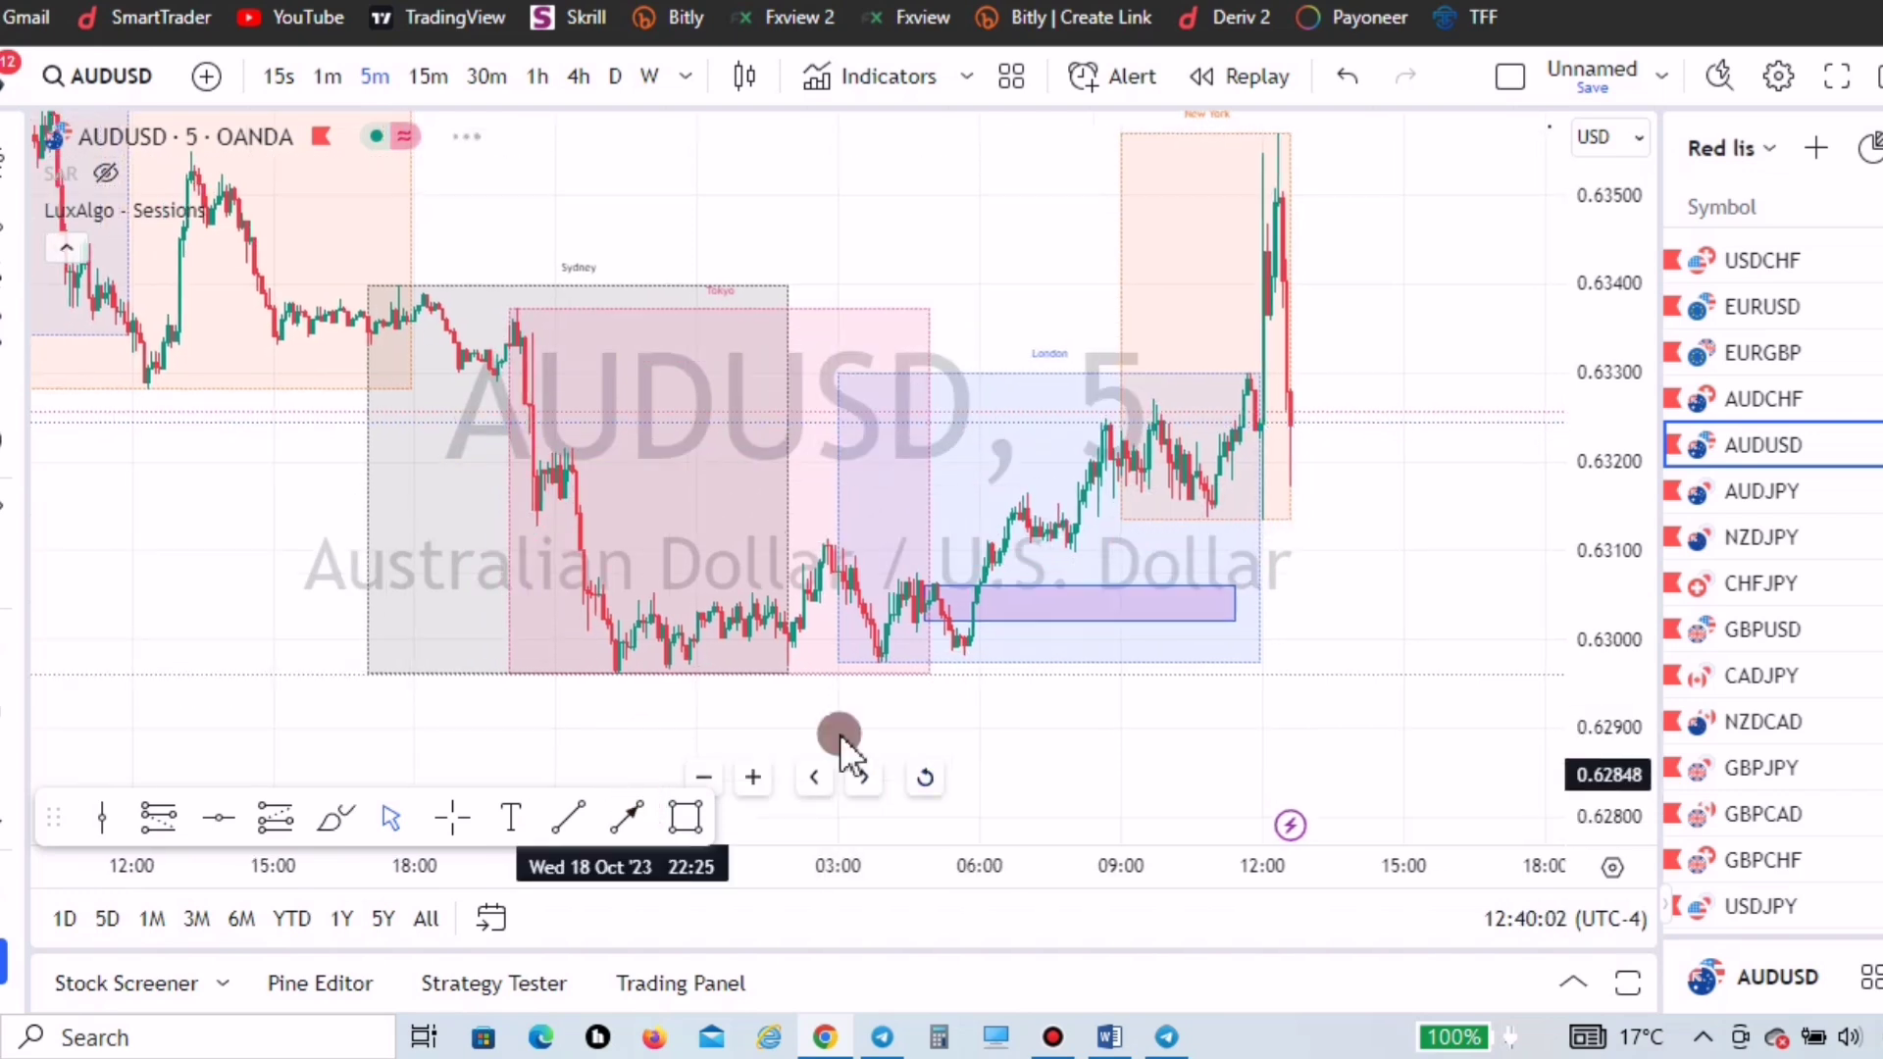
{"action": "left_click", "coordinate": [905, 702]}
{"action": "left_click", "coordinate": [953, 653]}
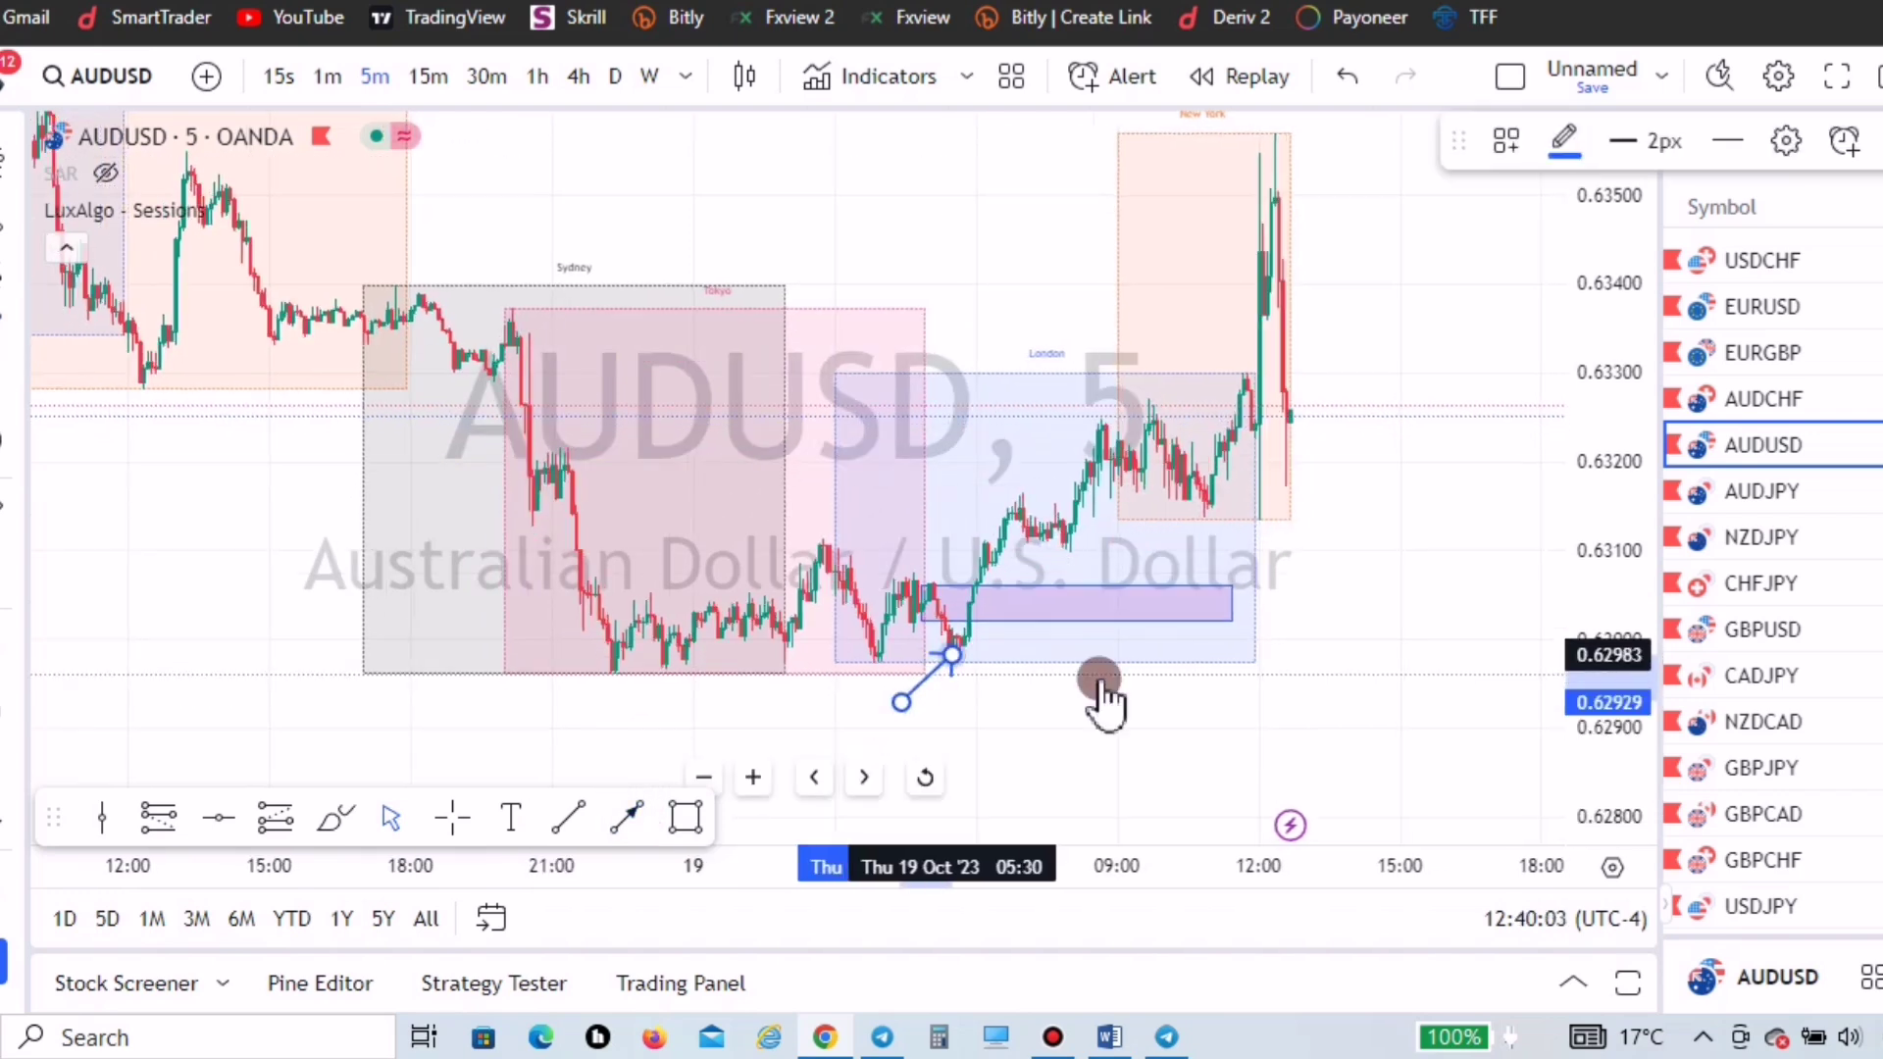
{"action": "left_click", "coordinate": [1010, 580]}
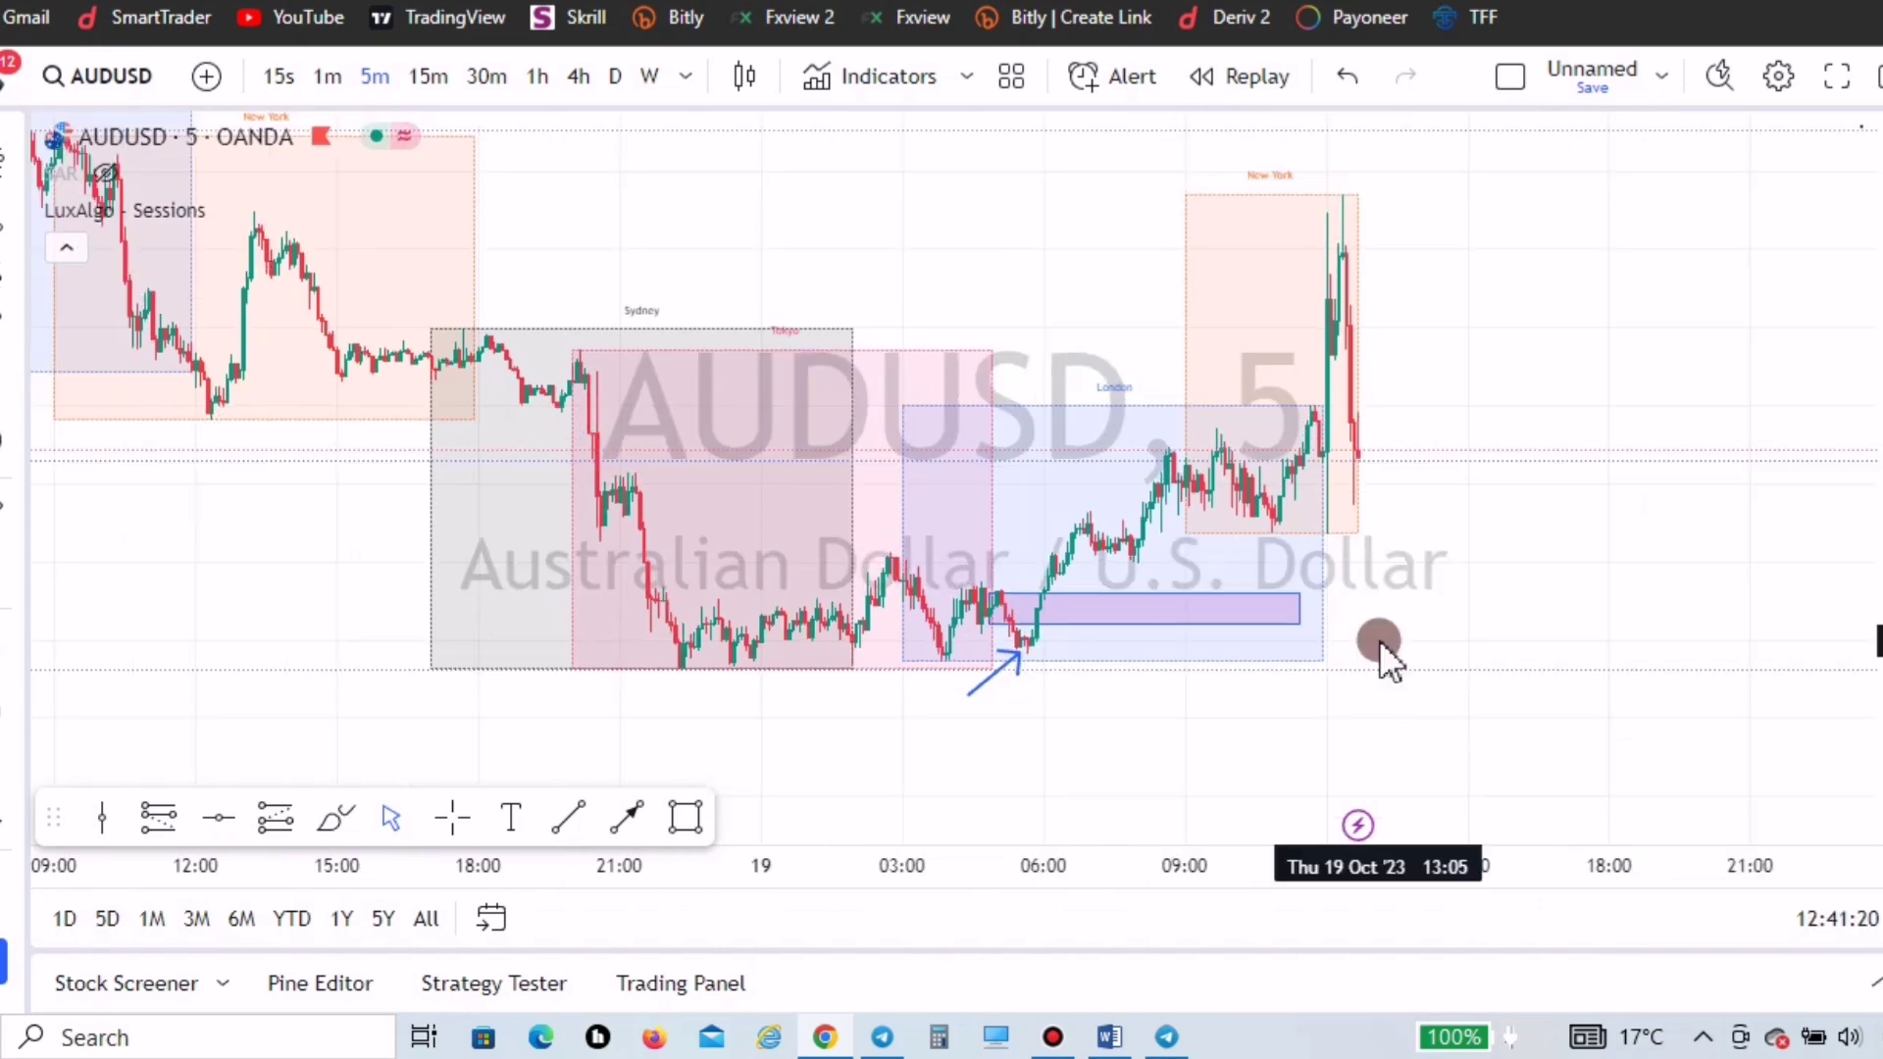
- Remove the two old drawings and draw a new arrow at the pullback low
{"action": "left_click", "coordinate": [6, 892]}
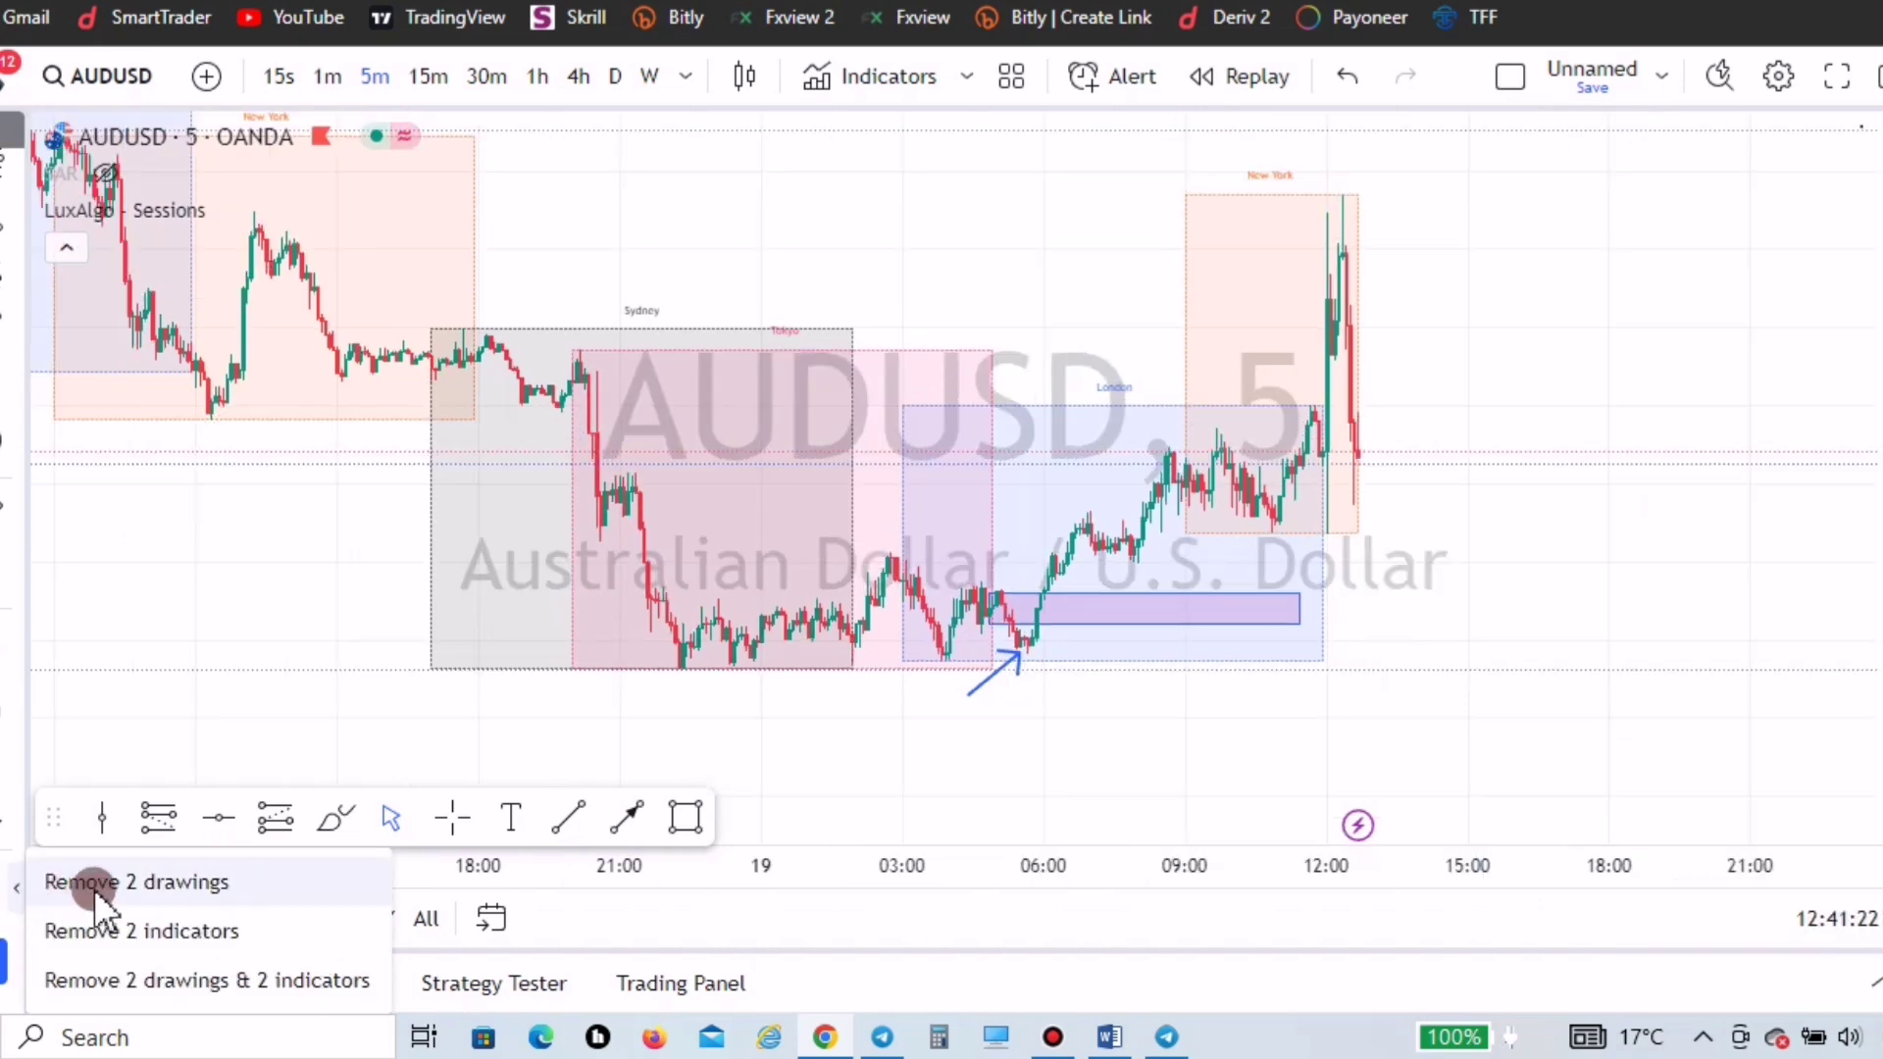
{"action": "left_click", "coordinate": [201, 883]}
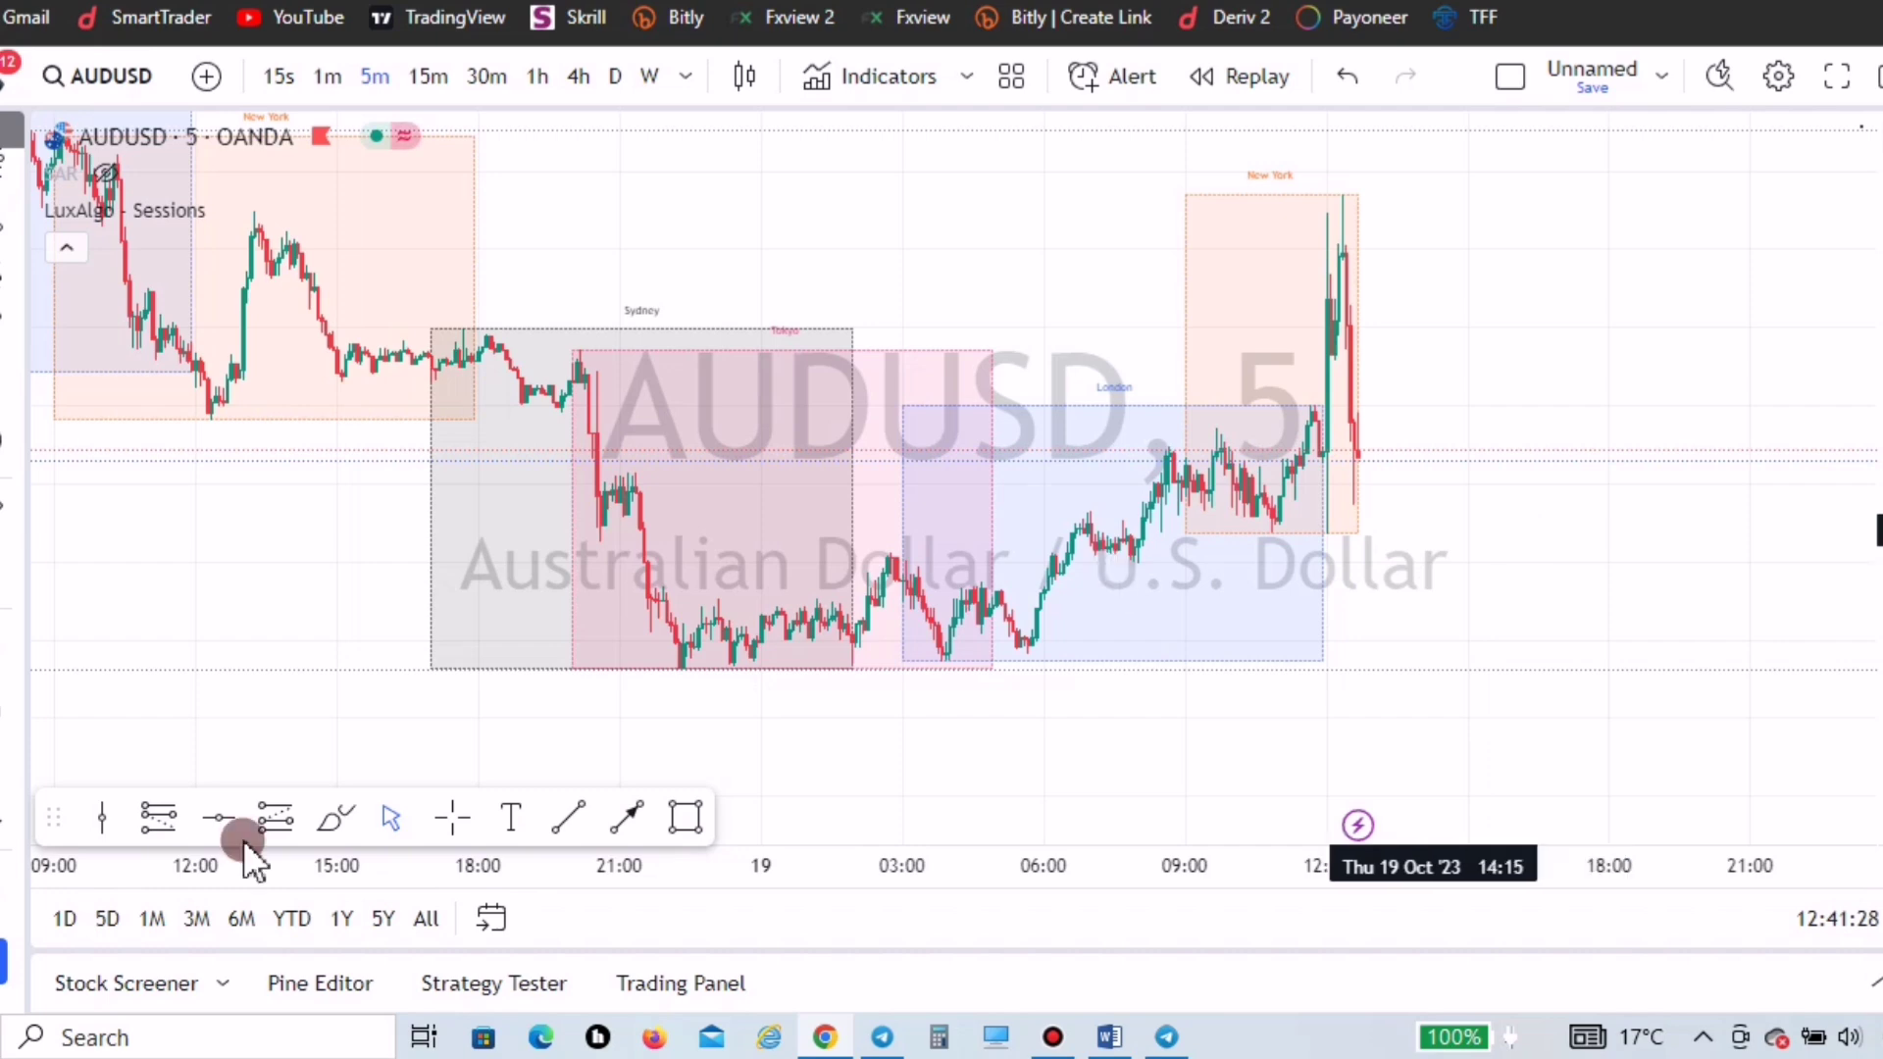
{"action": "left_click", "coordinate": [618, 814]}
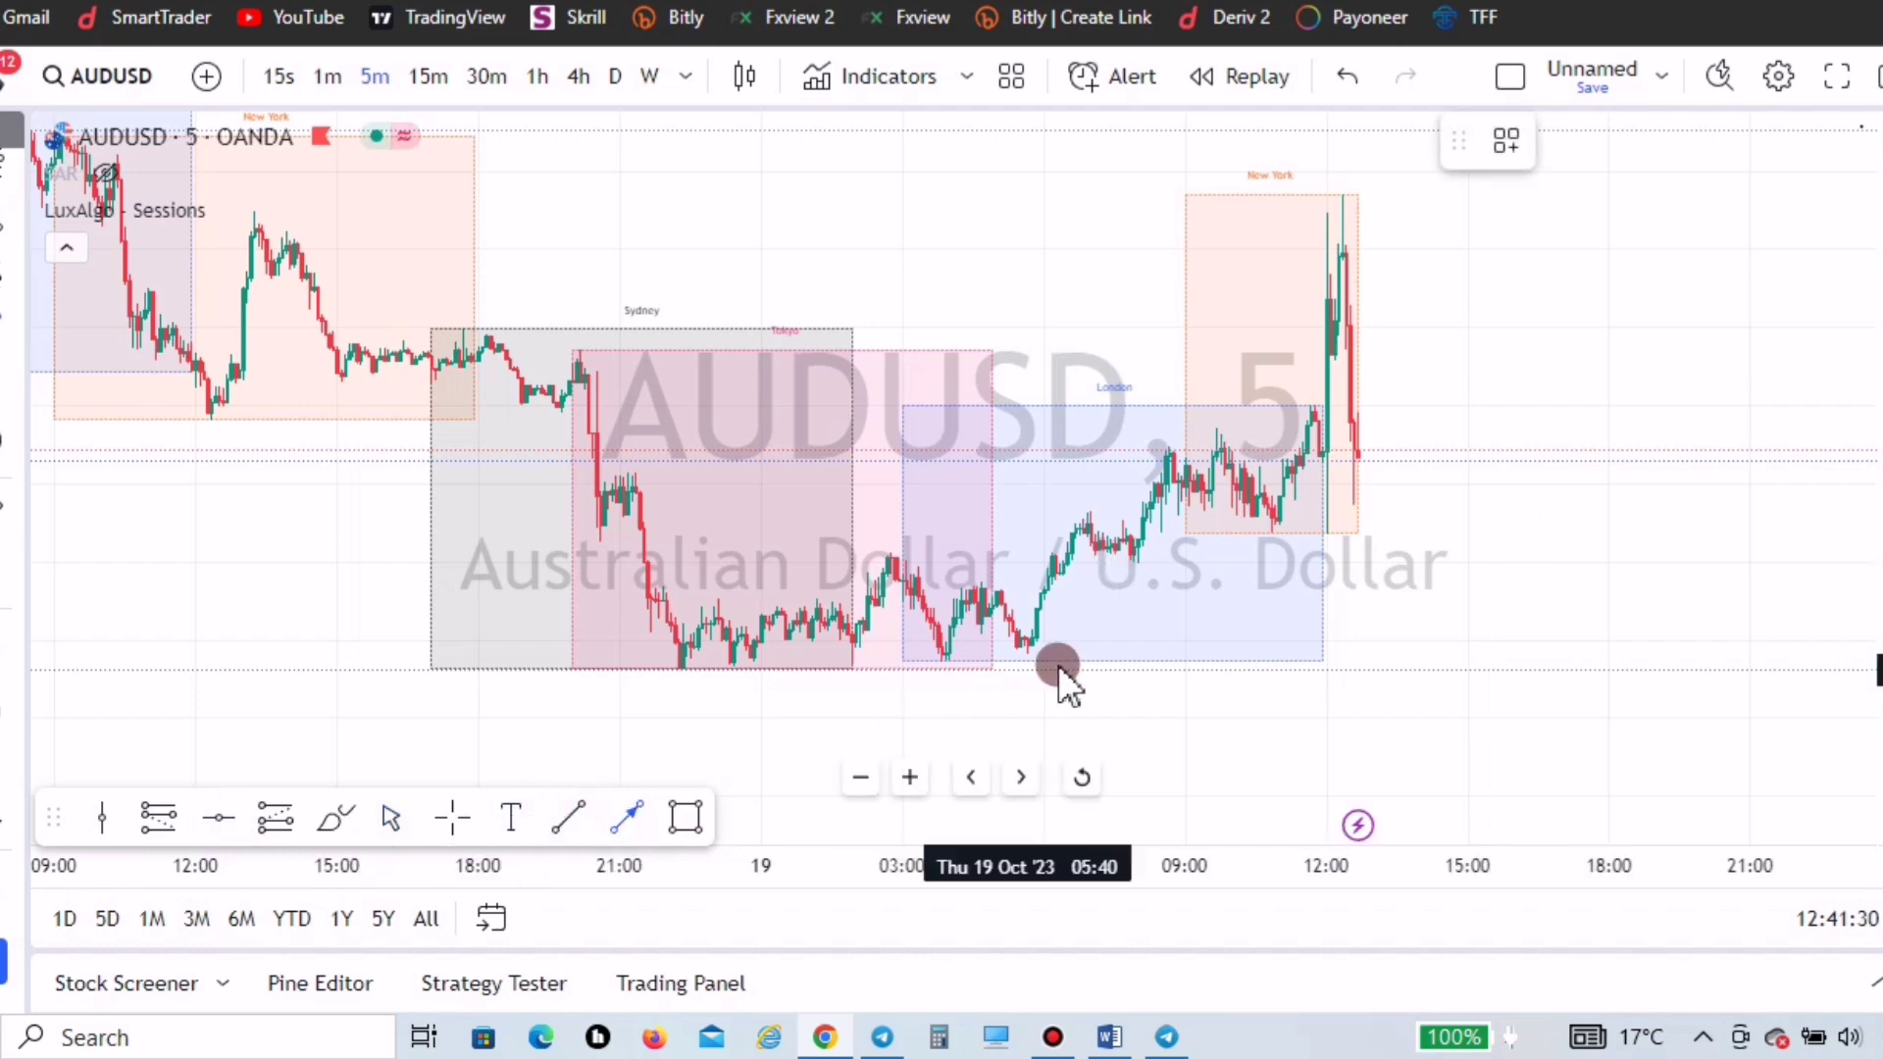
{"action": "left_click", "coordinate": [1032, 641]}
{"action": "left_click", "coordinate": [1137, 610]}
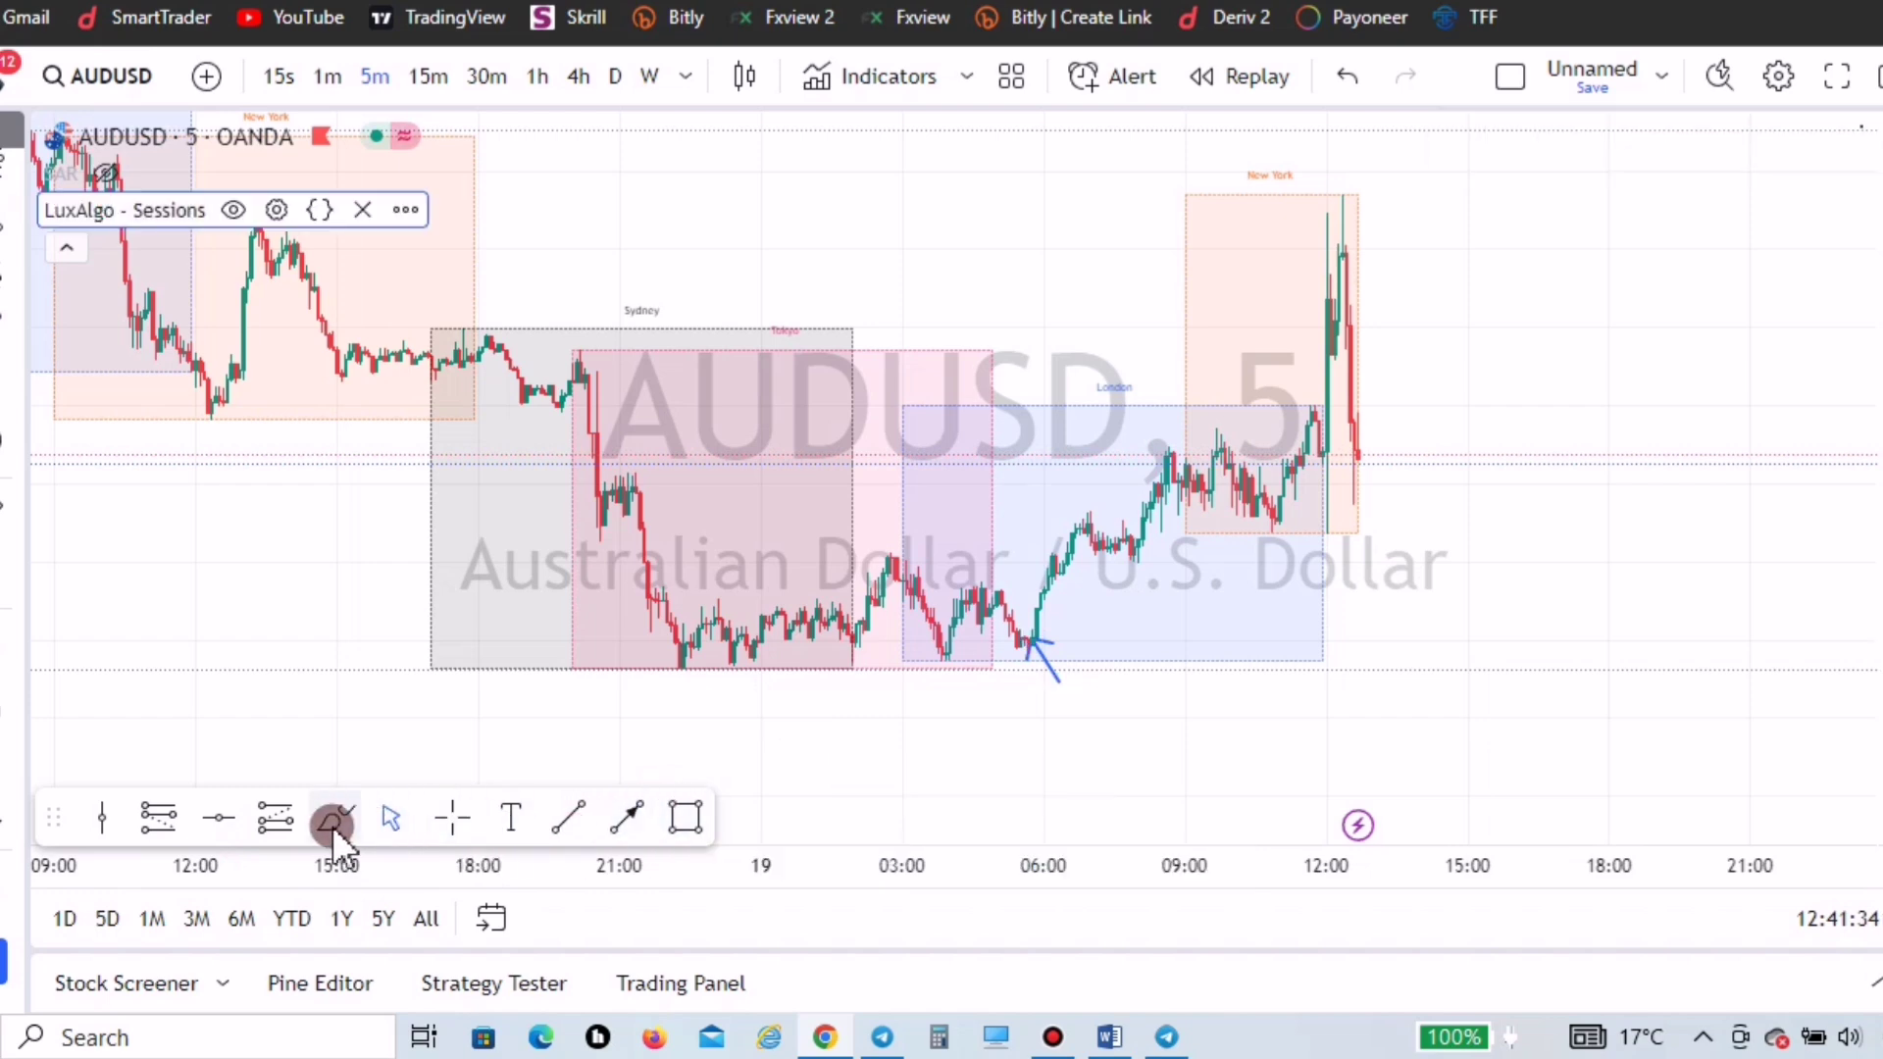
- Circle the pullback lows with black brush strokes, sketch the move up, and show Parabolic SAR
{"action": "left_click", "coordinate": [922, 667]}
{"action": "left_click", "coordinate": [963, 541]}
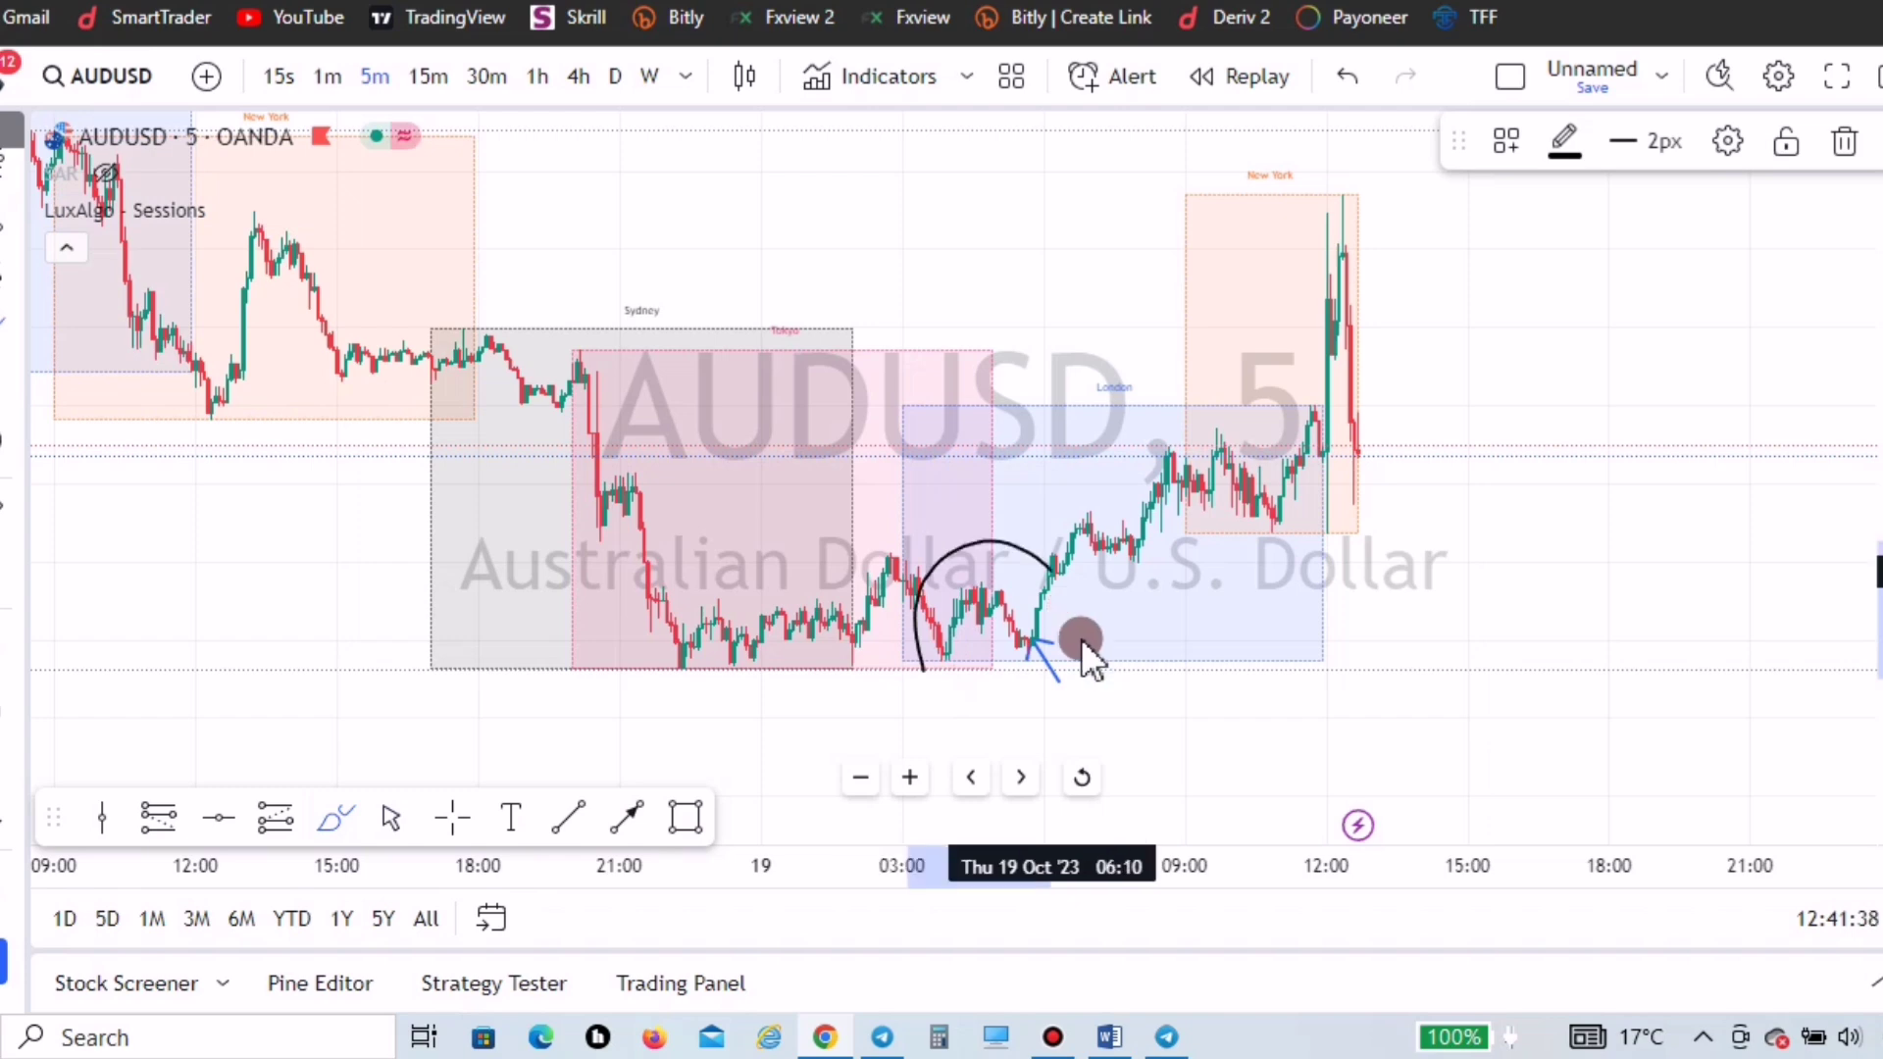
{"action": "left_click", "coordinate": [1083, 647]}
{"action": "left_click_drag", "start_coordinate": [1020, 692], "coordinate": [922, 680]}
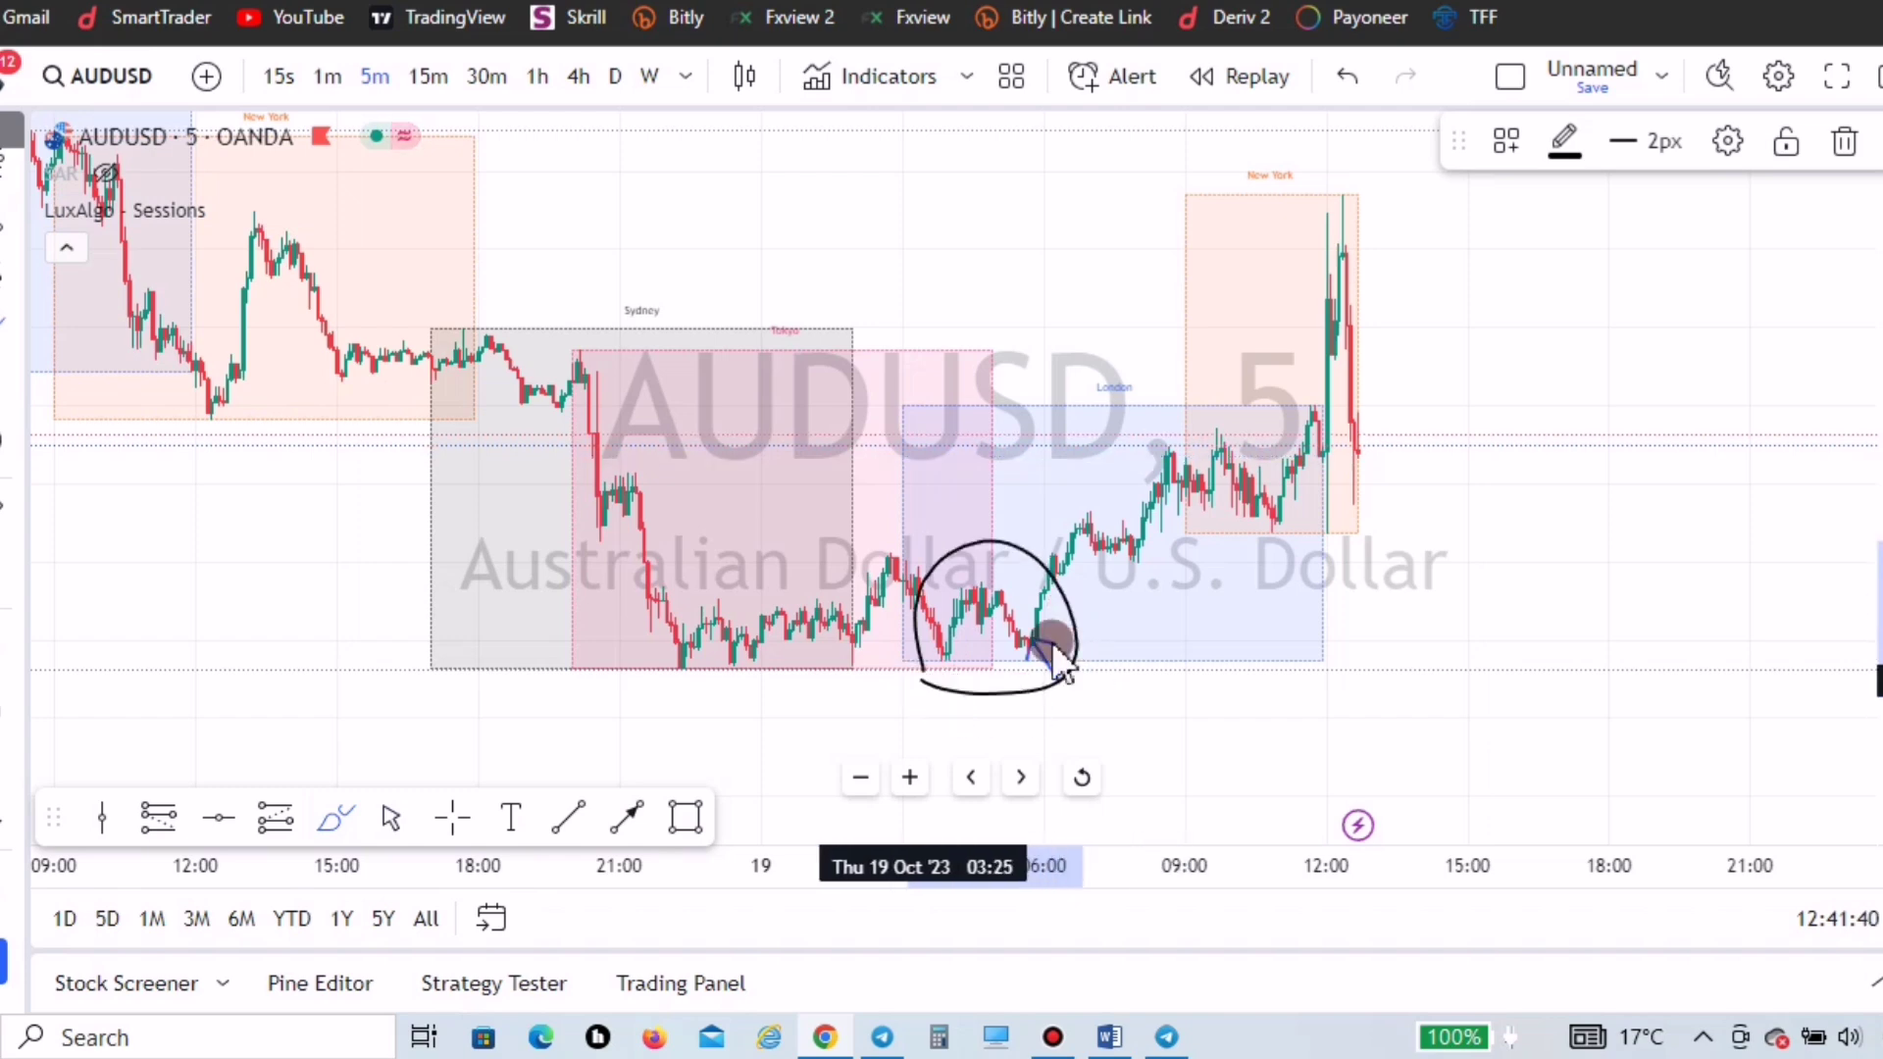
{"action": "mouse_move", "coordinate": [1040, 637]}
{"action": "left_mouse_down"}
{"action": "mouse_move", "coordinate": [1098, 576]}
{"action": "mouse_move", "coordinate": [1105, 464]}
{"action": "mouse_move", "coordinate": [1161, 409]}
{"action": "mouse_move", "coordinate": [1044, 637]}
{"action": "mouse_move", "coordinate": [1157, 713]}
{"action": "mouse_move", "coordinate": [1145, 757]}
{"action": "mouse_move", "coordinate": [1180, 760]}
{"action": "mouse_move", "coordinate": [1213, 700]}
{"action": "left_mouse_up"}
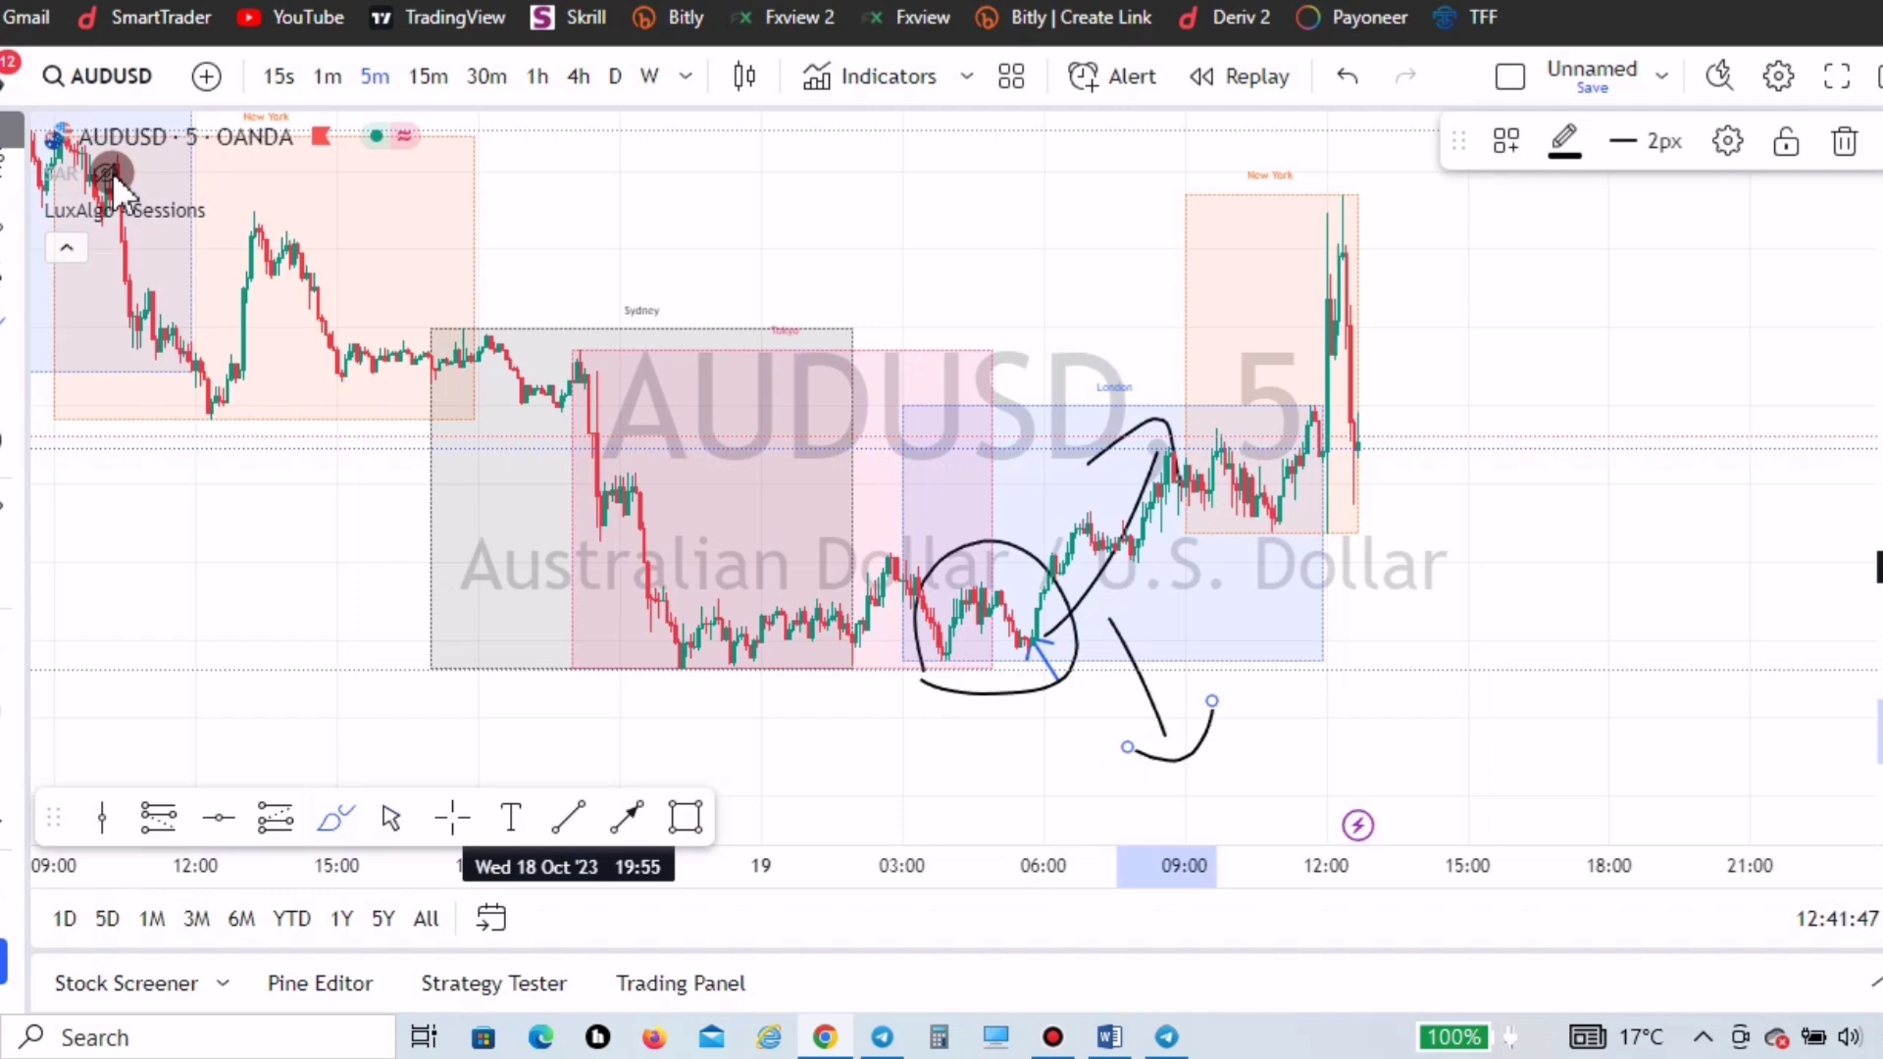
{"action": "mouse_move", "coordinate": [111, 176]}
{"action": "left_click", "coordinate": [106, 173]}
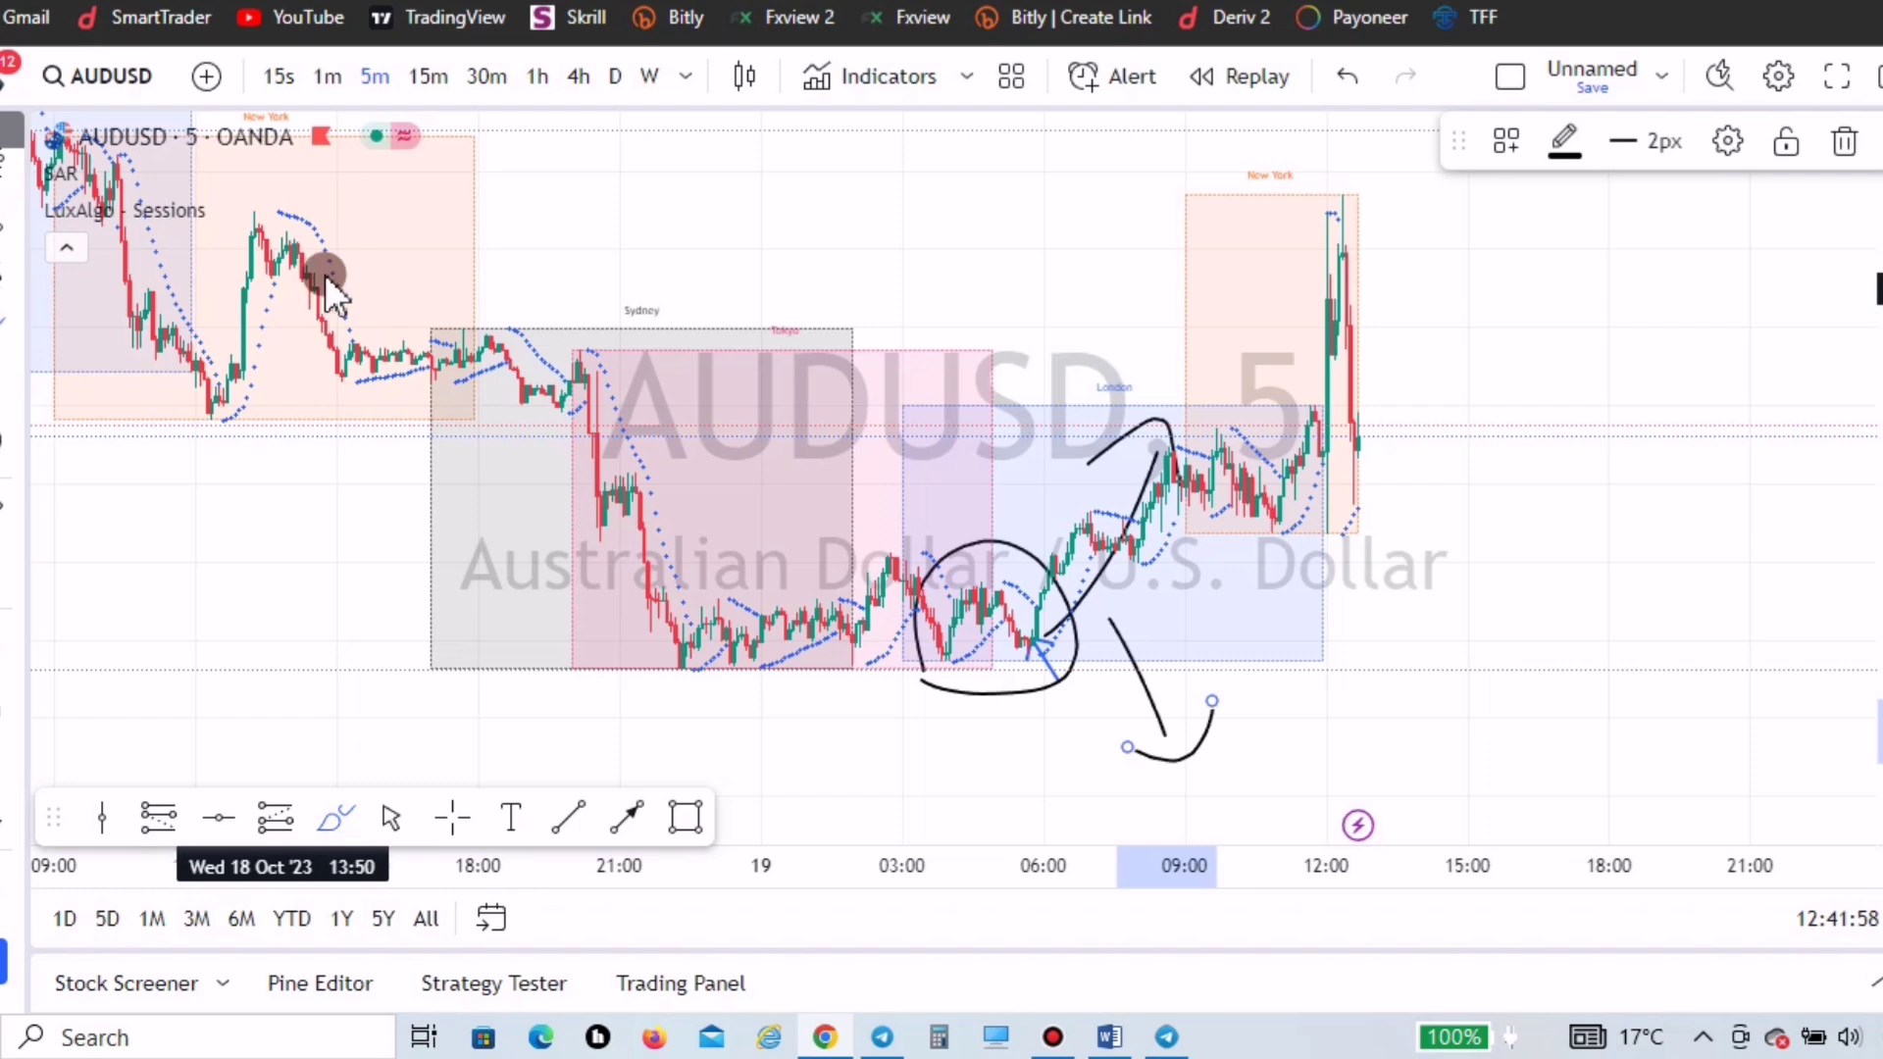
- Mark the pullback with blue arrows at the 03:40 high and first low, deleting a stray middle arrow
{"action": "left_click_drag", "start_coordinate": [1879, 622], "coordinate": [1879, 569]}
{"action": "left_click", "coordinate": [626, 816]}
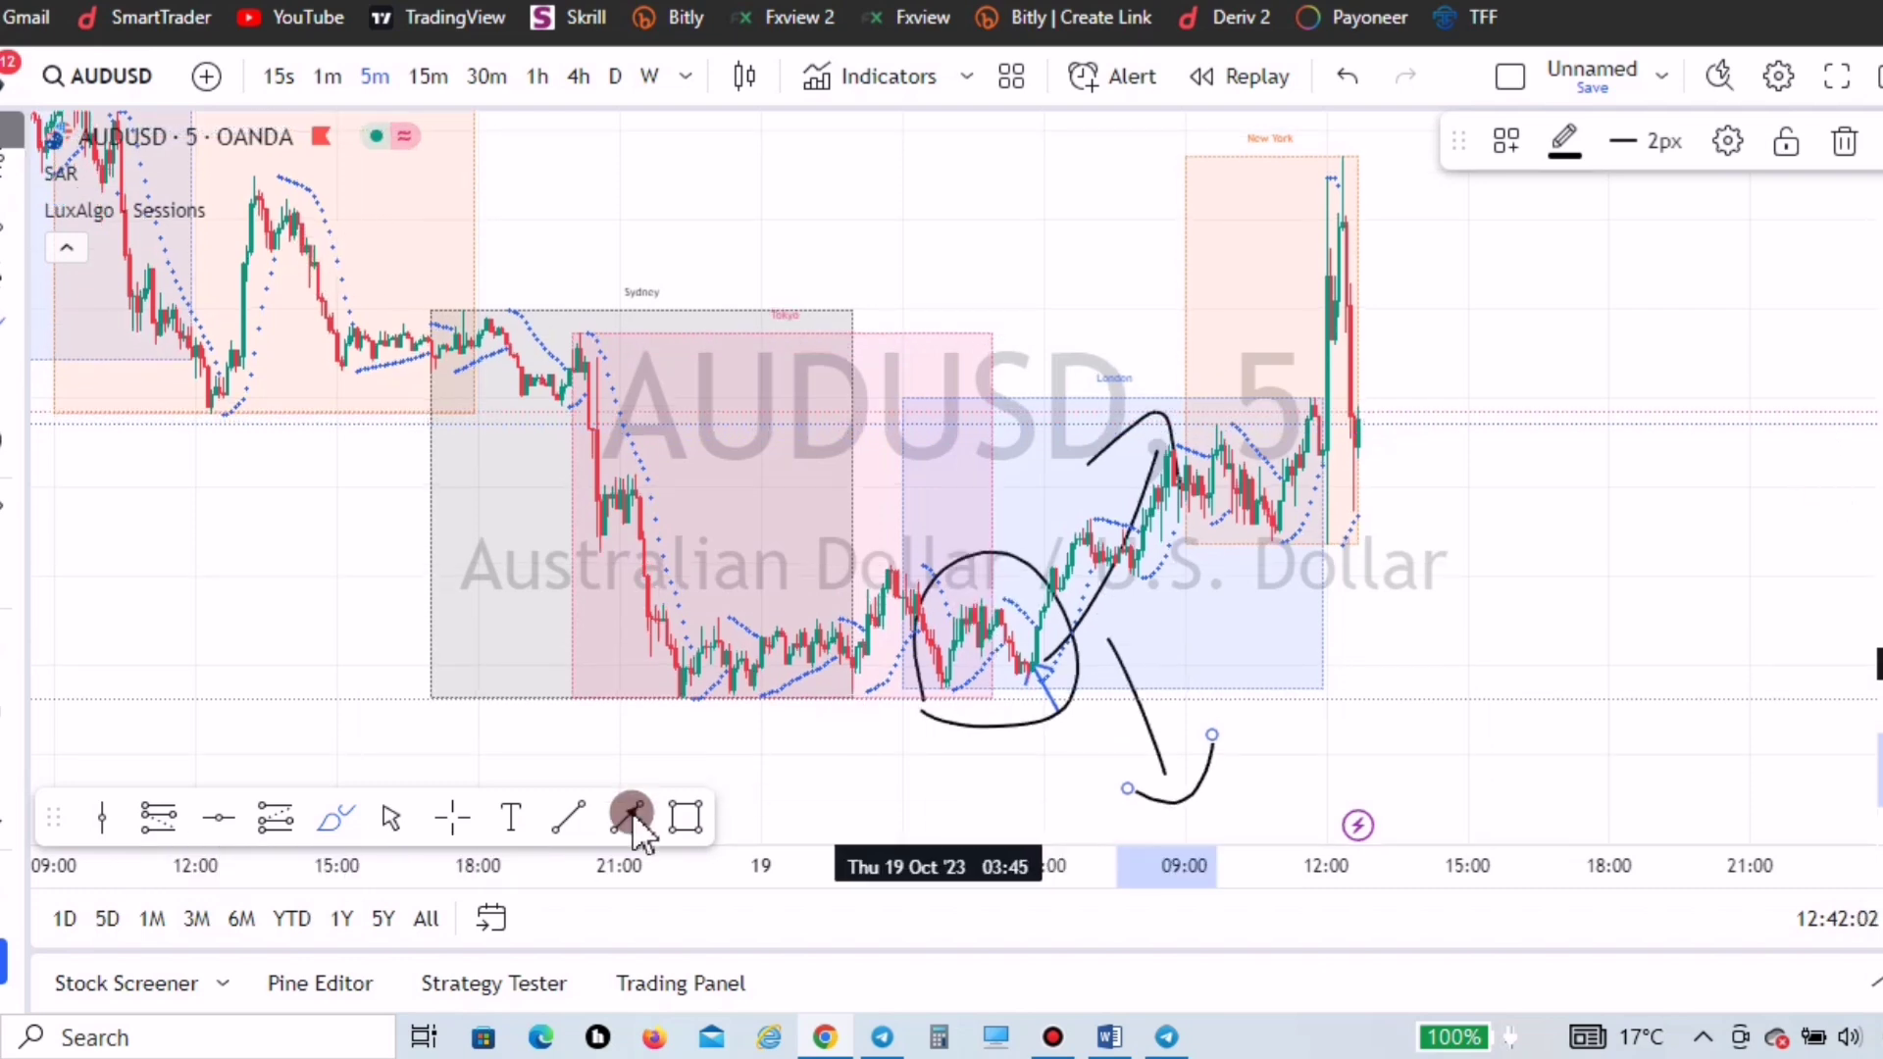
{"action": "left_click", "coordinate": [997, 482]}
{"action": "mouse_move", "coordinate": [998, 482]}
{"action": "left_mouse_down"}
{"action": "mouse_move", "coordinate": [1002, 555]}
{"action": "mouse_move", "coordinate": [934, 571]}
{"action": "left_mouse_up"}
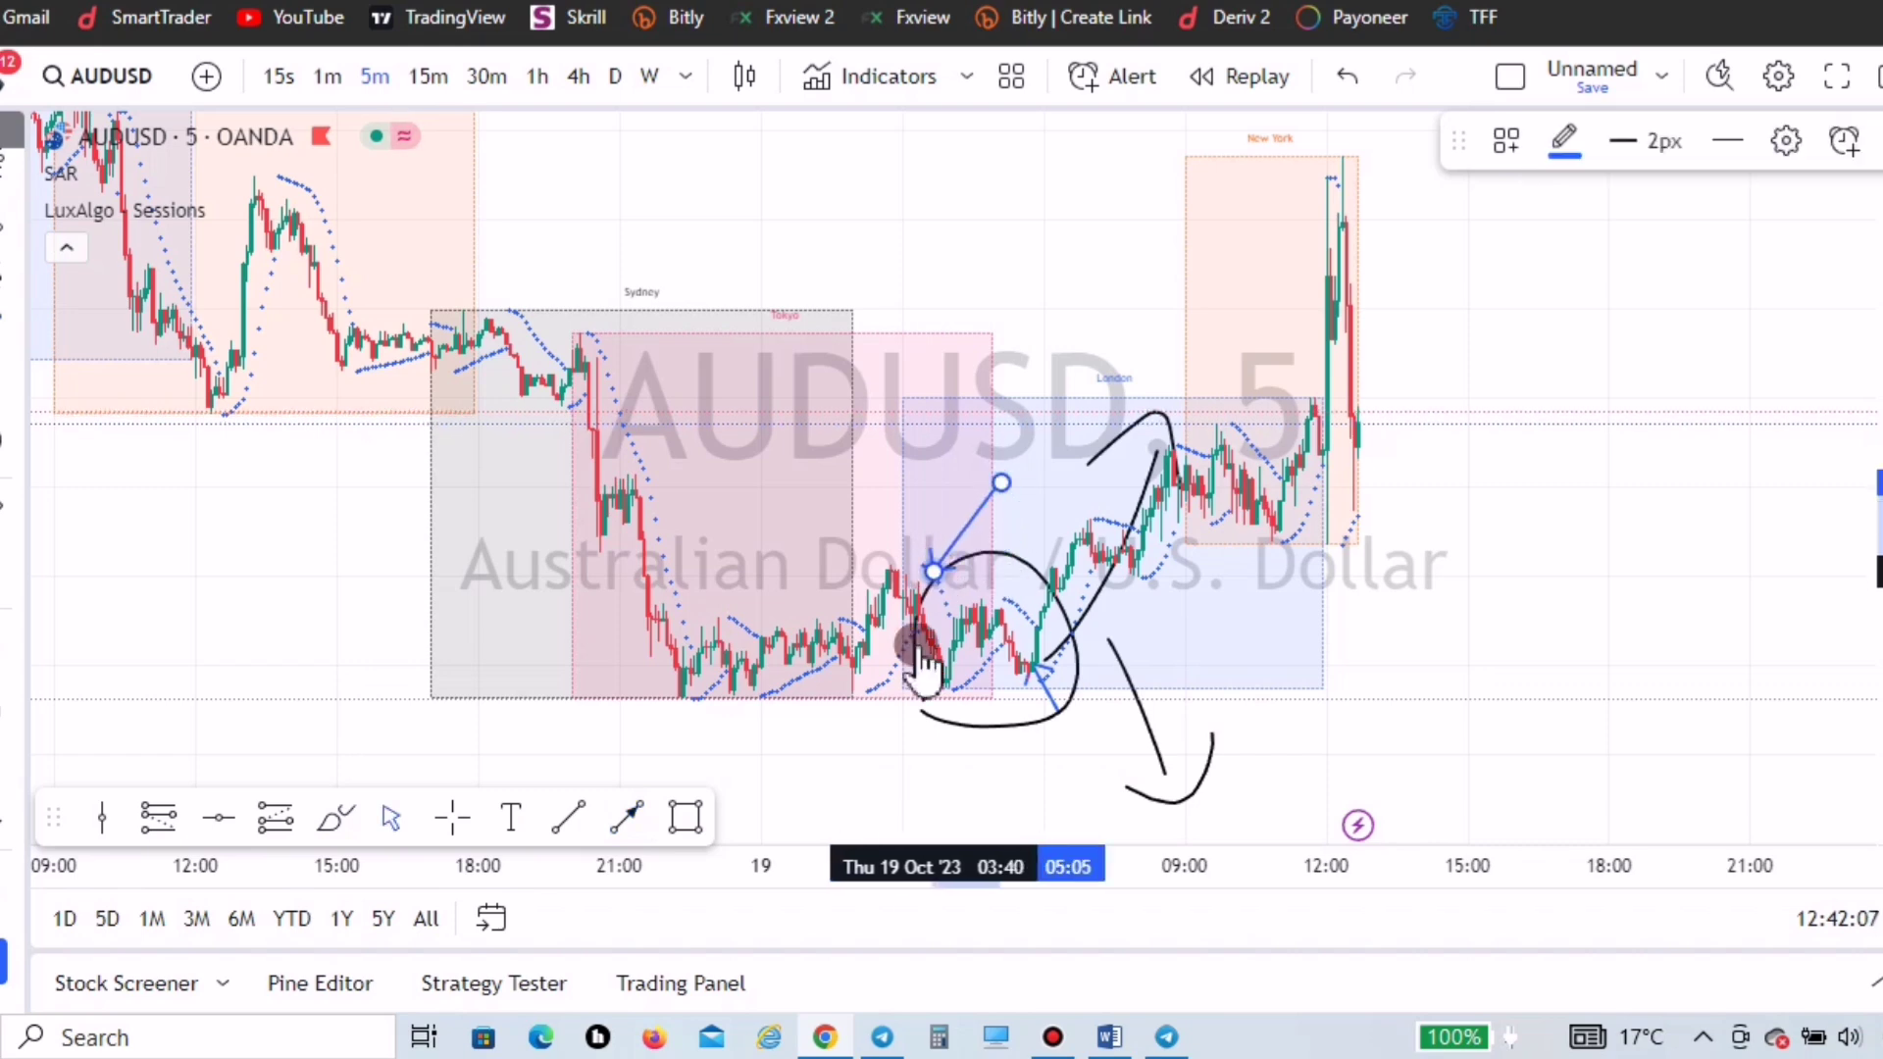
{"action": "left_click", "coordinate": [984, 733]}
{"action": "left_click_drag", "start_coordinate": [1002, 729], "coordinate": [972, 679]}
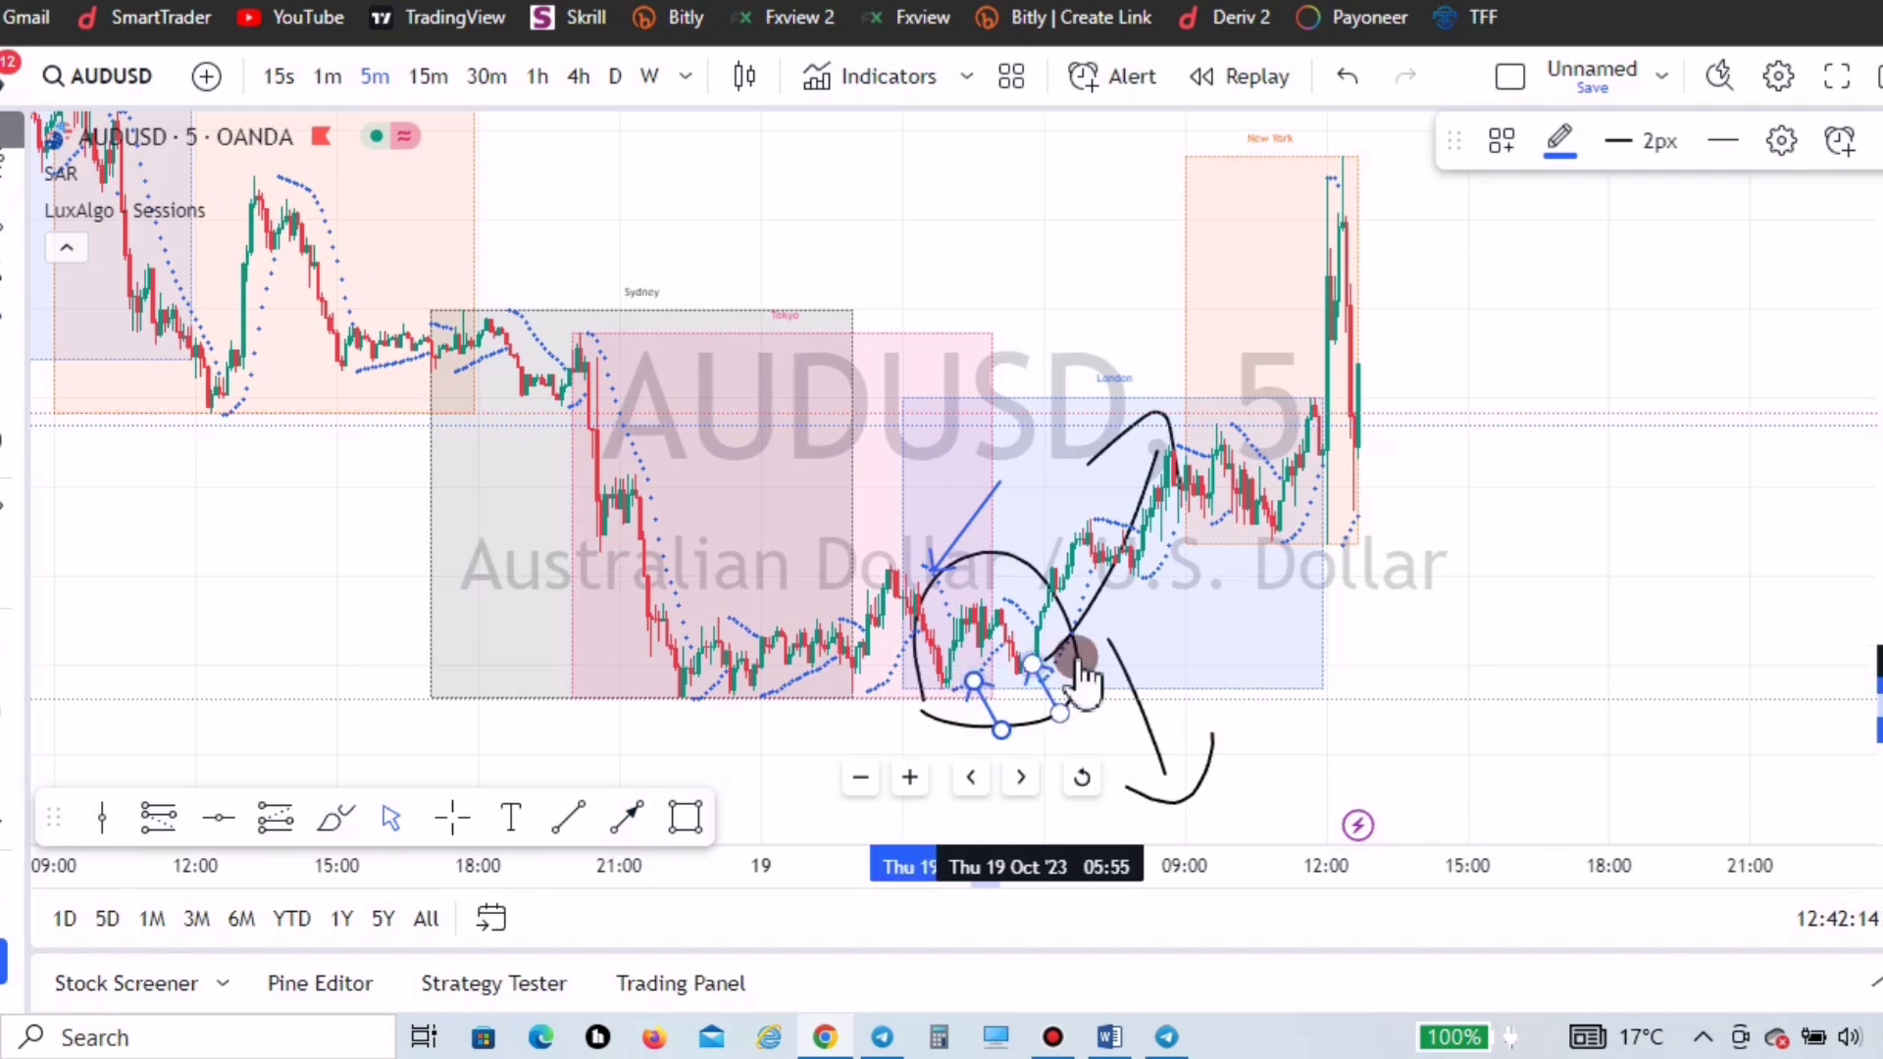
{"action": "left_click", "coordinate": [627, 817]}
{"action": "left_click_drag", "start_coordinate": [1035, 526], "coordinate": [1013, 599]}
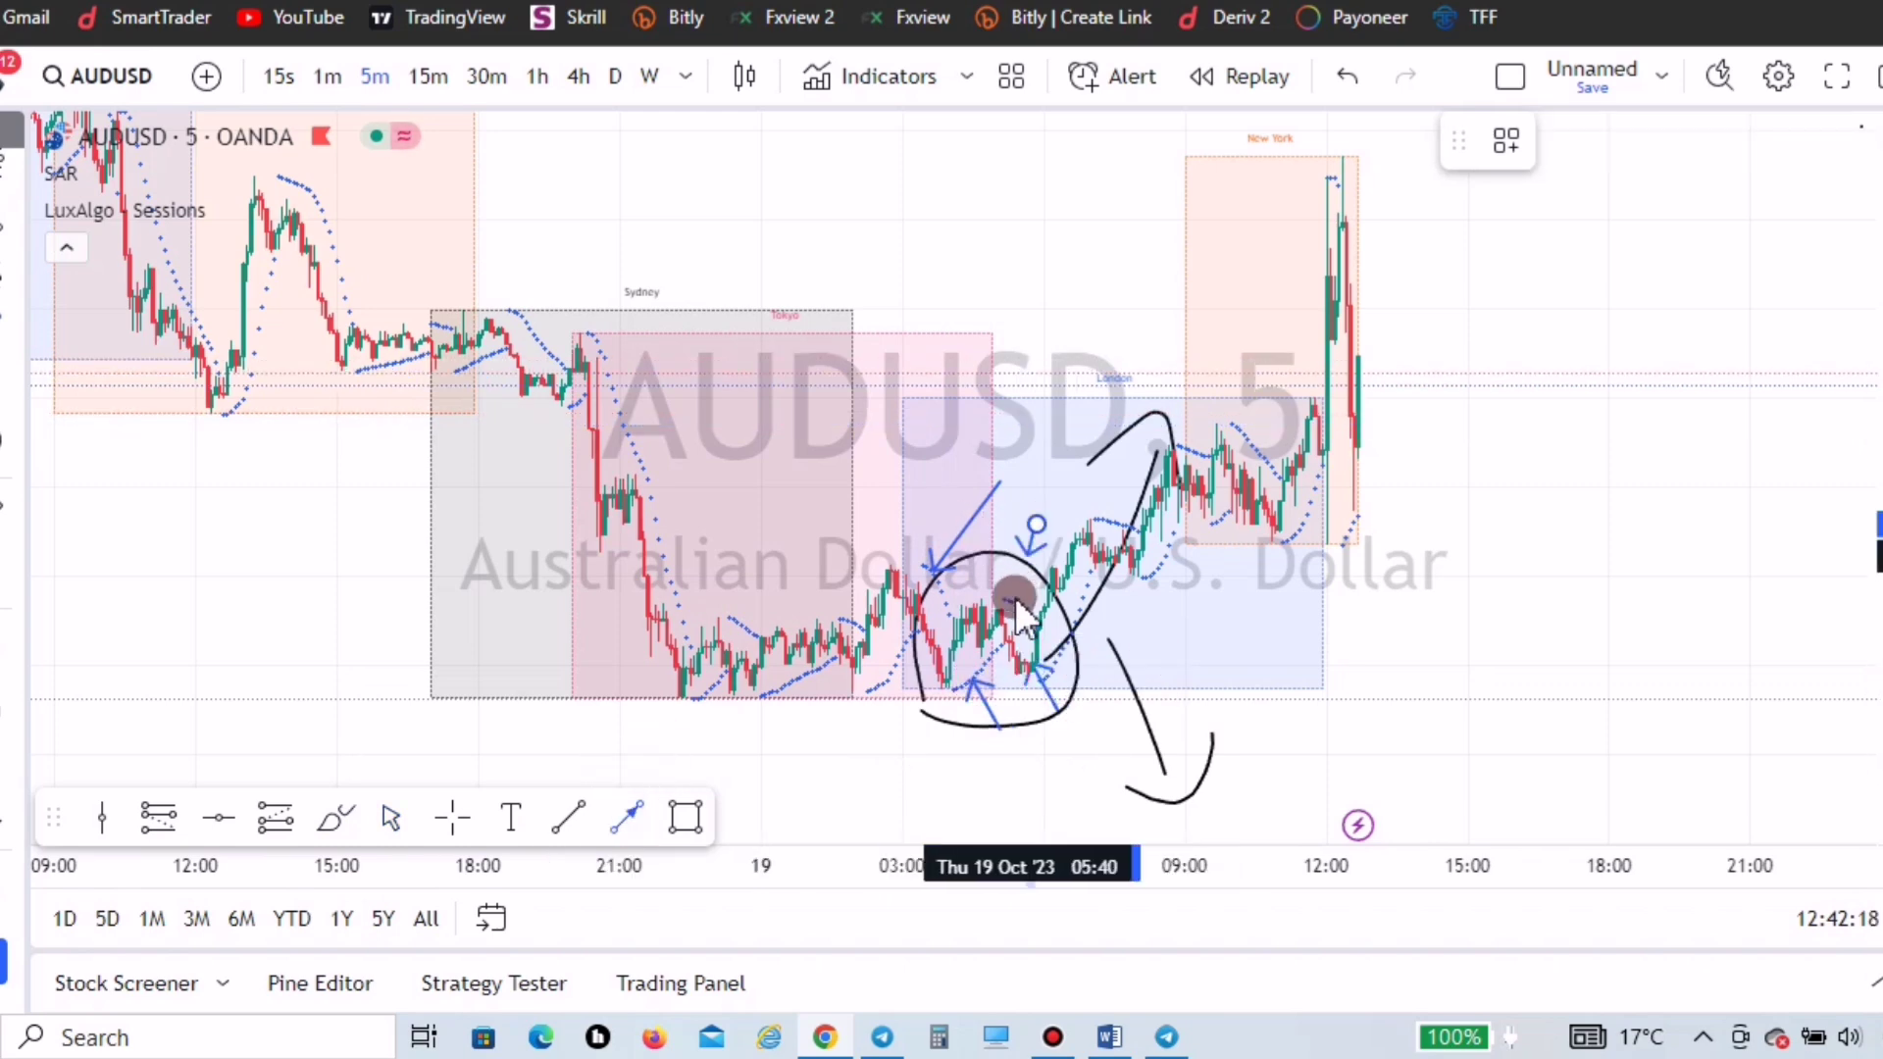
{"action": "left_click", "coordinate": [1020, 476]}
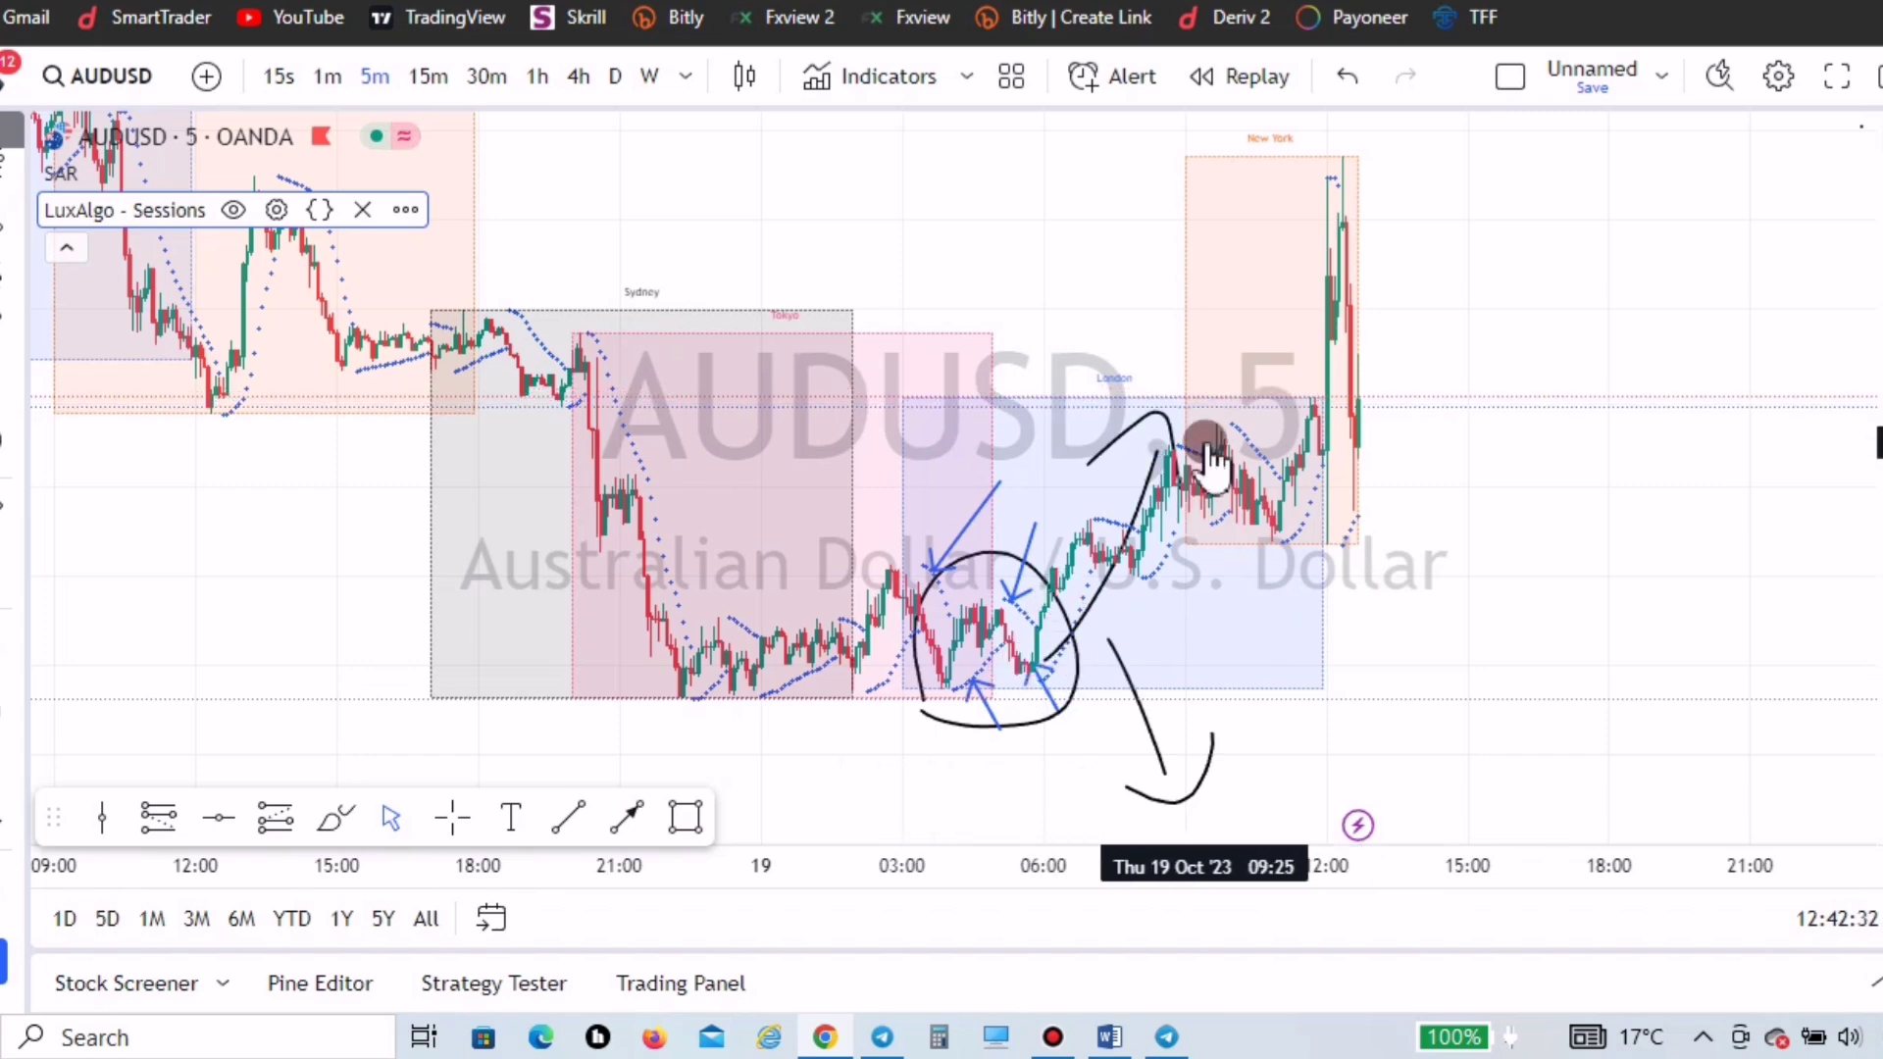
{"action": "left_click", "coordinate": [1025, 579]}
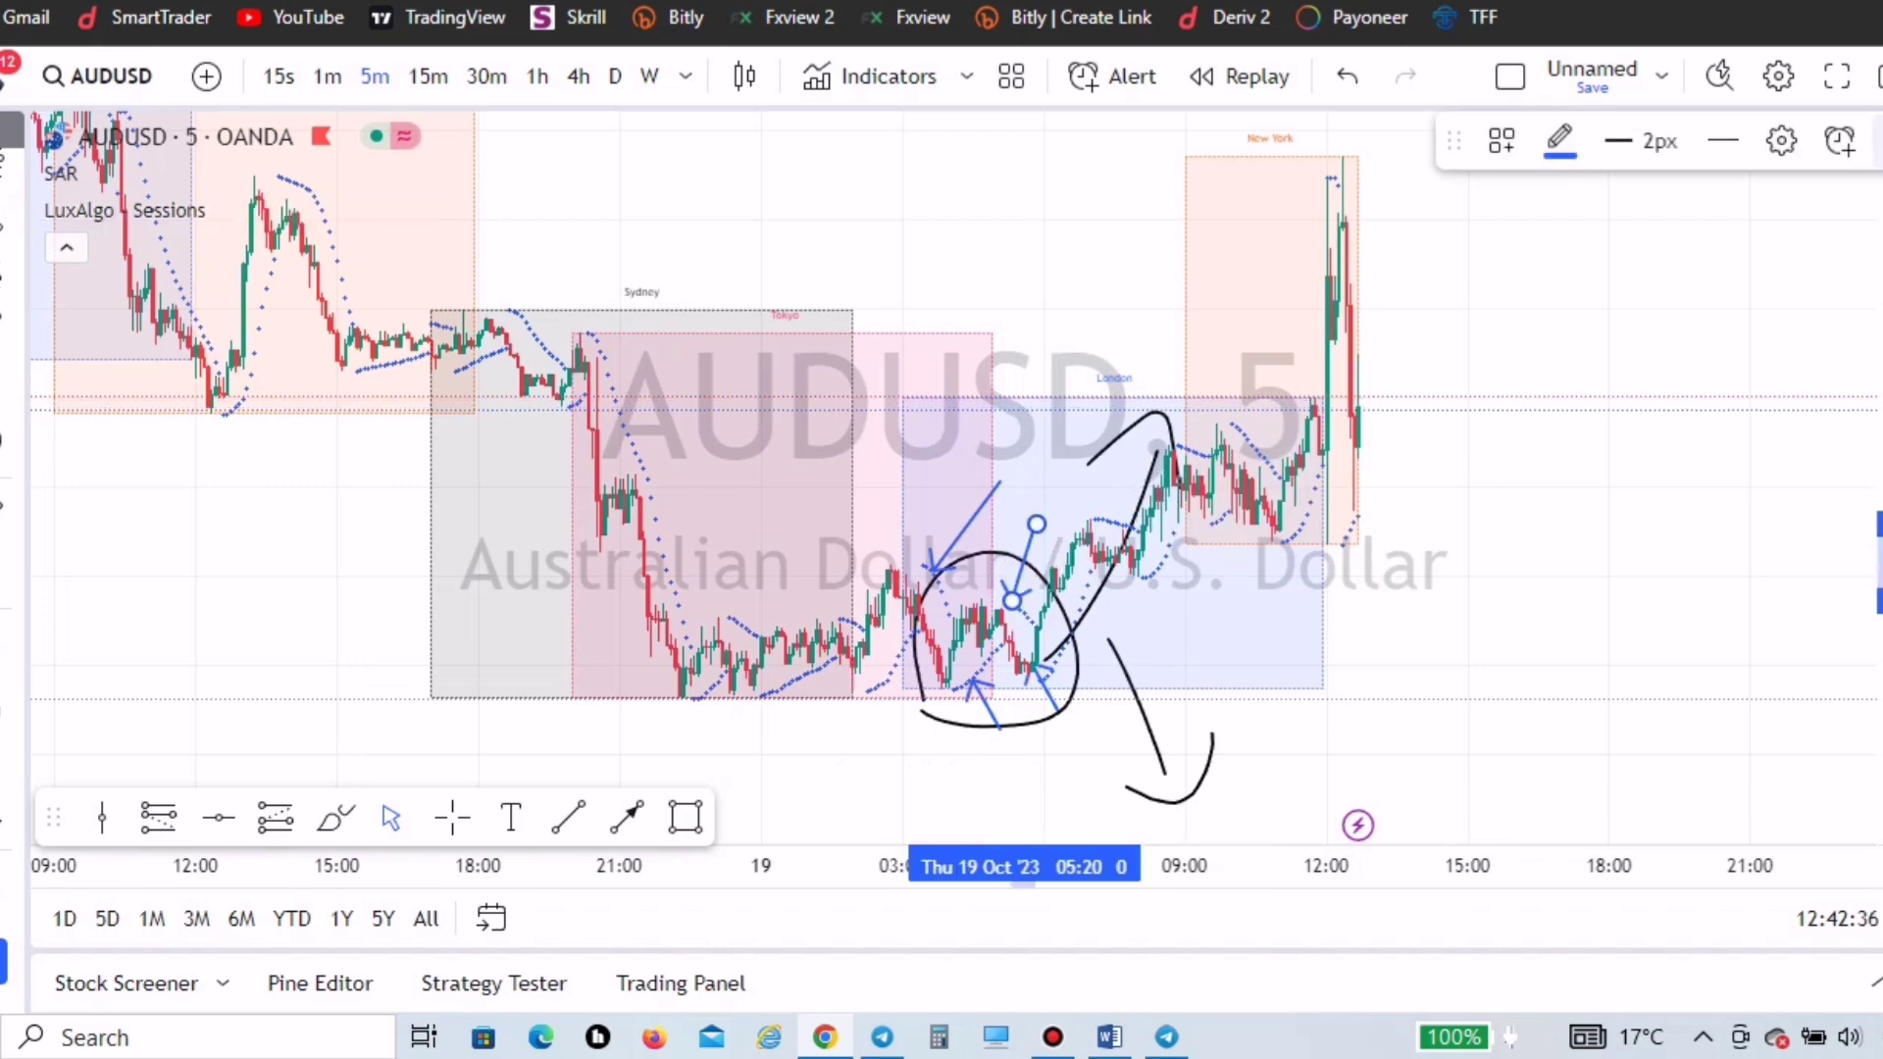
{"action": "key", "text": "Delete"}
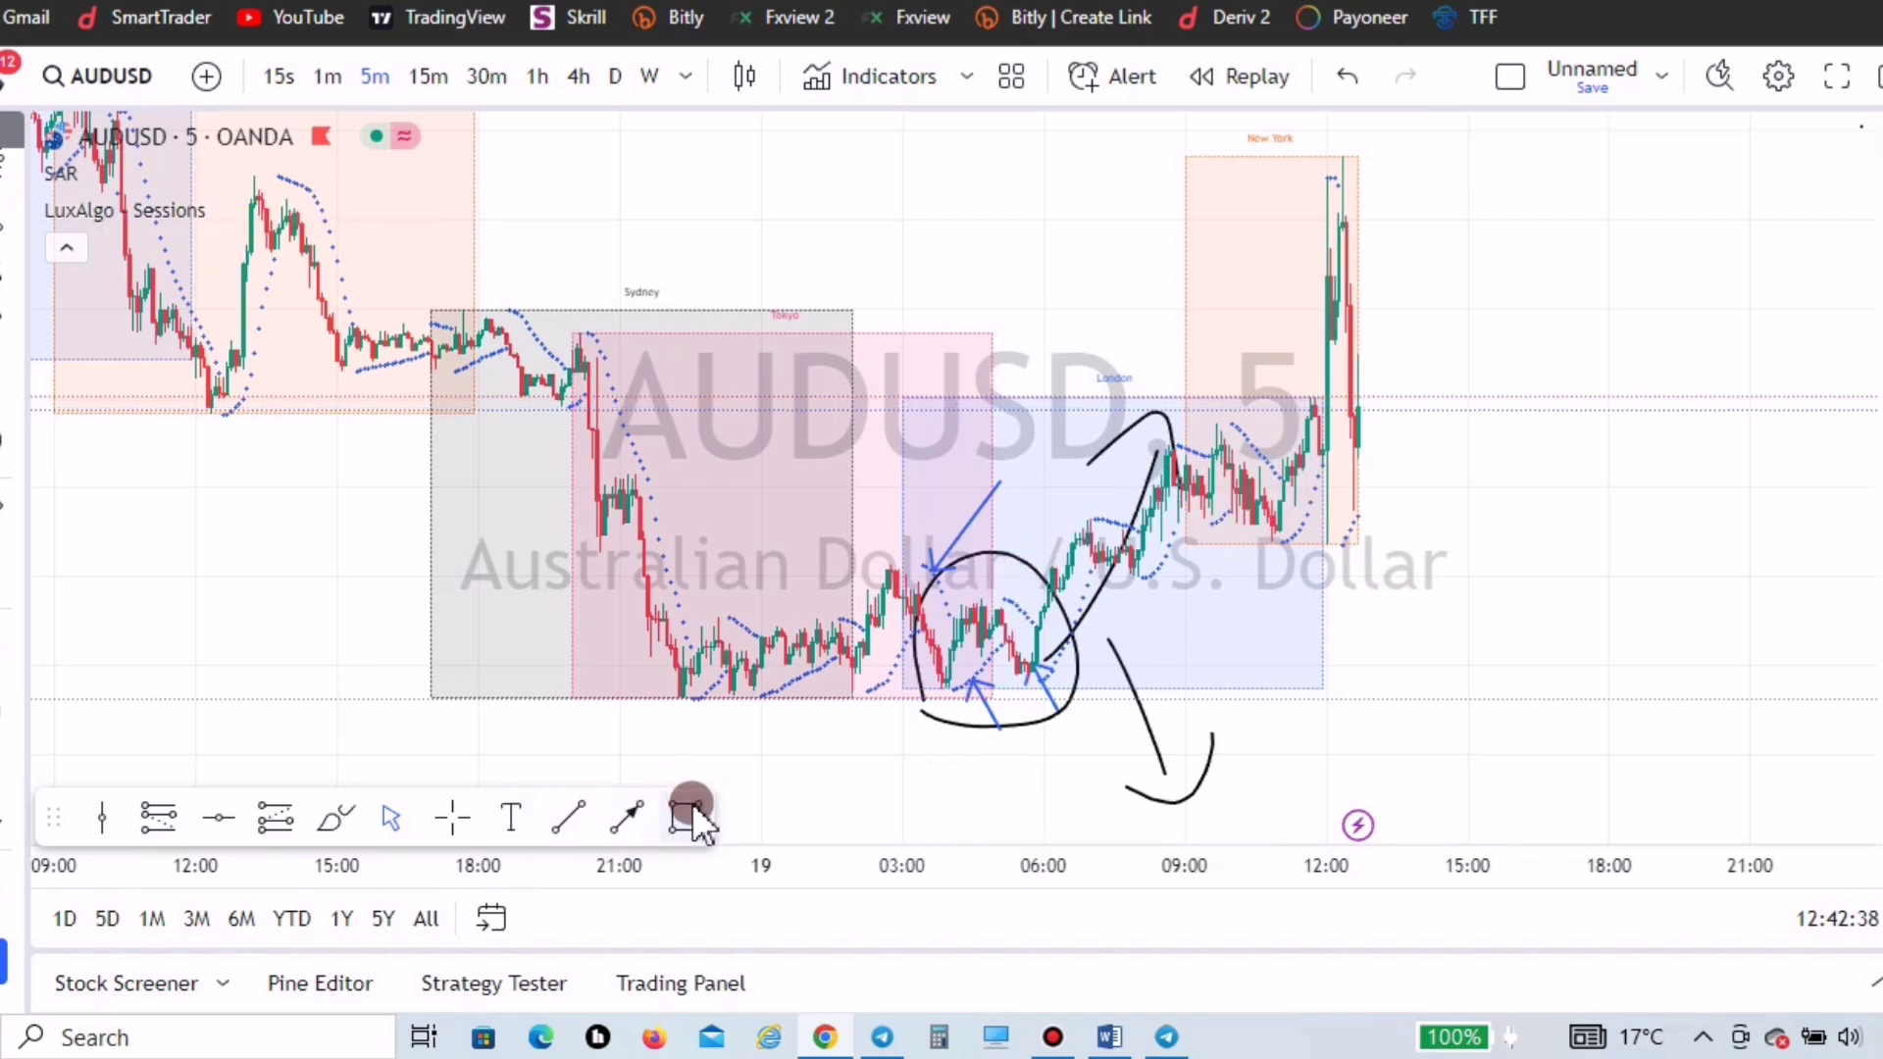
- Draw a zone rectangle spanning from 03:25 to 09:50
{"action": "left_click", "coordinate": [692, 812]}
{"action": "left_click", "coordinate": [917, 568]}
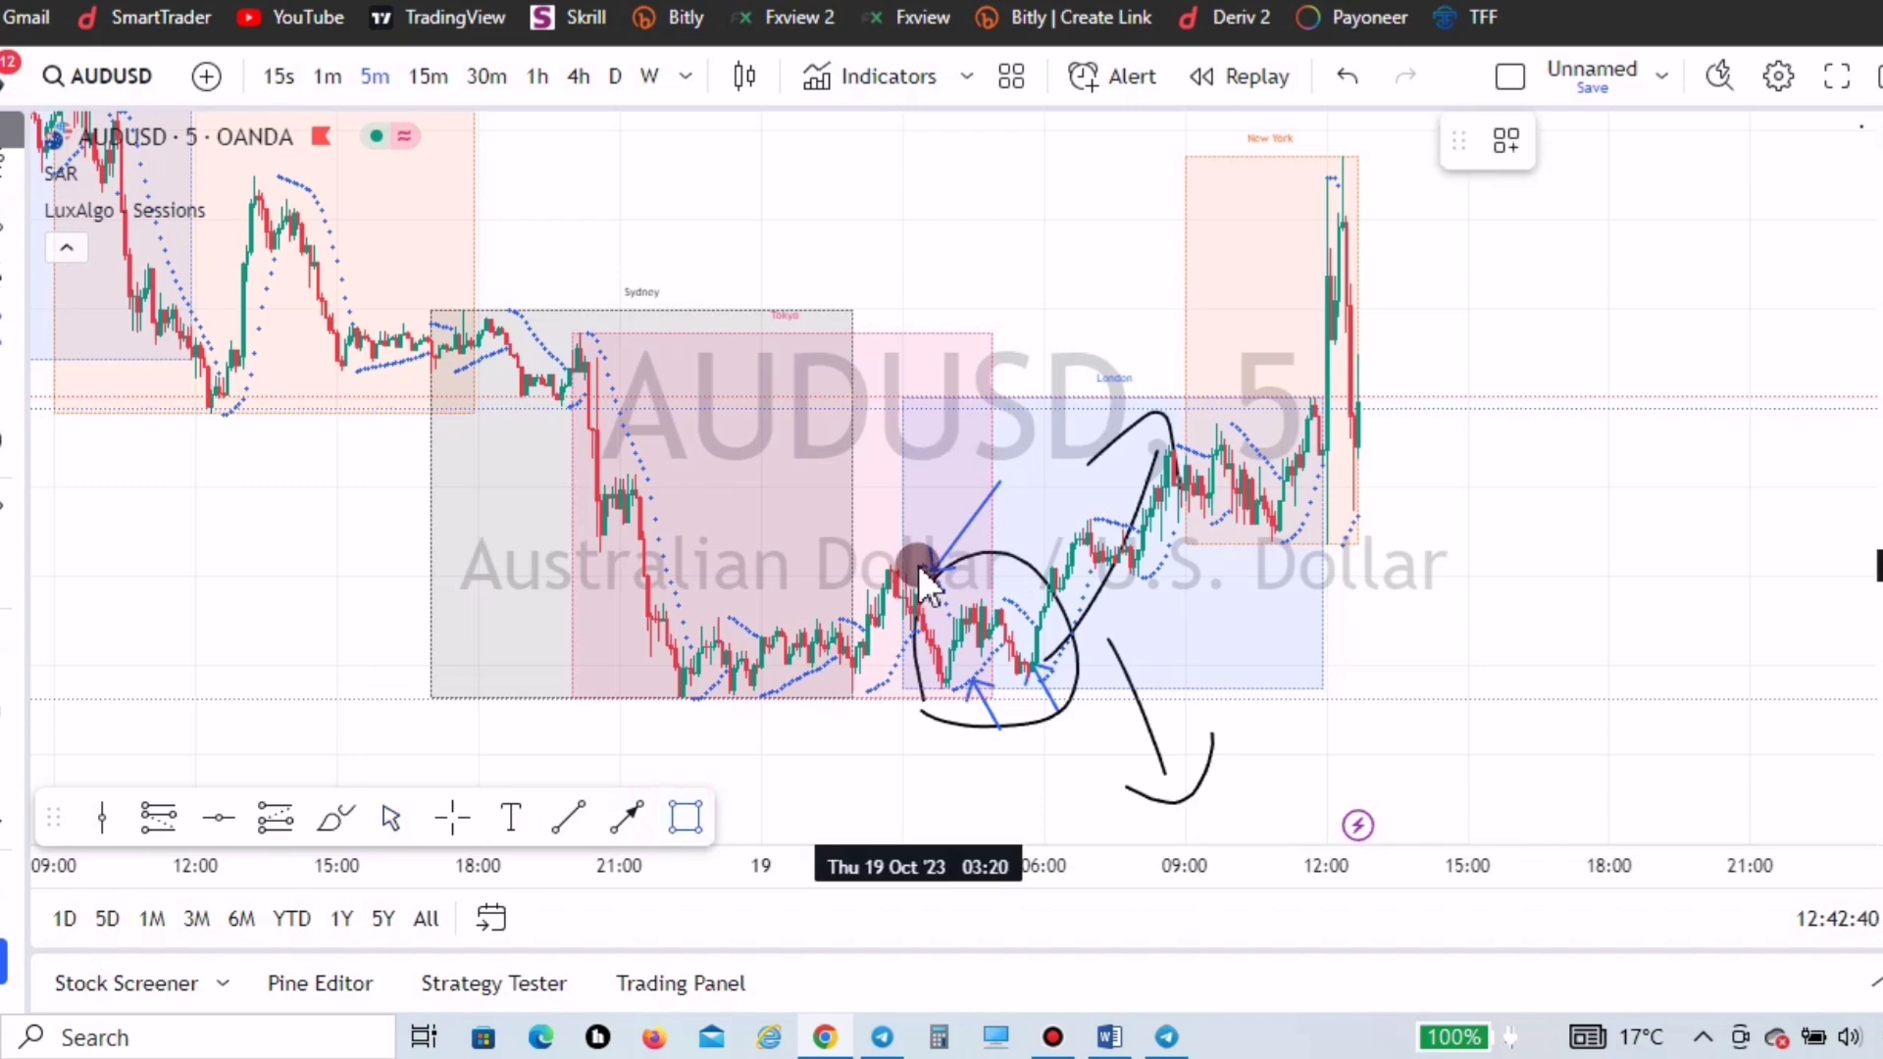
{"action": "left_click", "coordinate": [1245, 588]}
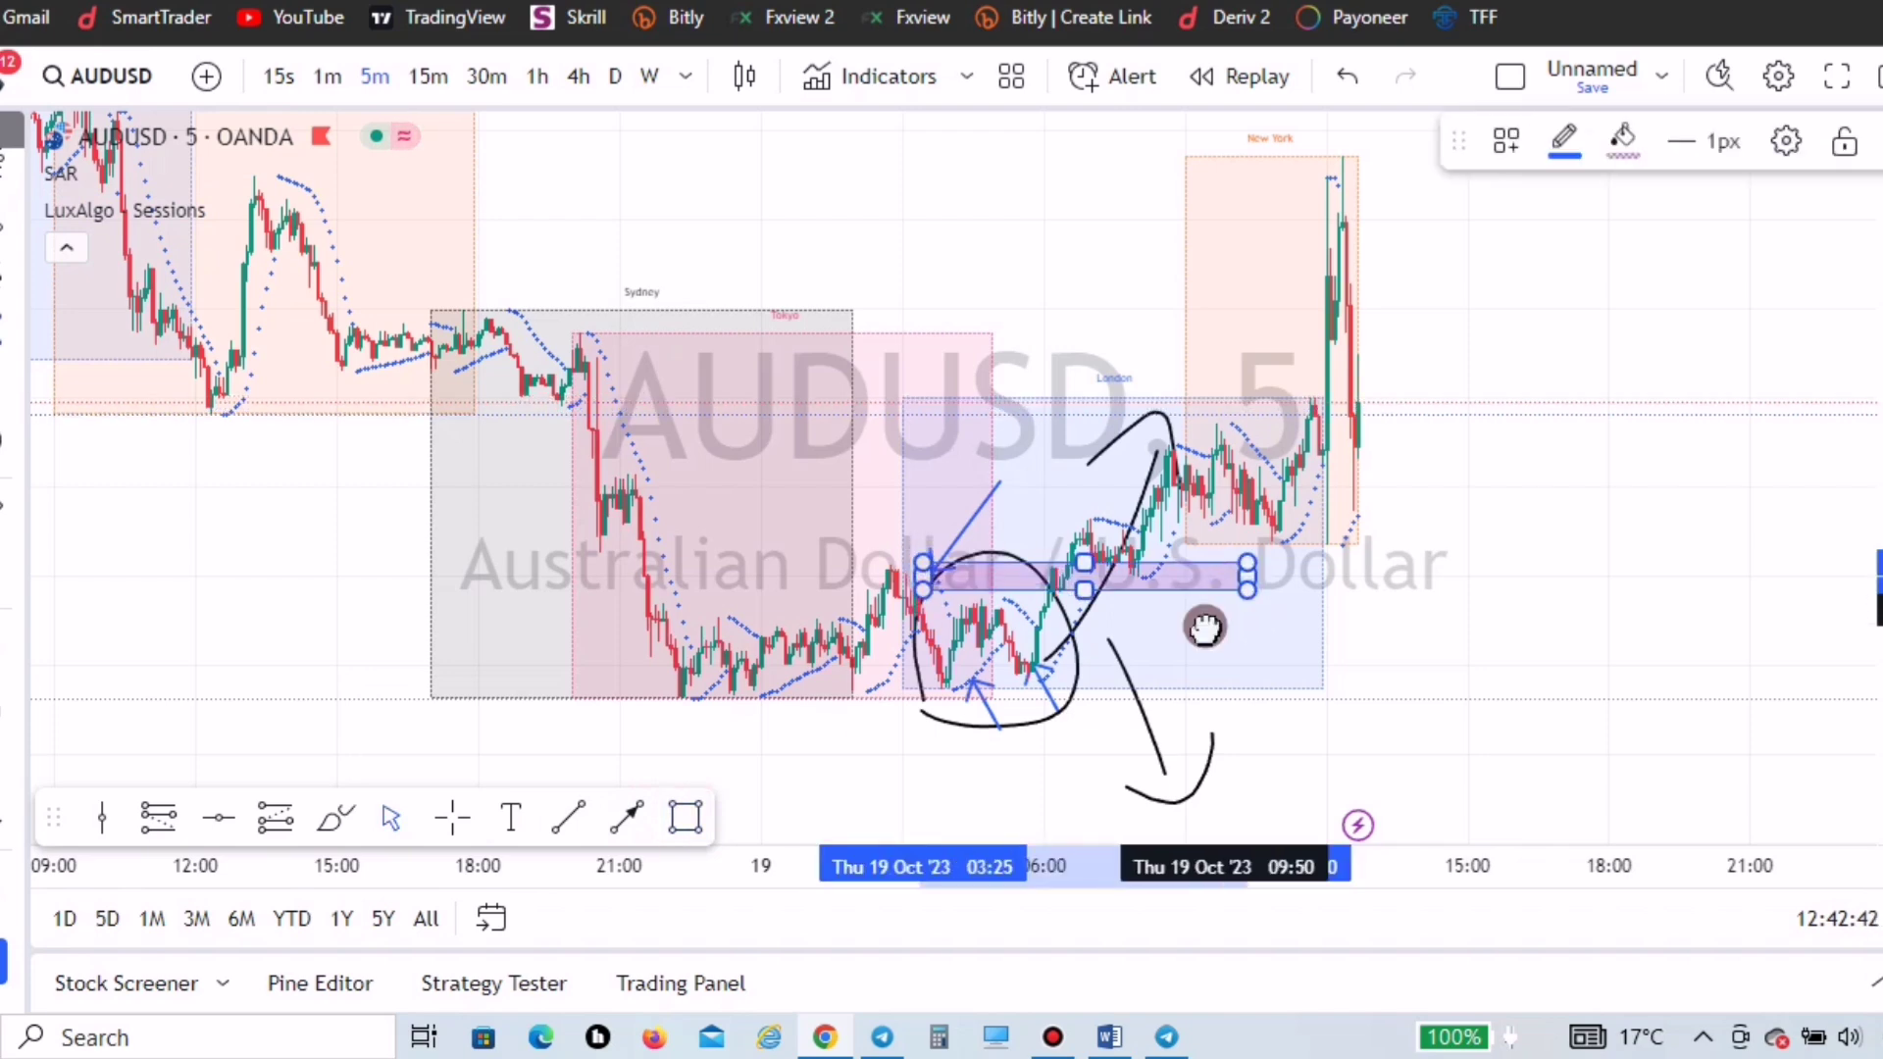
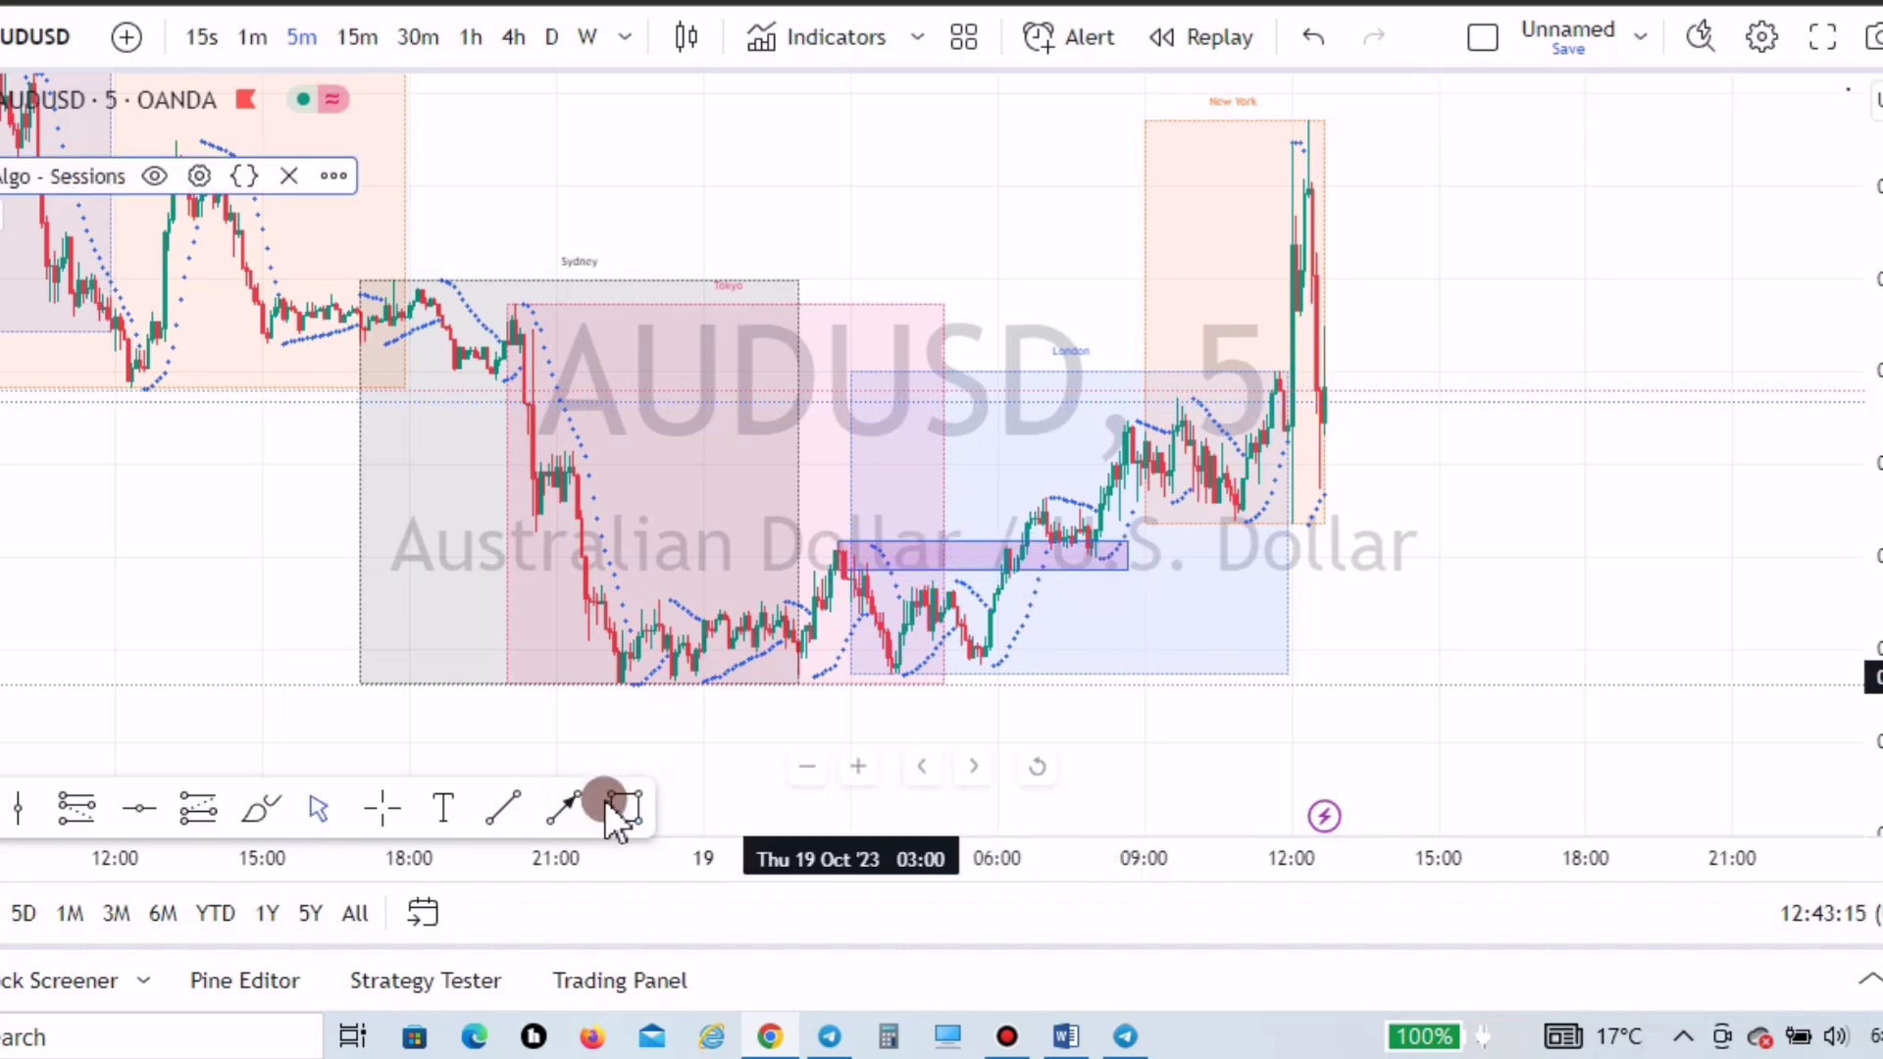
- Draw a second purple zone rectangle at the AUDUSD lows and an arrow at the breakout candles
{"action": "left_click", "coordinate": [883, 642]}
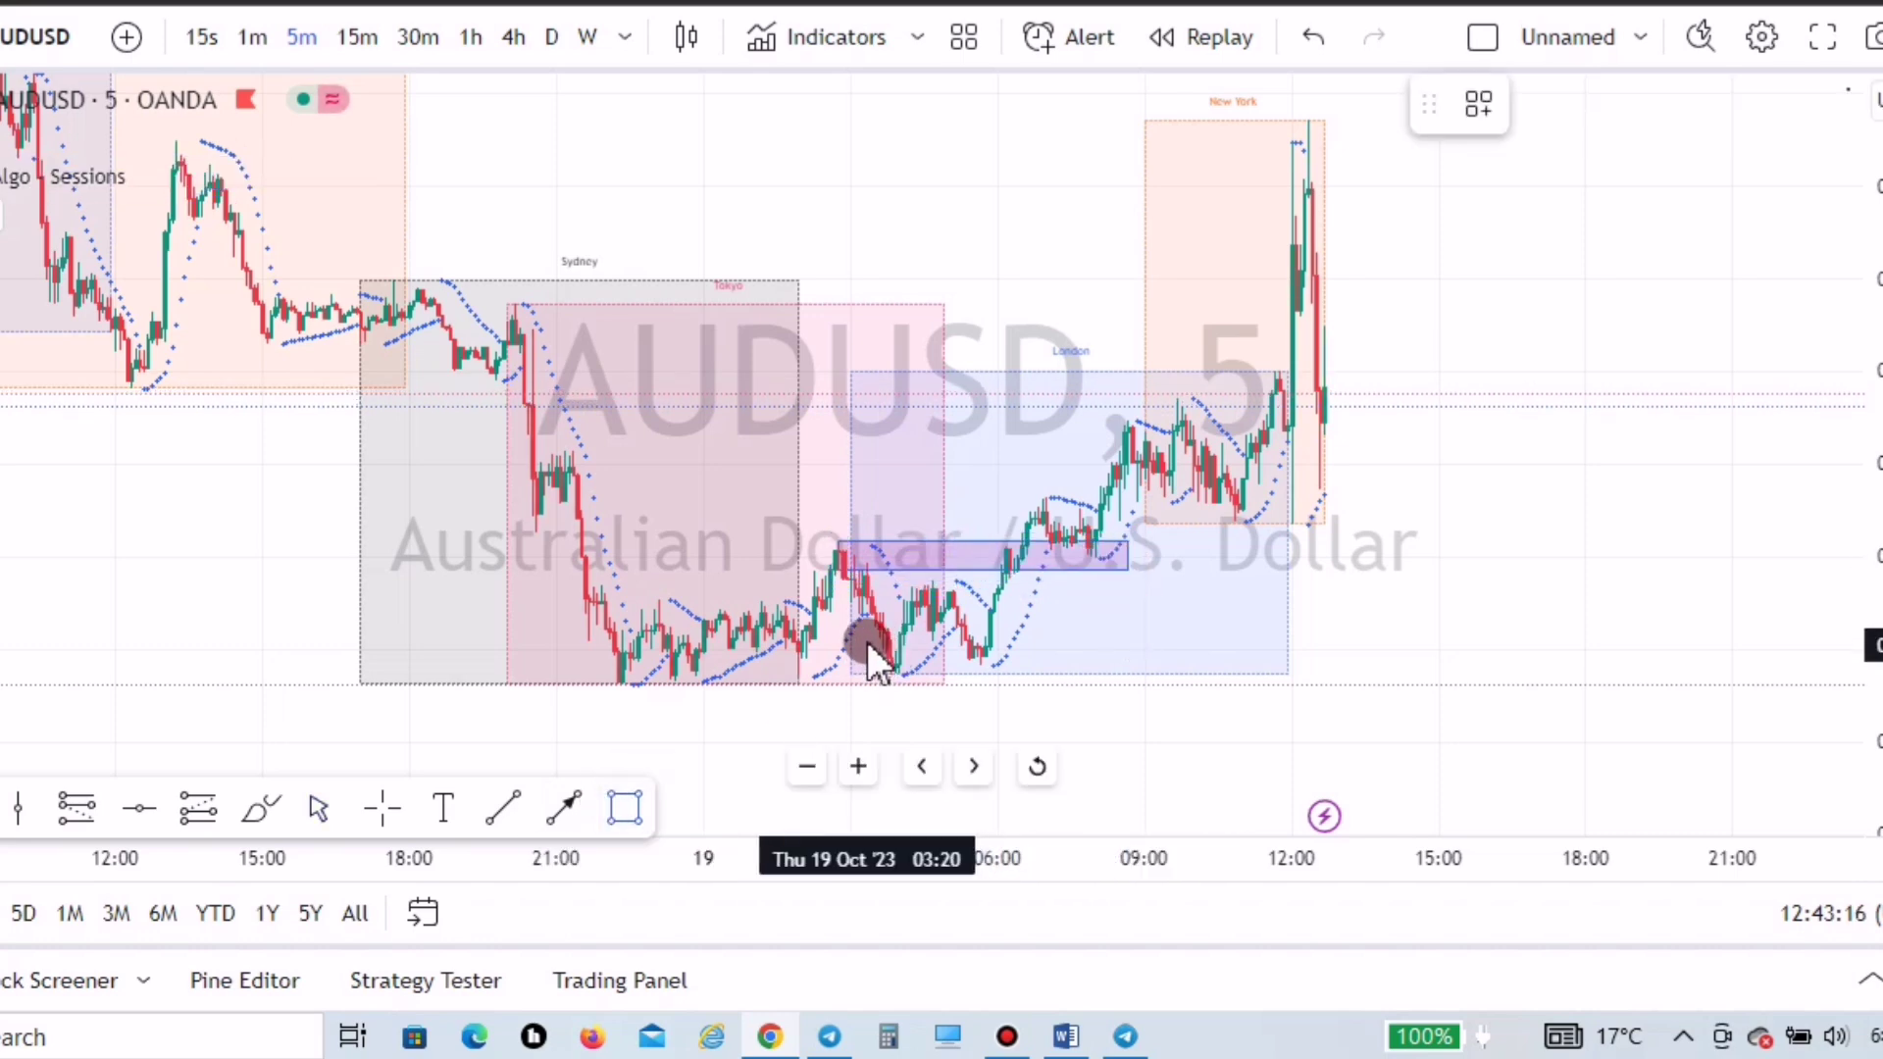
{"action": "left_click", "coordinate": [1131, 673]}
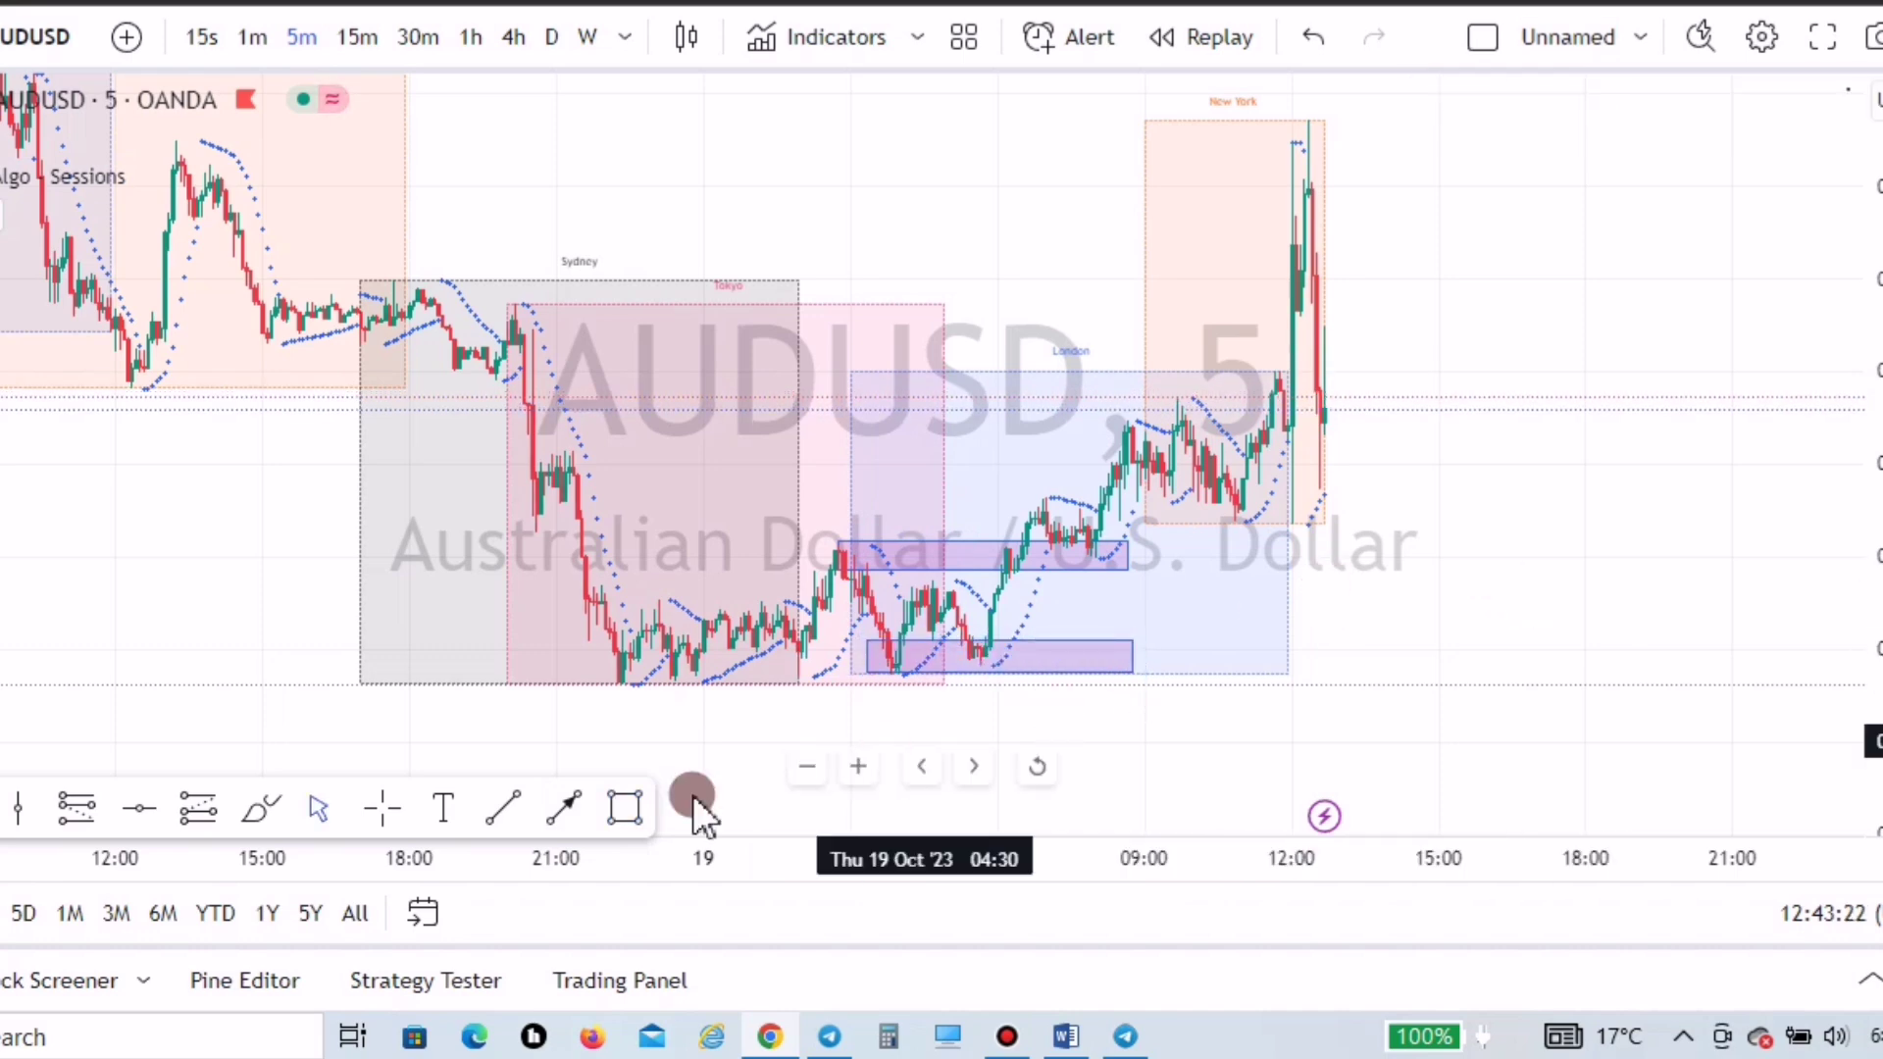
{"action": "left_click", "coordinate": [578, 807]}
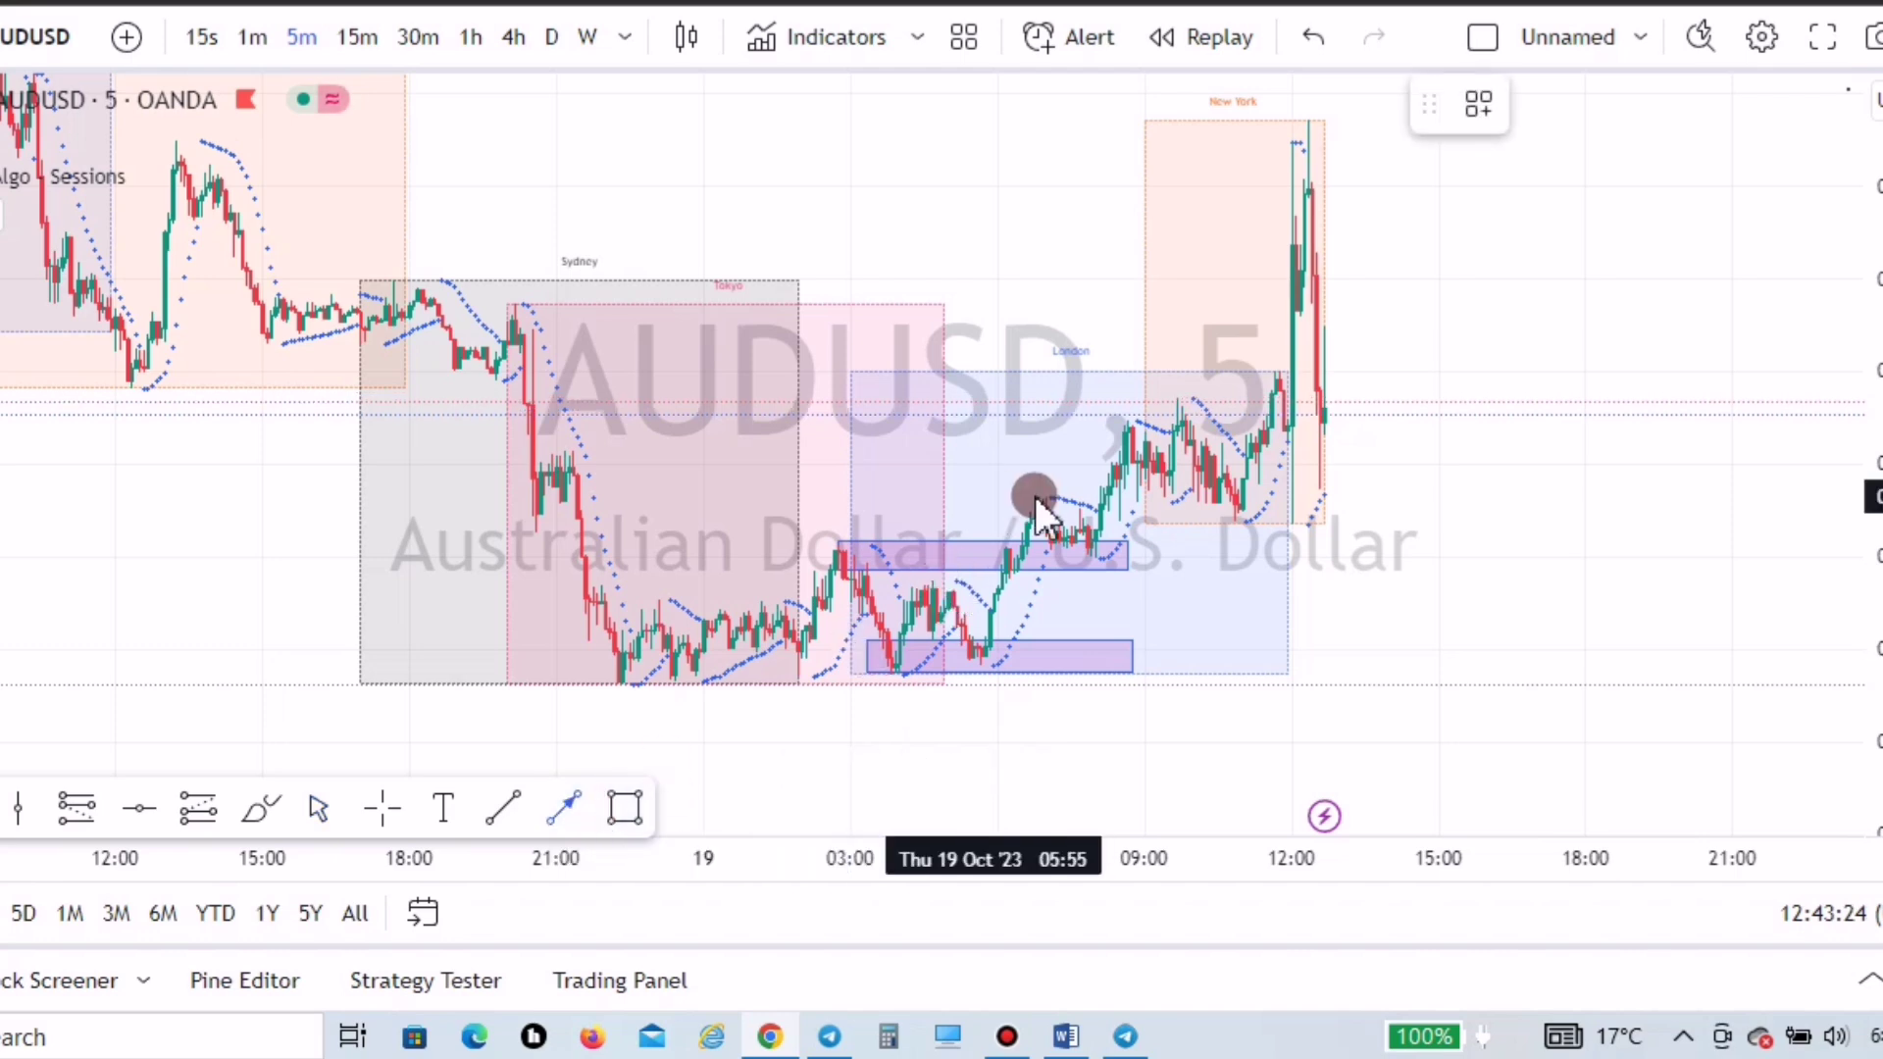
{"action": "left_click_drag", "start_coordinate": [1009, 471], "coordinate": [1038, 504]}
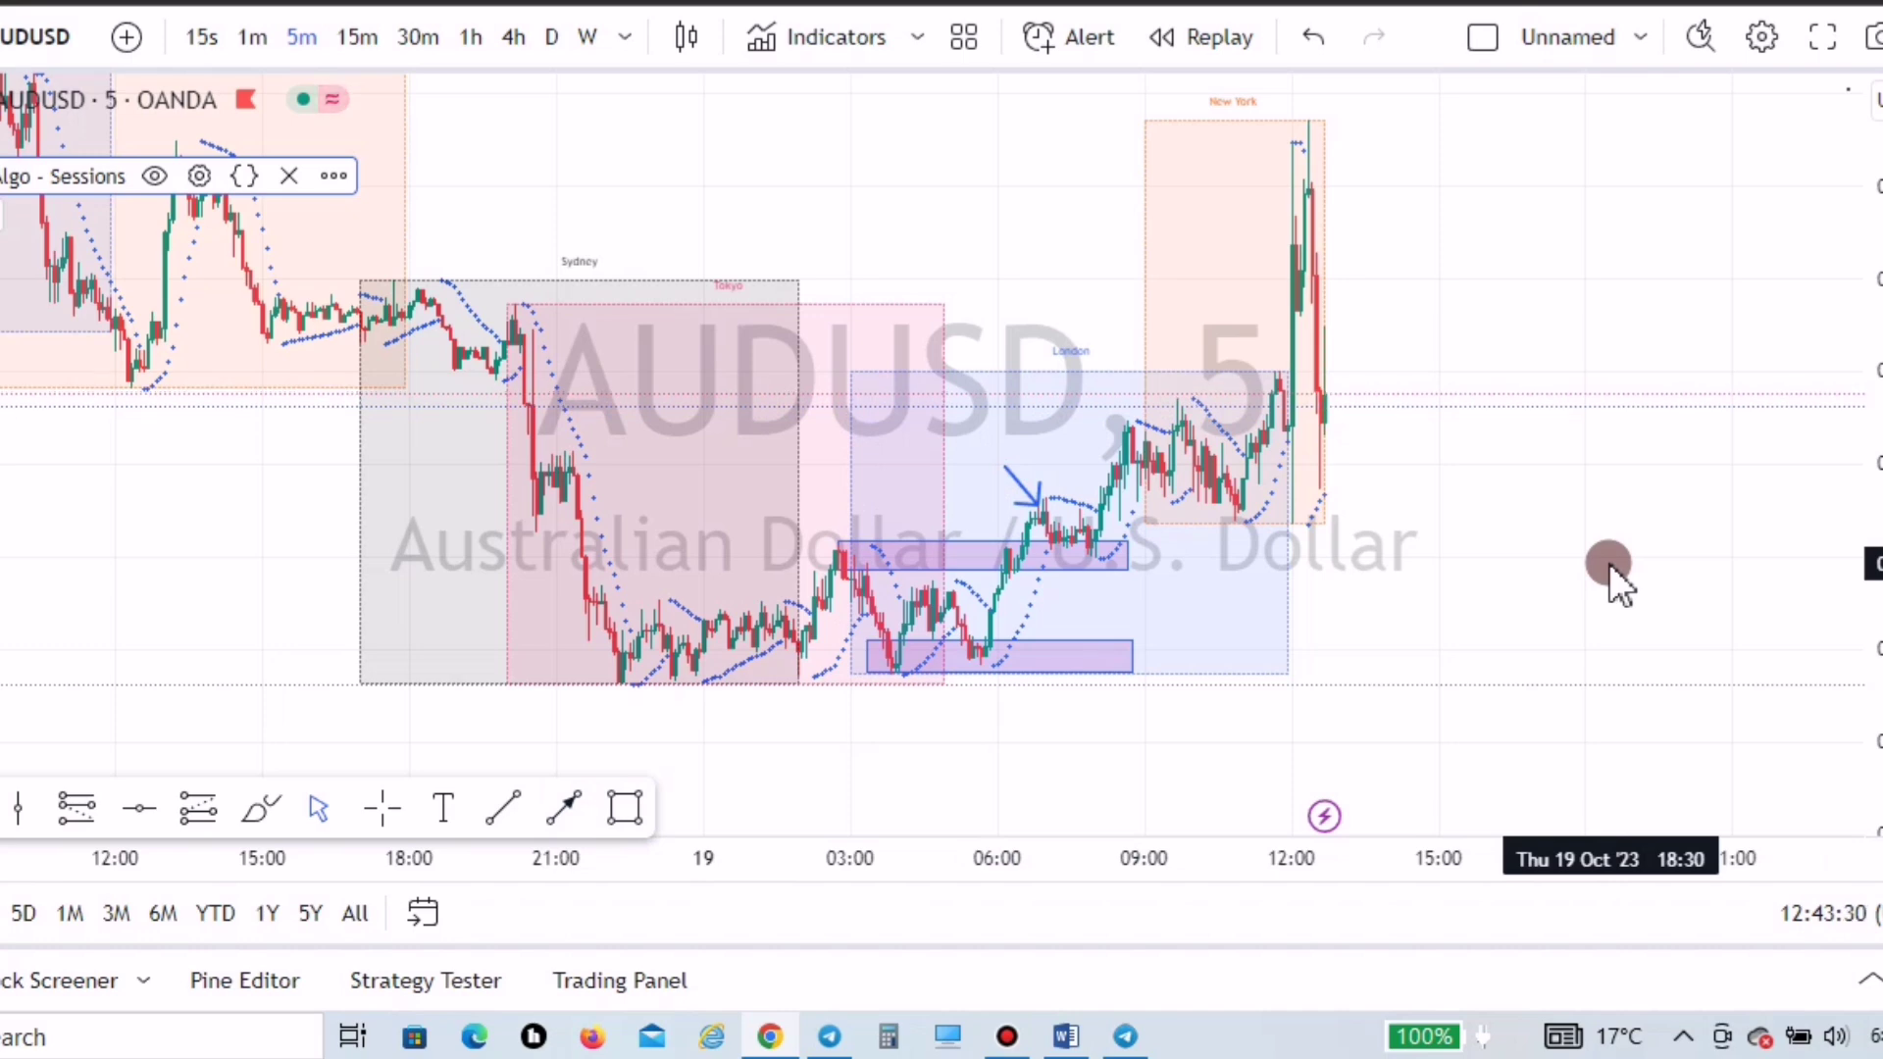
{"action": "key", "text": "alt+Tab"}
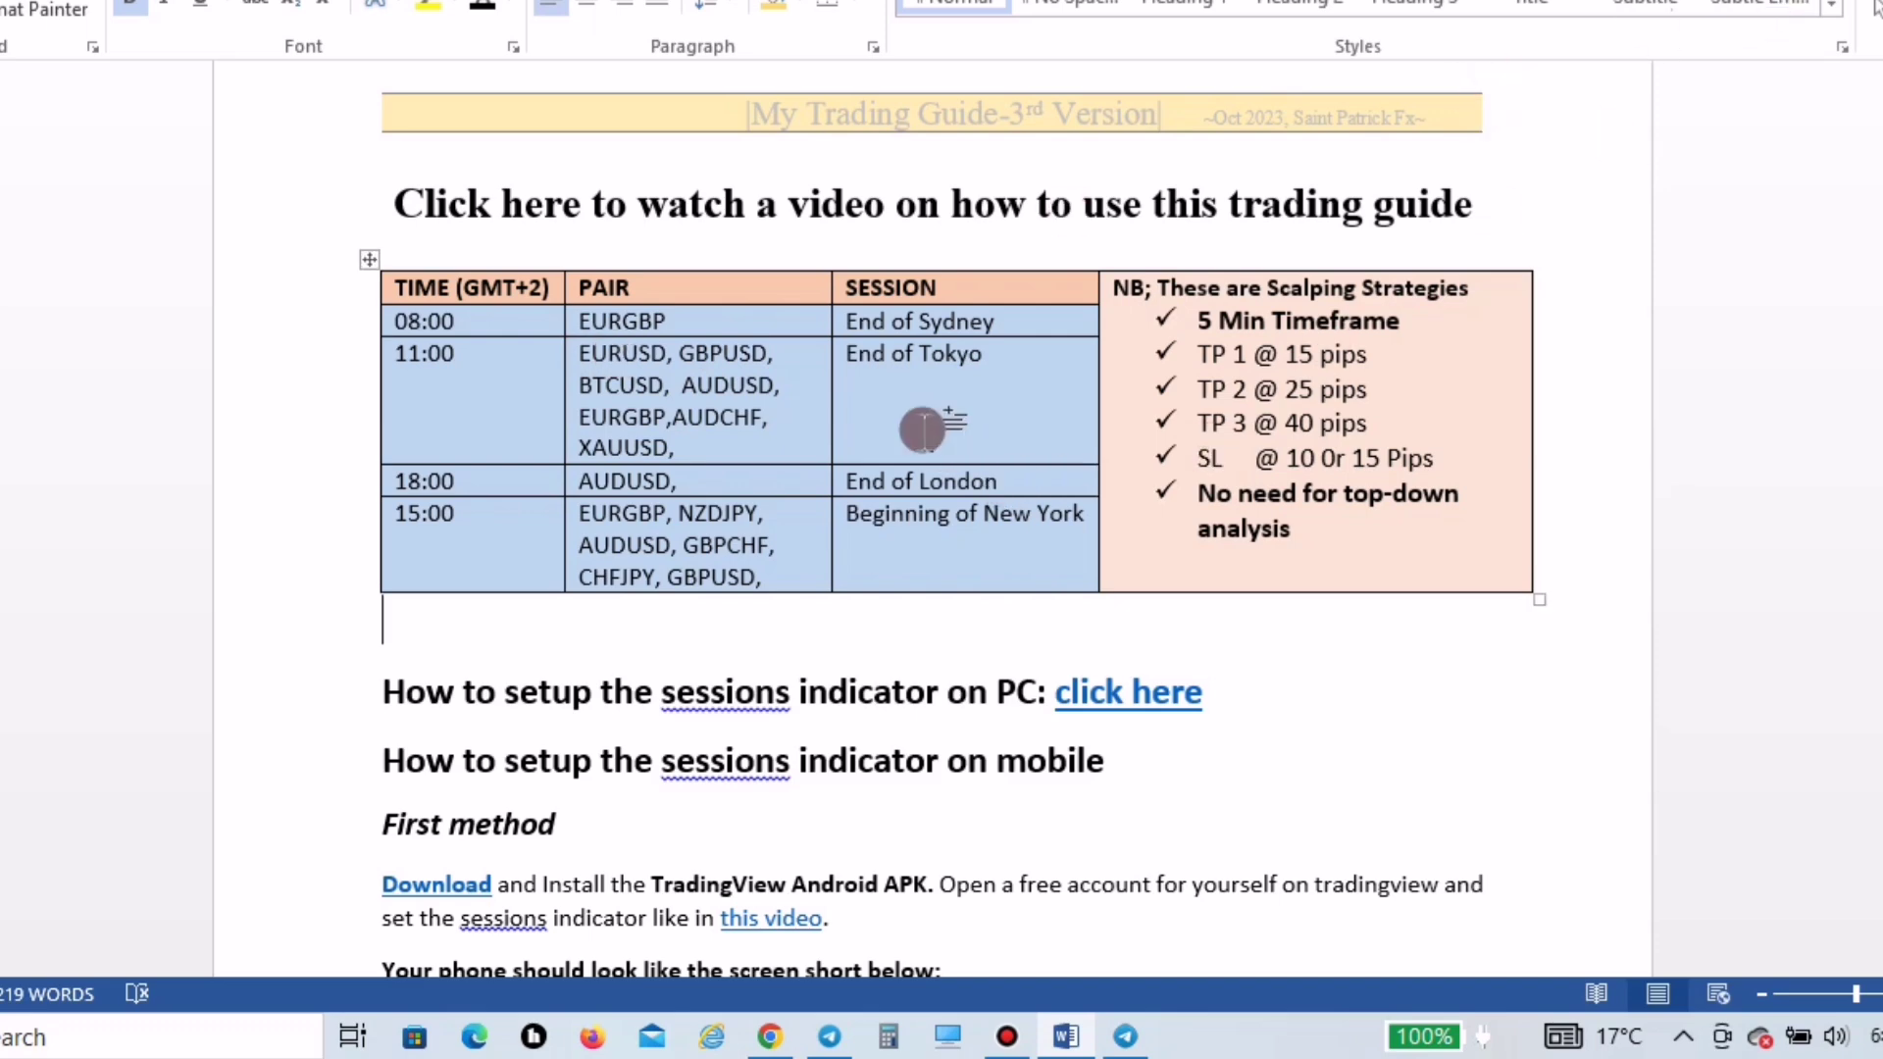
{"action": "key", "text": "alt+Tab"}
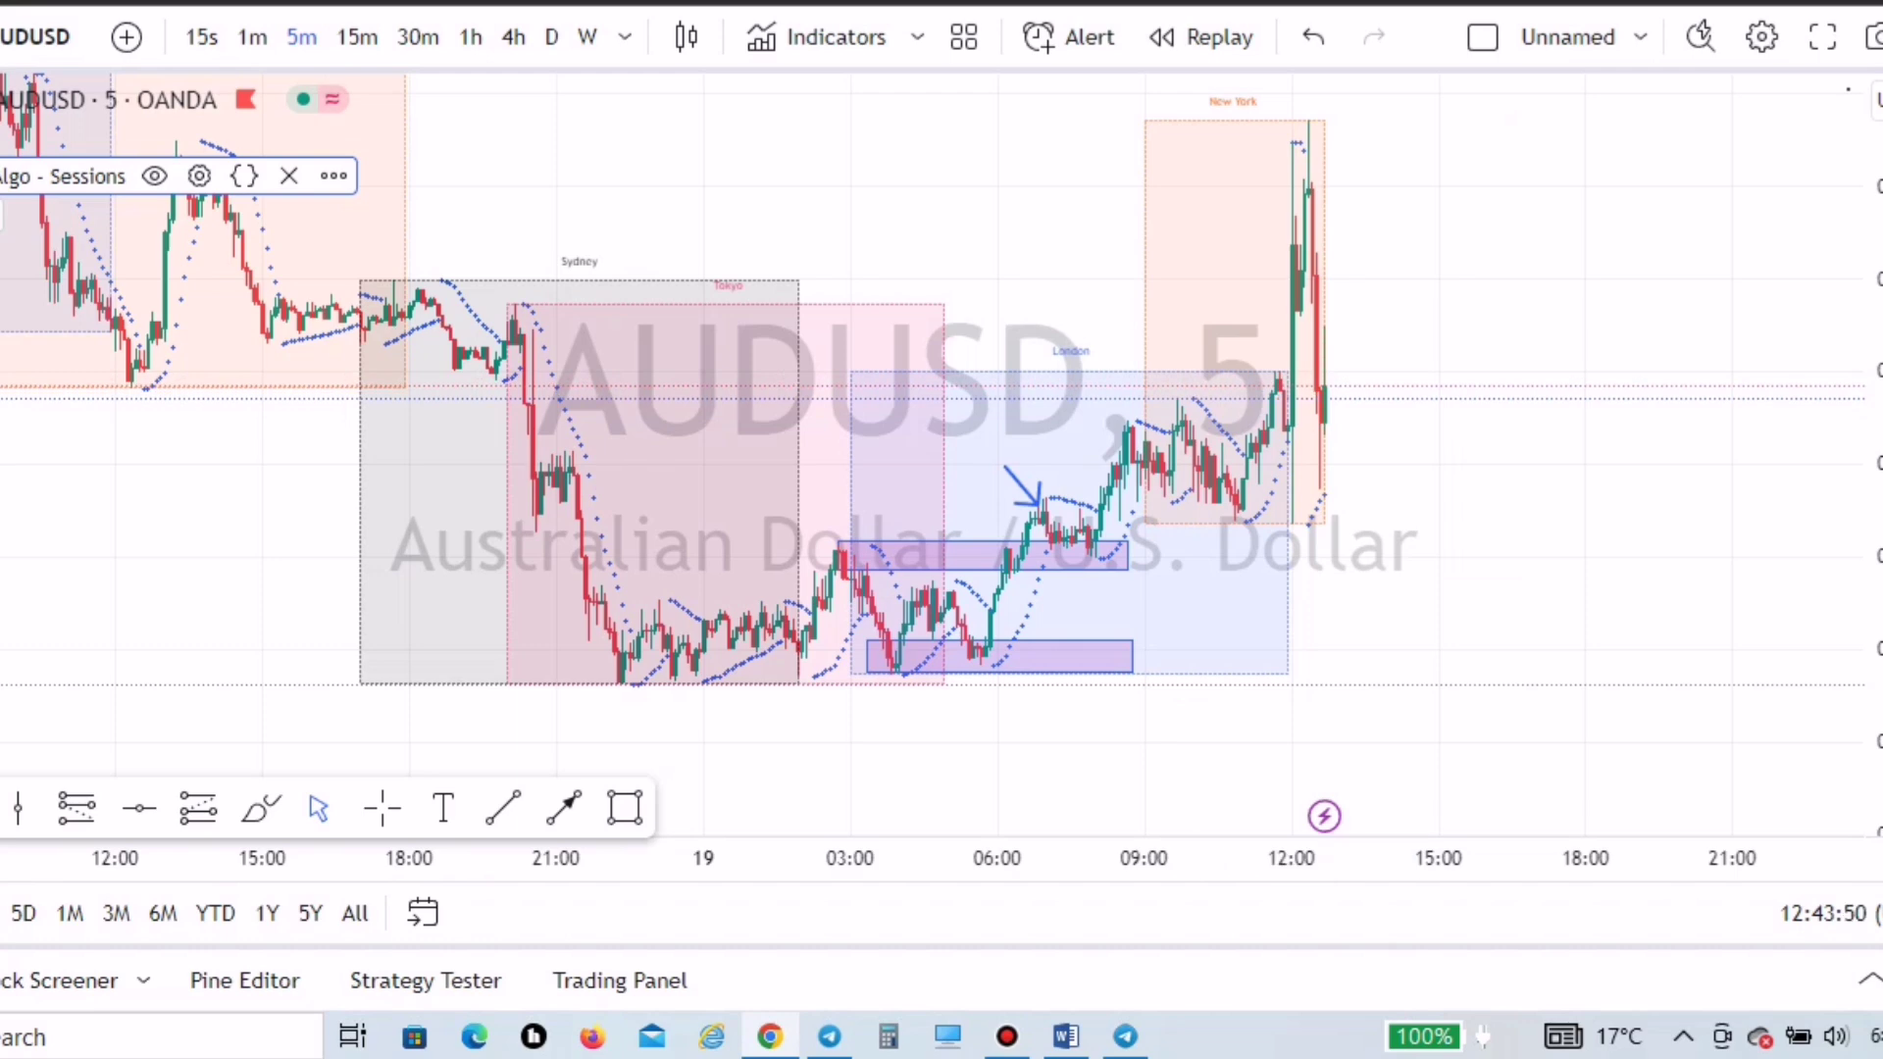
- Switch the chart to EURUSD from the watchlist and hide the panel
{"action": "left_click", "coordinate": [1881, 102]}
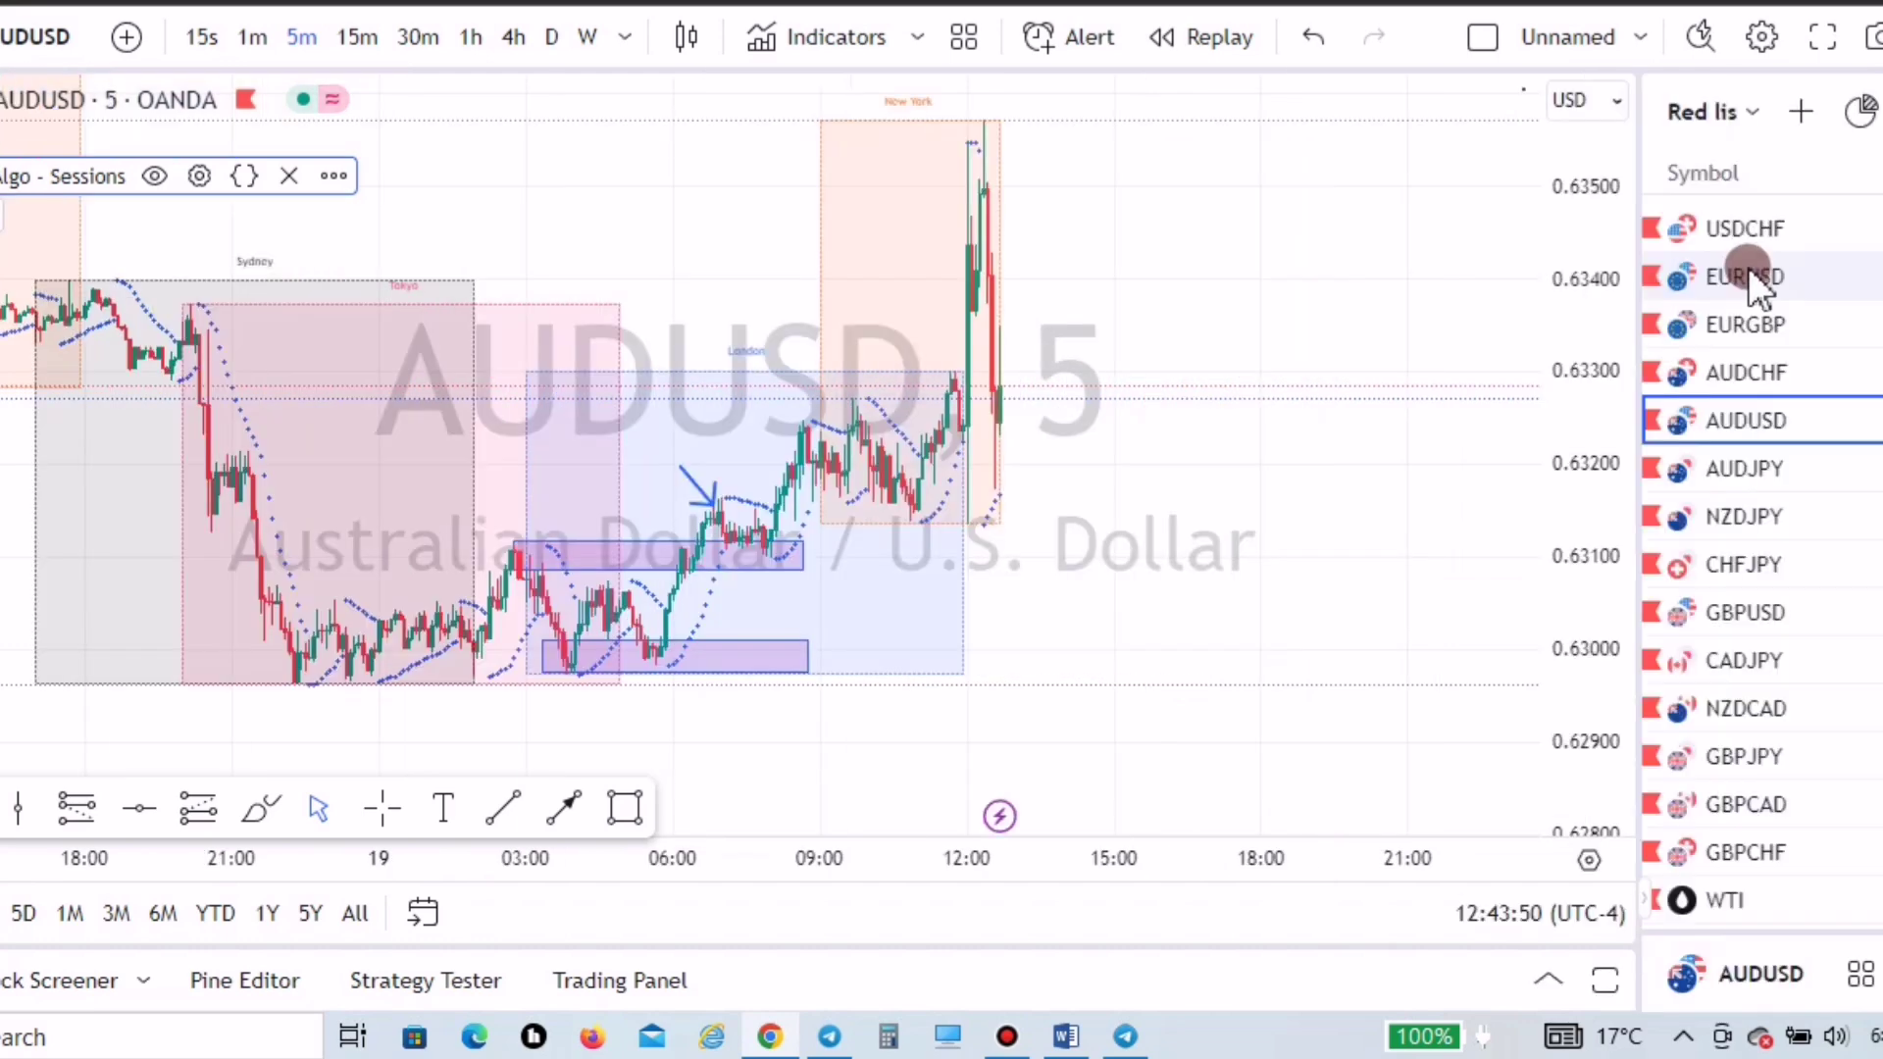
{"action": "left_click", "coordinate": [1745, 275]}
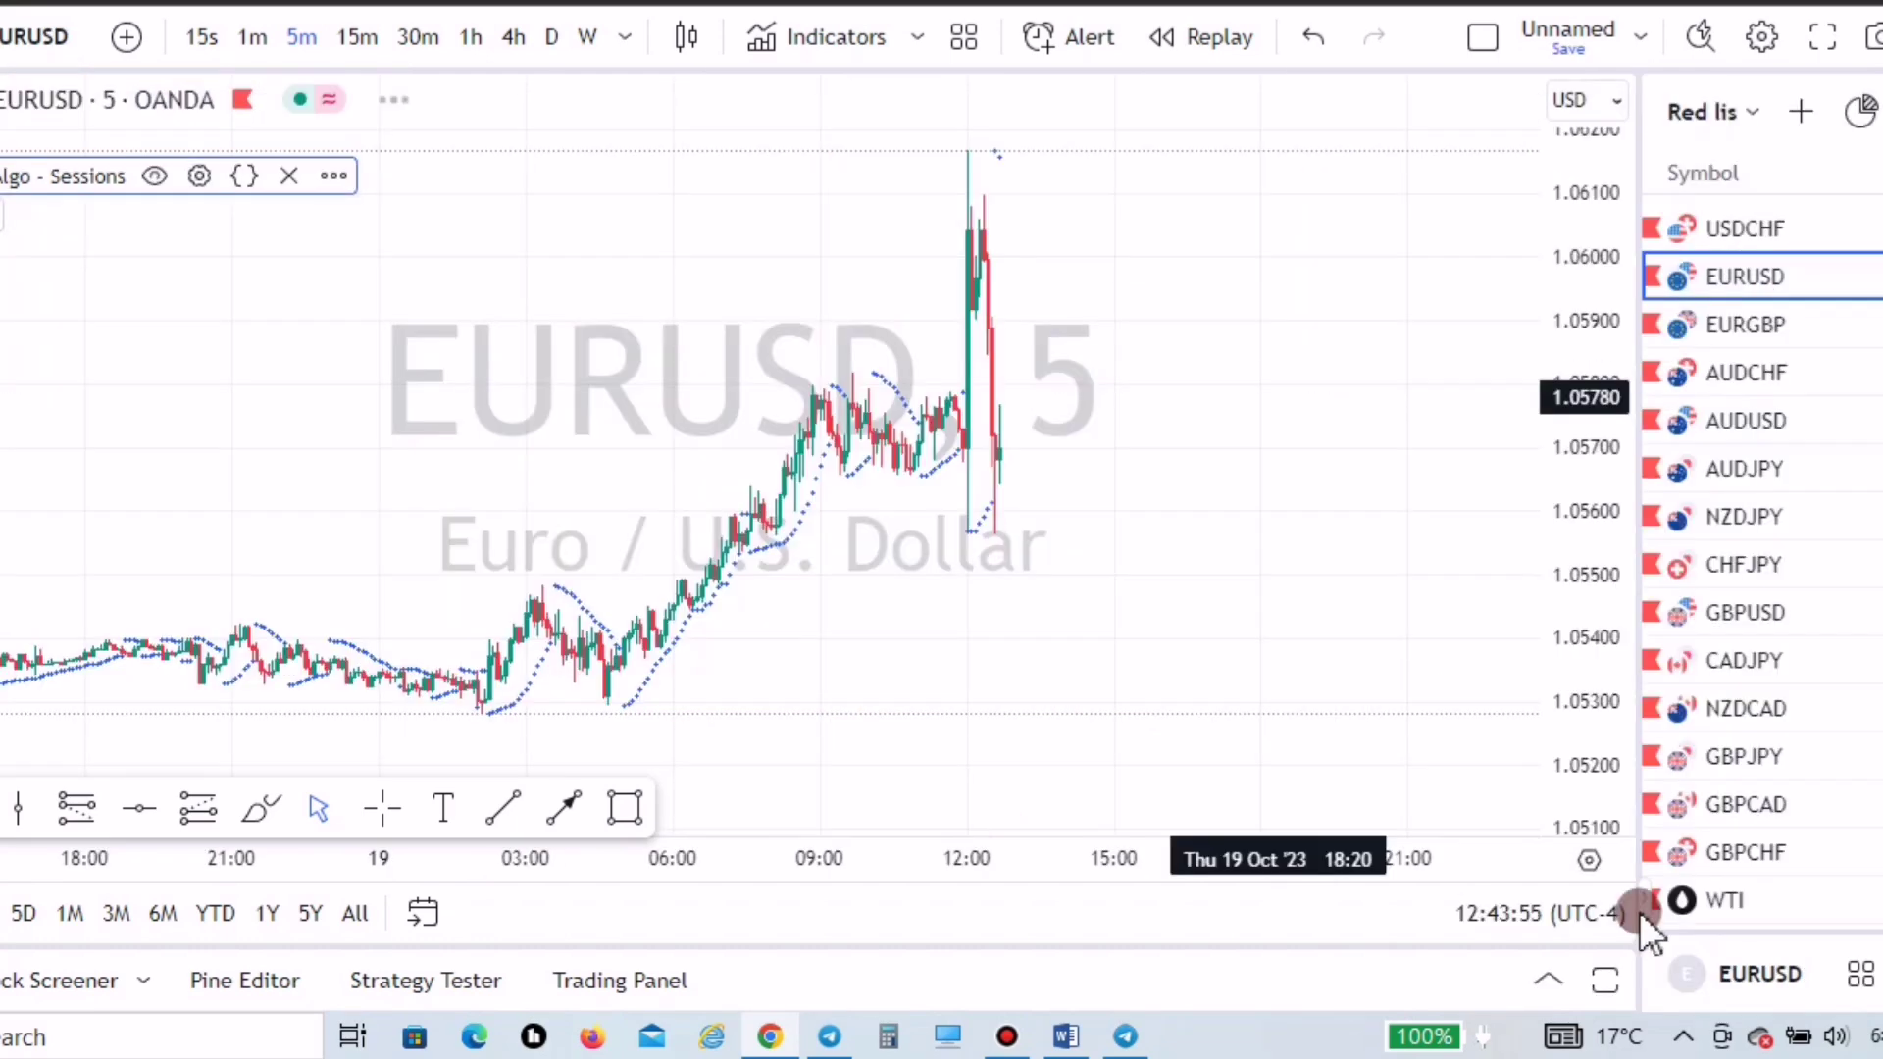
{"action": "left_click", "coordinate": [1641, 912]}
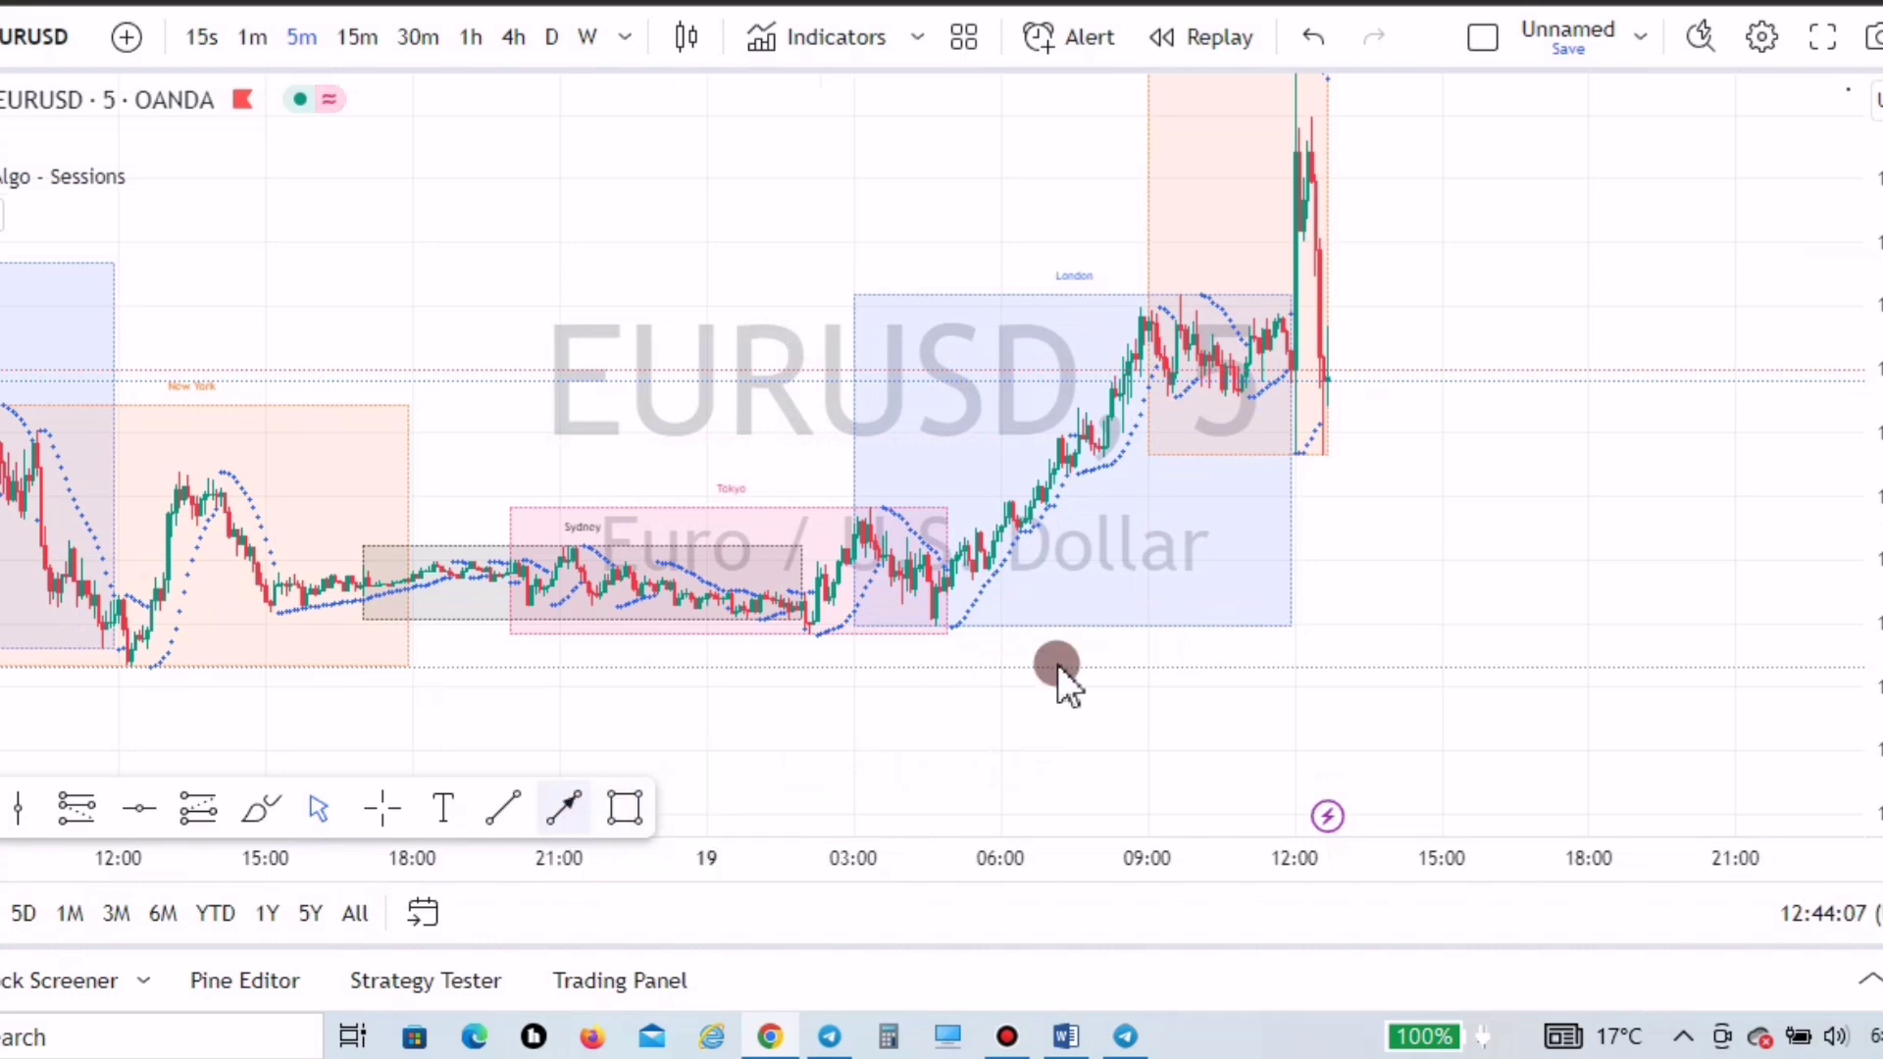
- Point two arrows at the end-of-Tokyo candles and circle them with a freehand brush stroke
{"action": "left_click_drag", "start_coordinate": [1057, 662], "coordinate": [957, 580]}
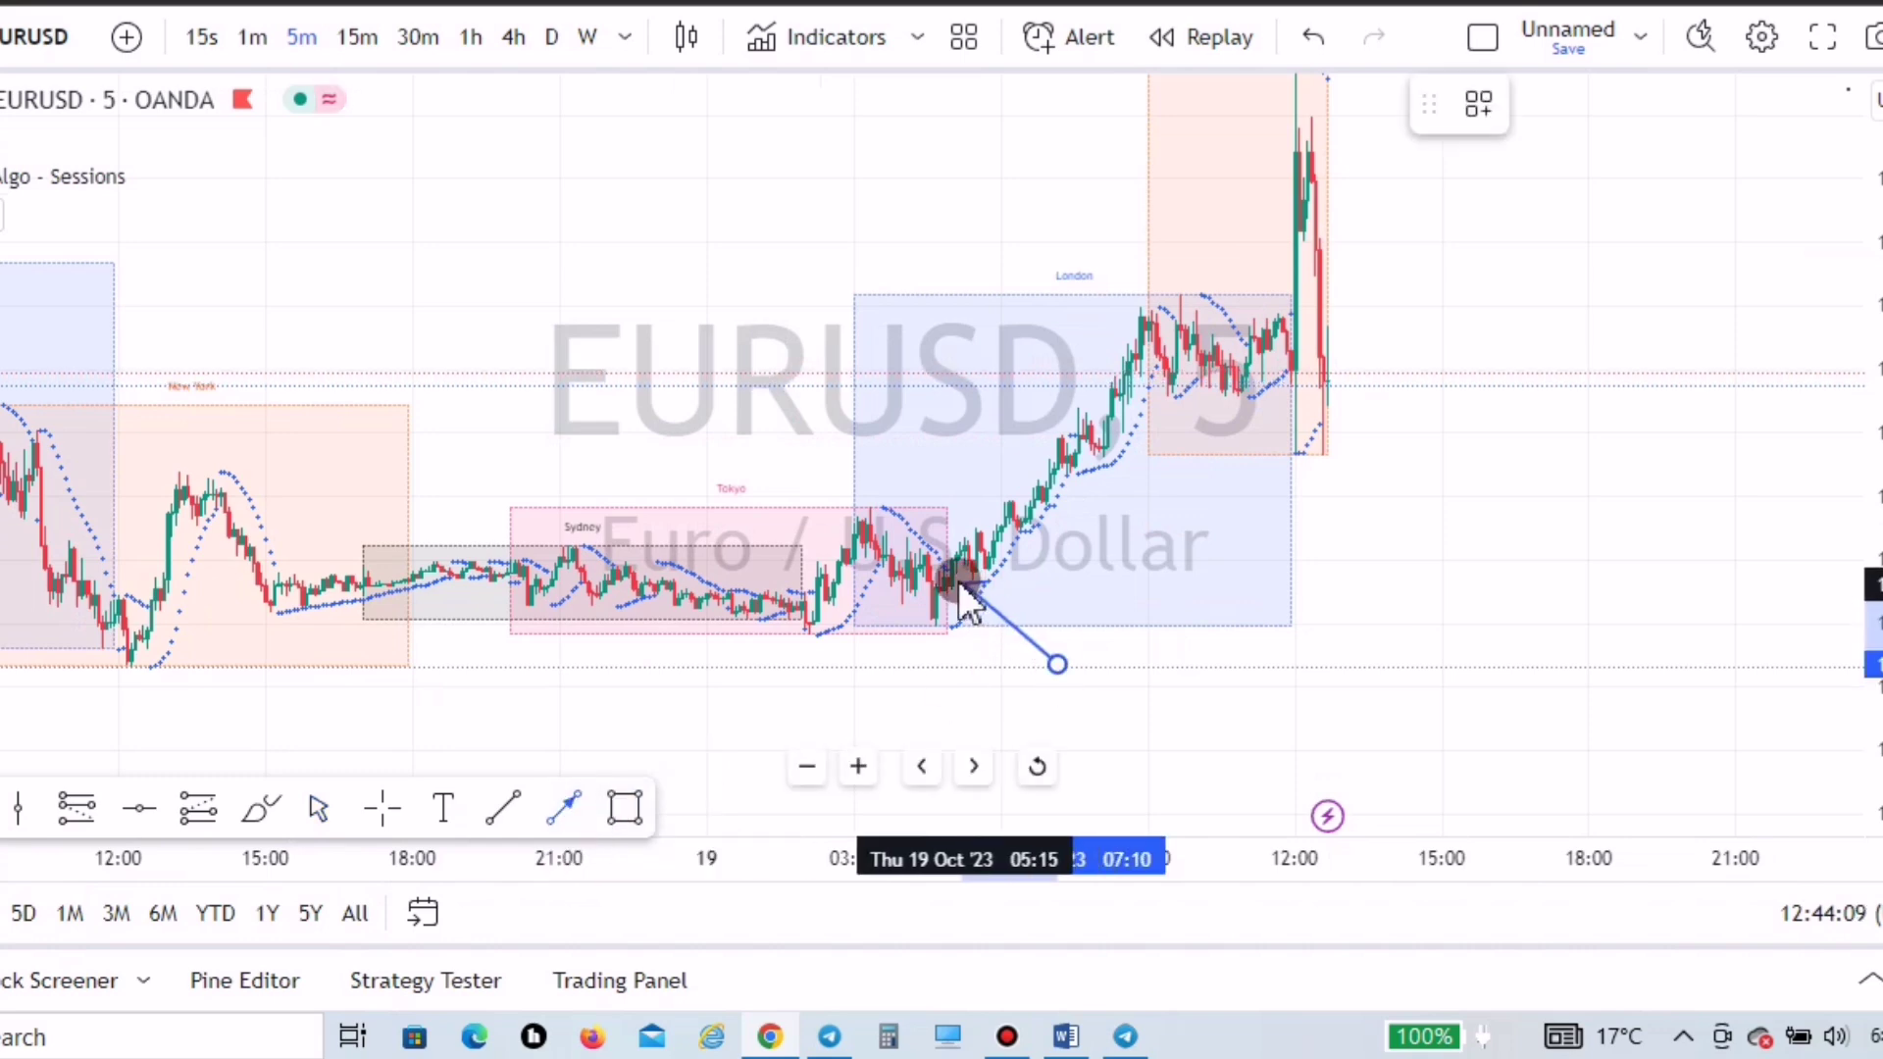
{"action": "left_click", "coordinate": [1397, 639]}
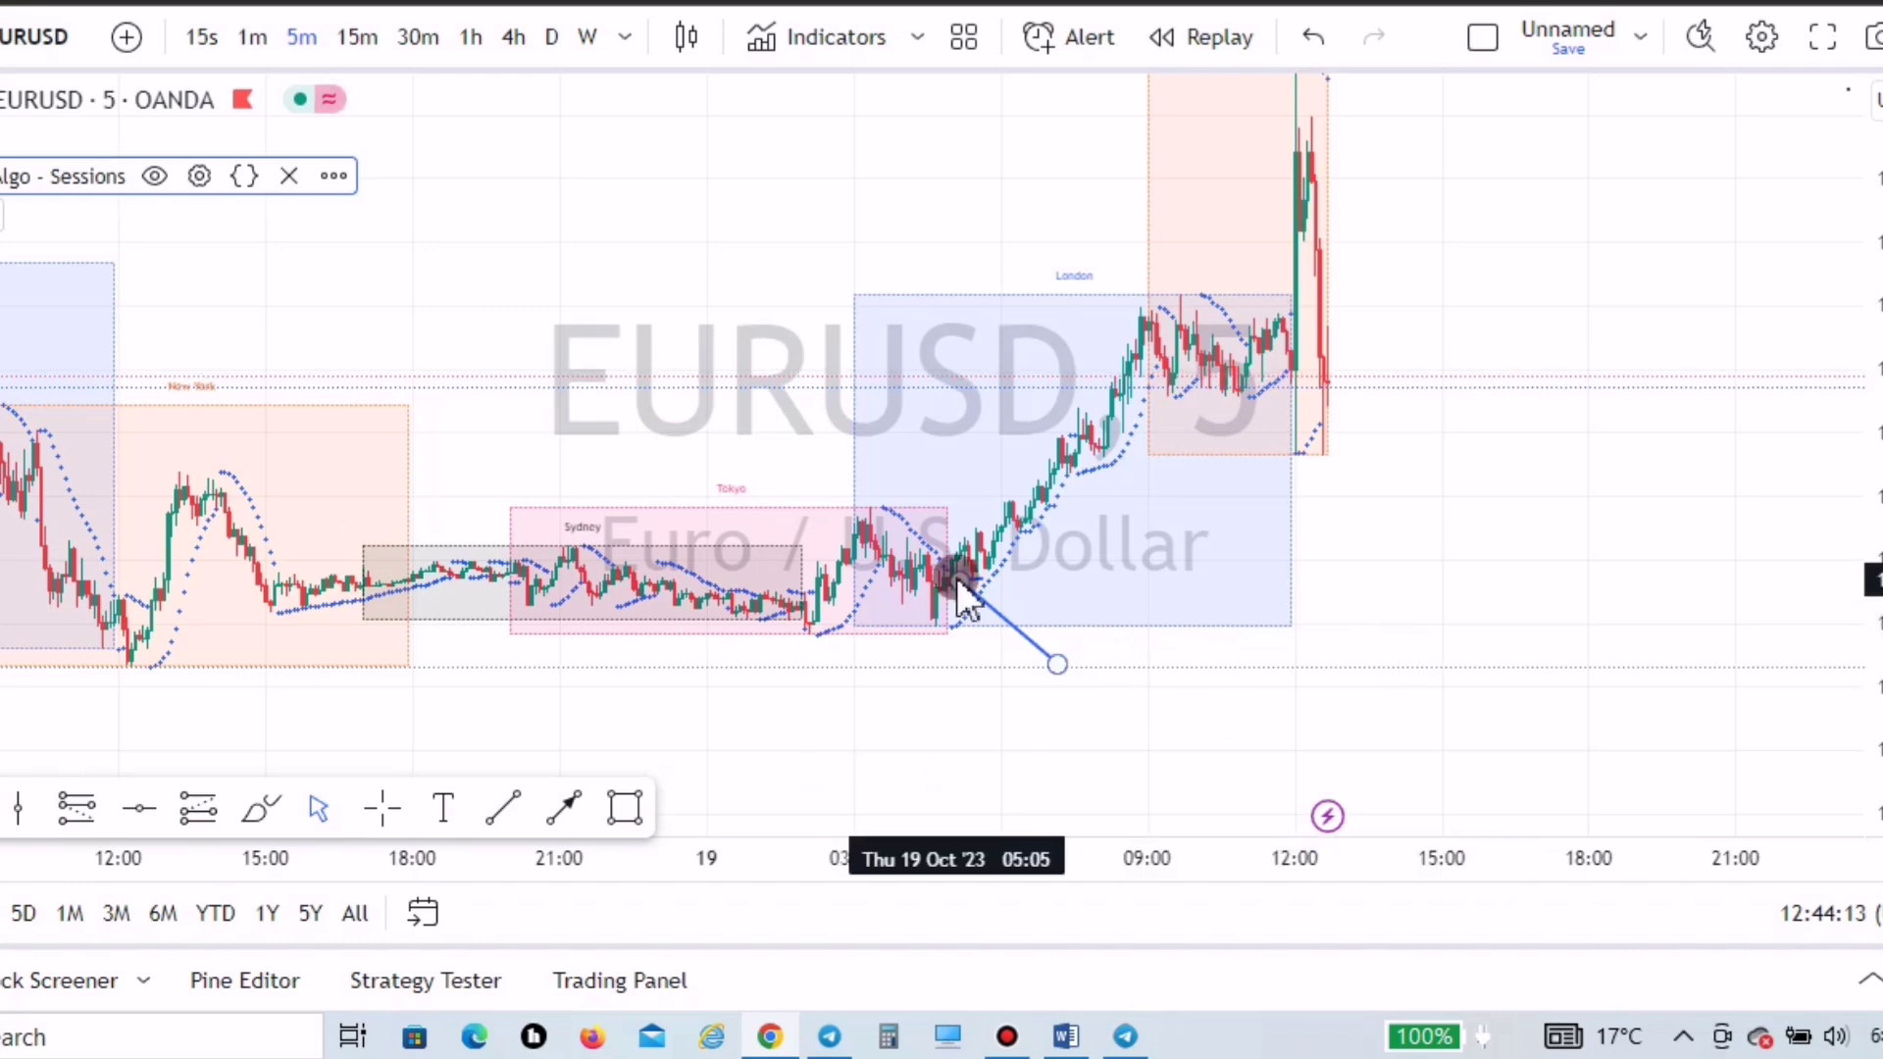
{"action": "left_click", "coordinate": [886, 641]}
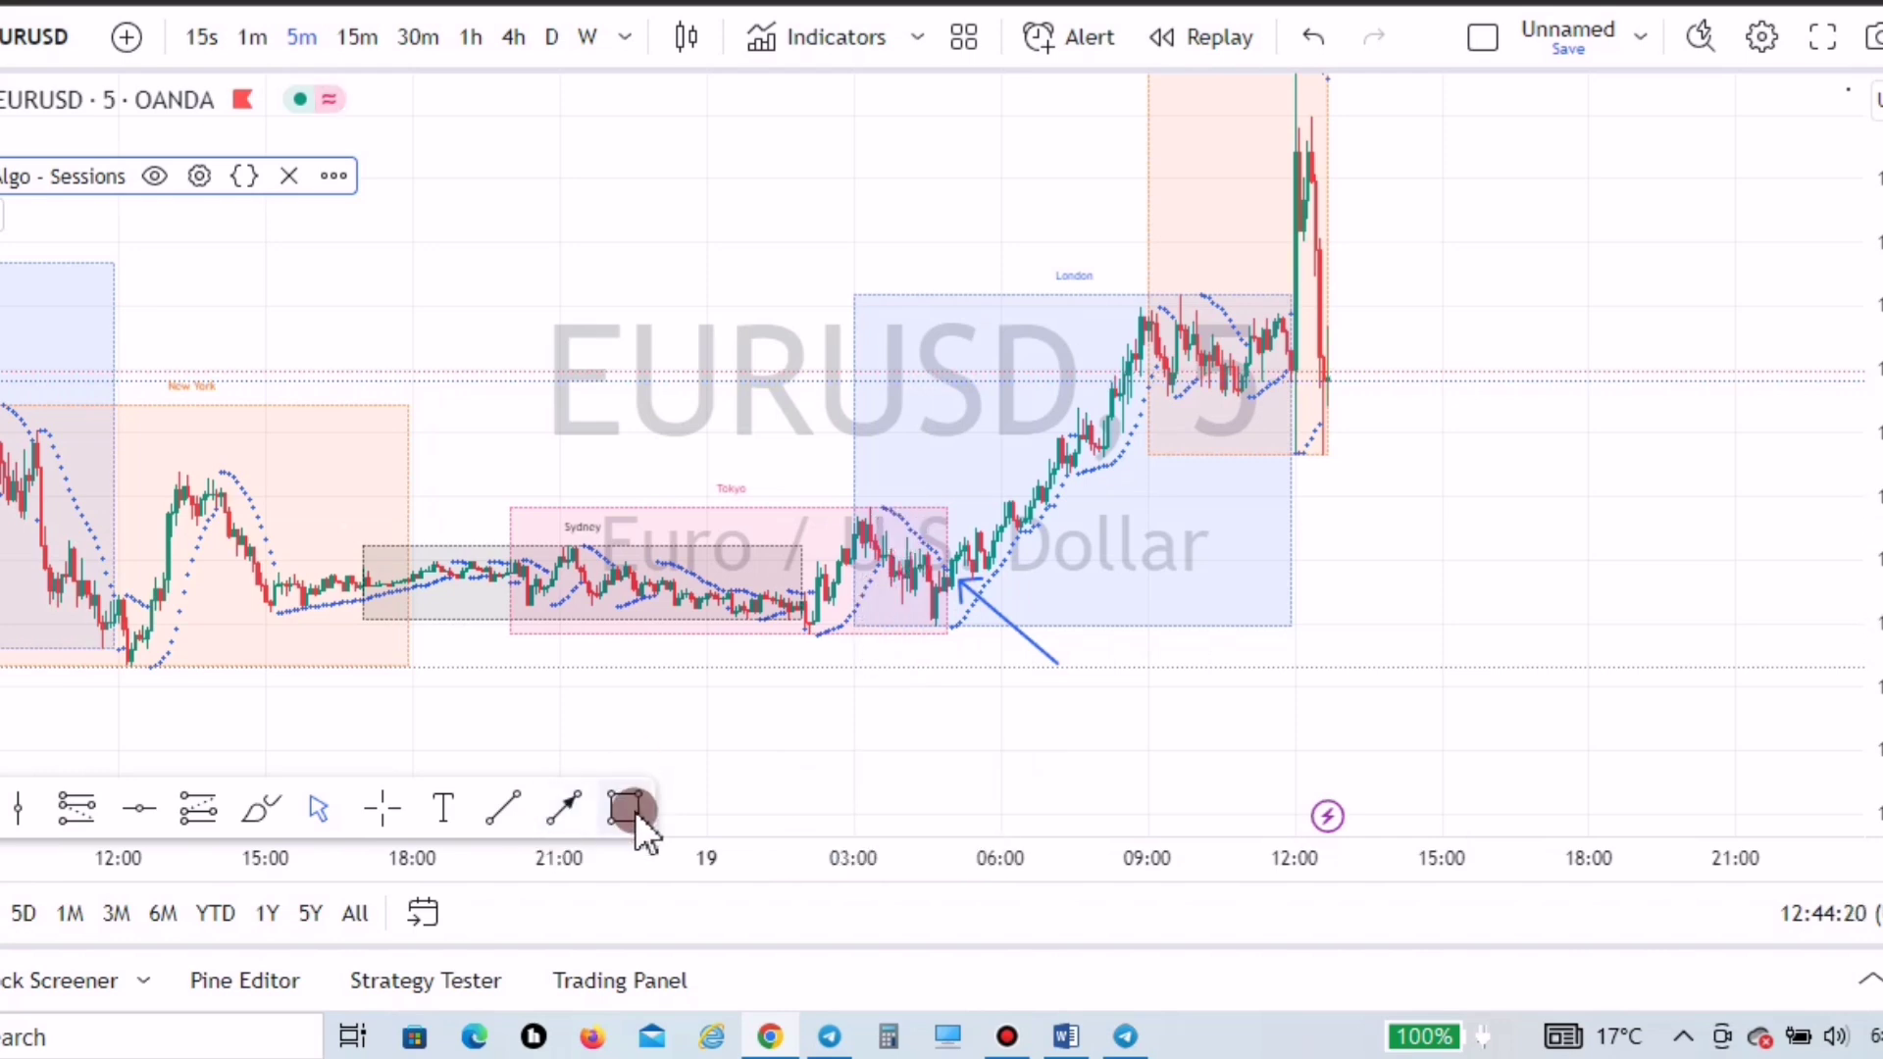
{"action": "left_click", "coordinate": [565, 806]}
{"action": "left_click", "coordinate": [882, 438]}
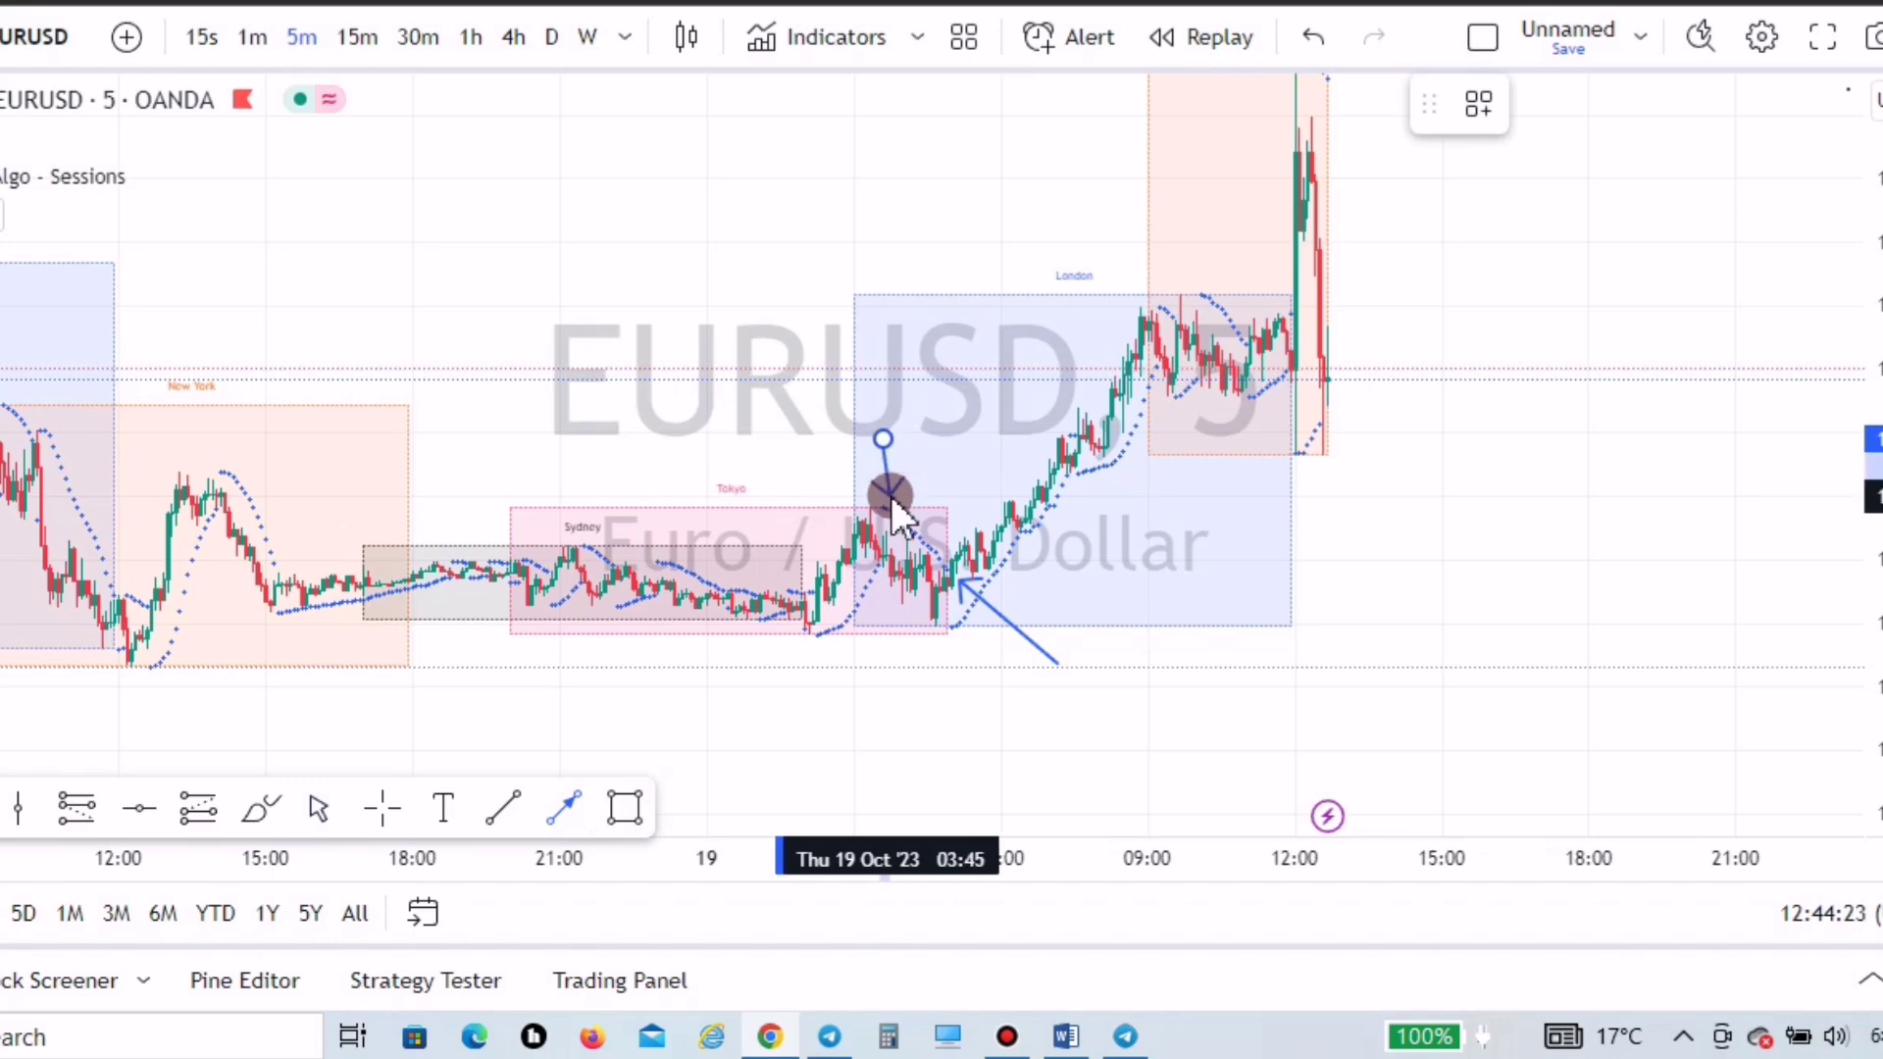
{"action": "left_click", "coordinate": [263, 804]}
{"action": "mouse_move", "coordinate": [908, 487]}
{"action": "left_mouse_down"}
{"action": "mouse_move", "coordinate": [853, 503]}
{"action": "mouse_move", "coordinate": [883, 624]}
{"action": "mouse_move", "coordinate": [927, 484]}
{"action": "left_mouse_up"}
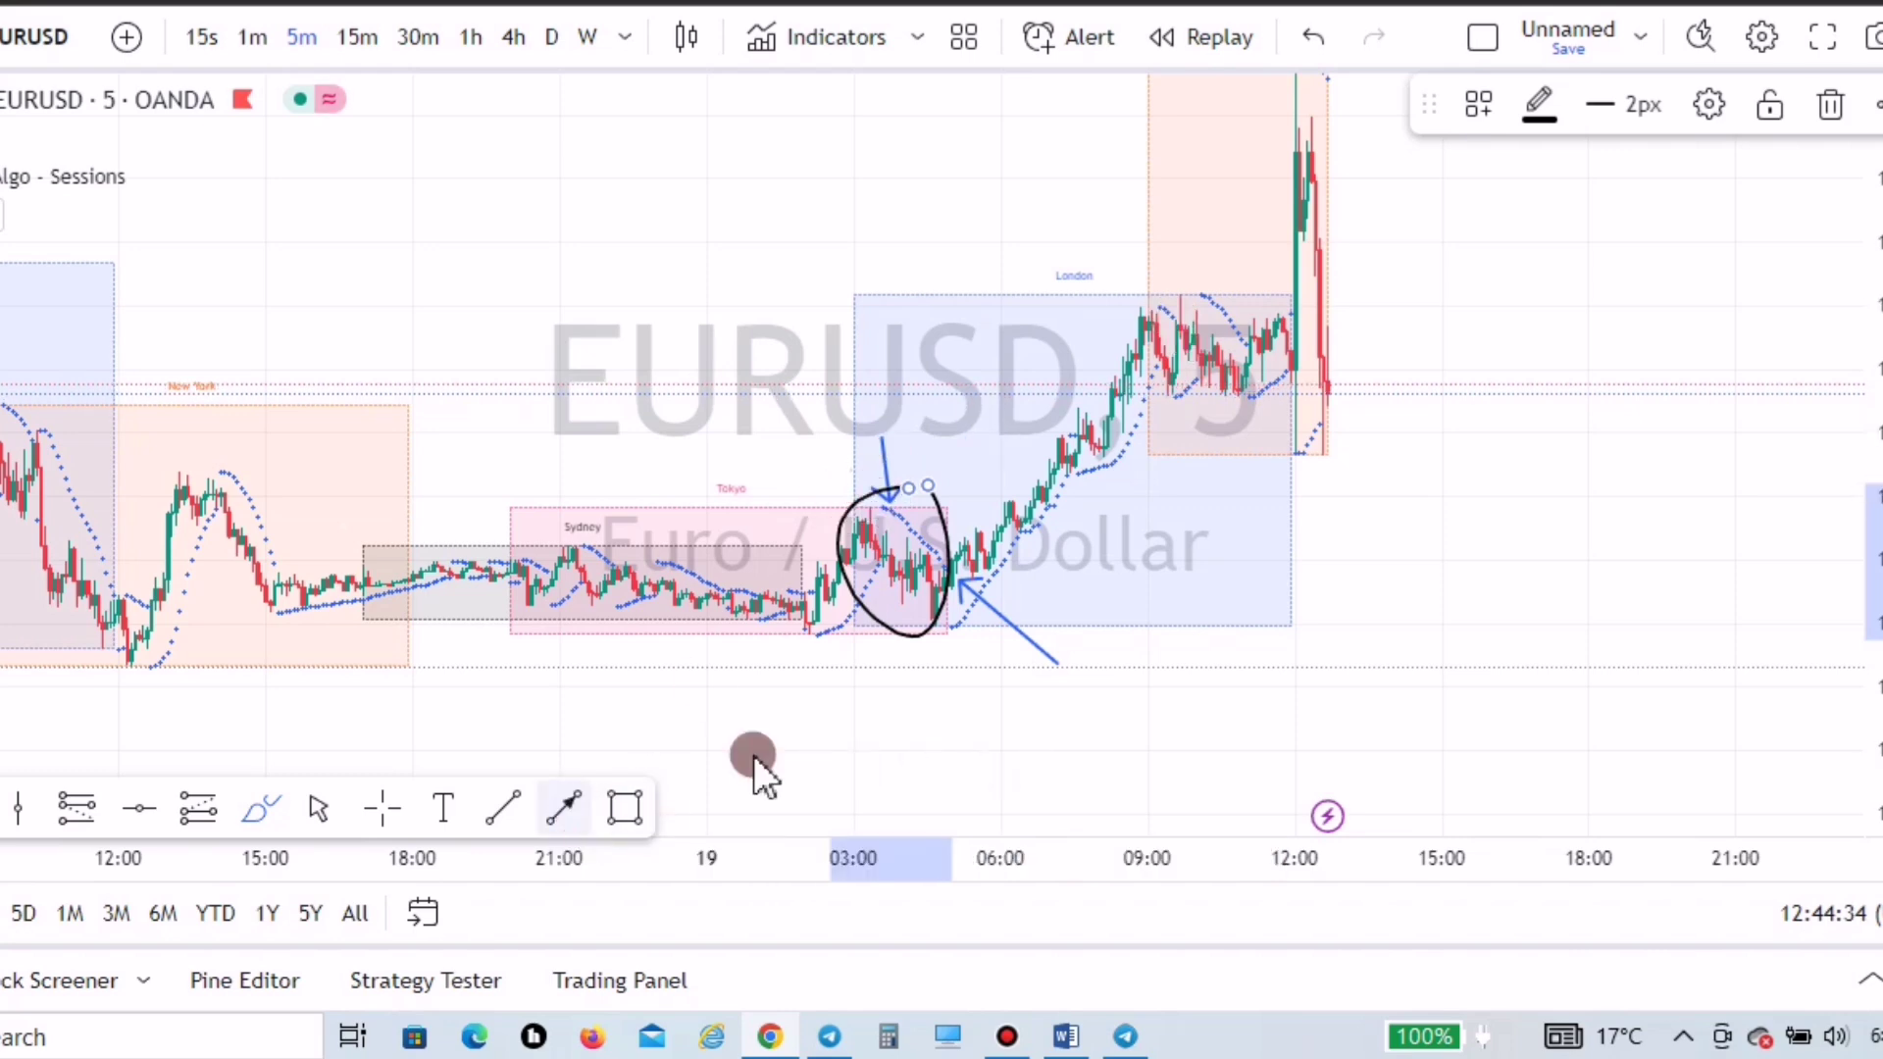
- Add an upward arrow at the Tokyo low and a flat zone rectangle from 02:00 to 07:35
{"action": "left_click", "coordinate": [837, 695]}
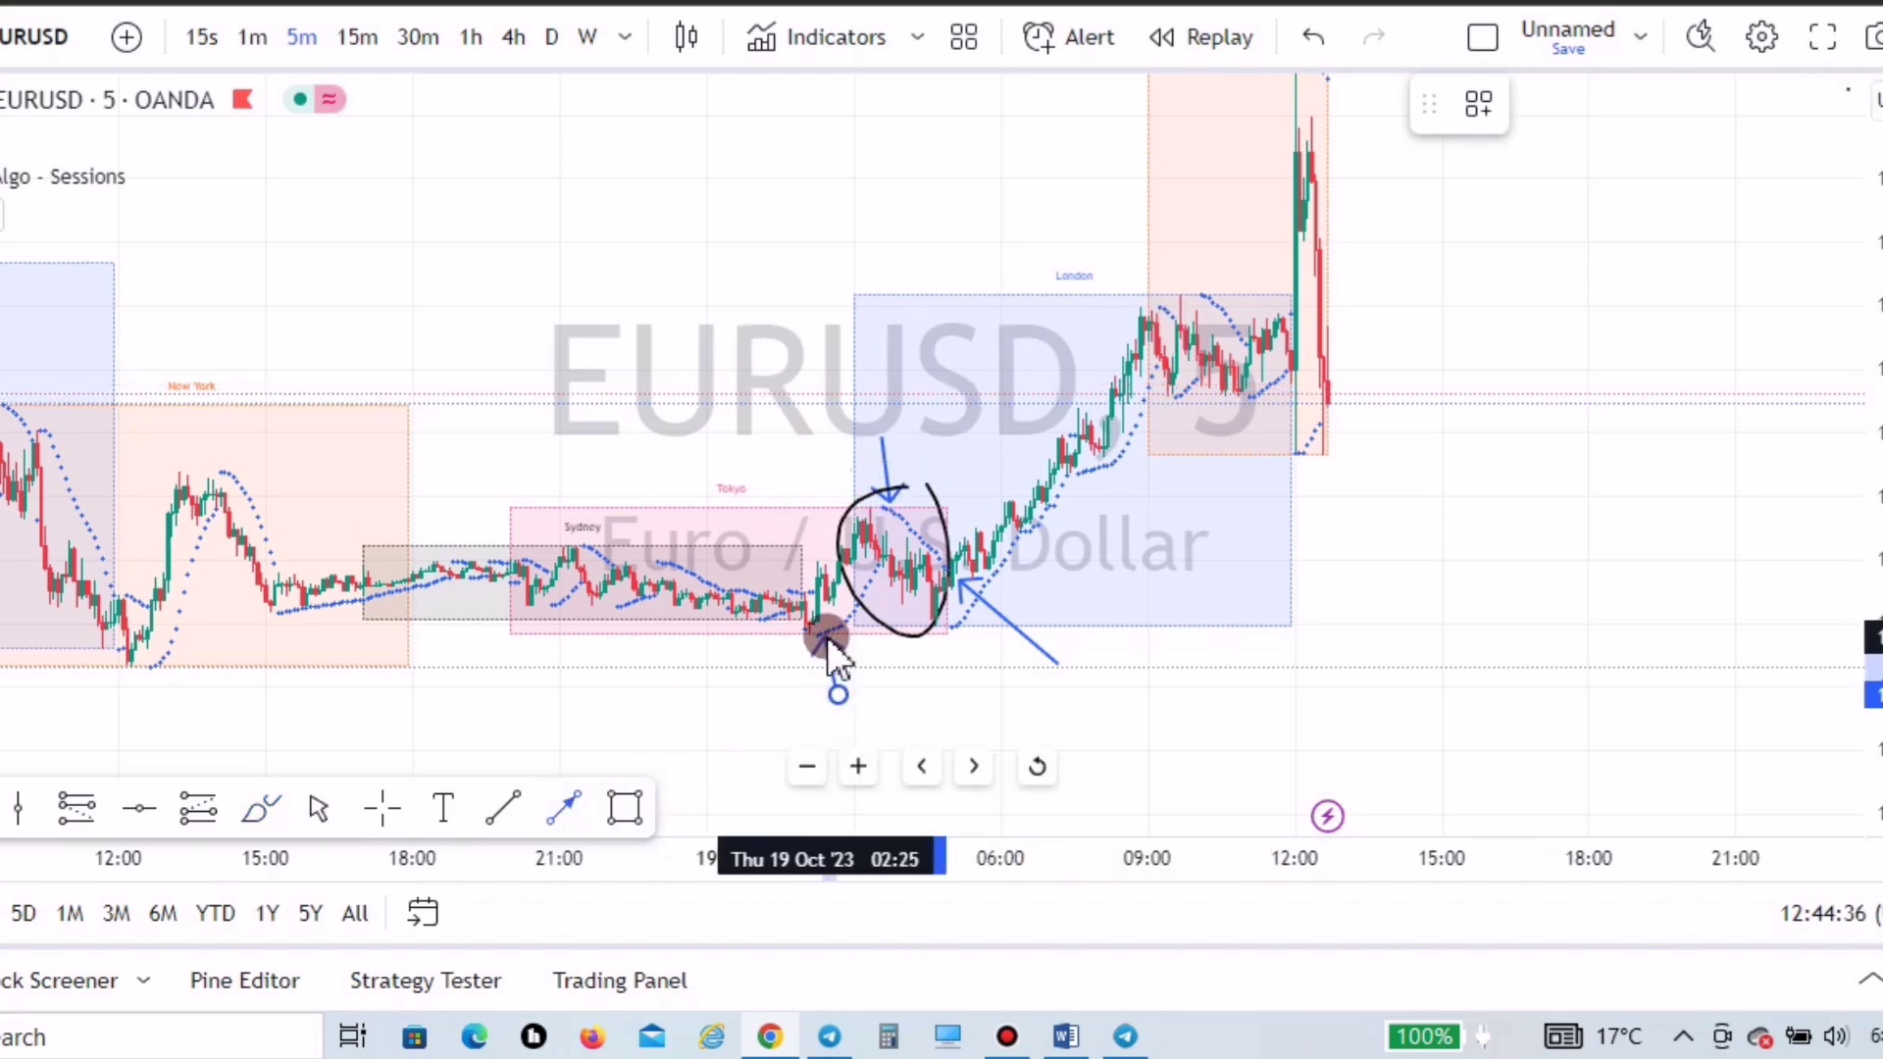
{"action": "left_click", "coordinate": [827, 637]}
{"action": "left_click", "coordinate": [567, 831]}
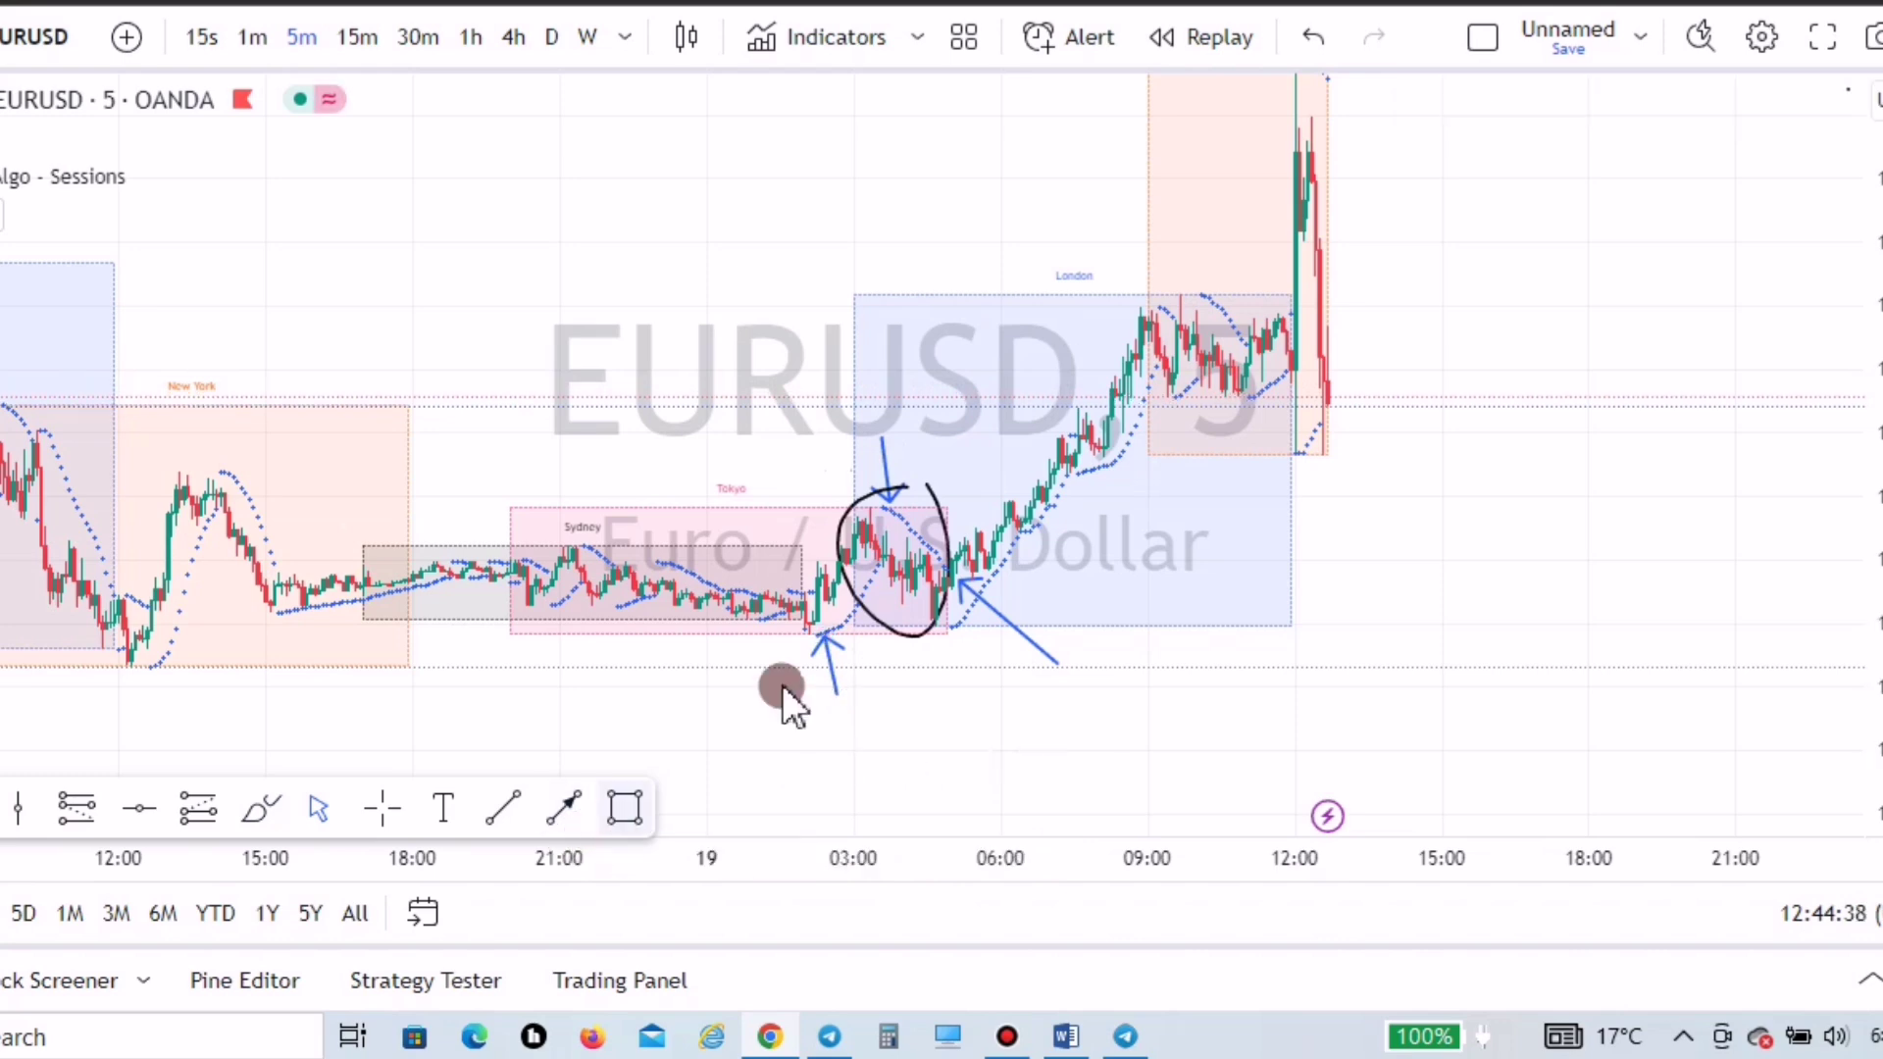
{"action": "left_click_drag", "start_coordinate": [804, 630], "coordinate": [1083, 639]}
{"action": "left_click", "coordinate": [608, 804]}
- Draw a zone rectangle from the circled candles, extended right to 11:00
{"action": "left_click", "coordinate": [886, 522]}
{"action": "left_click", "coordinate": [1230, 533]}
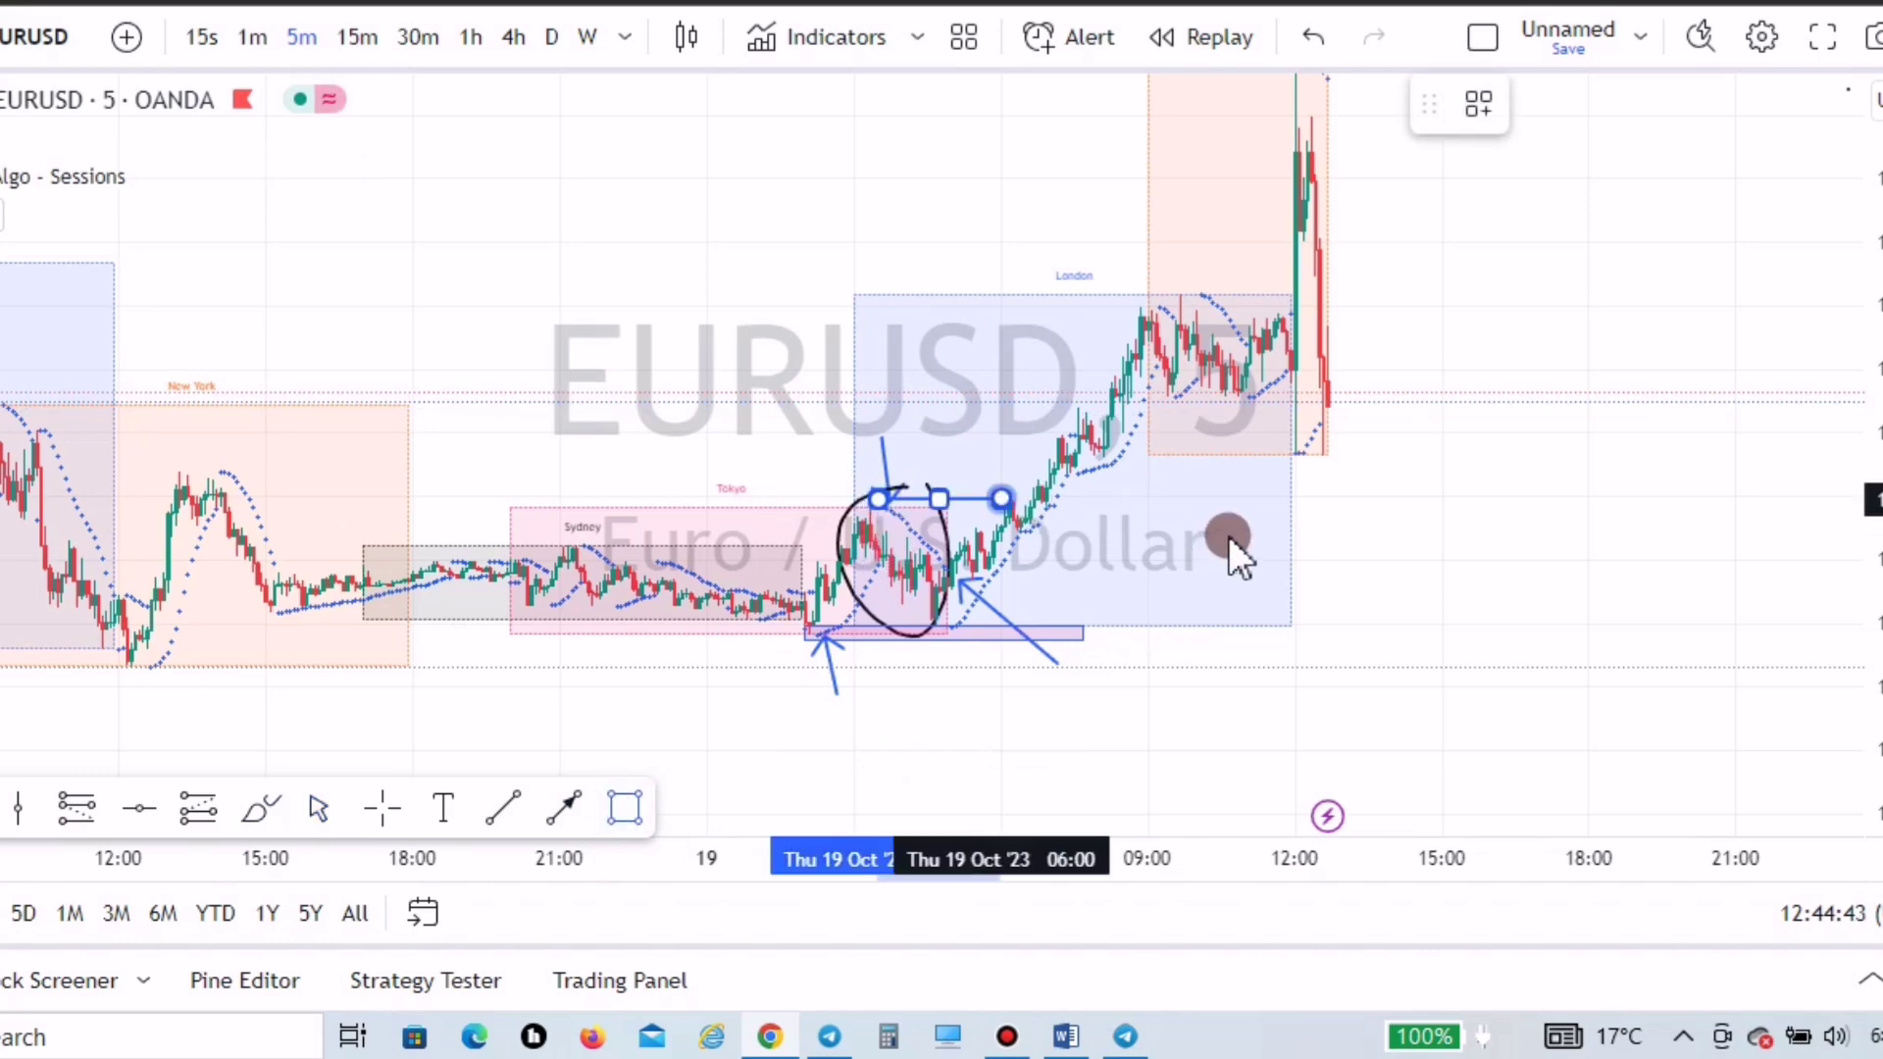
{"action": "left_click_drag", "start_coordinate": [1245, 521], "coordinate": [1355, 507]}
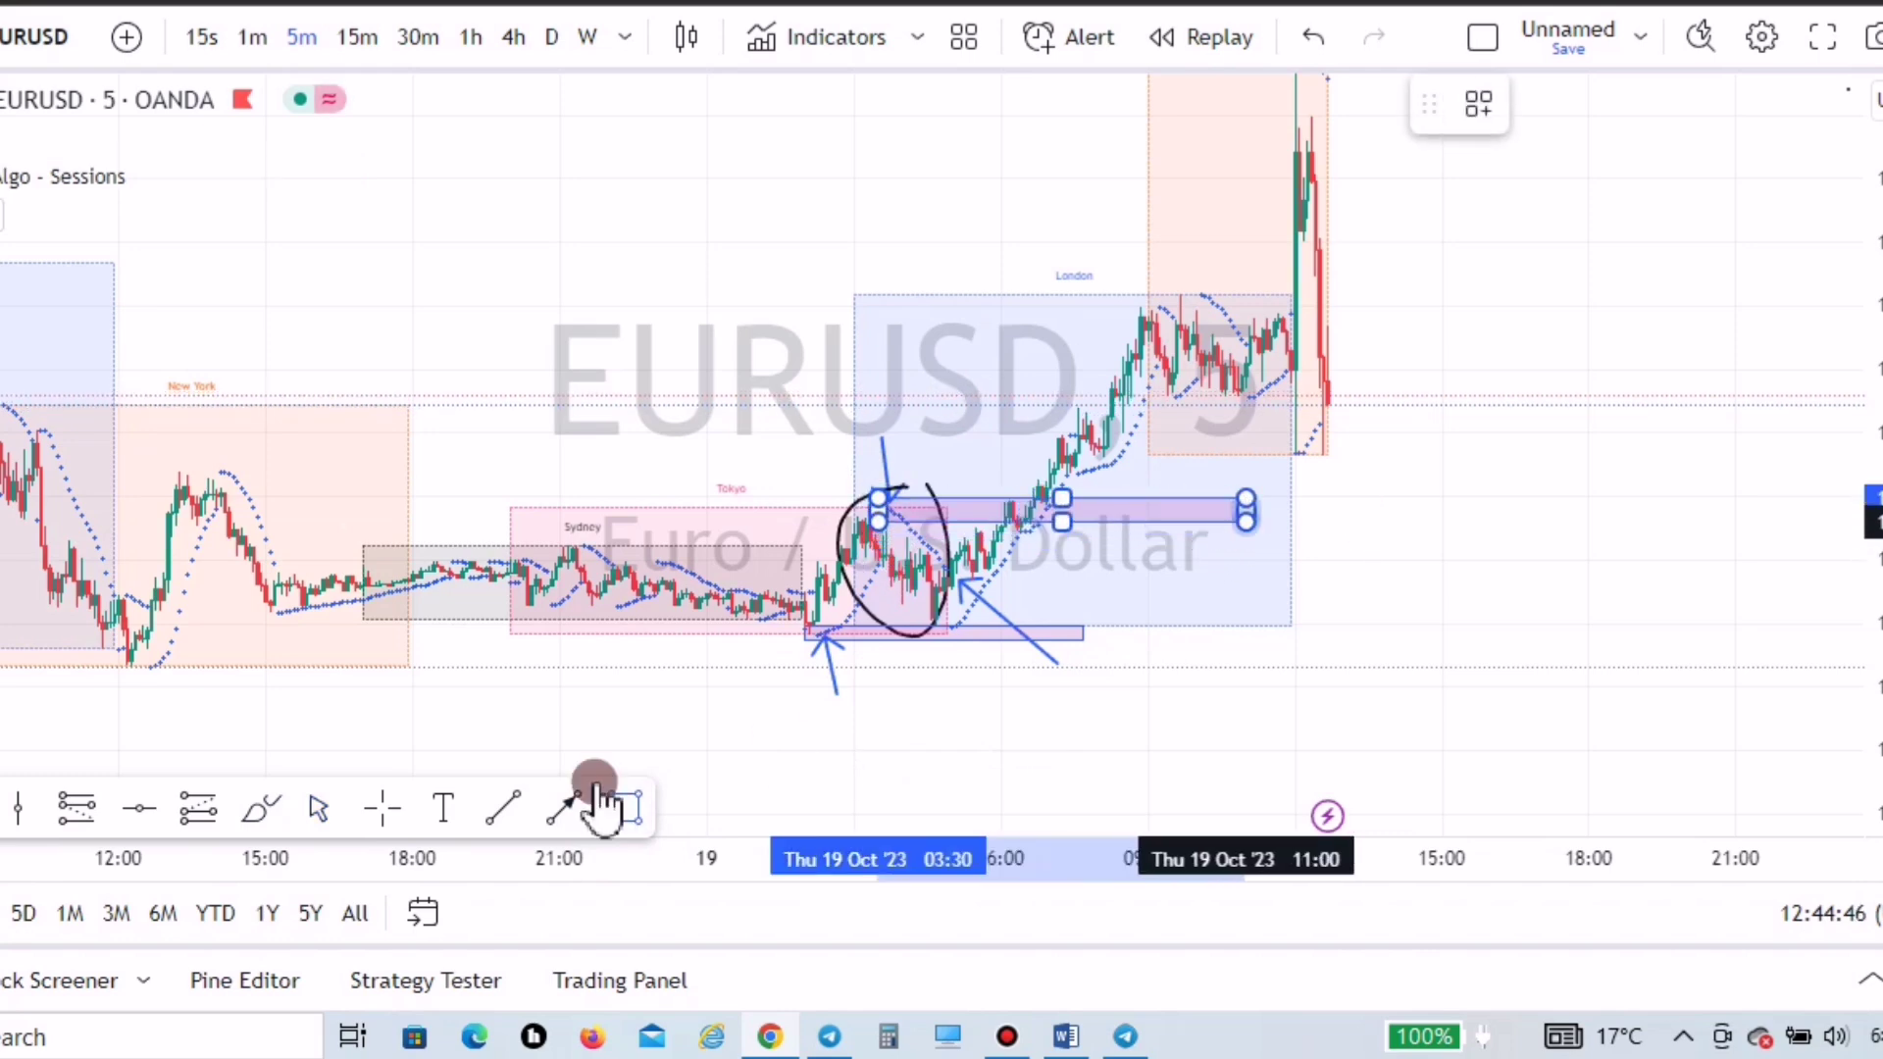
- Add an arrow at the candles above the zone, then switch to the trading guide
{"action": "left_click", "coordinate": [561, 809]}
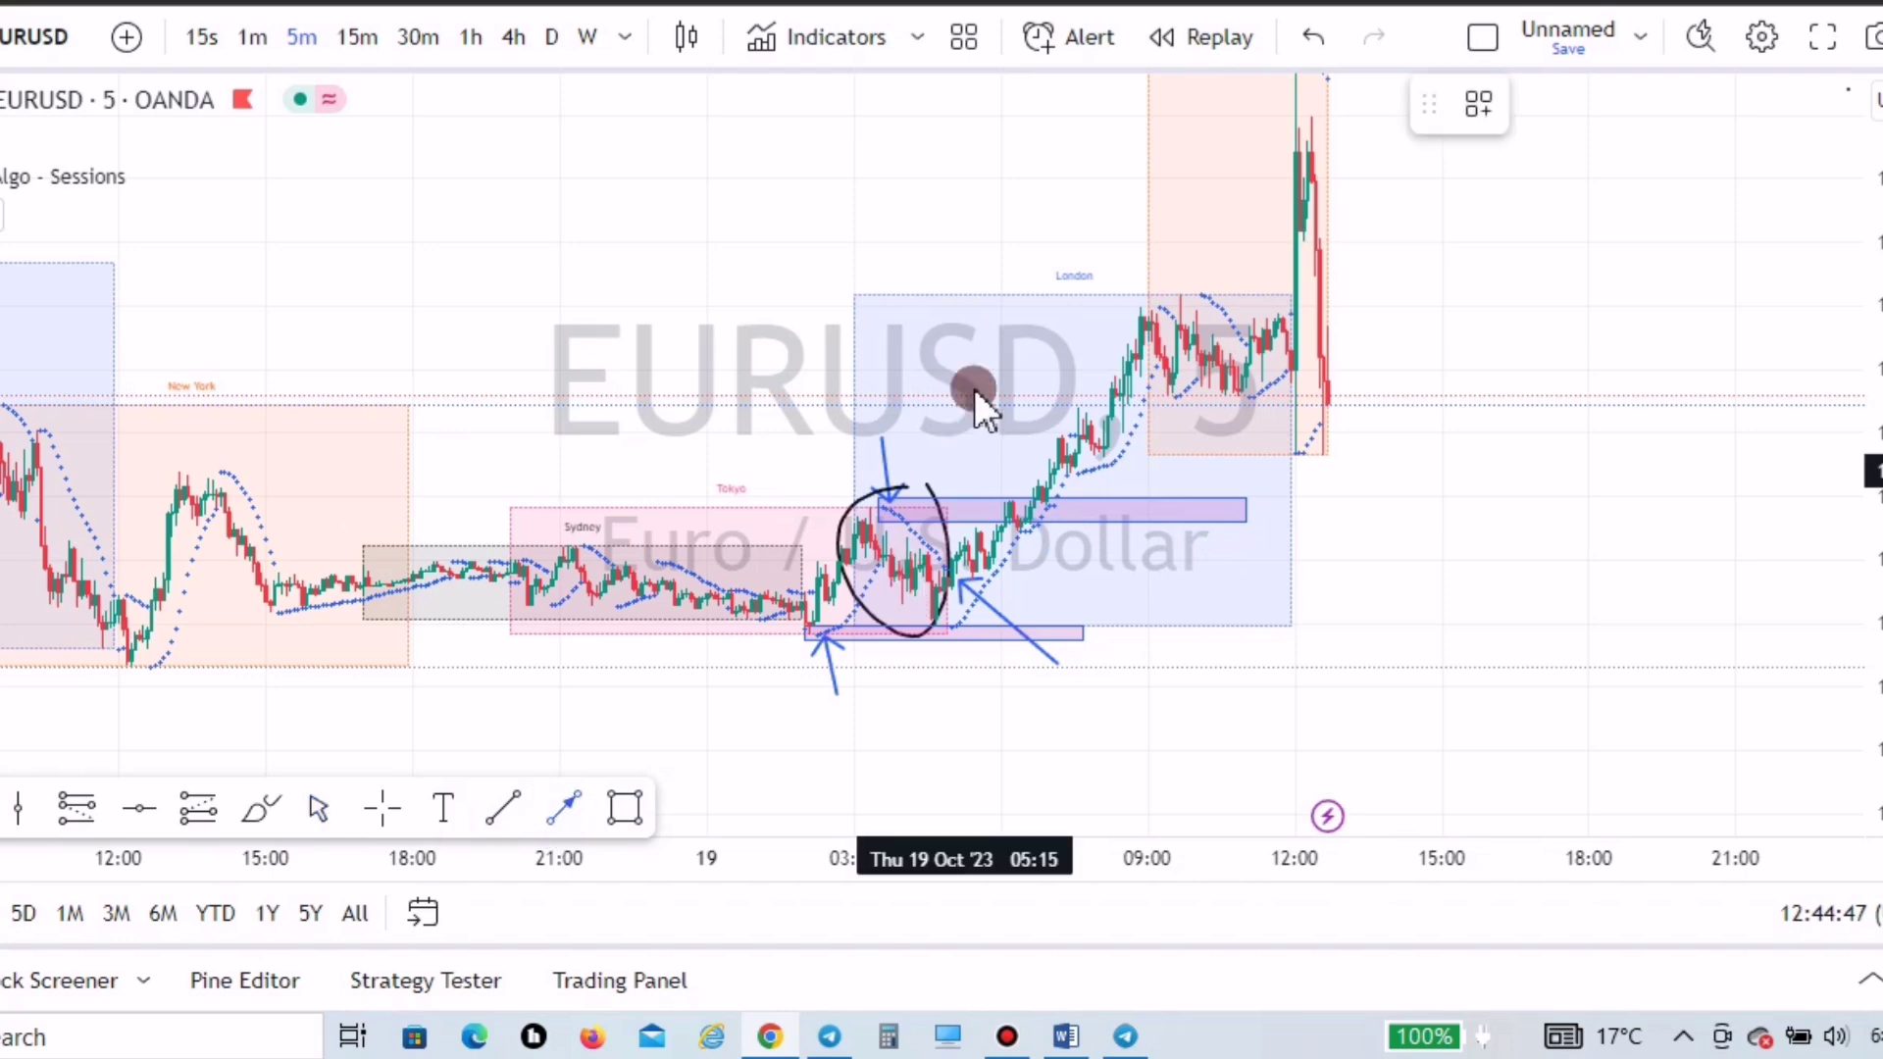
{"action": "left_click", "coordinate": [1044, 470]}
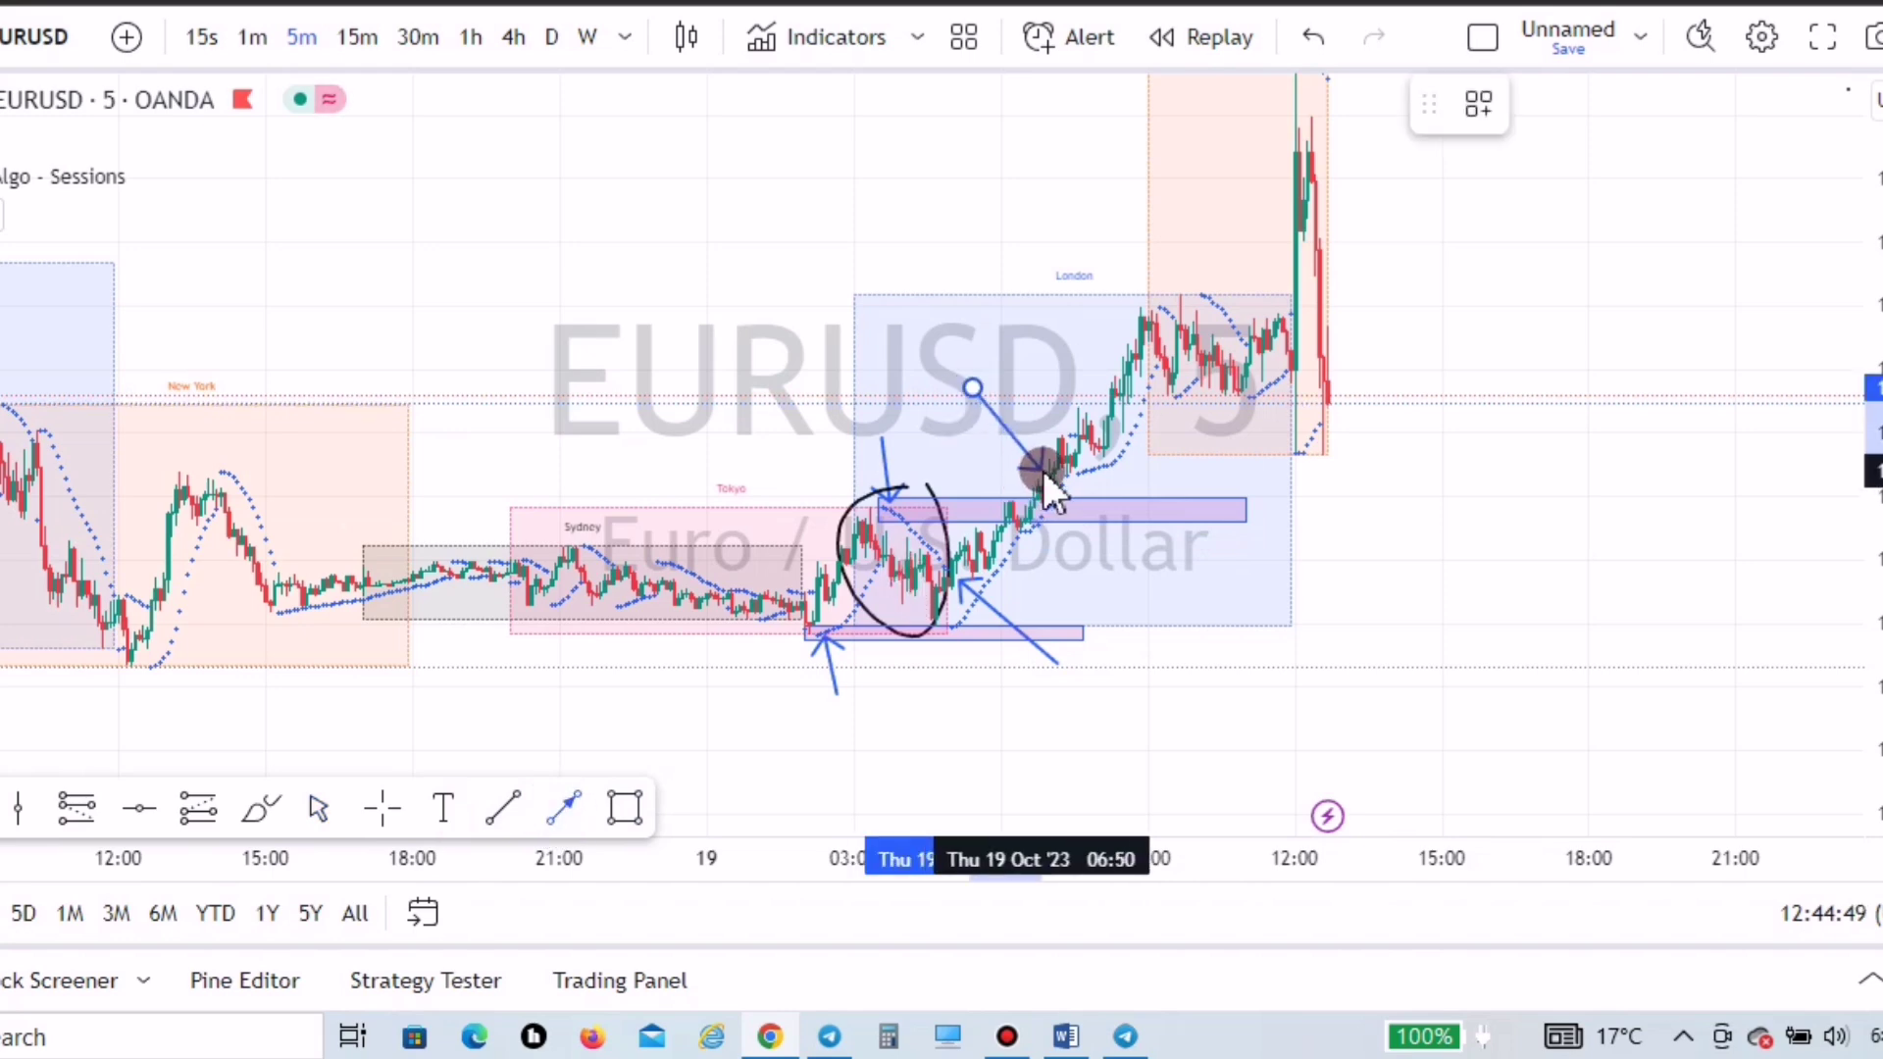
{"action": "left_click", "coordinate": [490, 427]}
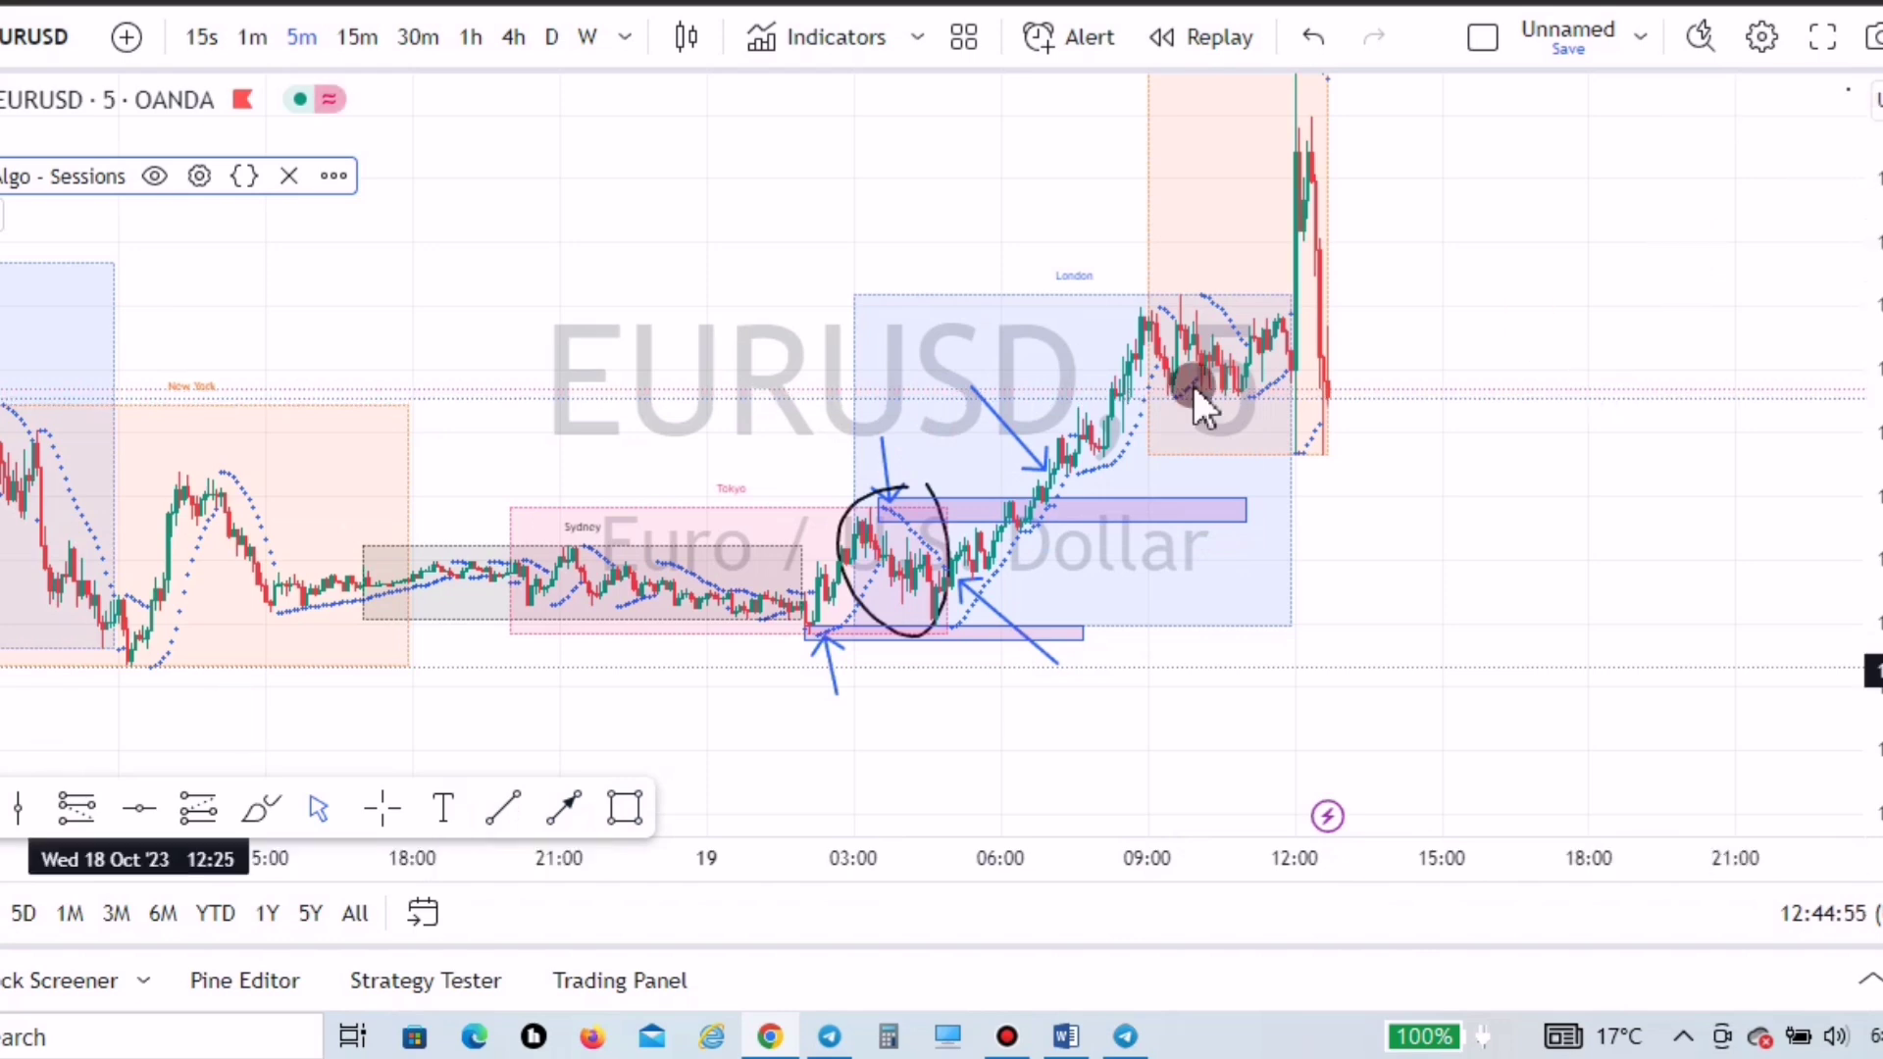
{"action": "mouse_move", "coordinate": [1066, 1044]}
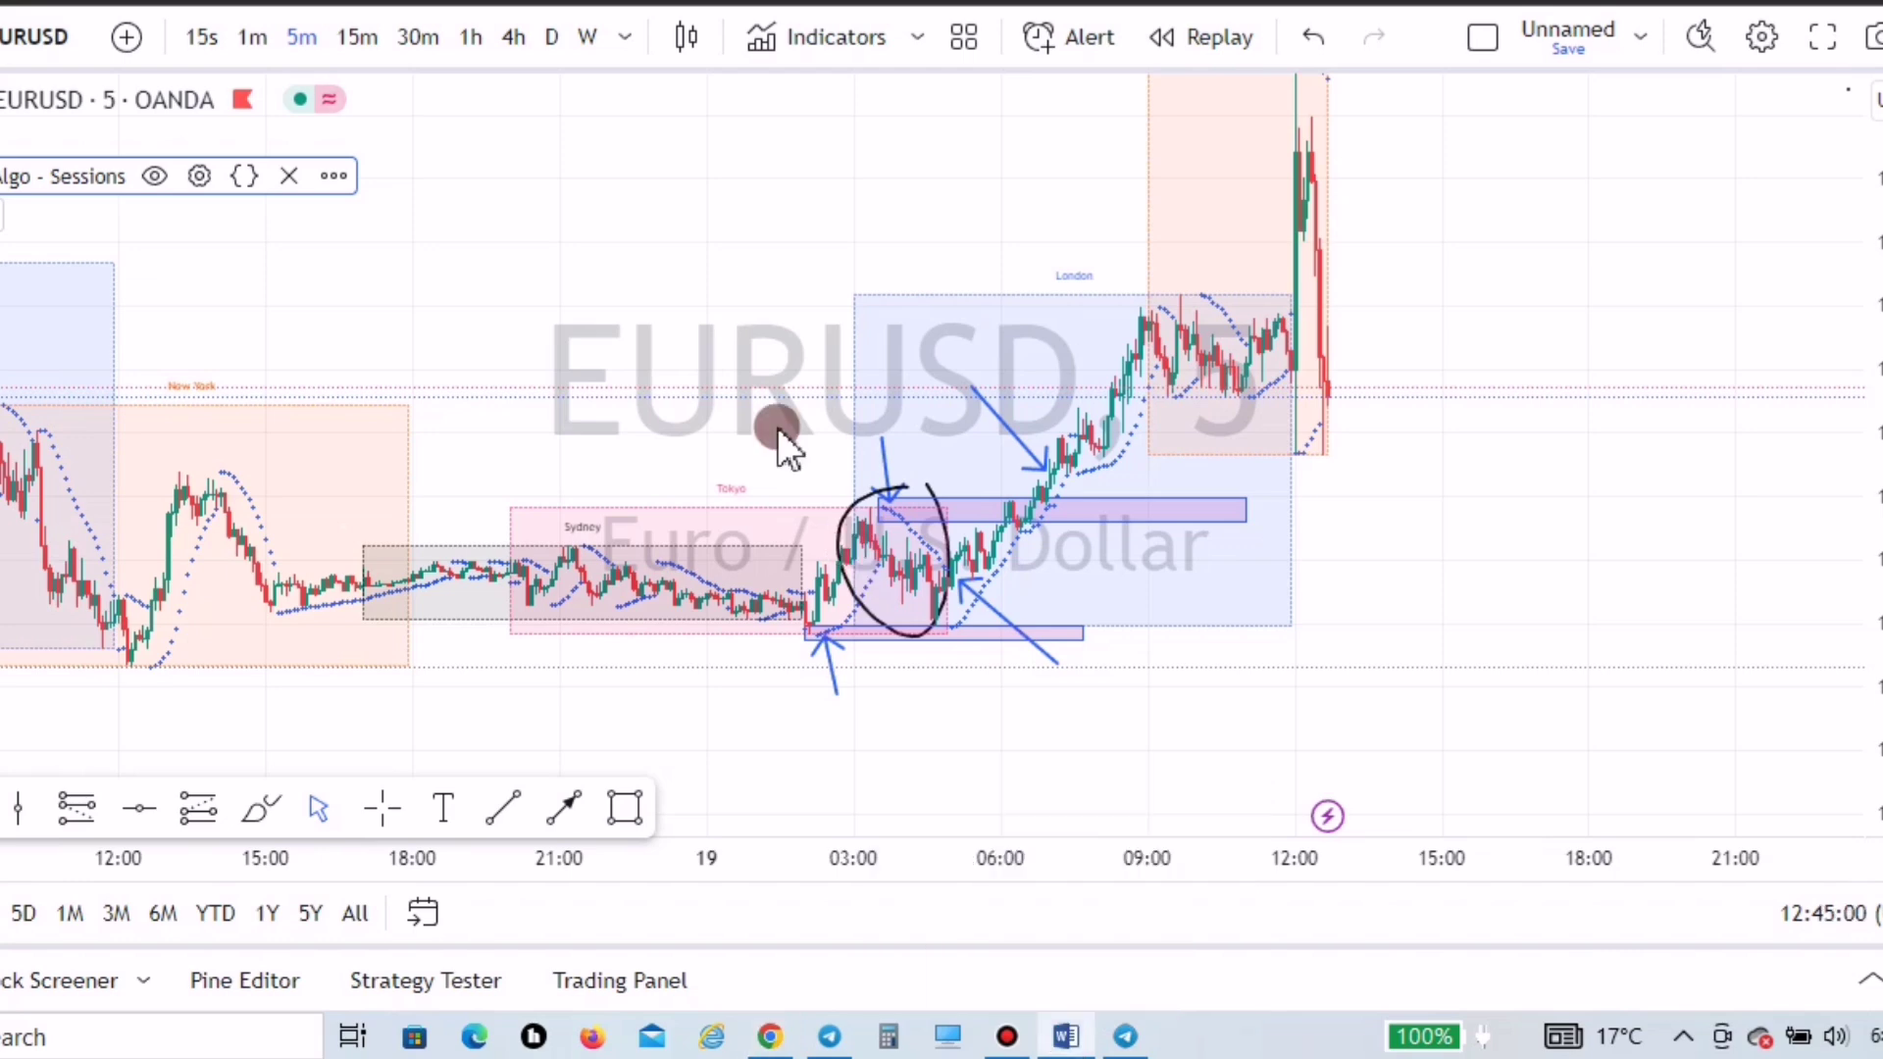
{"action": "key", "text": "alt+Tab"}
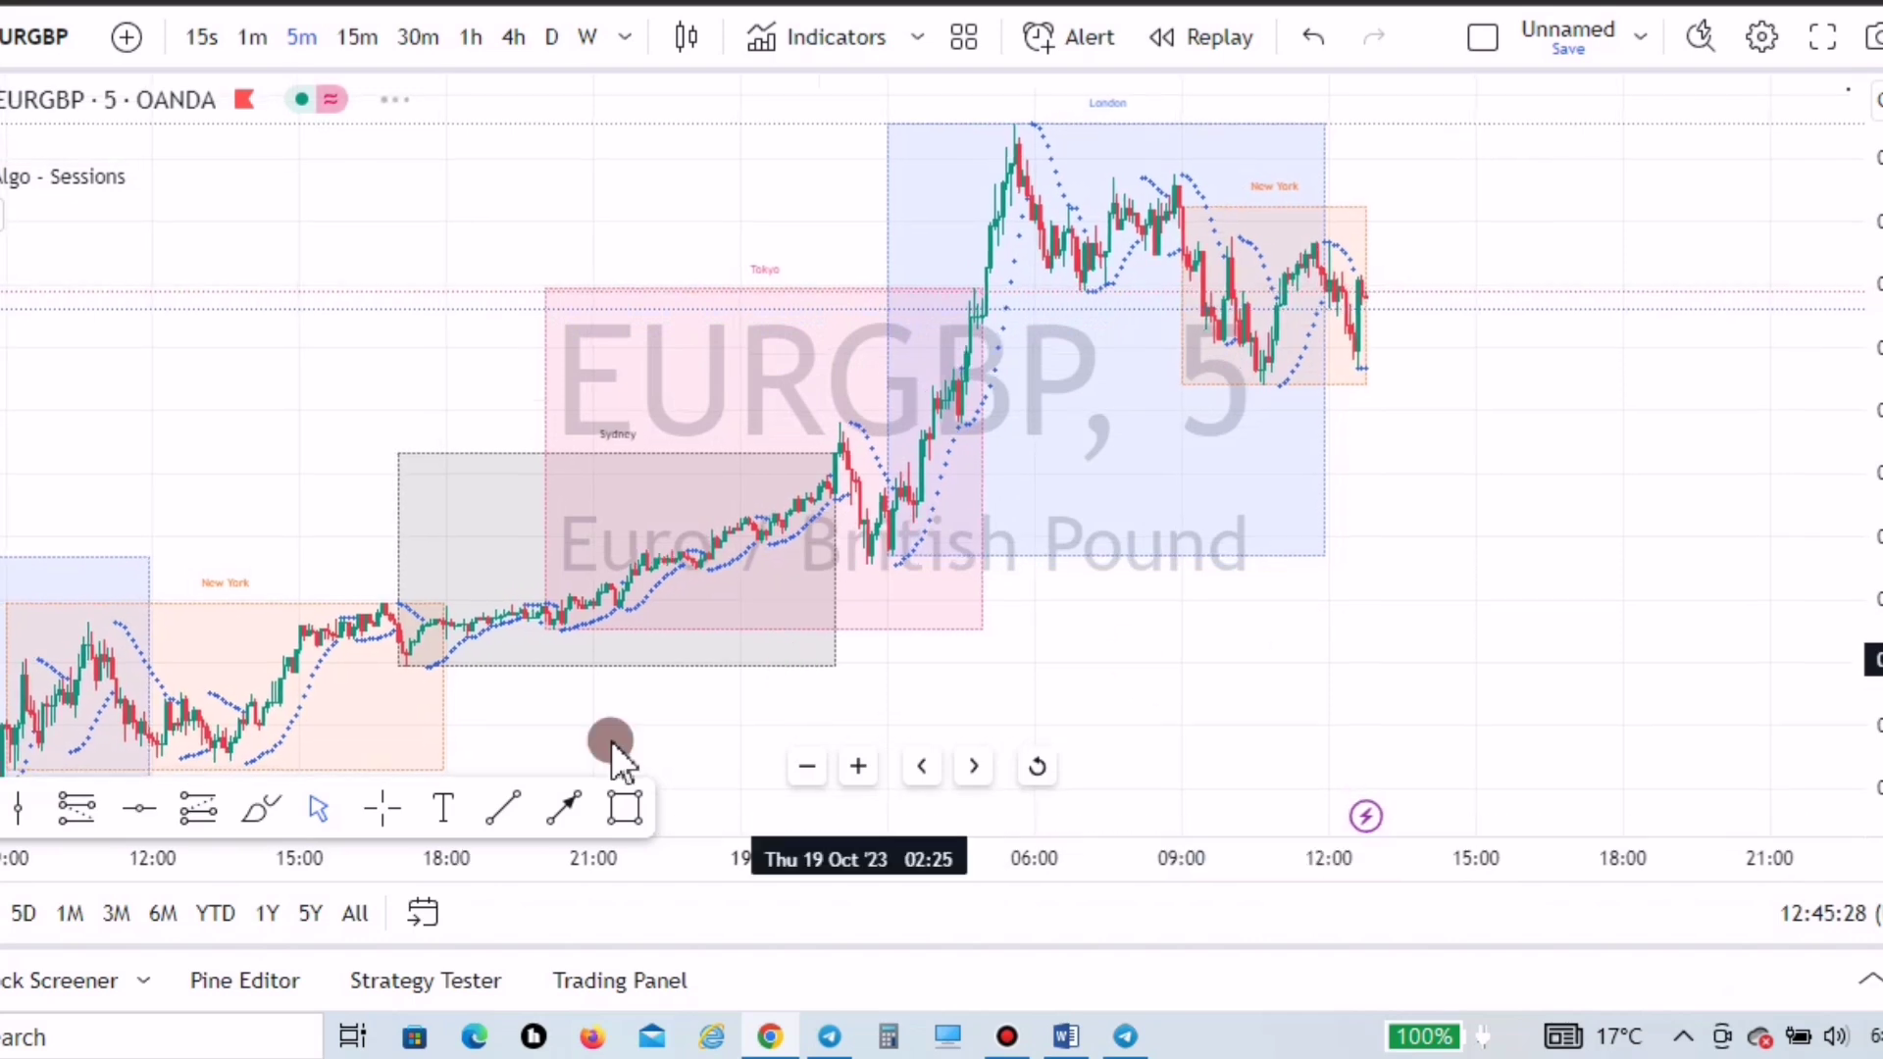
- Point an arrow onto the late-Tokyo candle, then add and delete a freehand loop
{"action": "left_click_drag", "start_coordinate": [766, 350], "coordinate": [802, 389]}
{"action": "left_click_drag", "start_coordinate": [839, 461], "coordinate": [839, 444]}
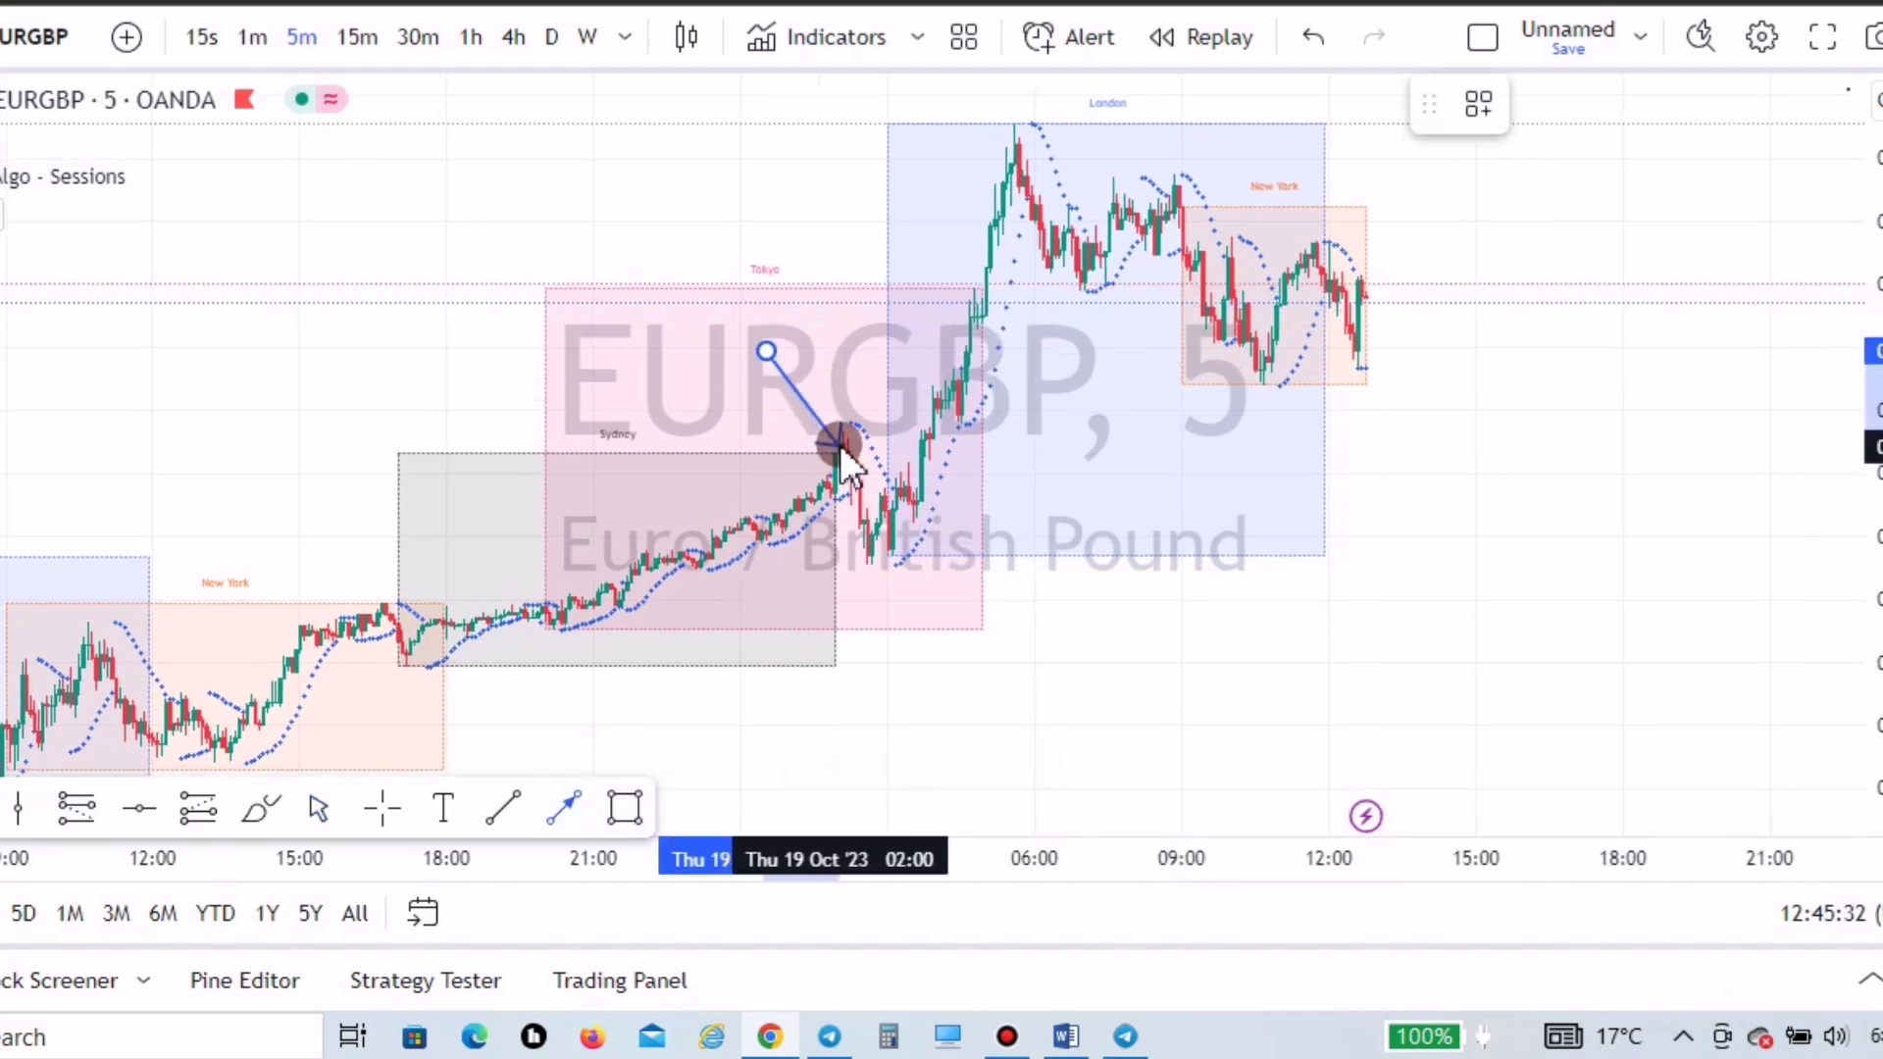
{"action": "left_click", "coordinate": [626, 784]}
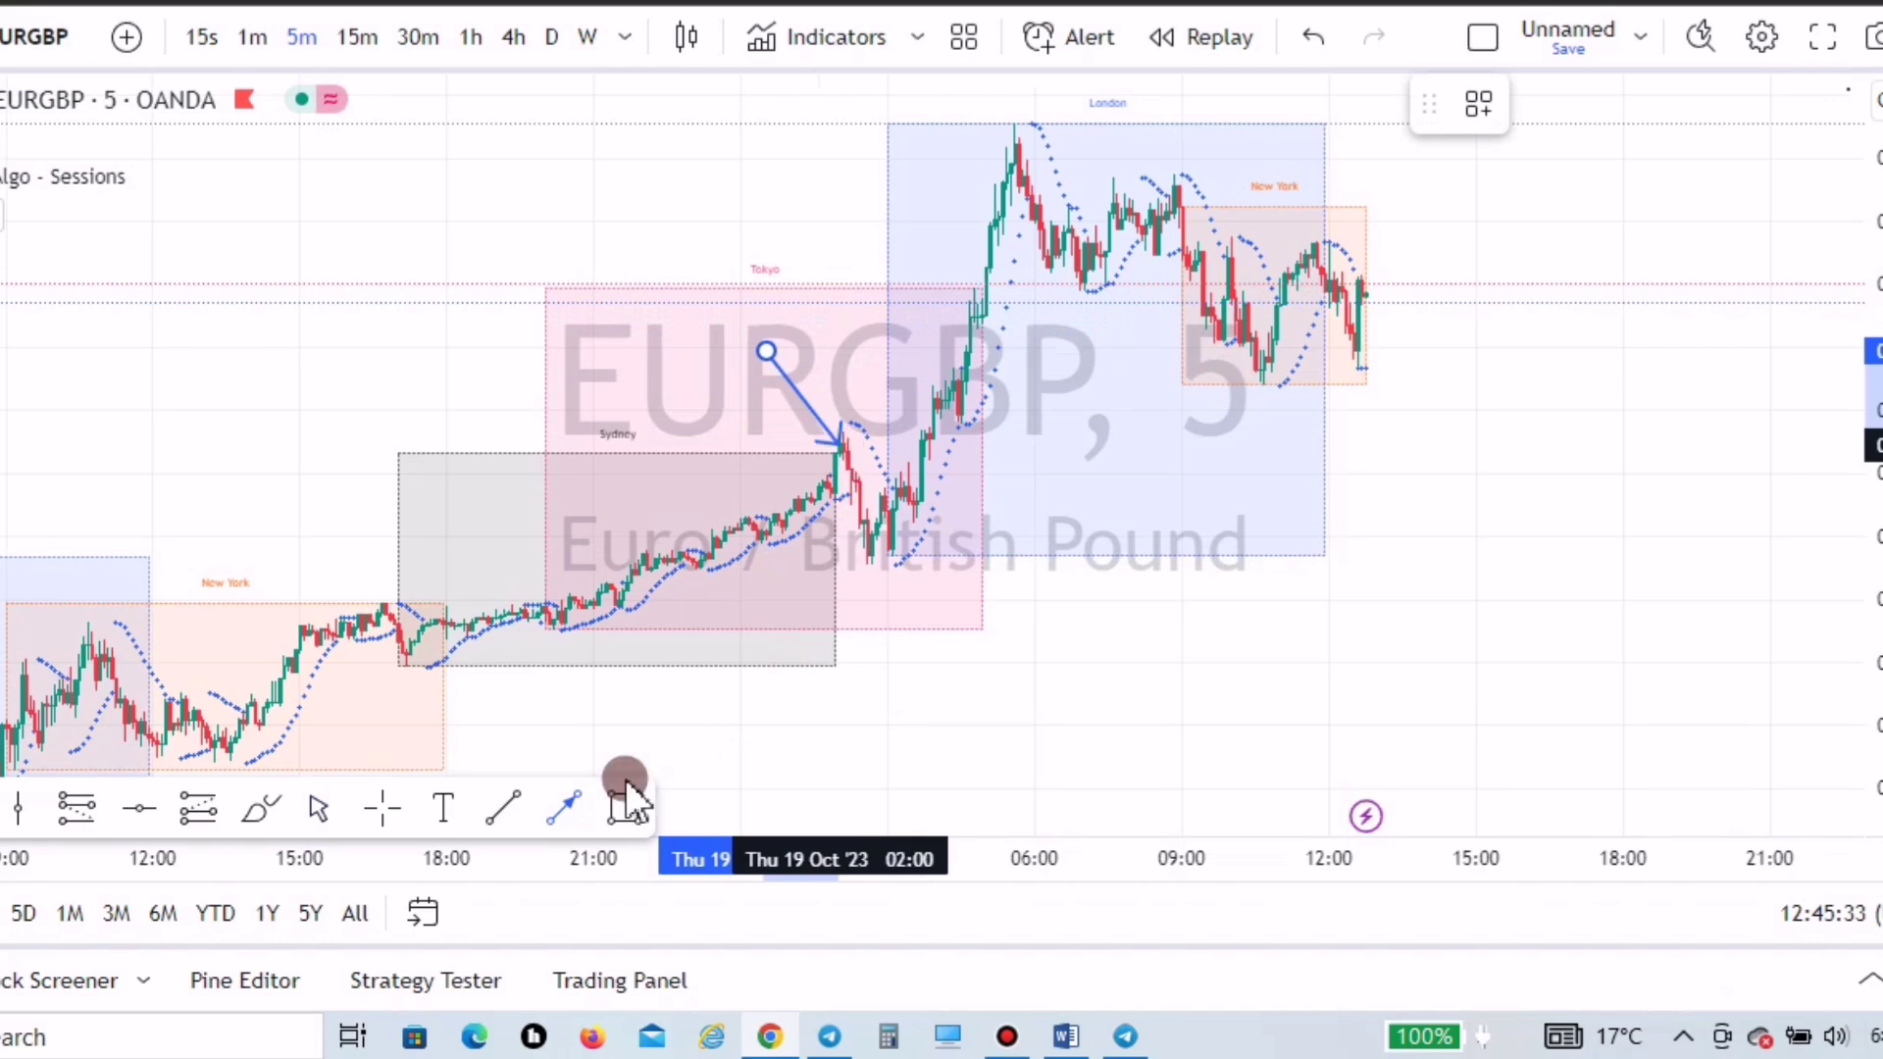
{"action": "left_click", "coordinate": [537, 858]}
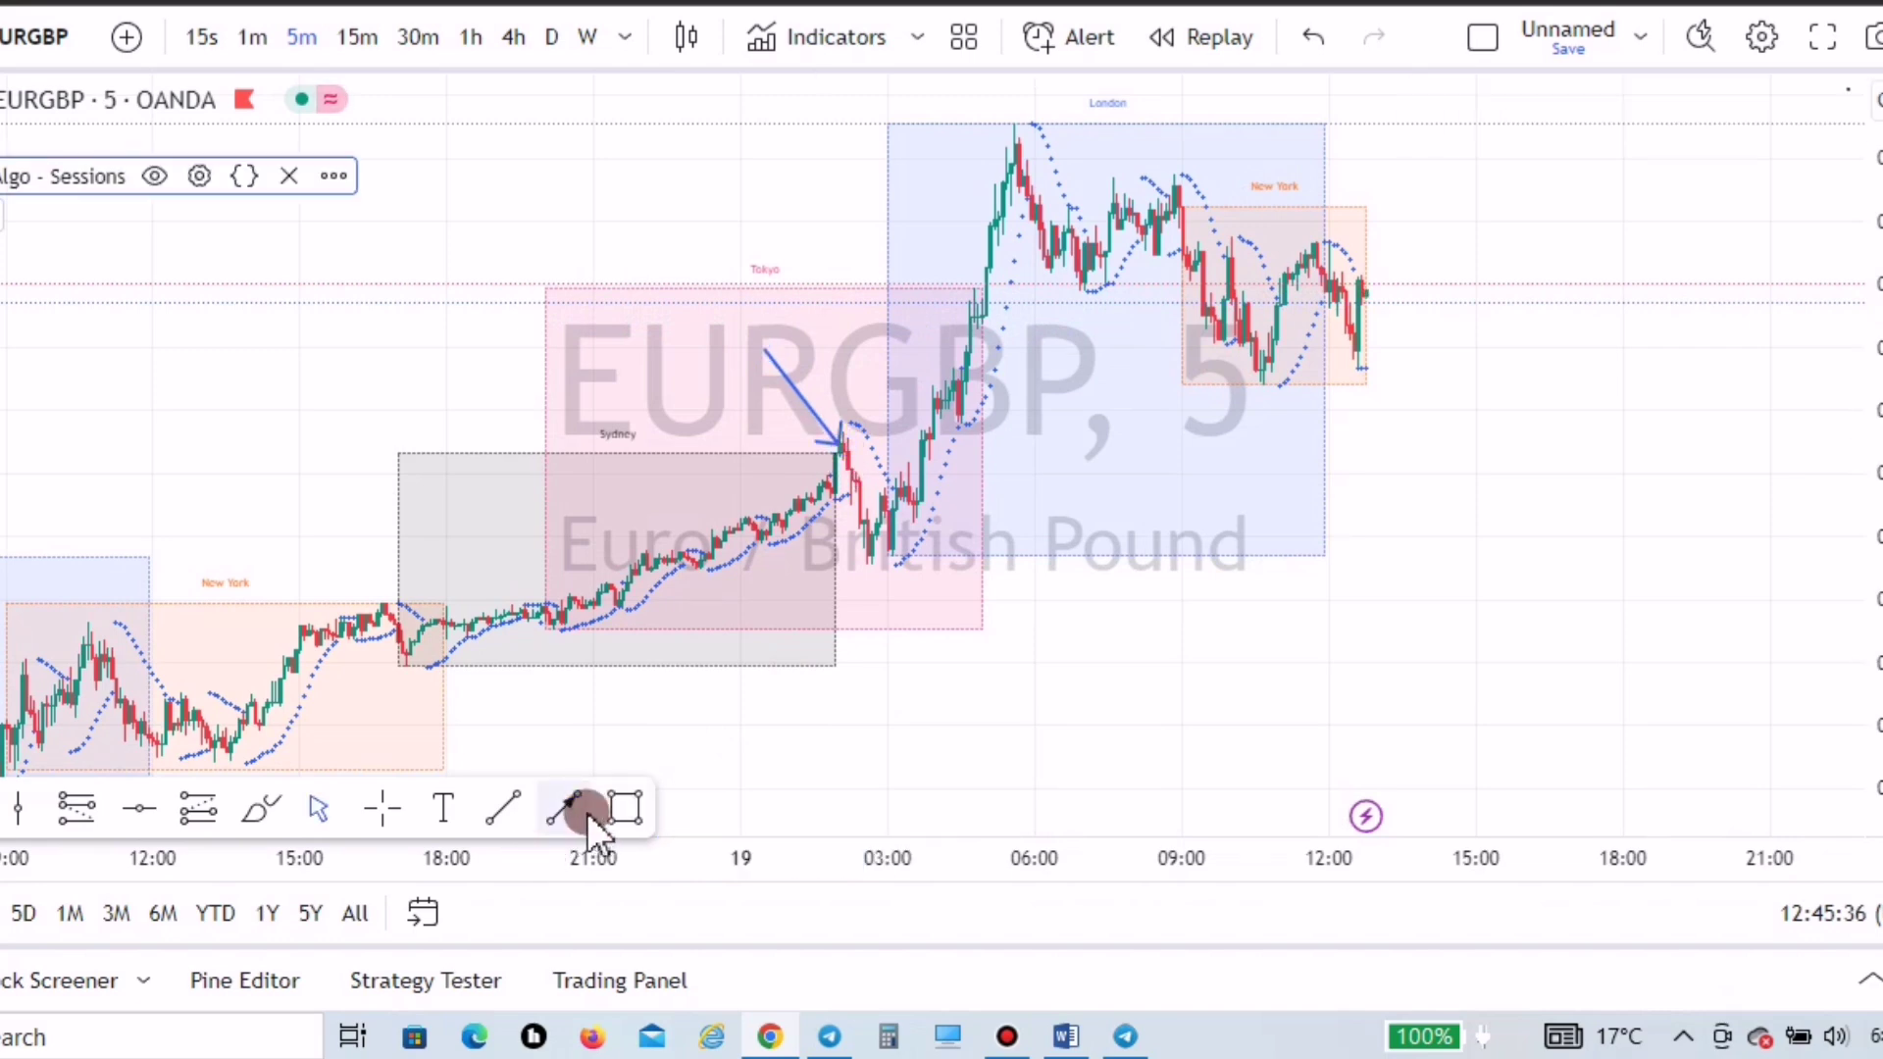
{"action": "mouse_move", "coordinate": [793, 432]}
{"action": "left_mouse_down"}
{"action": "mouse_move", "coordinate": [845, 414]}
{"action": "mouse_move", "coordinate": [916, 539]}
{"action": "mouse_move", "coordinate": [859, 588]}
{"action": "mouse_move", "coordinate": [786, 420]}
{"action": "left_mouse_up"}
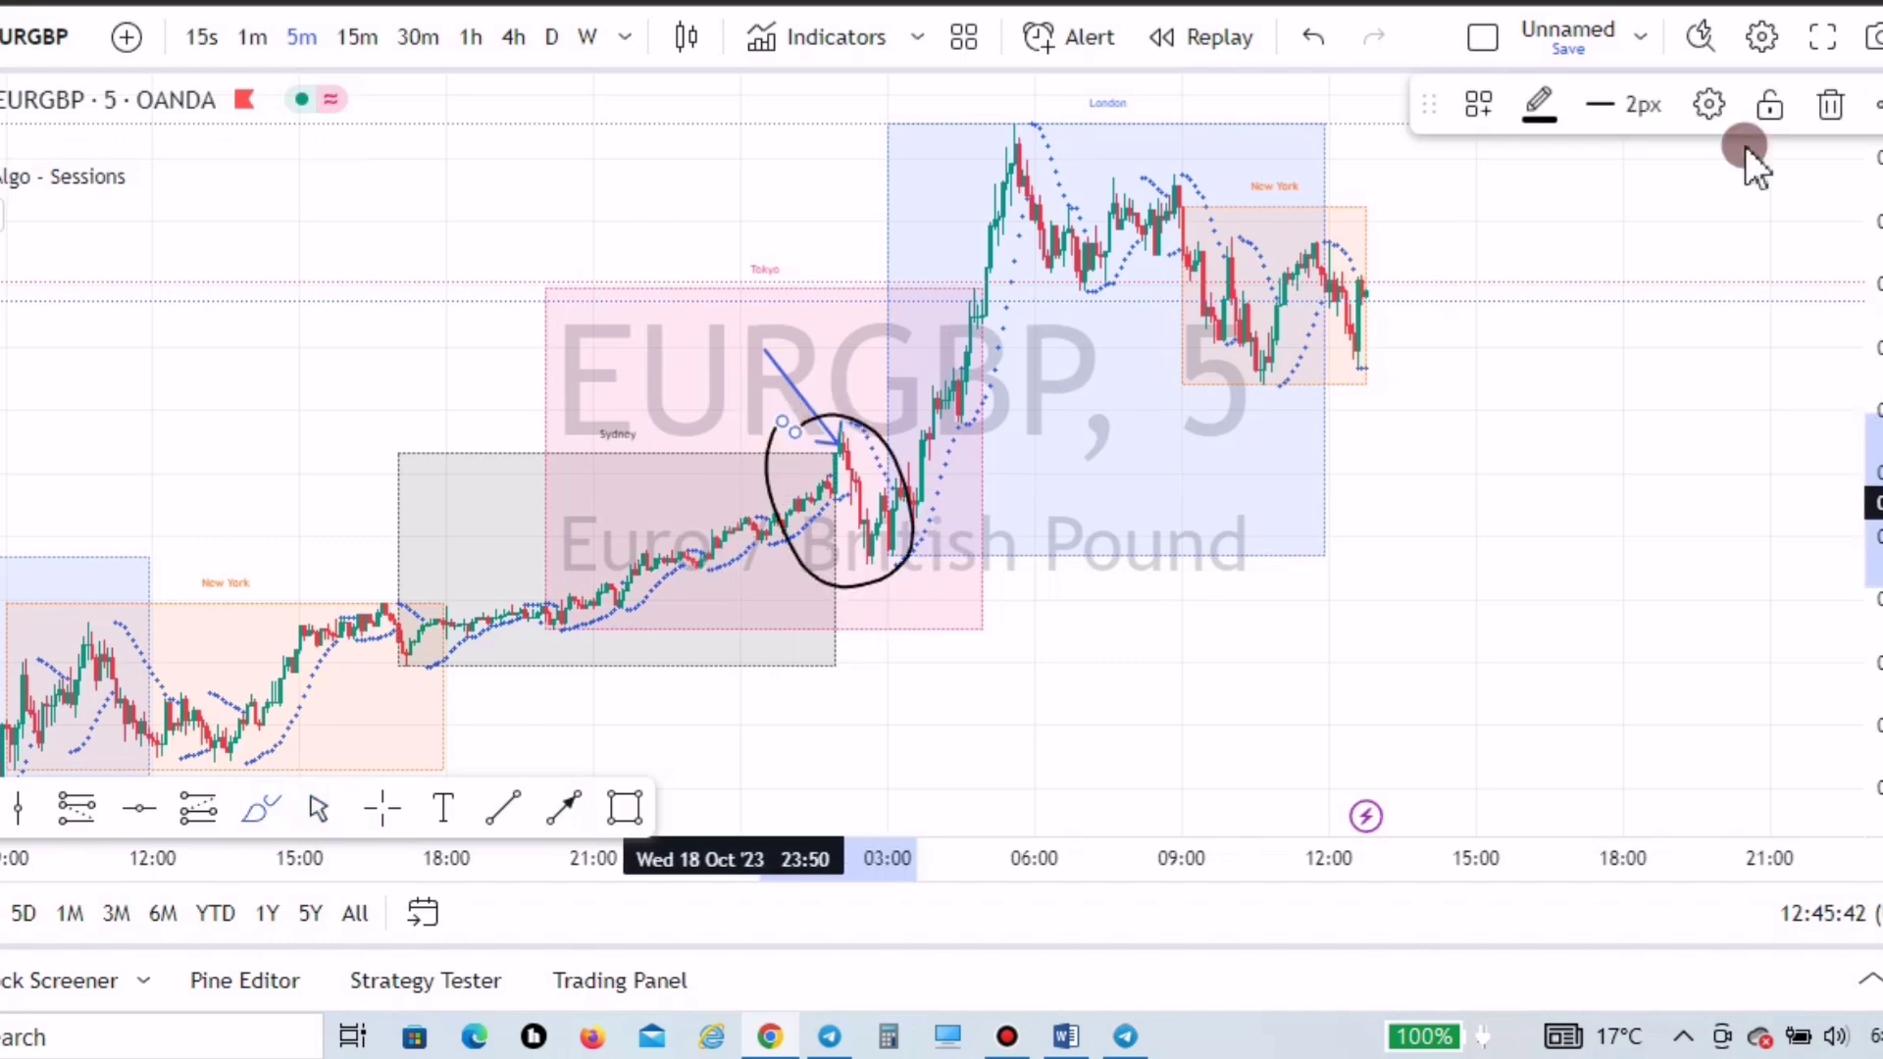
{"action": "key", "text": "Delete"}
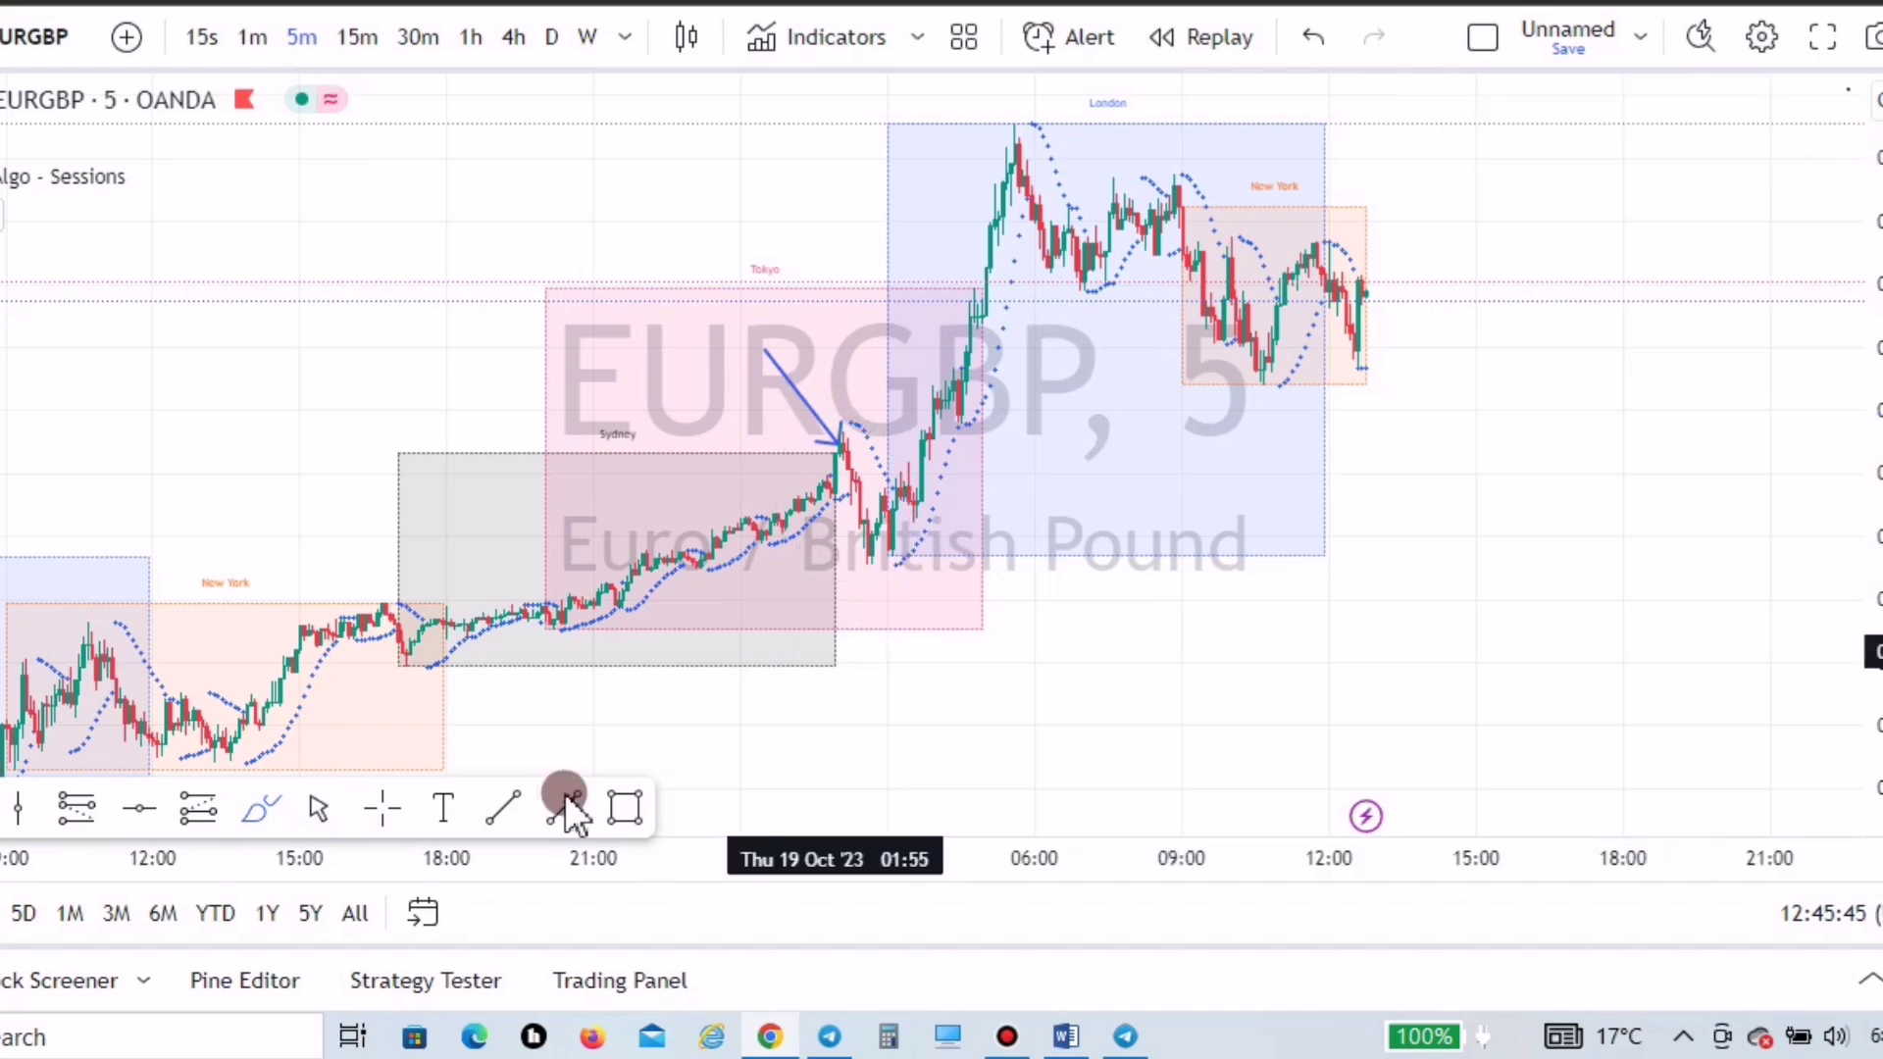
- Add a downward arrow at the reversal candle and upward arrows at the pullback and earlier swing lows
{"action": "left_click", "coordinate": [564, 798]}
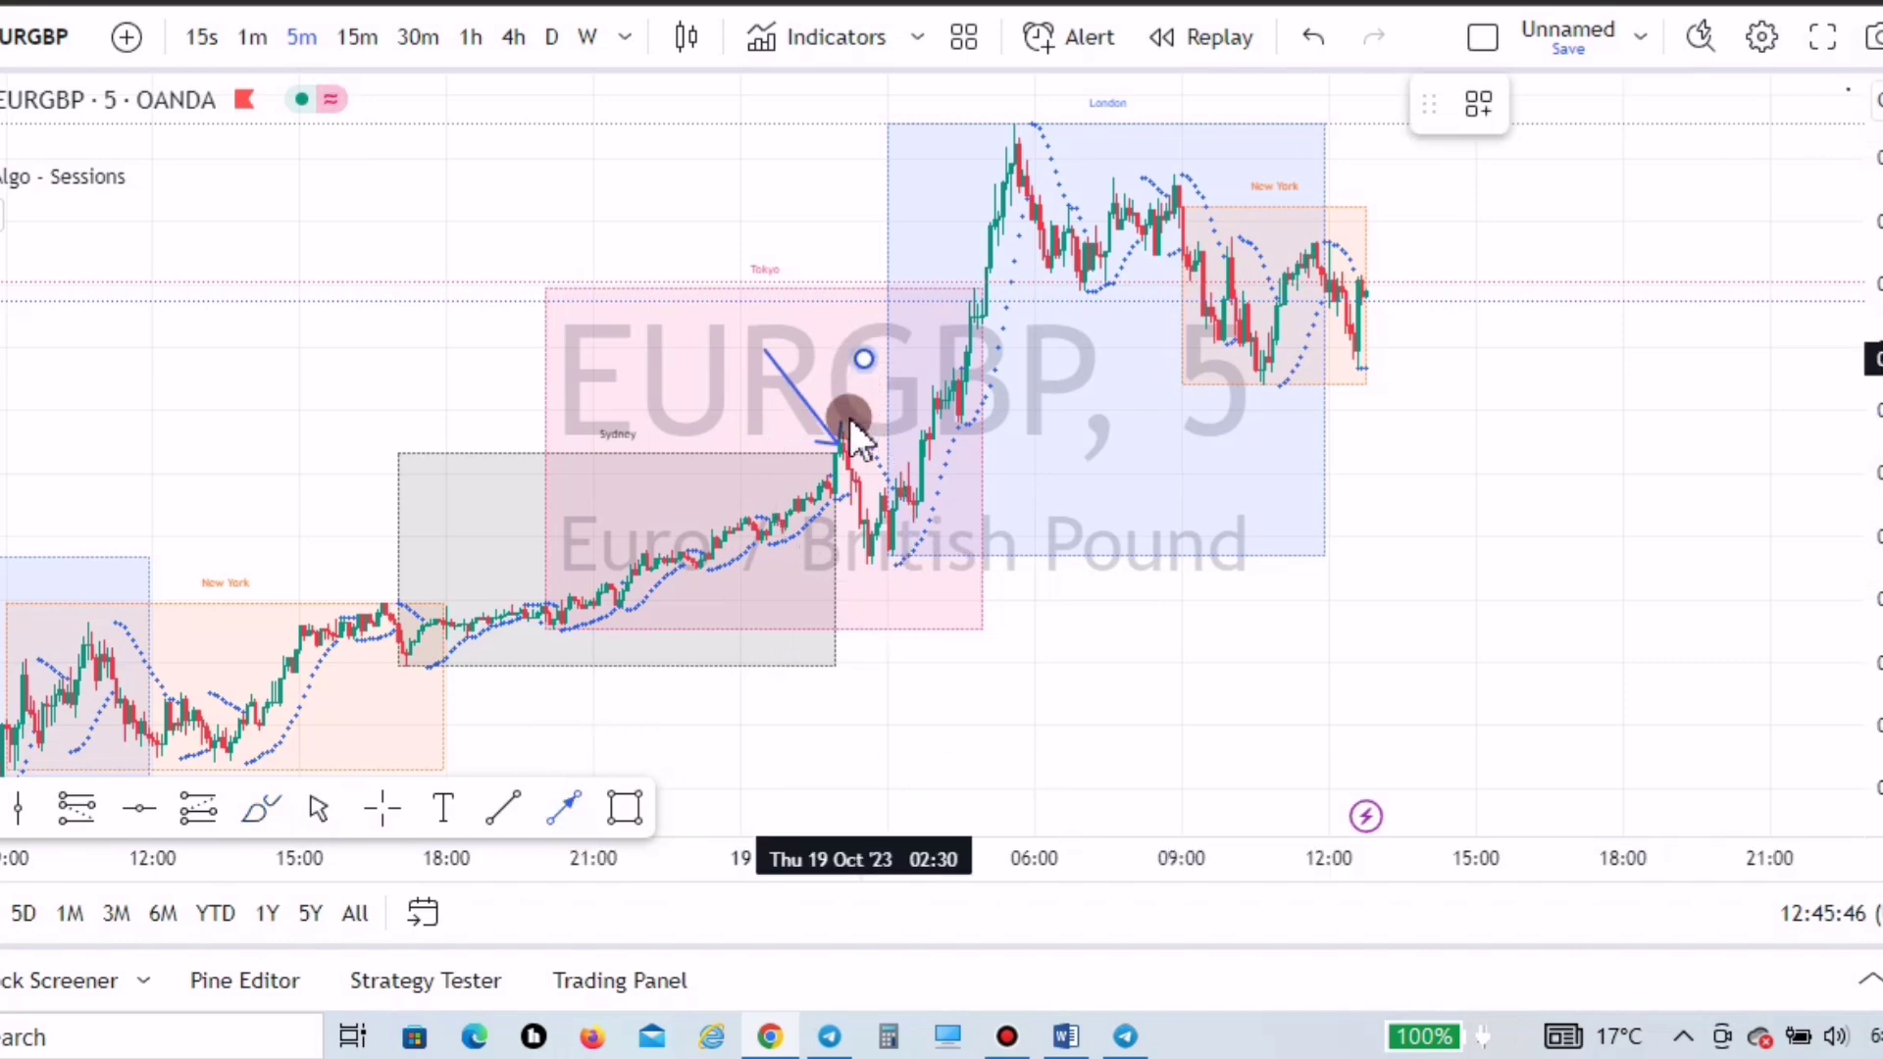
{"action": "left_click_drag", "start_coordinate": [863, 357], "coordinate": [852, 422]}
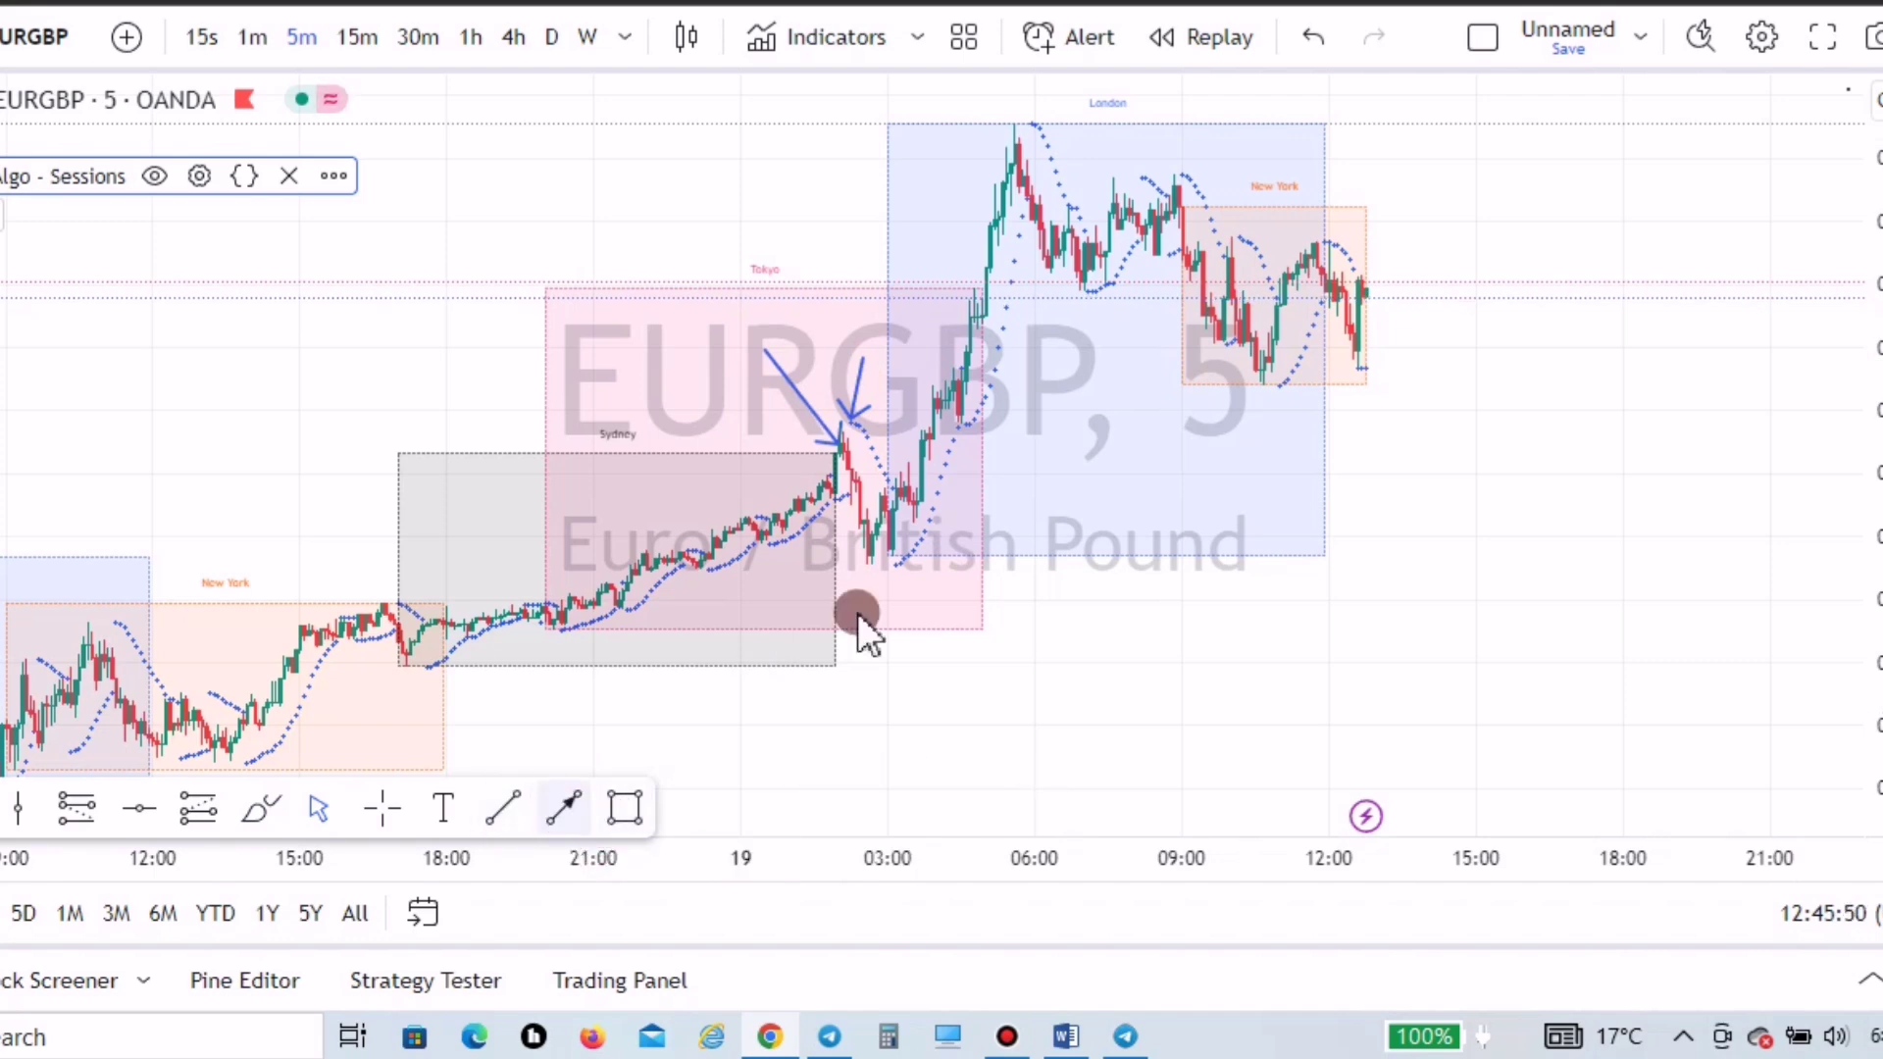
{"action": "left_click_drag", "start_coordinate": [870, 632], "coordinate": [898, 566]}
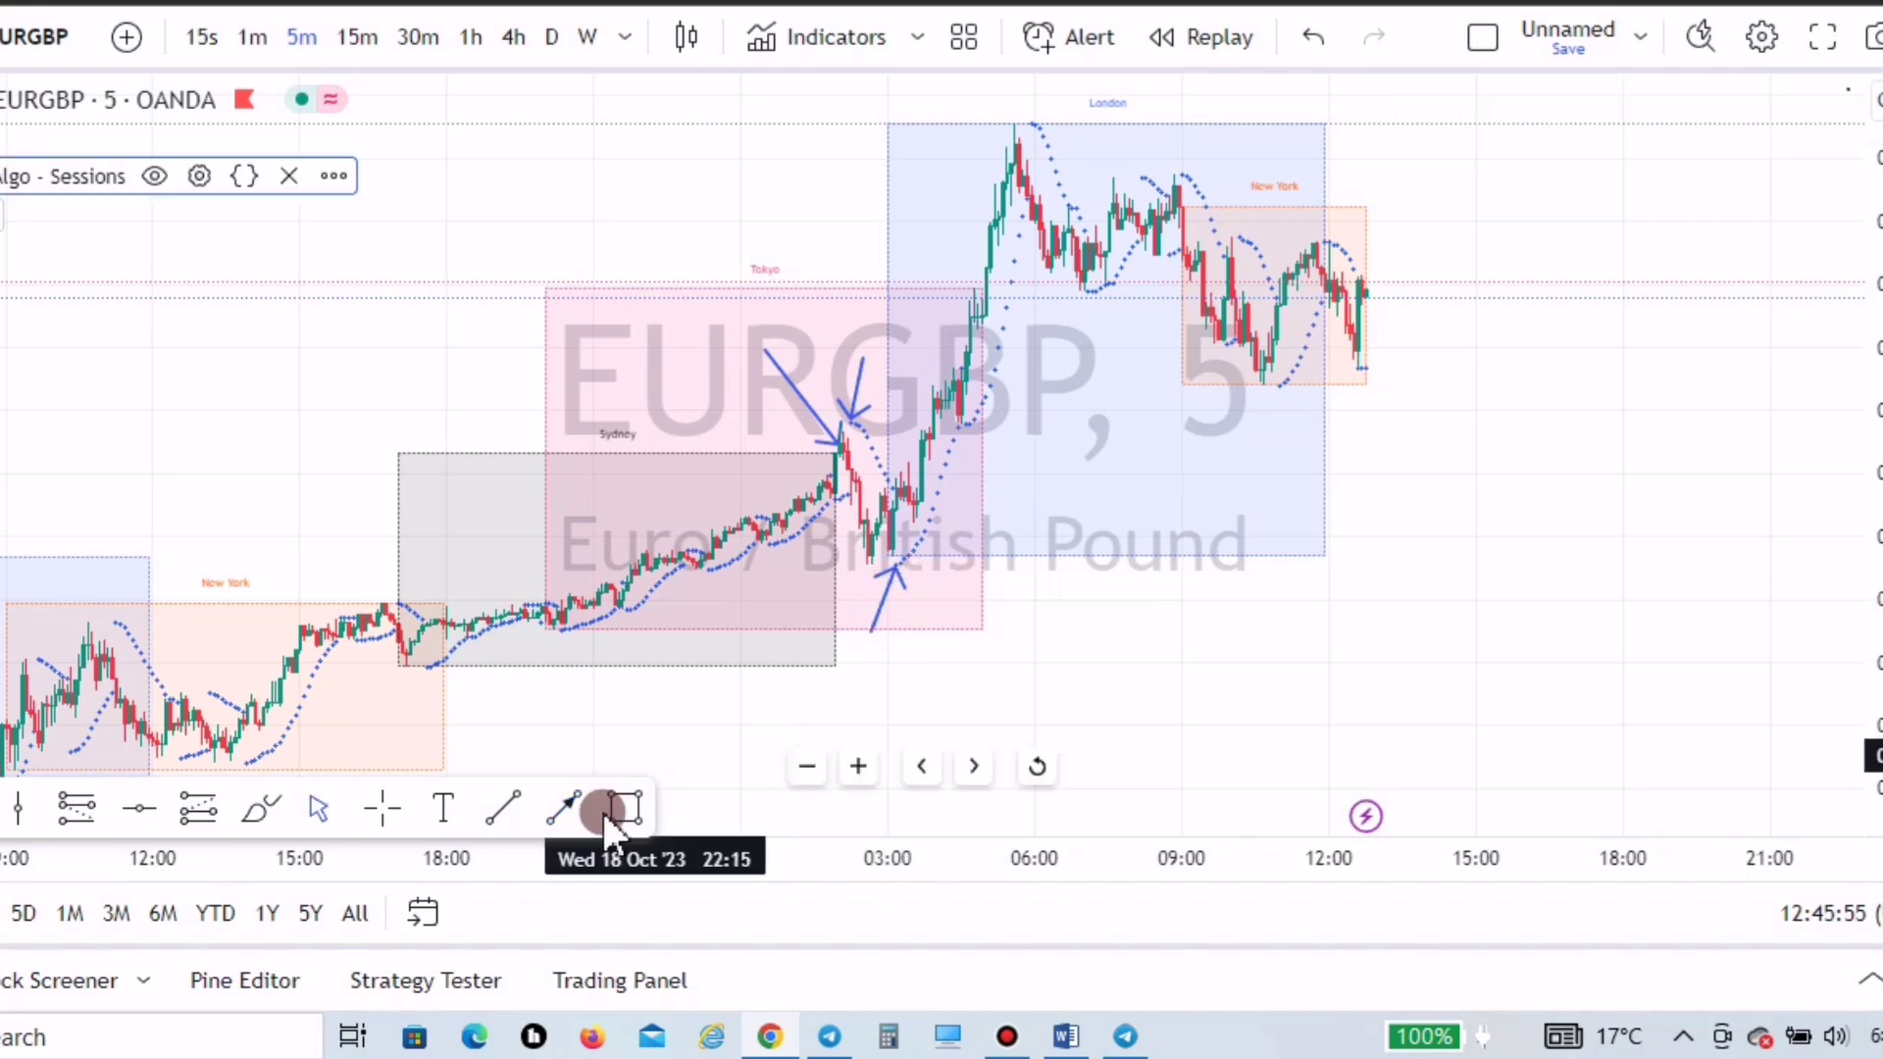
{"action": "left_click", "coordinate": [562, 808]}
{"action": "left_click_drag", "start_coordinate": [781, 647], "coordinate": [791, 539]}
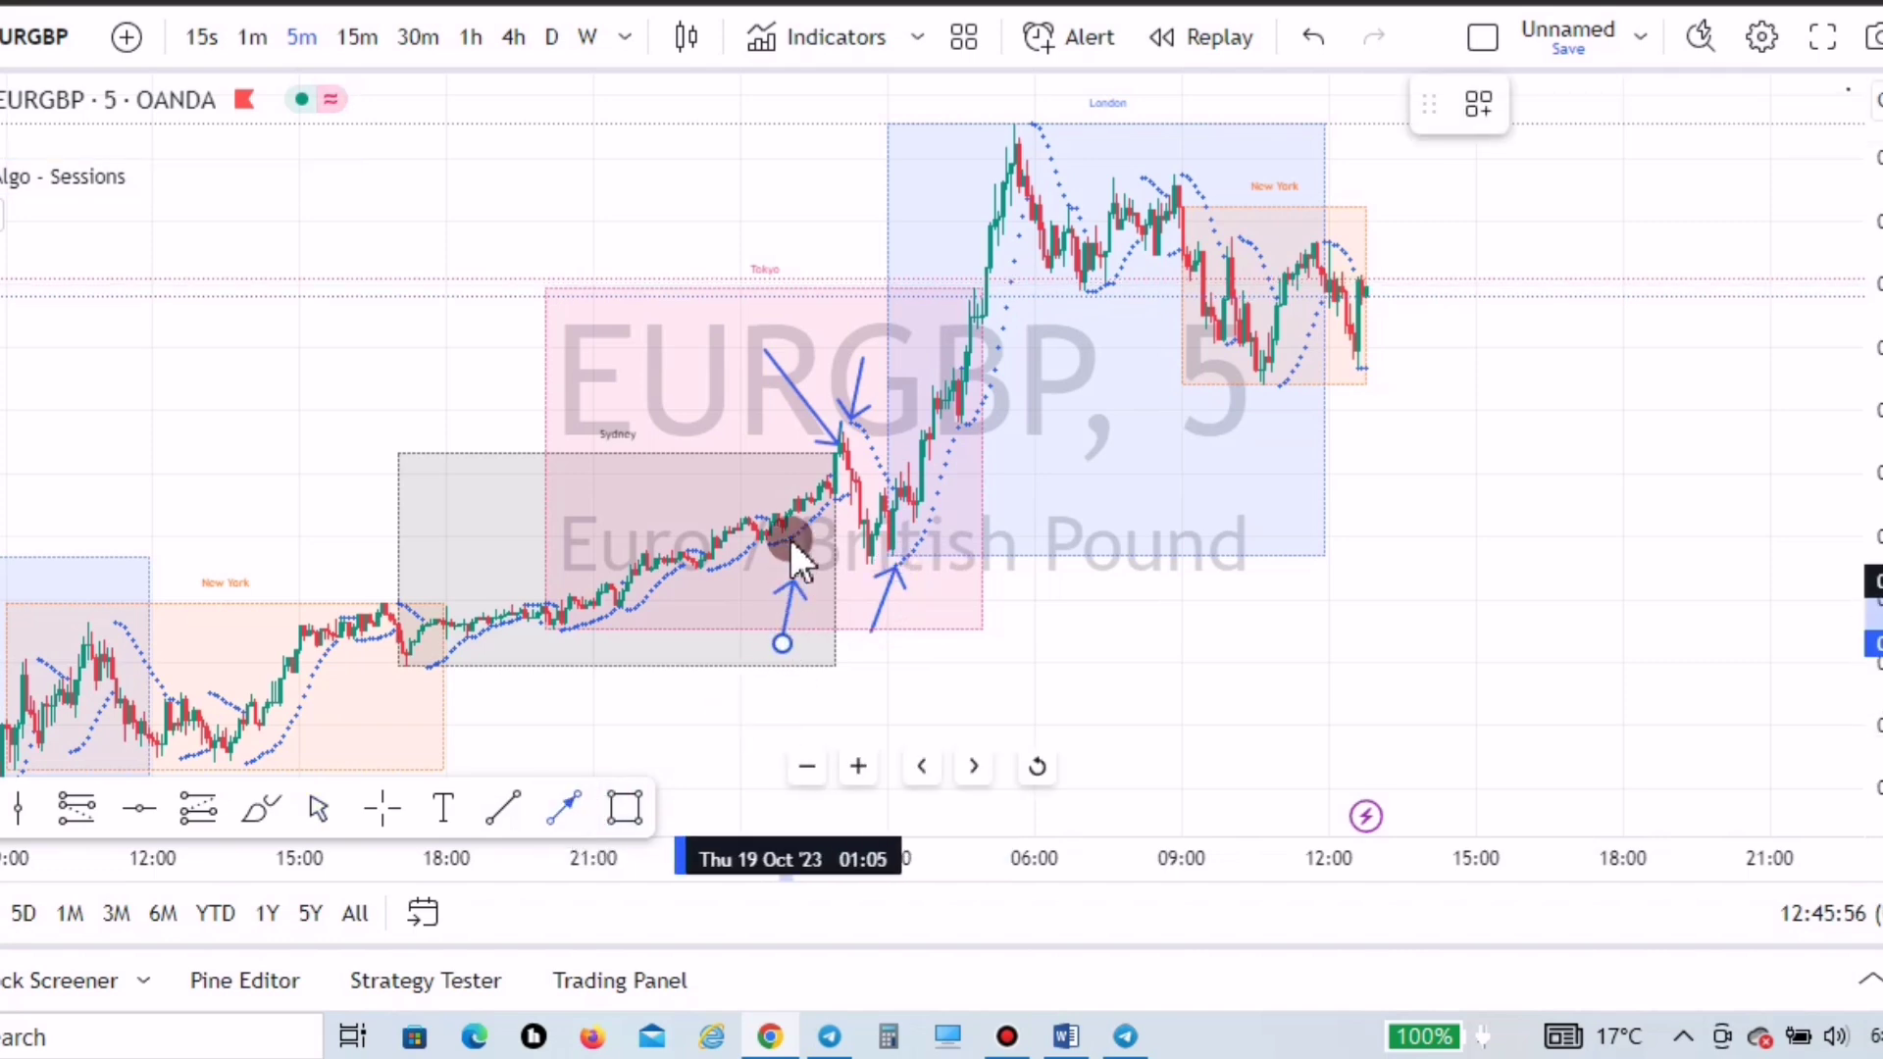
{"action": "left_click", "coordinate": [937, 618]}
- Draw thin zone rectangles at the reversal high and the pullback low, then pan to later candles
{"action": "left_click", "coordinate": [621, 808]}
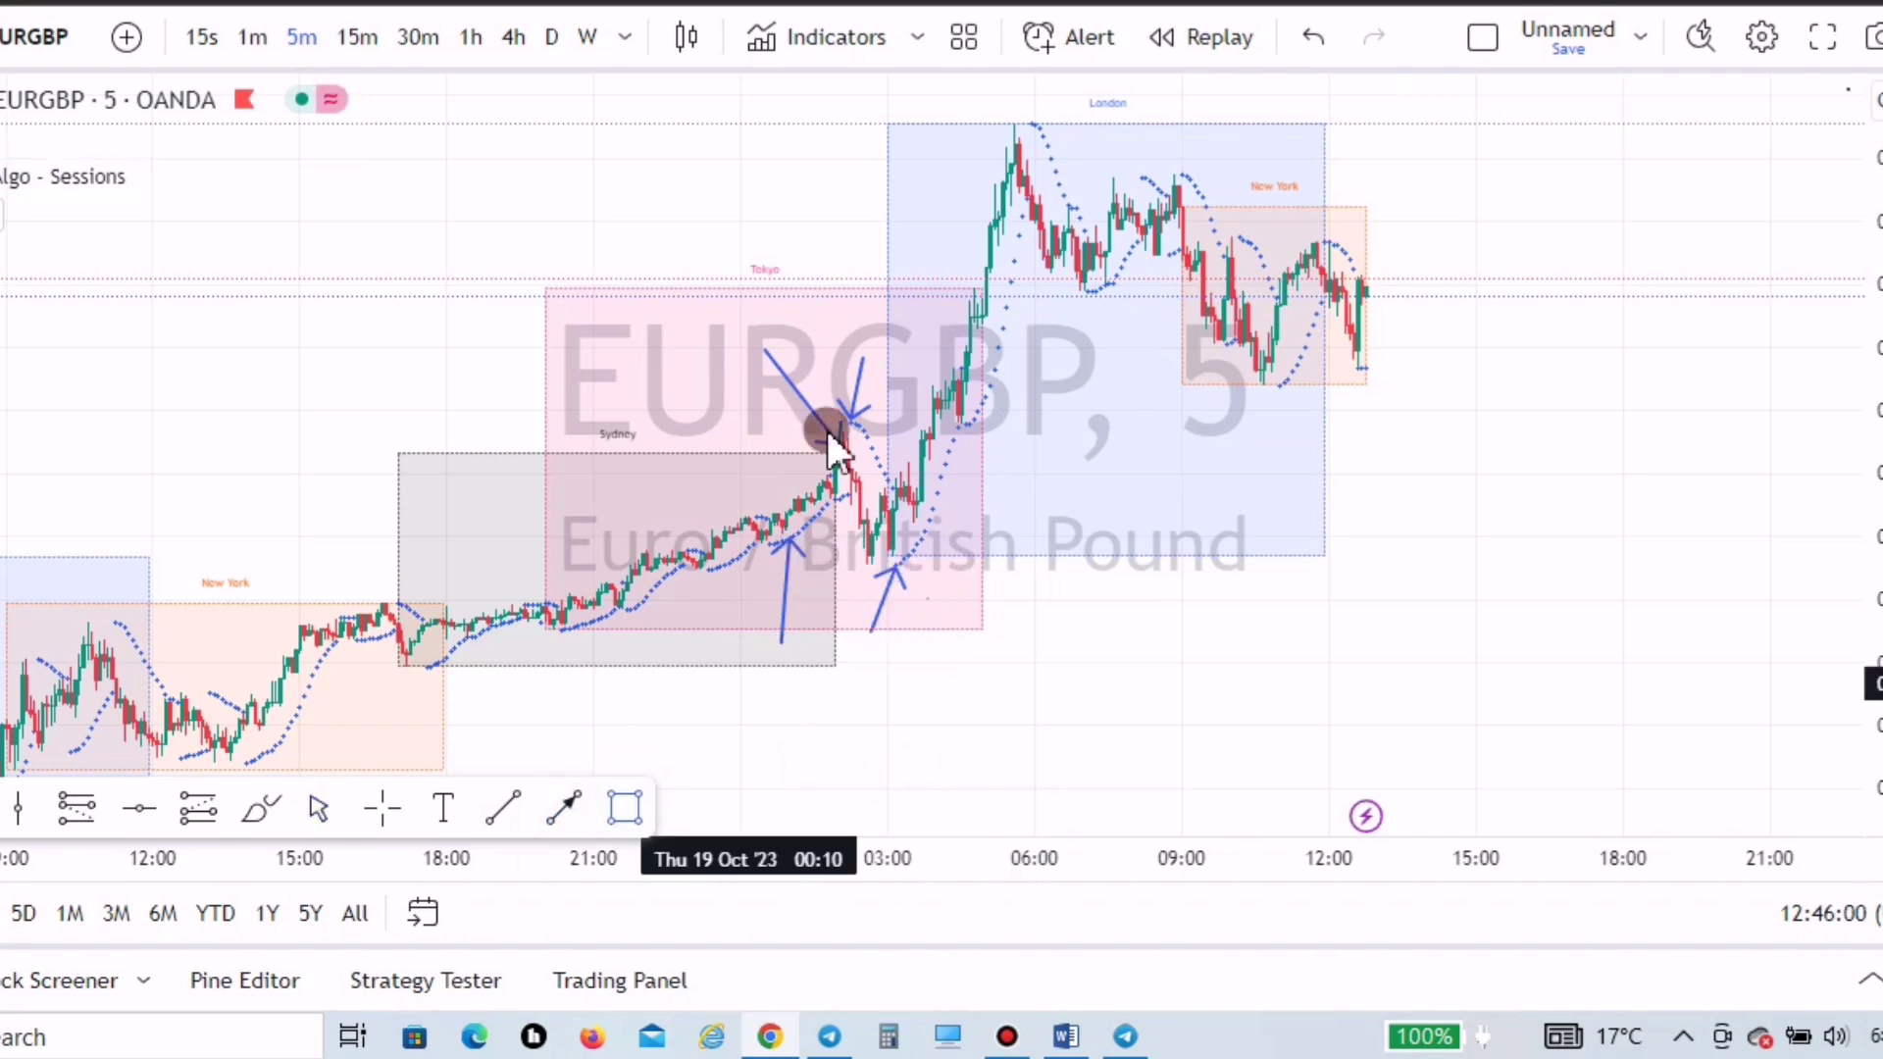
{"action": "left_click_drag", "start_coordinate": [826, 417], "coordinate": [1071, 446]}
{"action": "left_click", "coordinate": [621, 808]}
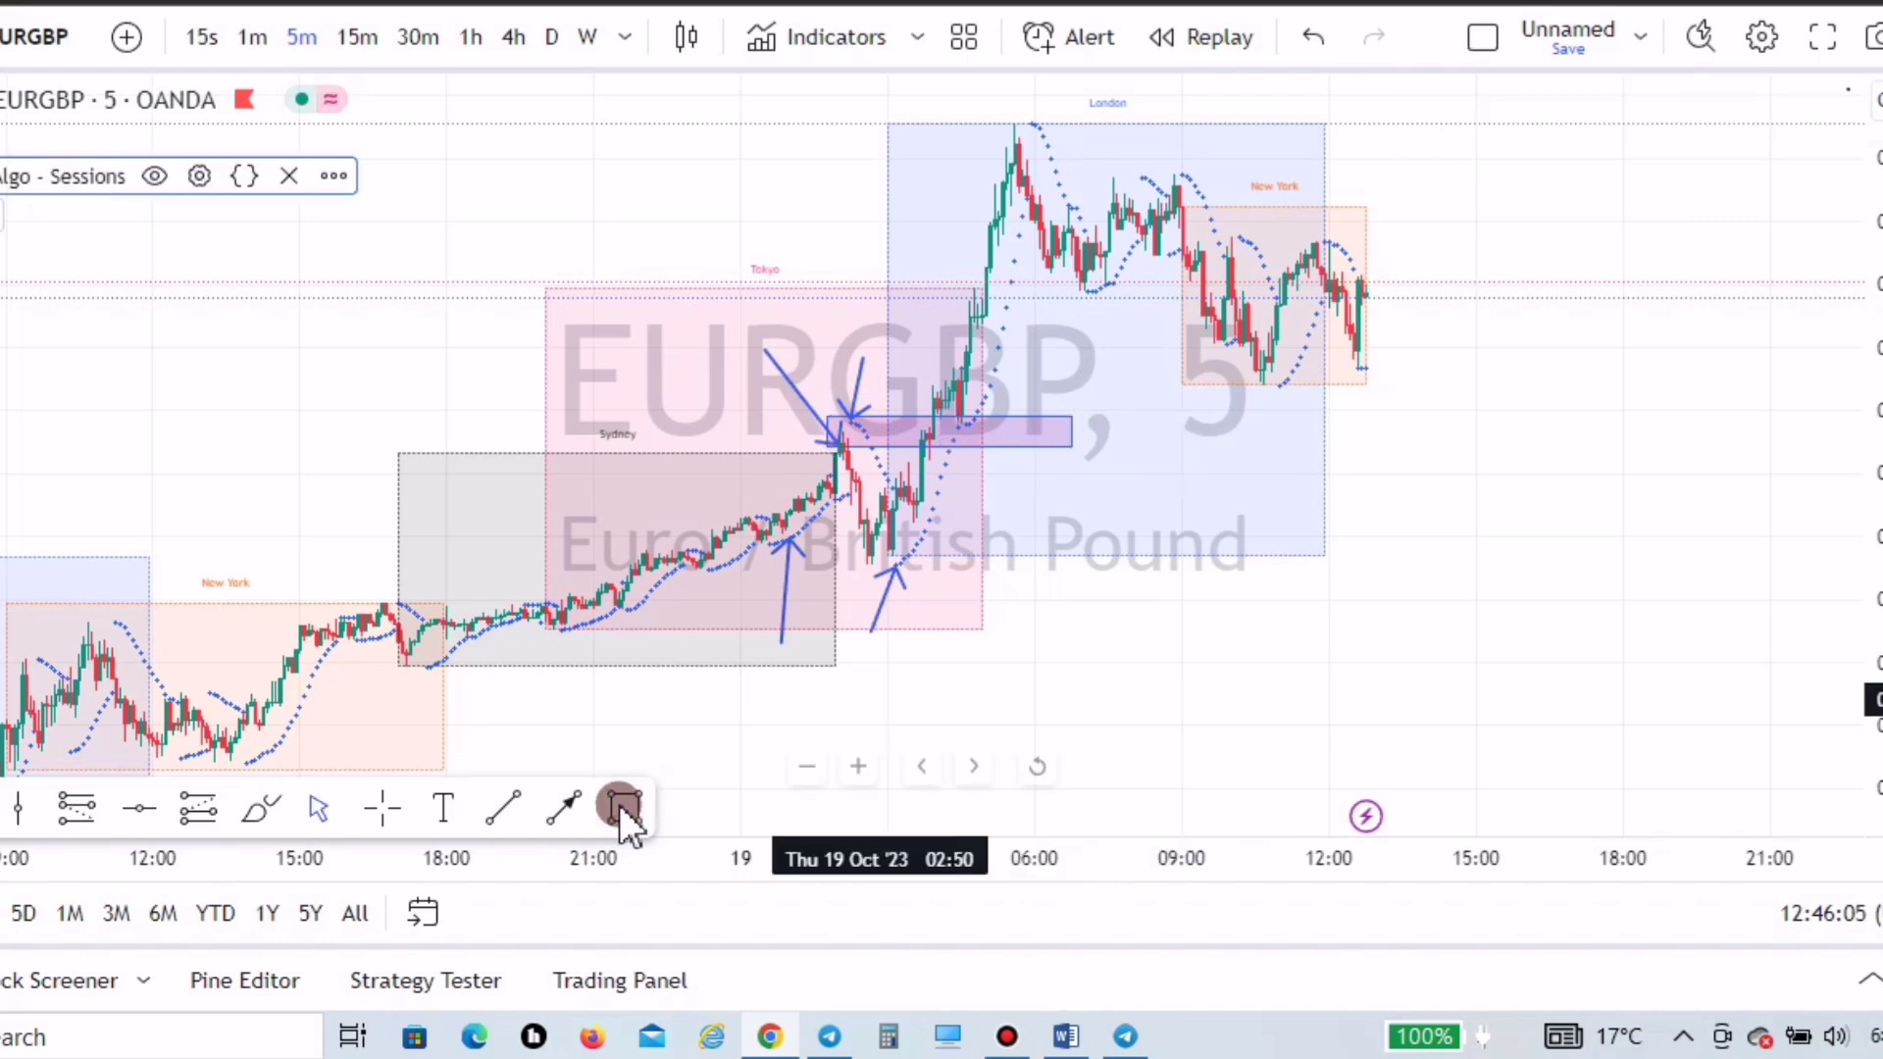
{"action": "left_click", "coordinate": [779, 533]}
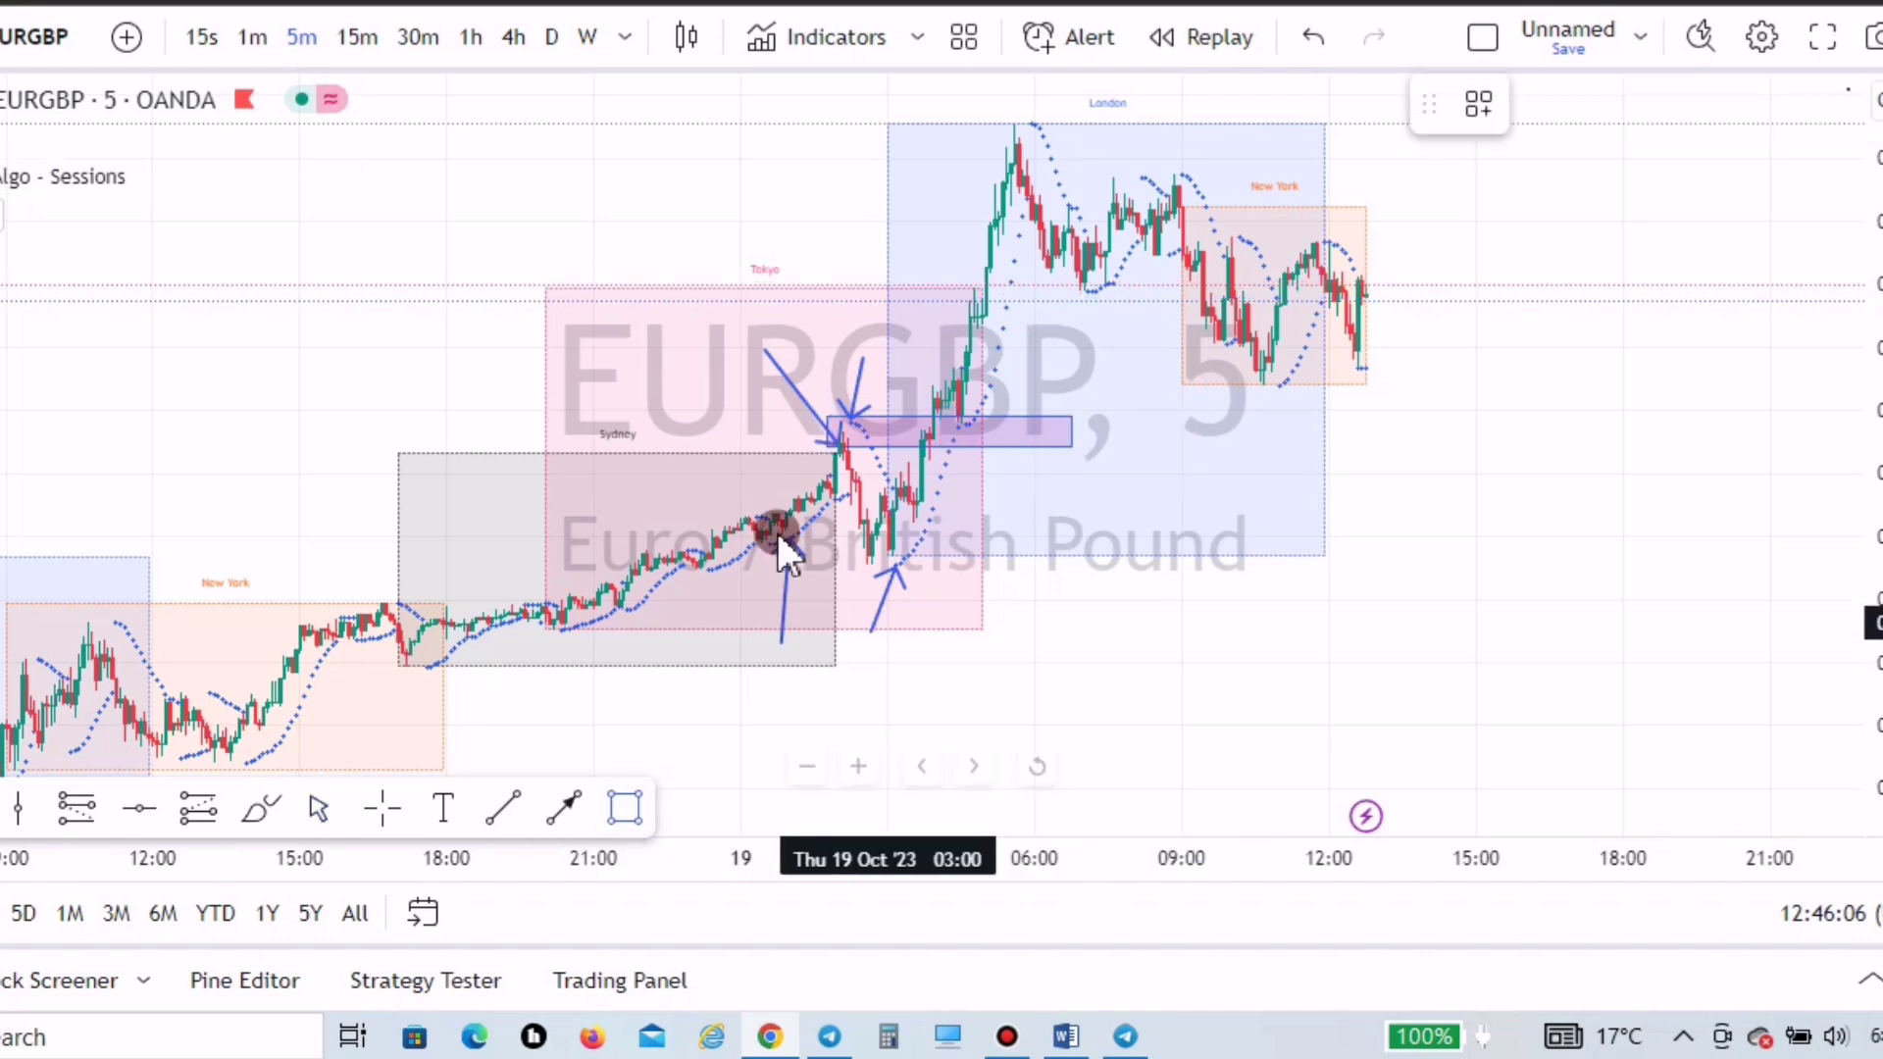
{"action": "left_click", "coordinate": [766, 538]}
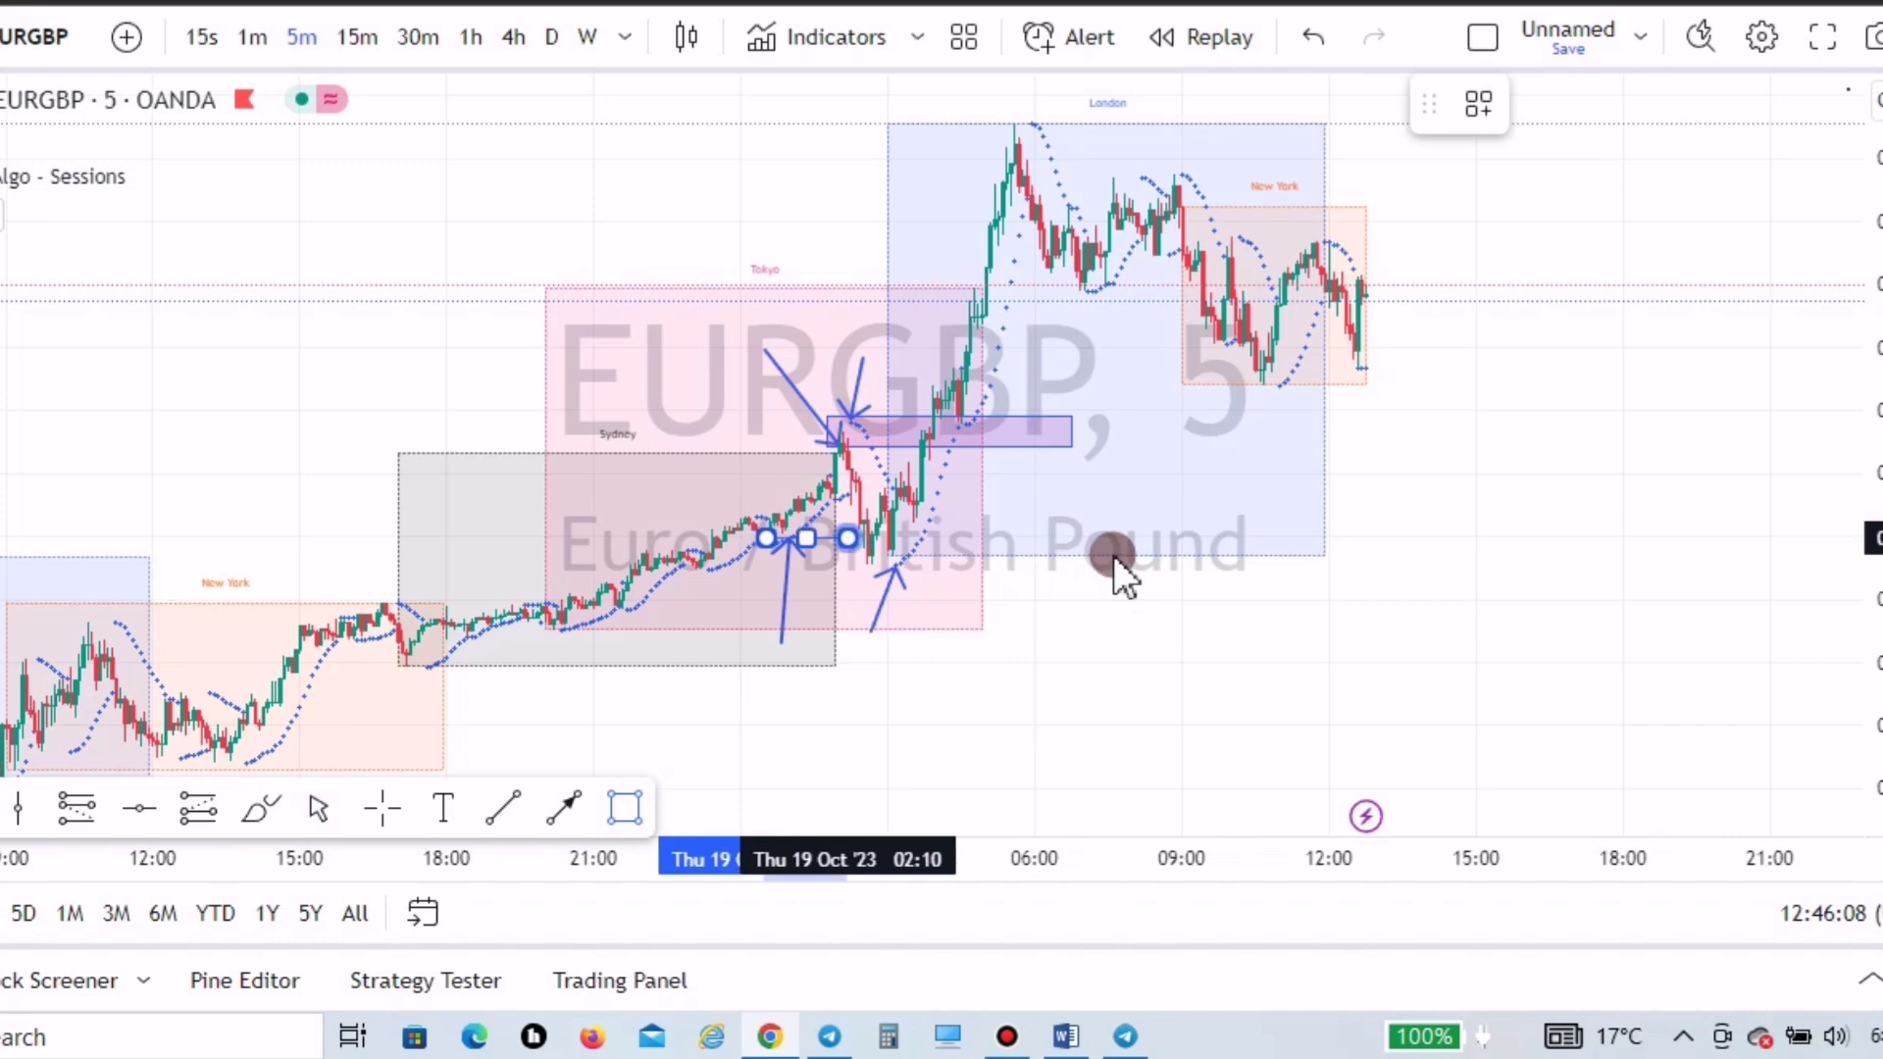
{"action": "left_click_drag", "start_coordinate": [1114, 554], "coordinate": [1194, 579]}
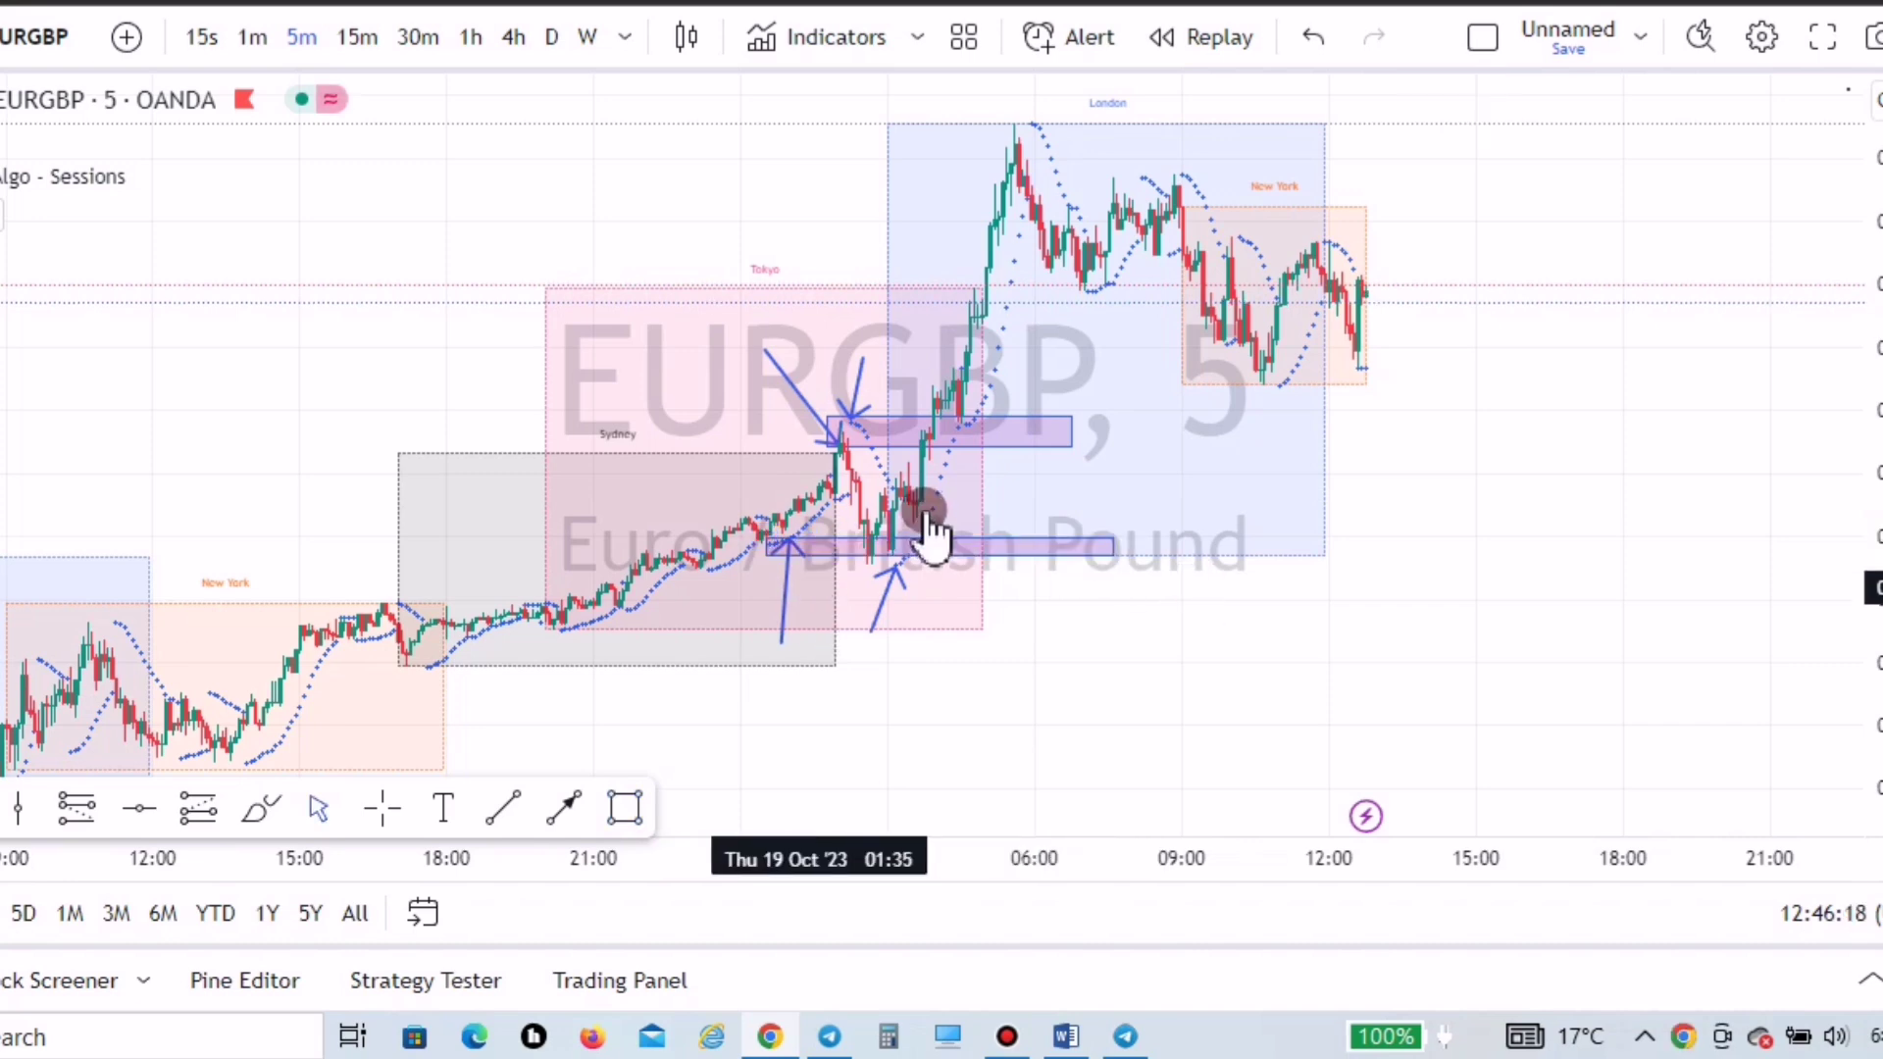
{"action": "left_click", "coordinate": [946, 385]}
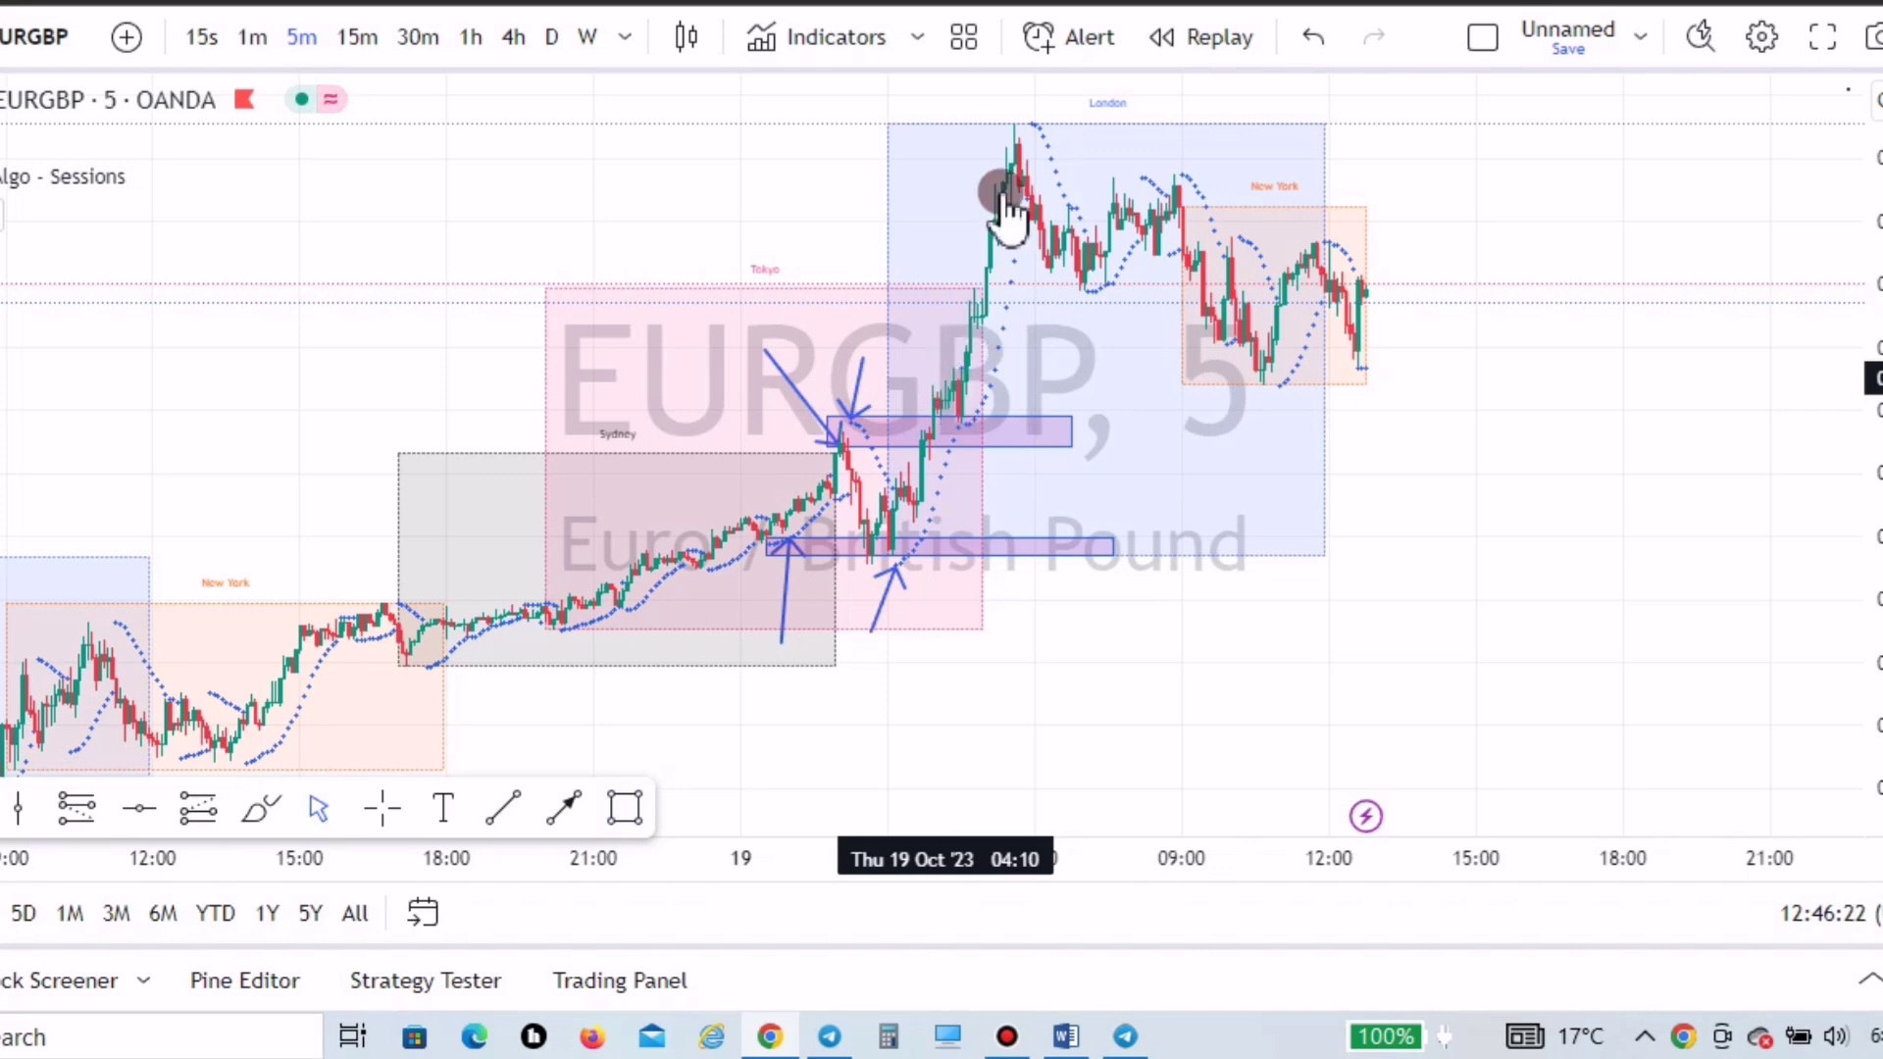
{"action": "left_click", "coordinate": [1020, 100]}
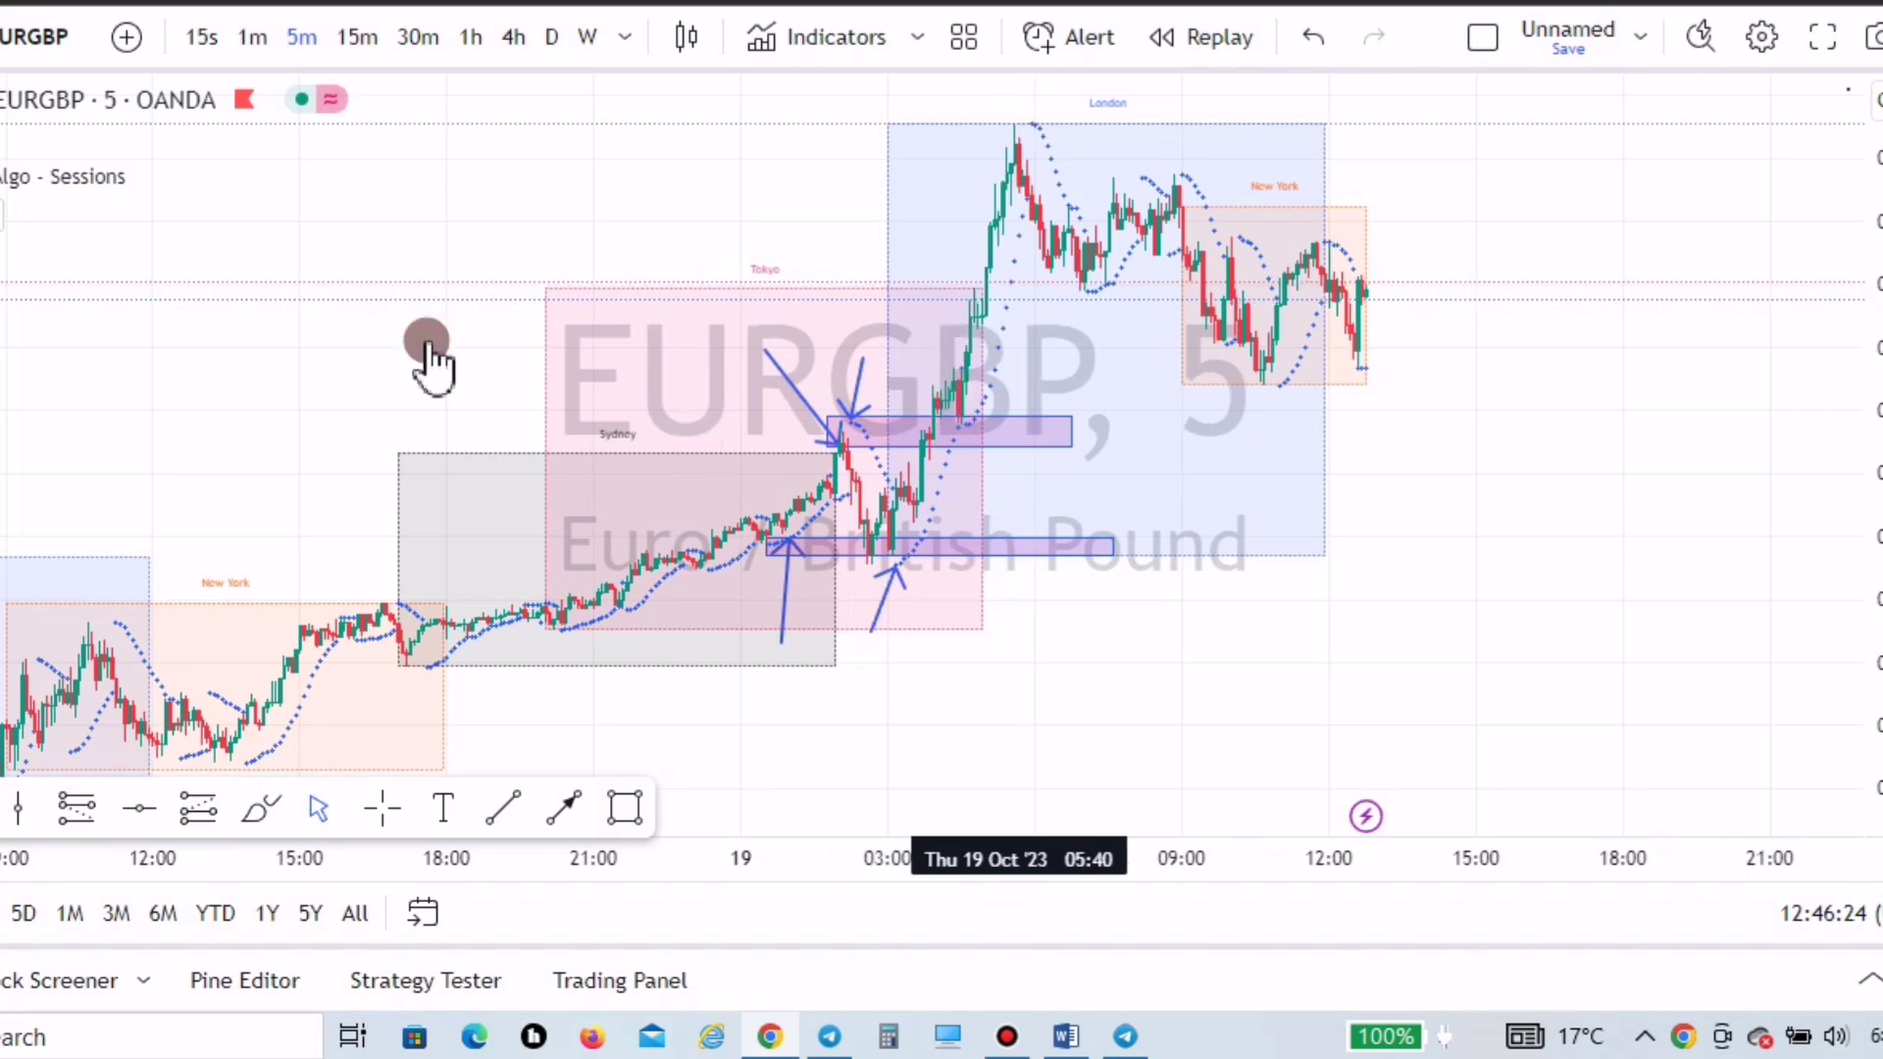
{"action": "left_click_drag", "start_coordinate": [418, 331], "coordinate": [653, 243]}
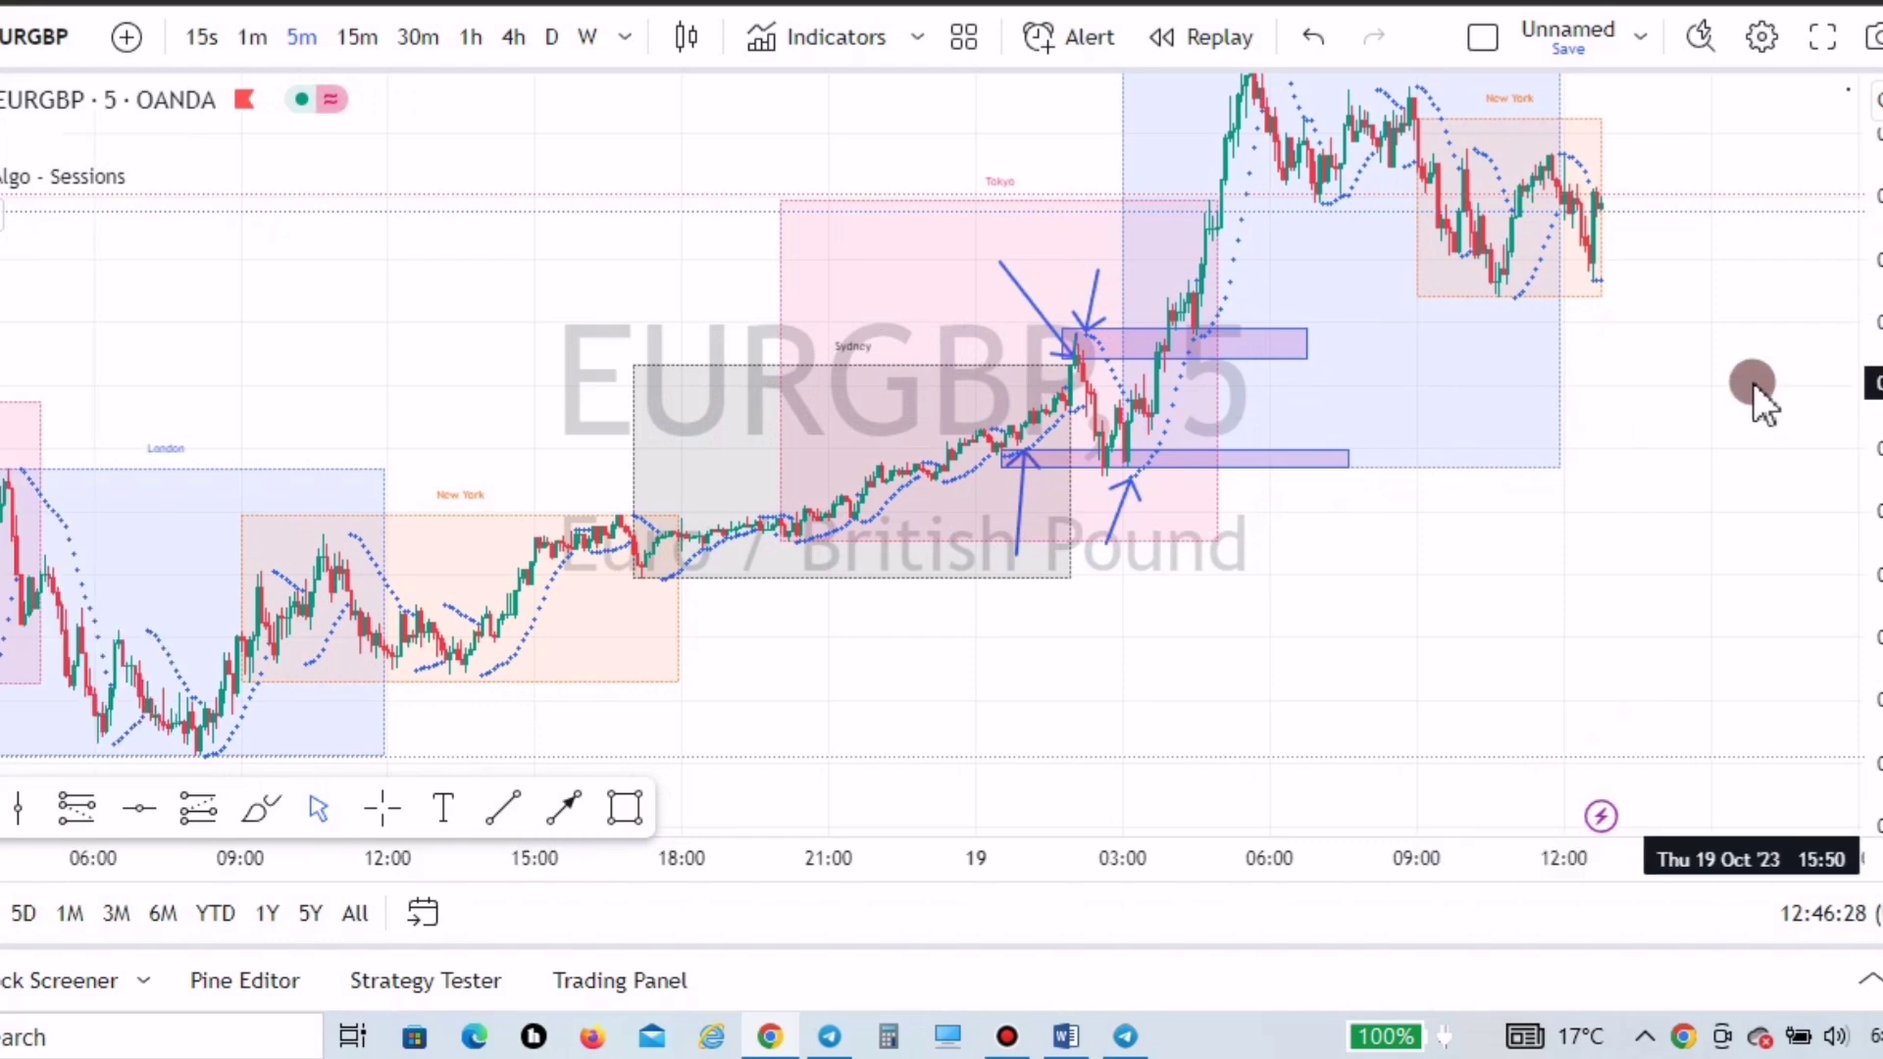
- Select GBPCHF in the guide's session table, then draw a downward arrow on its London candles
{"action": "mouse_move", "coordinate": [1065, 1039]}
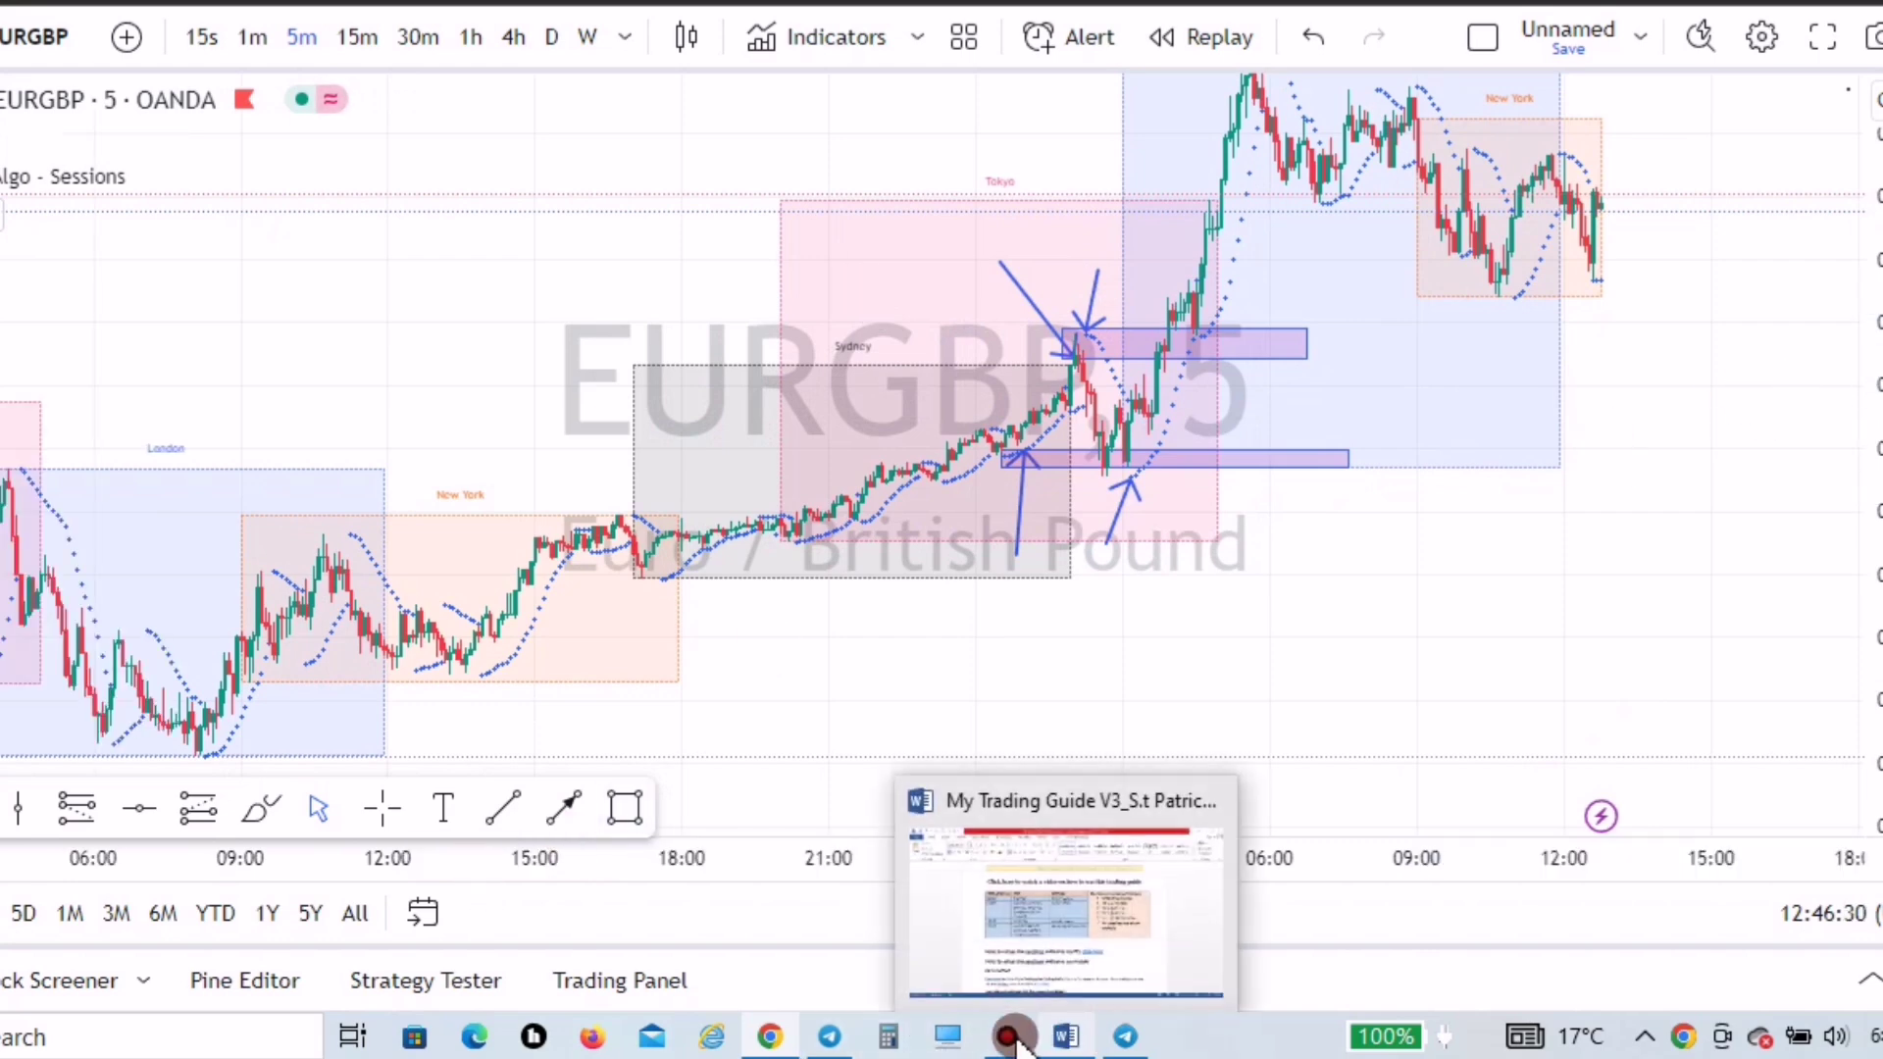
{"action": "left_click", "coordinate": [1063, 915]}
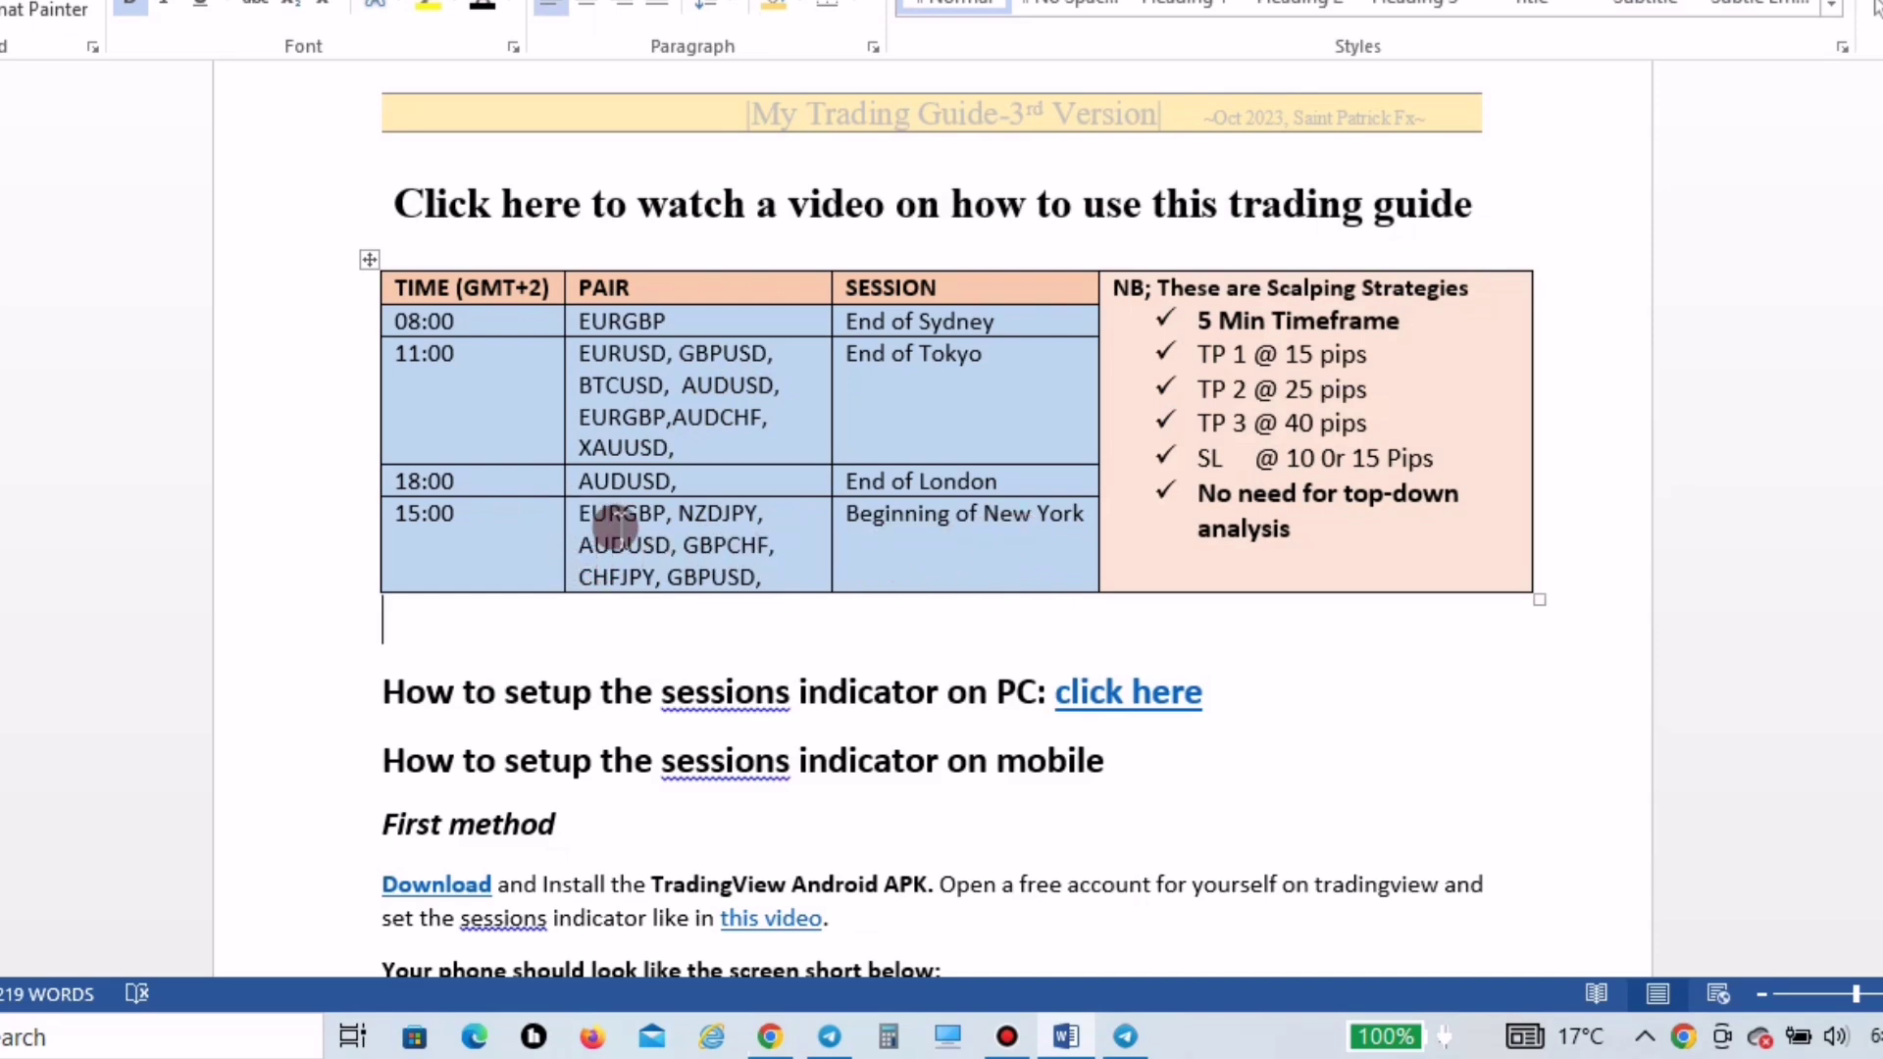
{"action": "left_click_drag", "start_coordinate": [684, 545], "coordinate": [778, 546]}
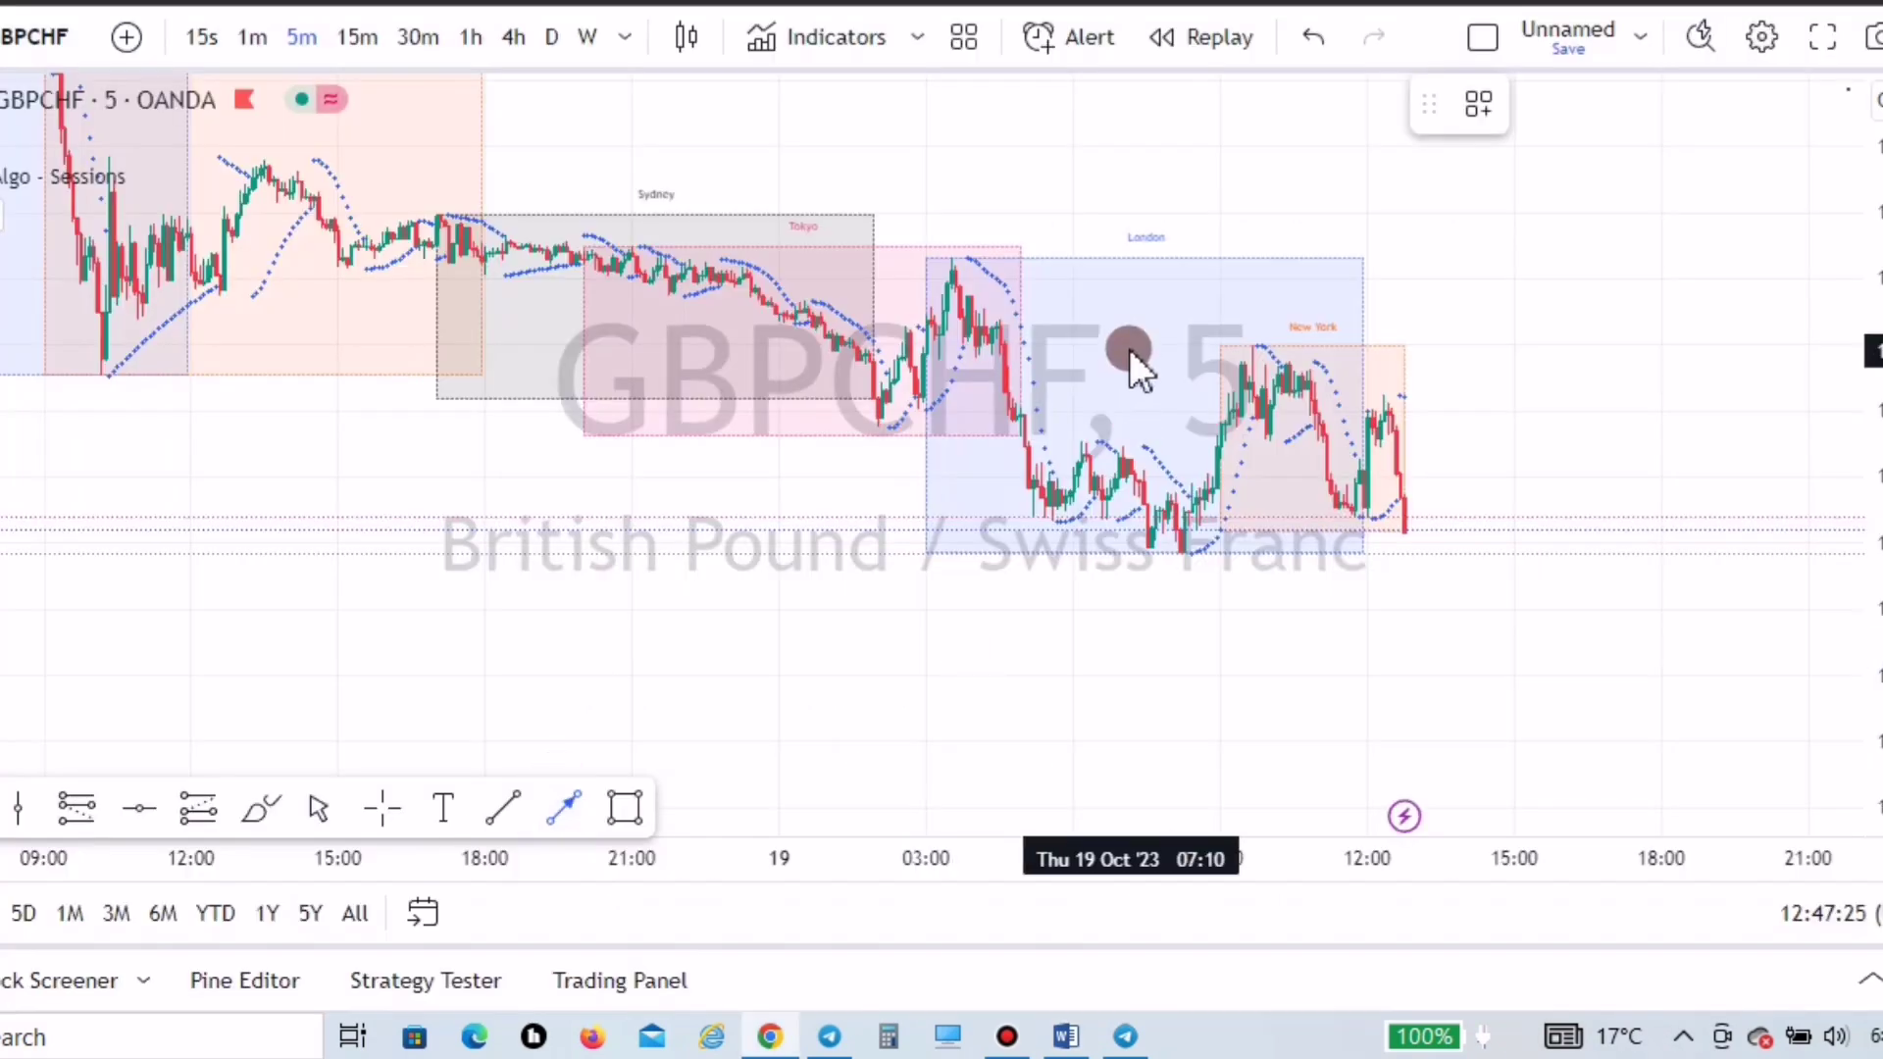
{"action": "left_click_drag", "start_coordinate": [1127, 350], "coordinate": [1214, 451]}
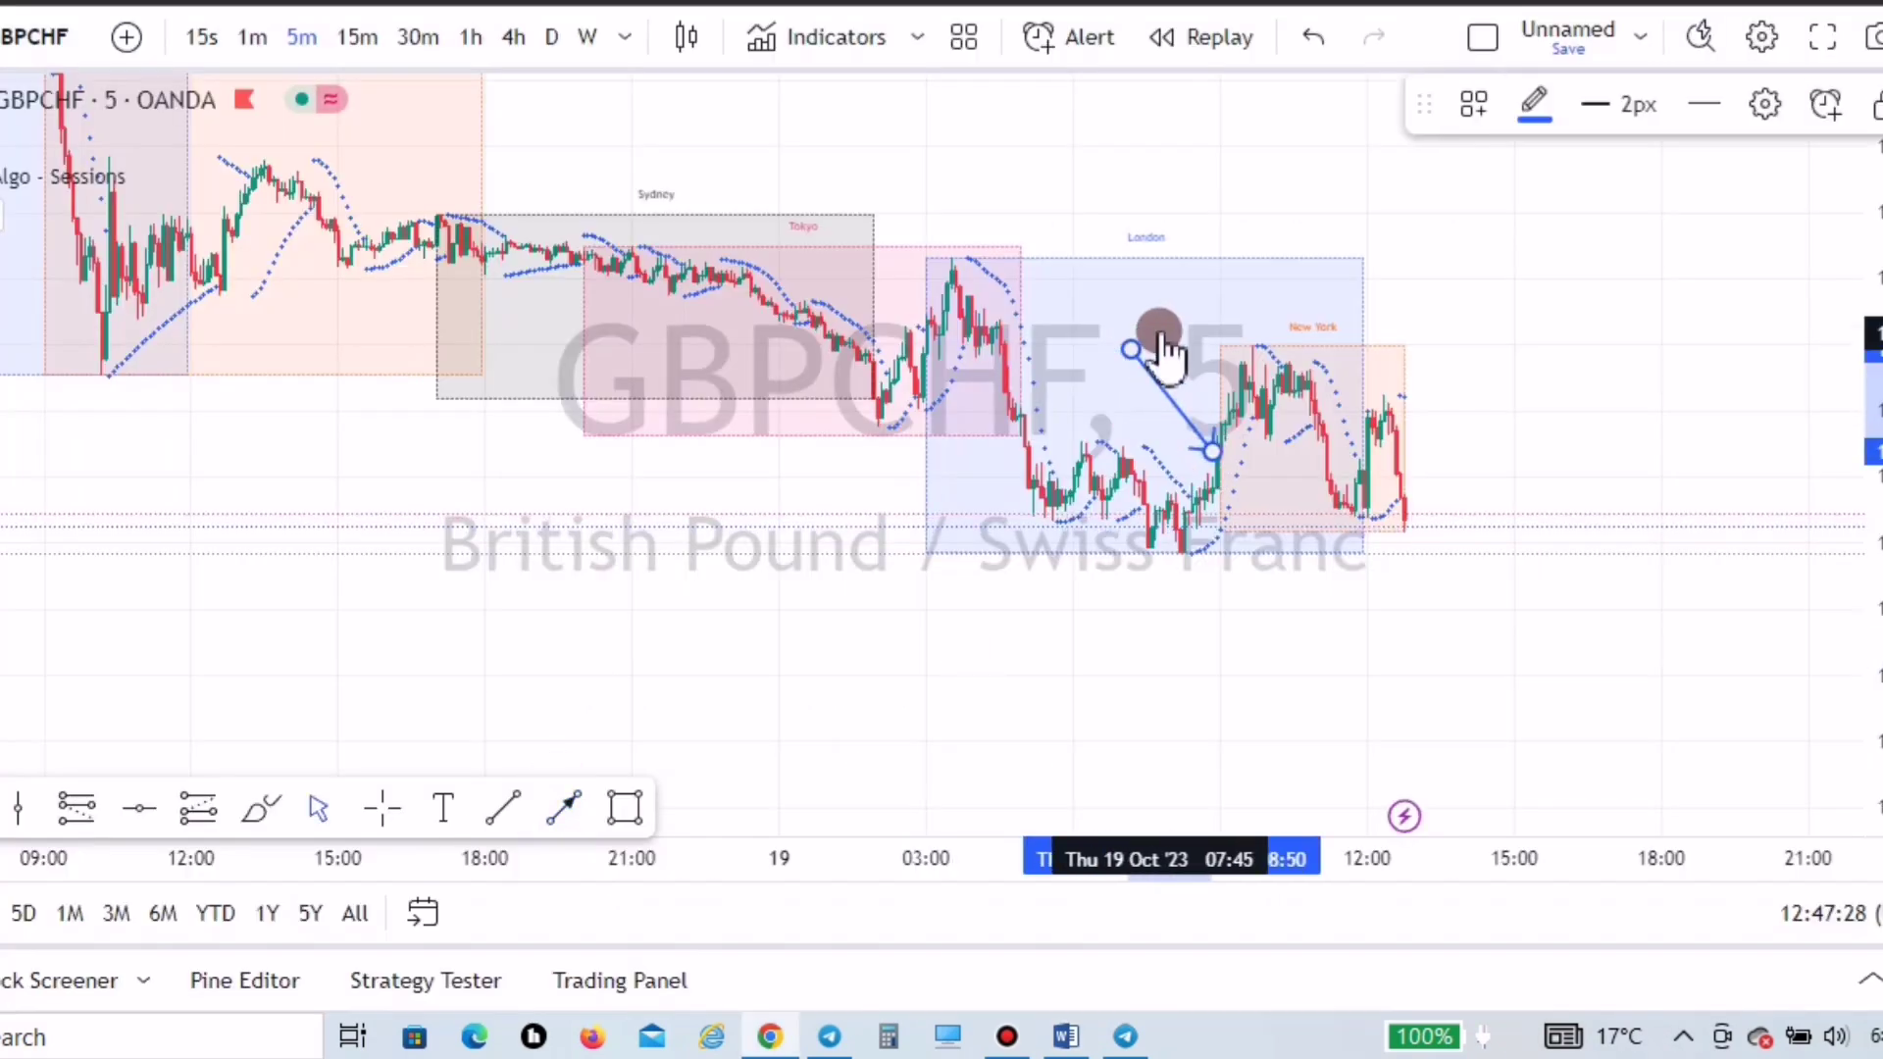
- Add an upward arrow at the London-session low and a small arrow at the dip
{"action": "left_click", "coordinate": [1216, 561]}
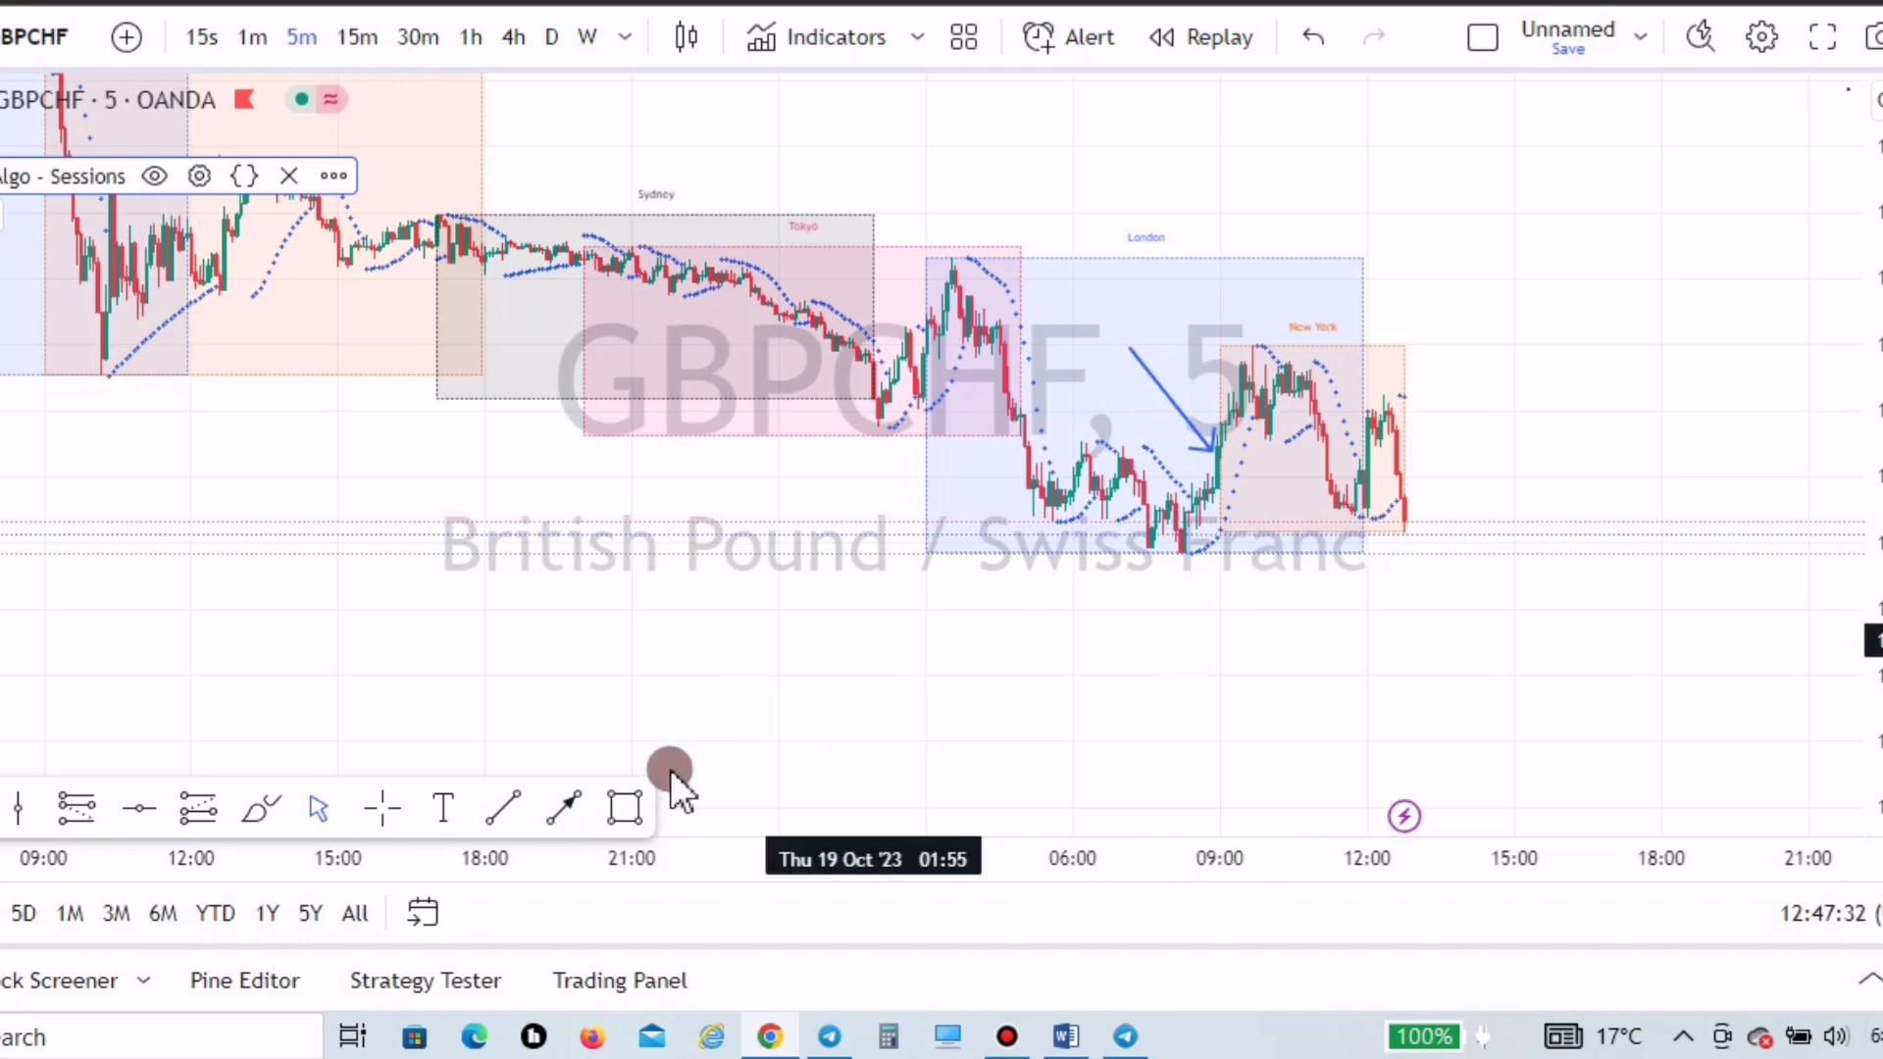
{"action": "left_click", "coordinate": [1204, 631]}
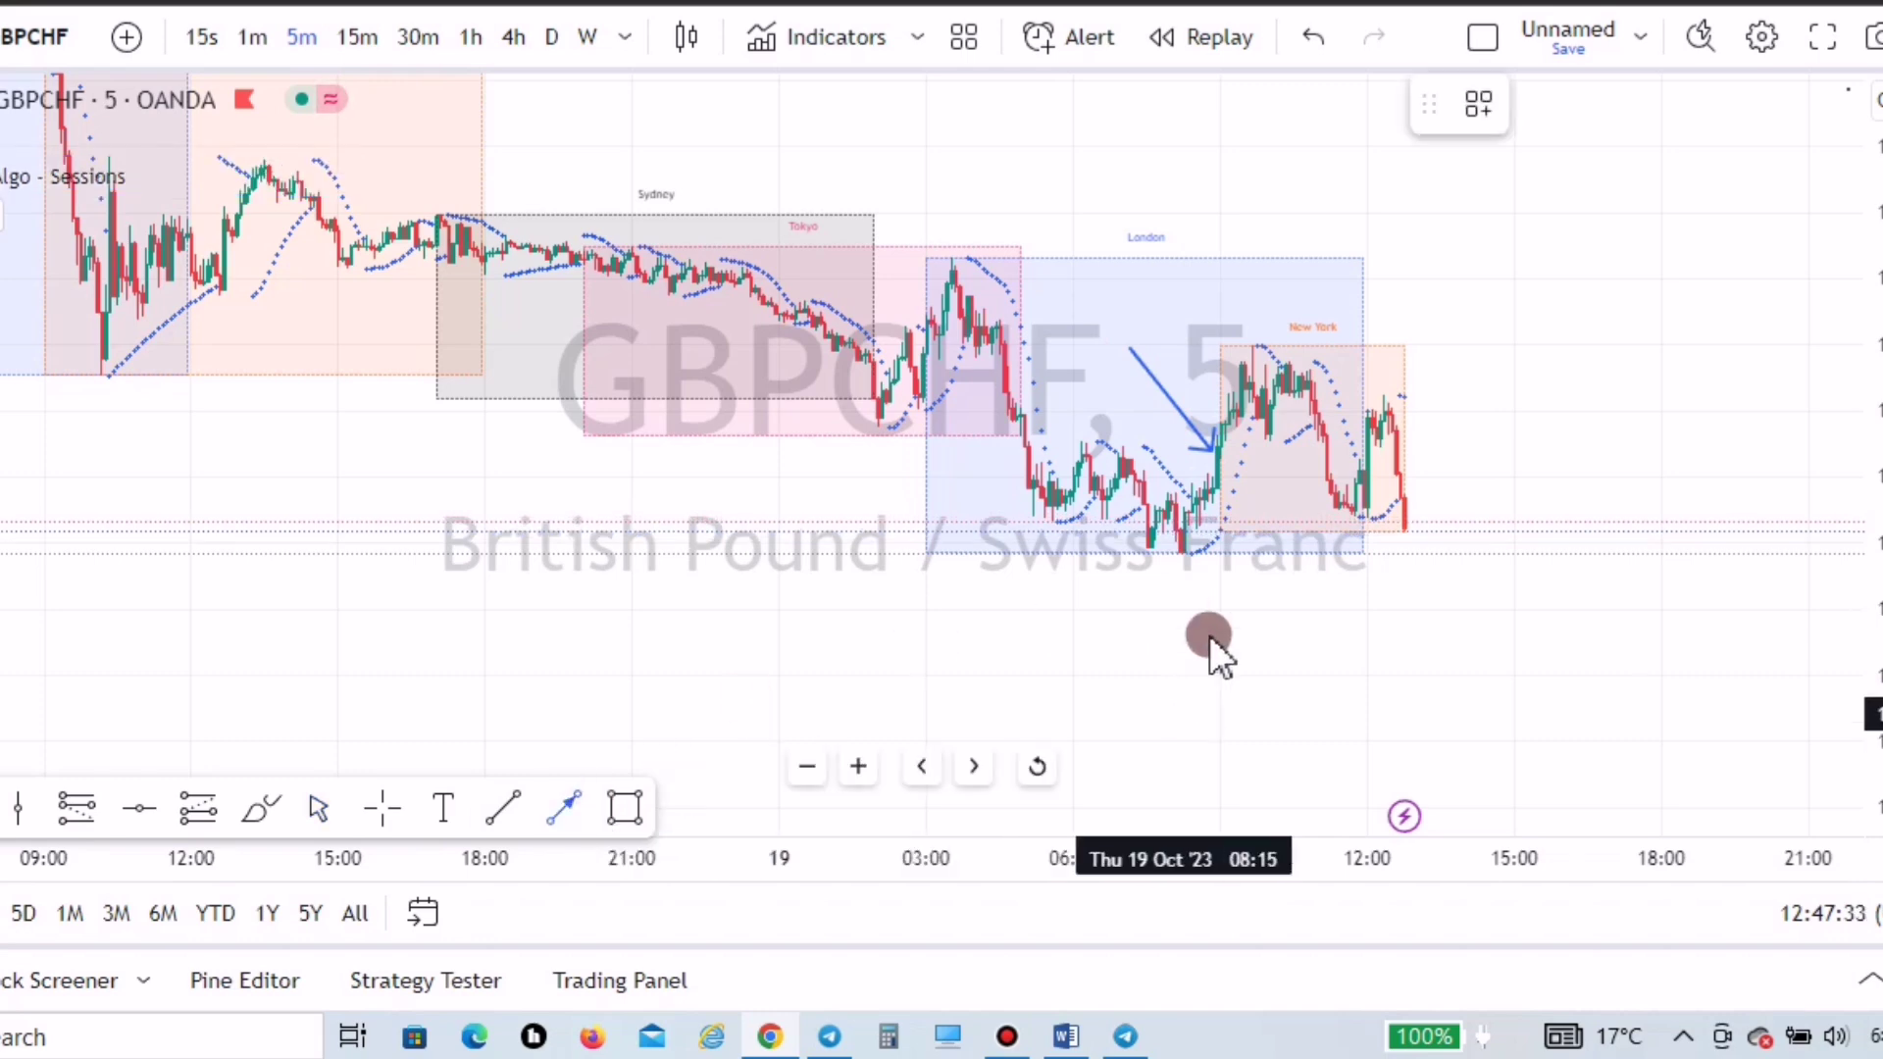
{"action": "left_click", "coordinate": [1192, 563]}
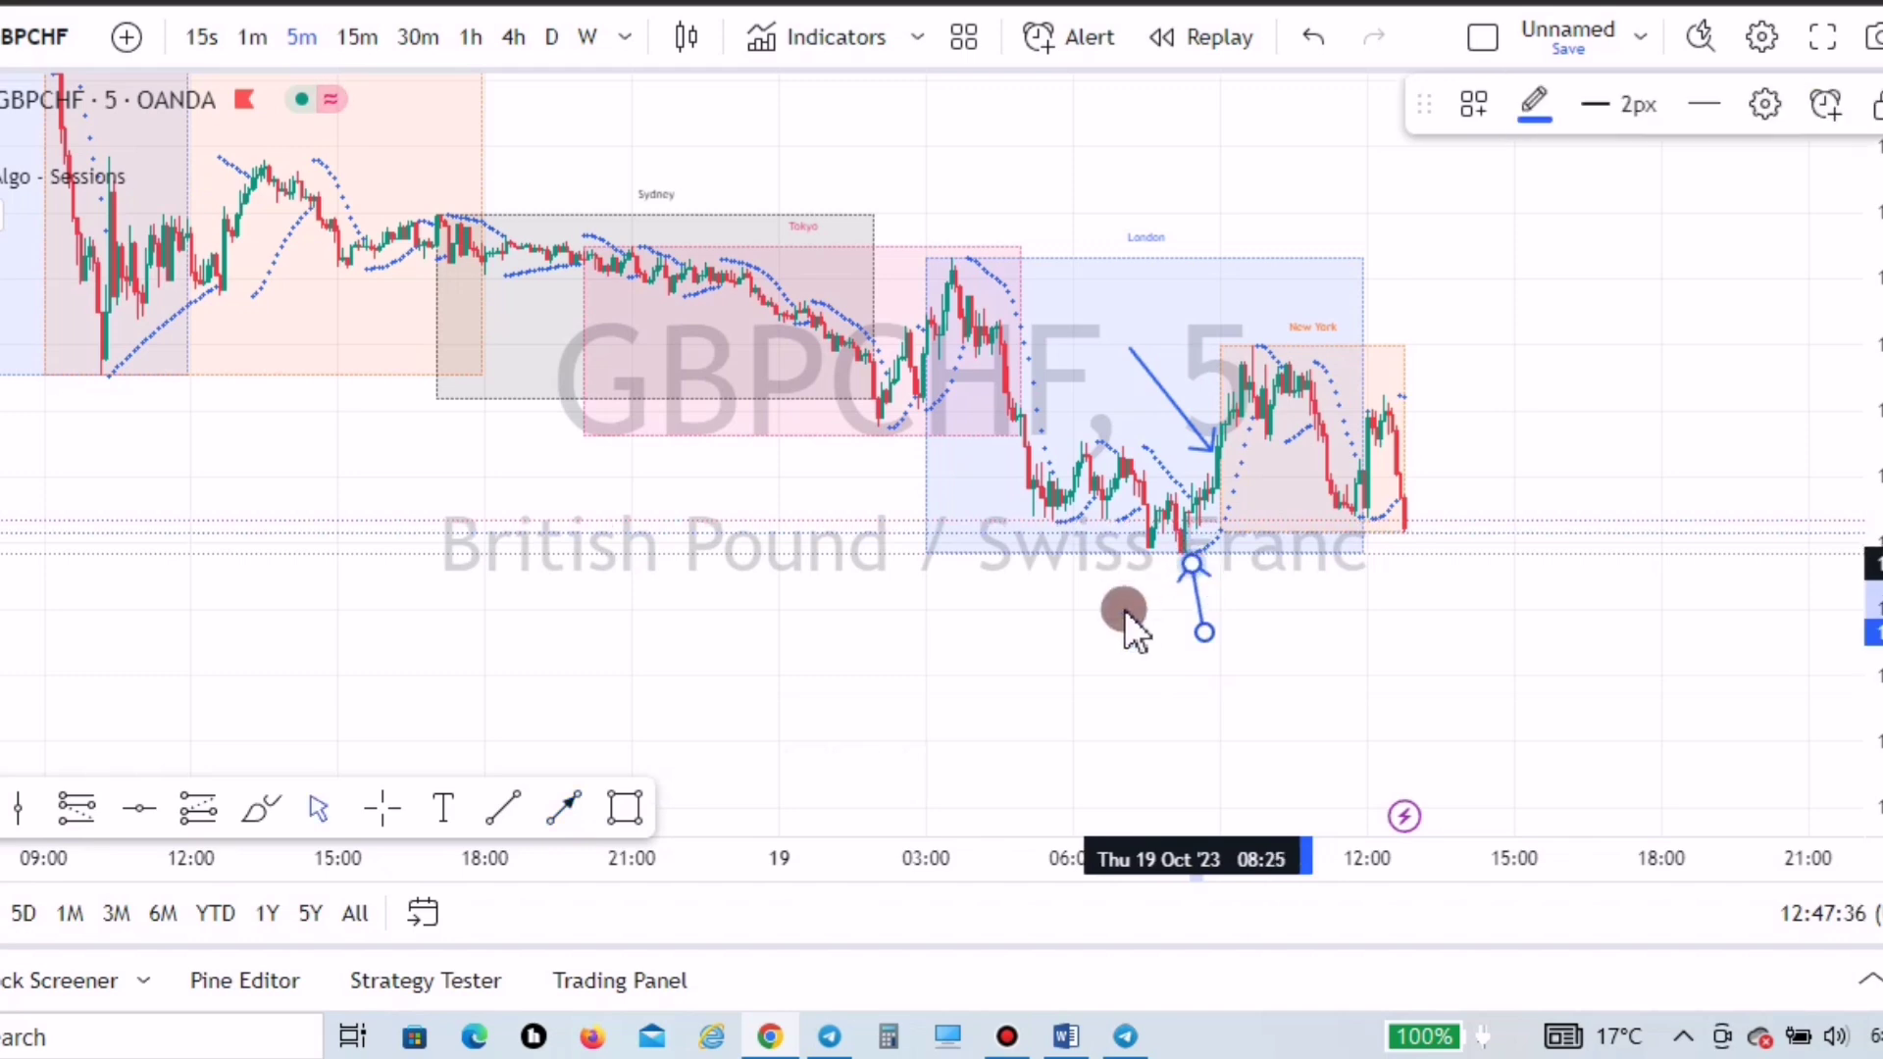
{"action": "left_click", "coordinate": [750, 687]}
{"action": "left_click", "coordinate": [586, 798]}
{"action": "left_click", "coordinate": [1163, 404]}
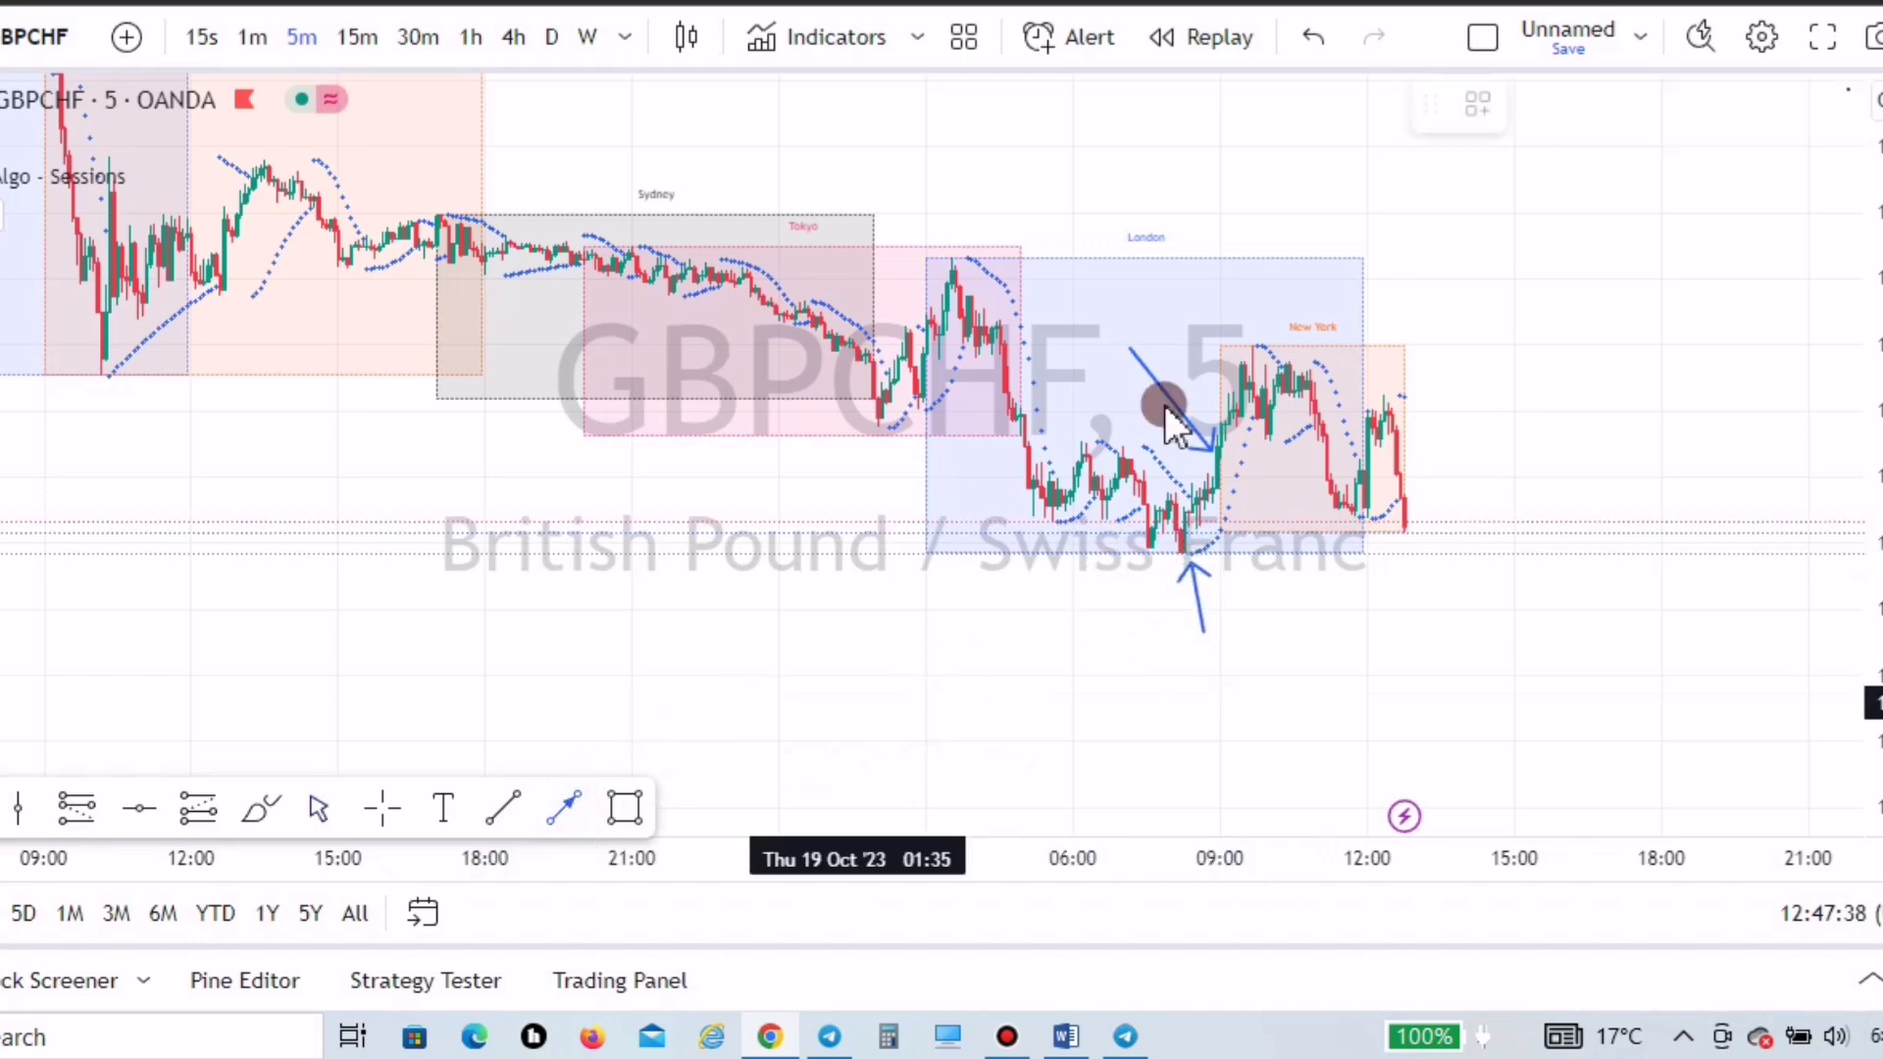
{"action": "left_click", "coordinate": [1145, 445]}
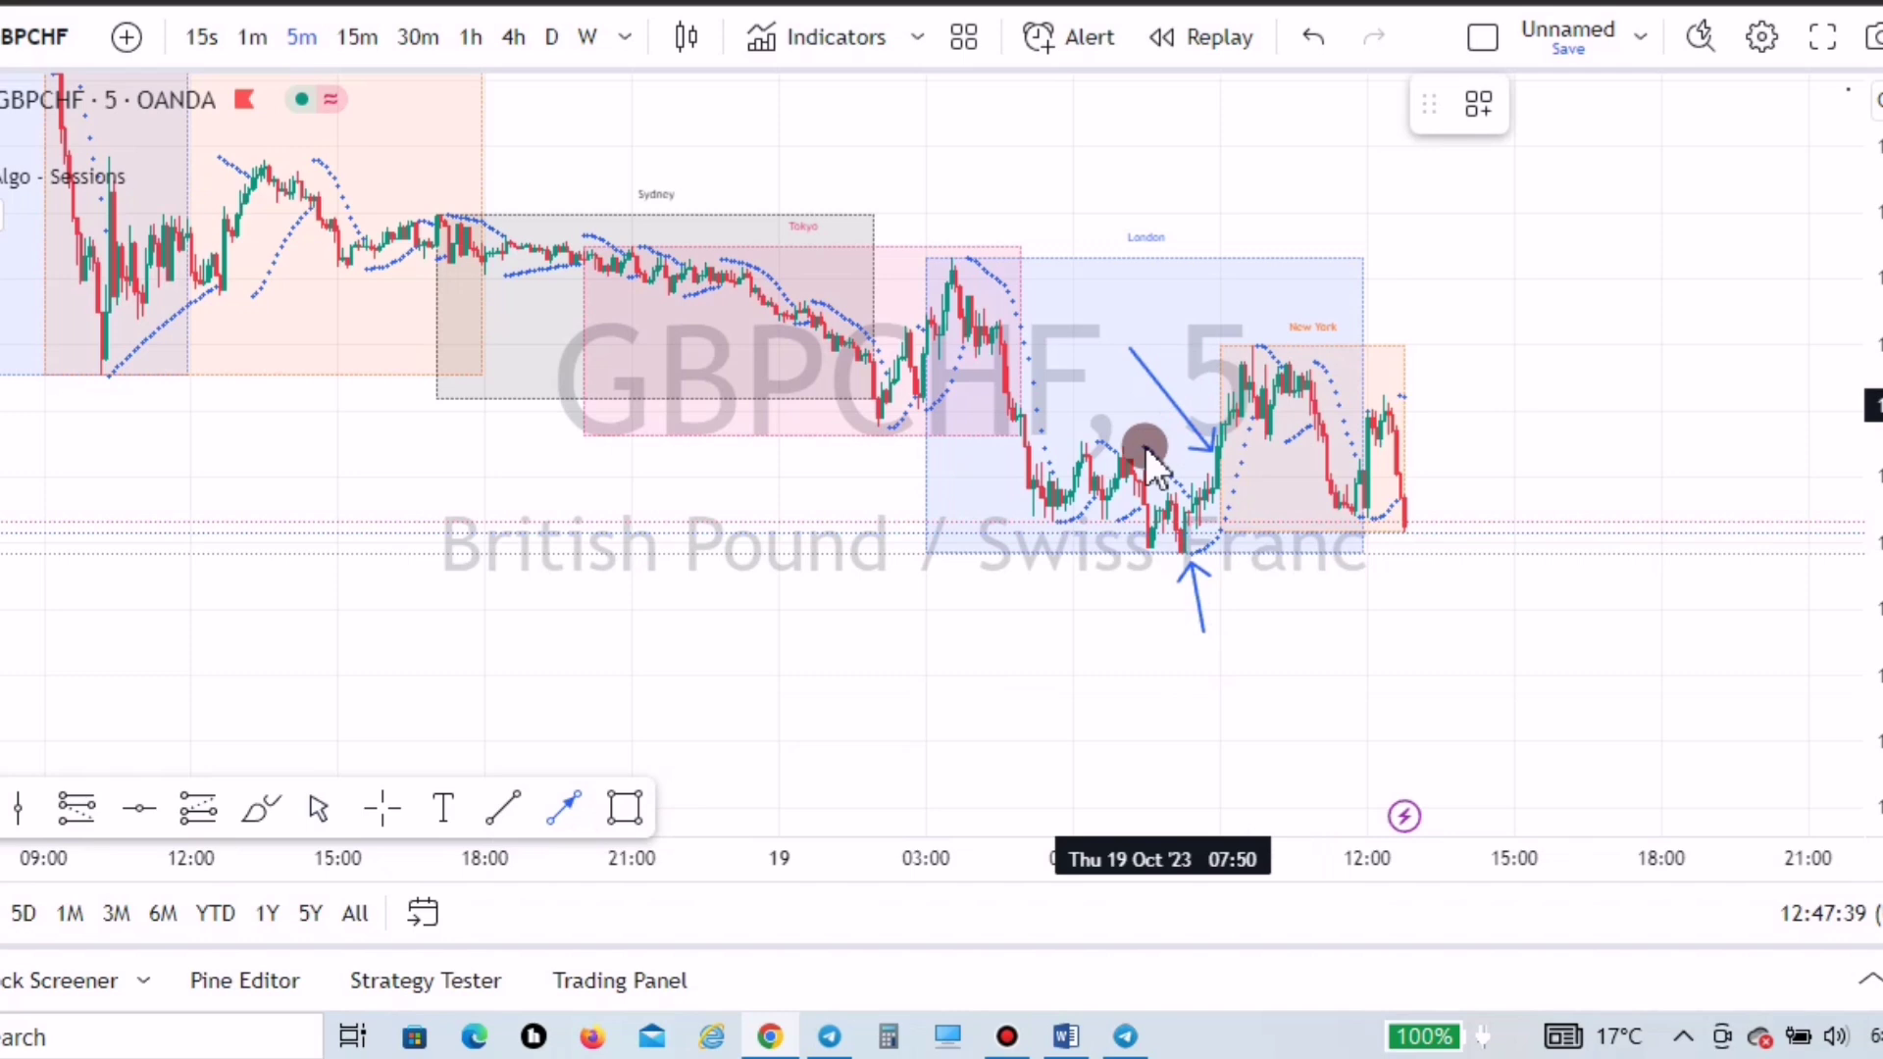
{"action": "left_click", "coordinate": [755, 593]}
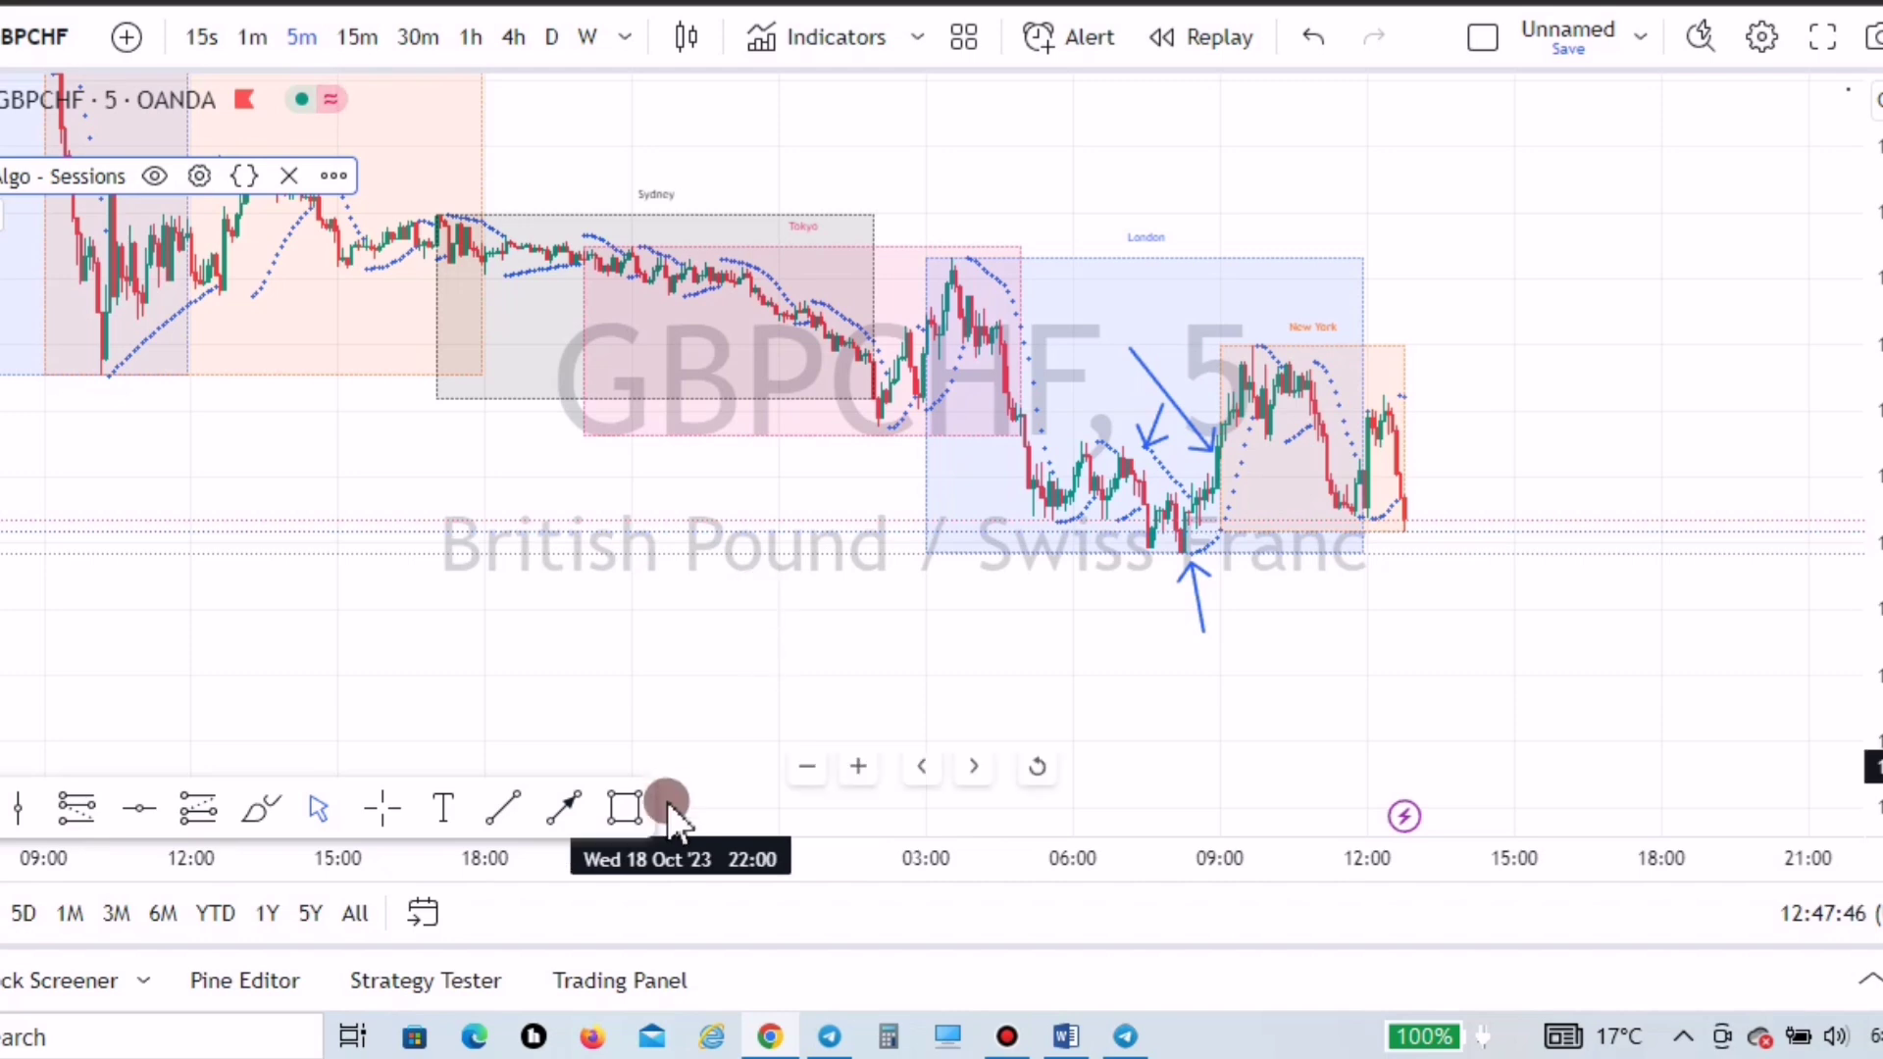
- Draw a flat zone box at the London low stretched to 16:30, plus a thin box at the arrowed level
{"action": "left_click", "coordinate": [624, 807]}
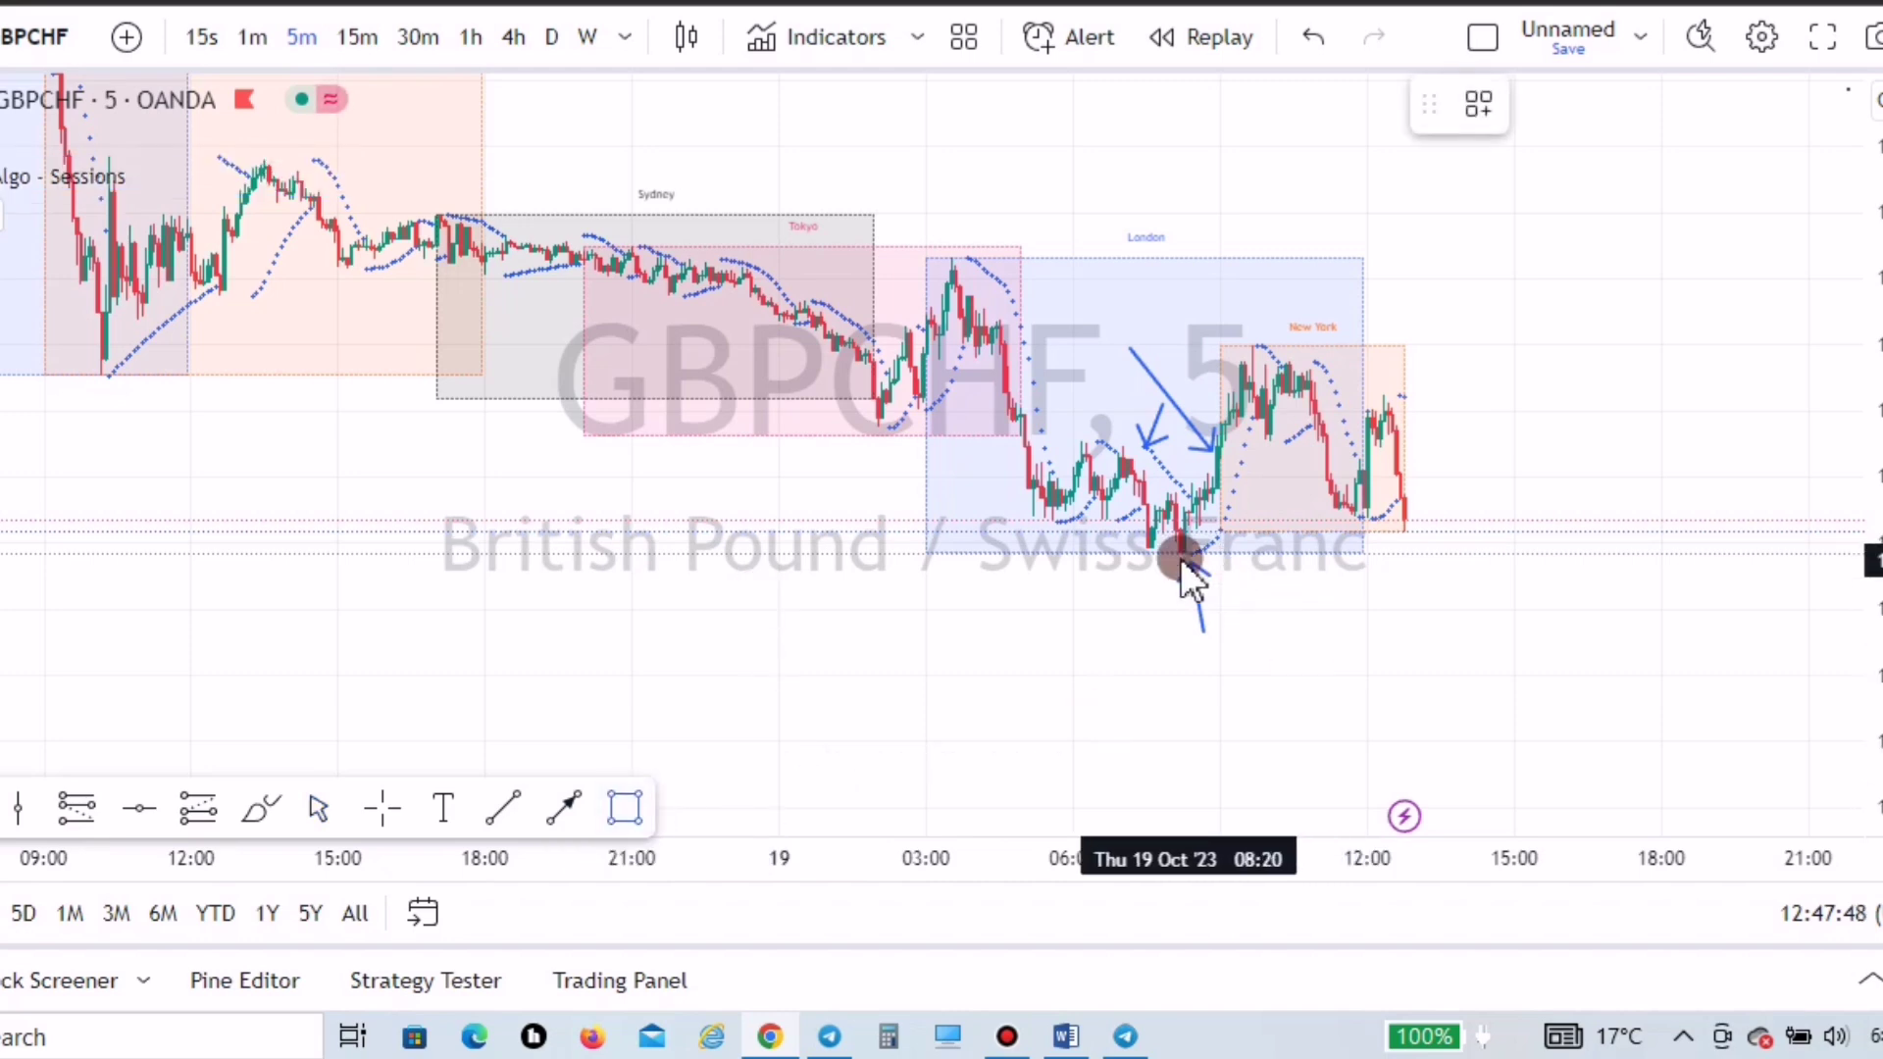
{"action": "left_click_drag", "start_coordinate": [1175, 541], "coordinate": [1351, 539]}
{"action": "left_click_drag", "start_coordinate": [1530, 542], "coordinate": [1591, 557]}
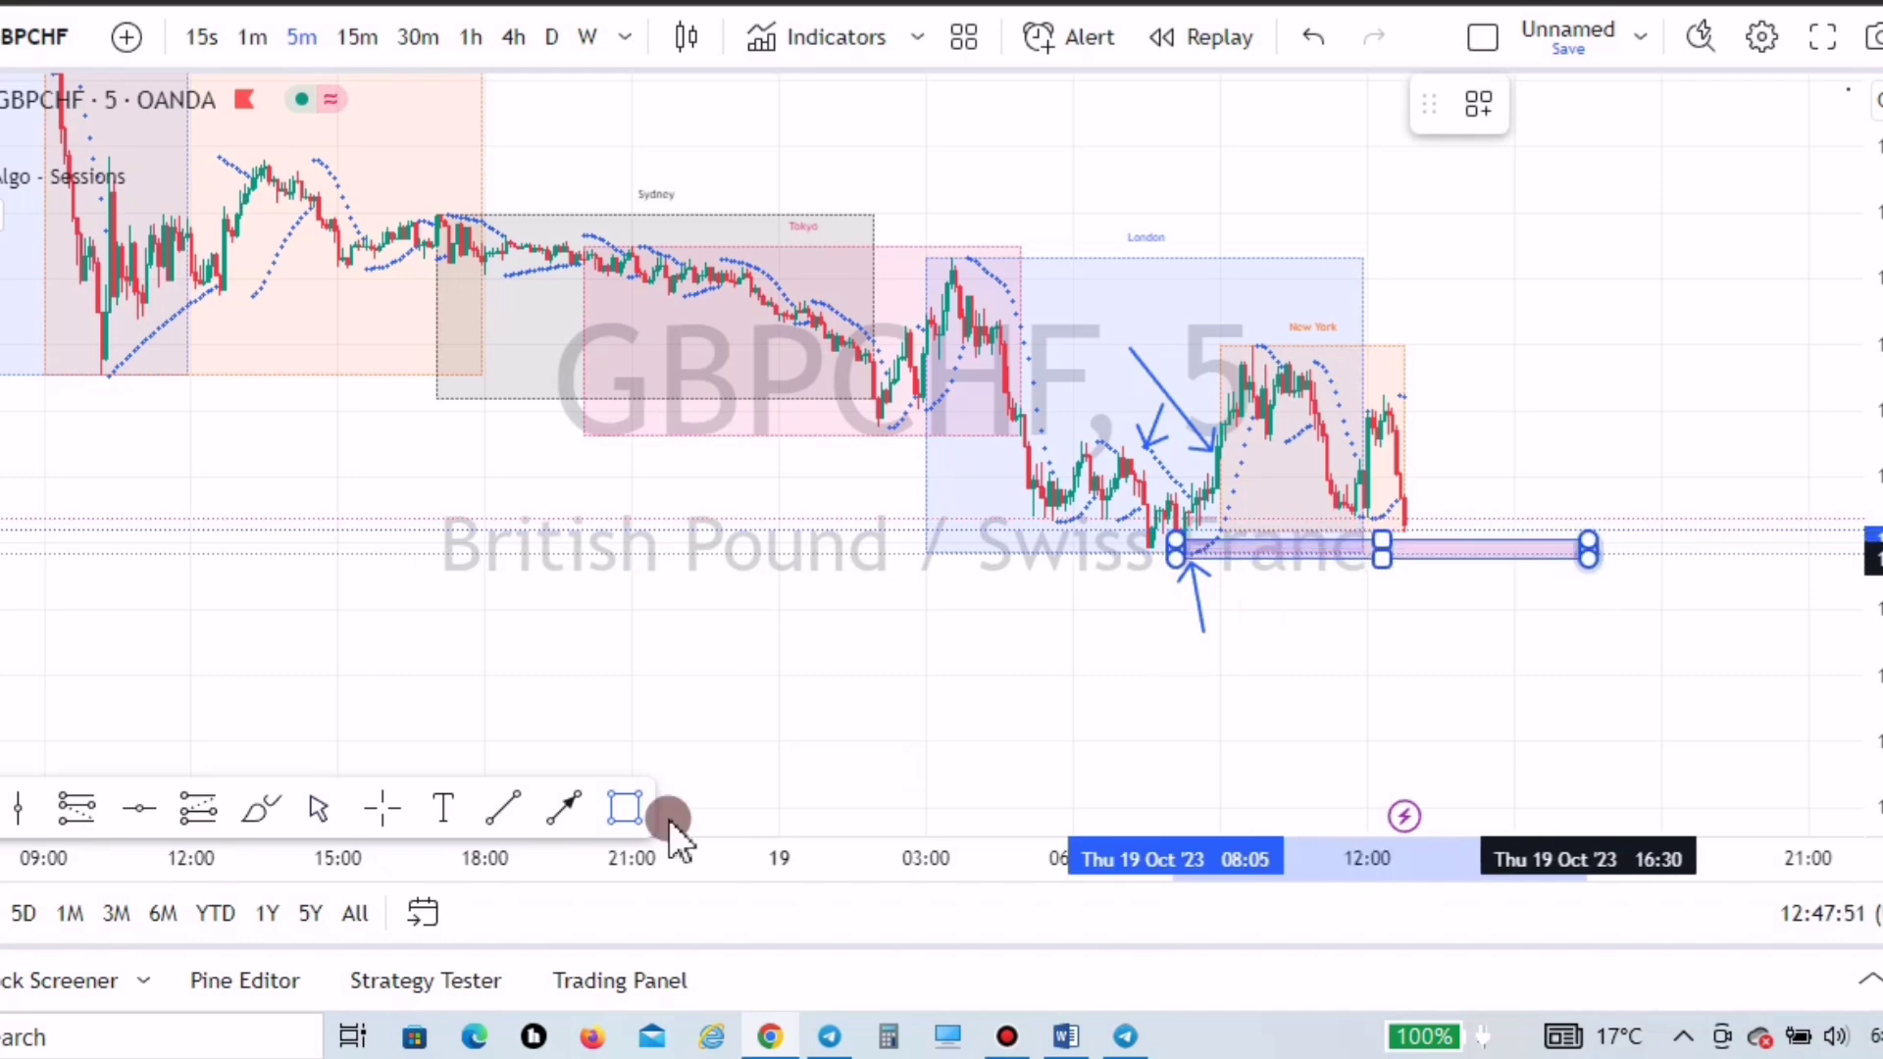
{"action": "left_click", "coordinate": [623, 819]}
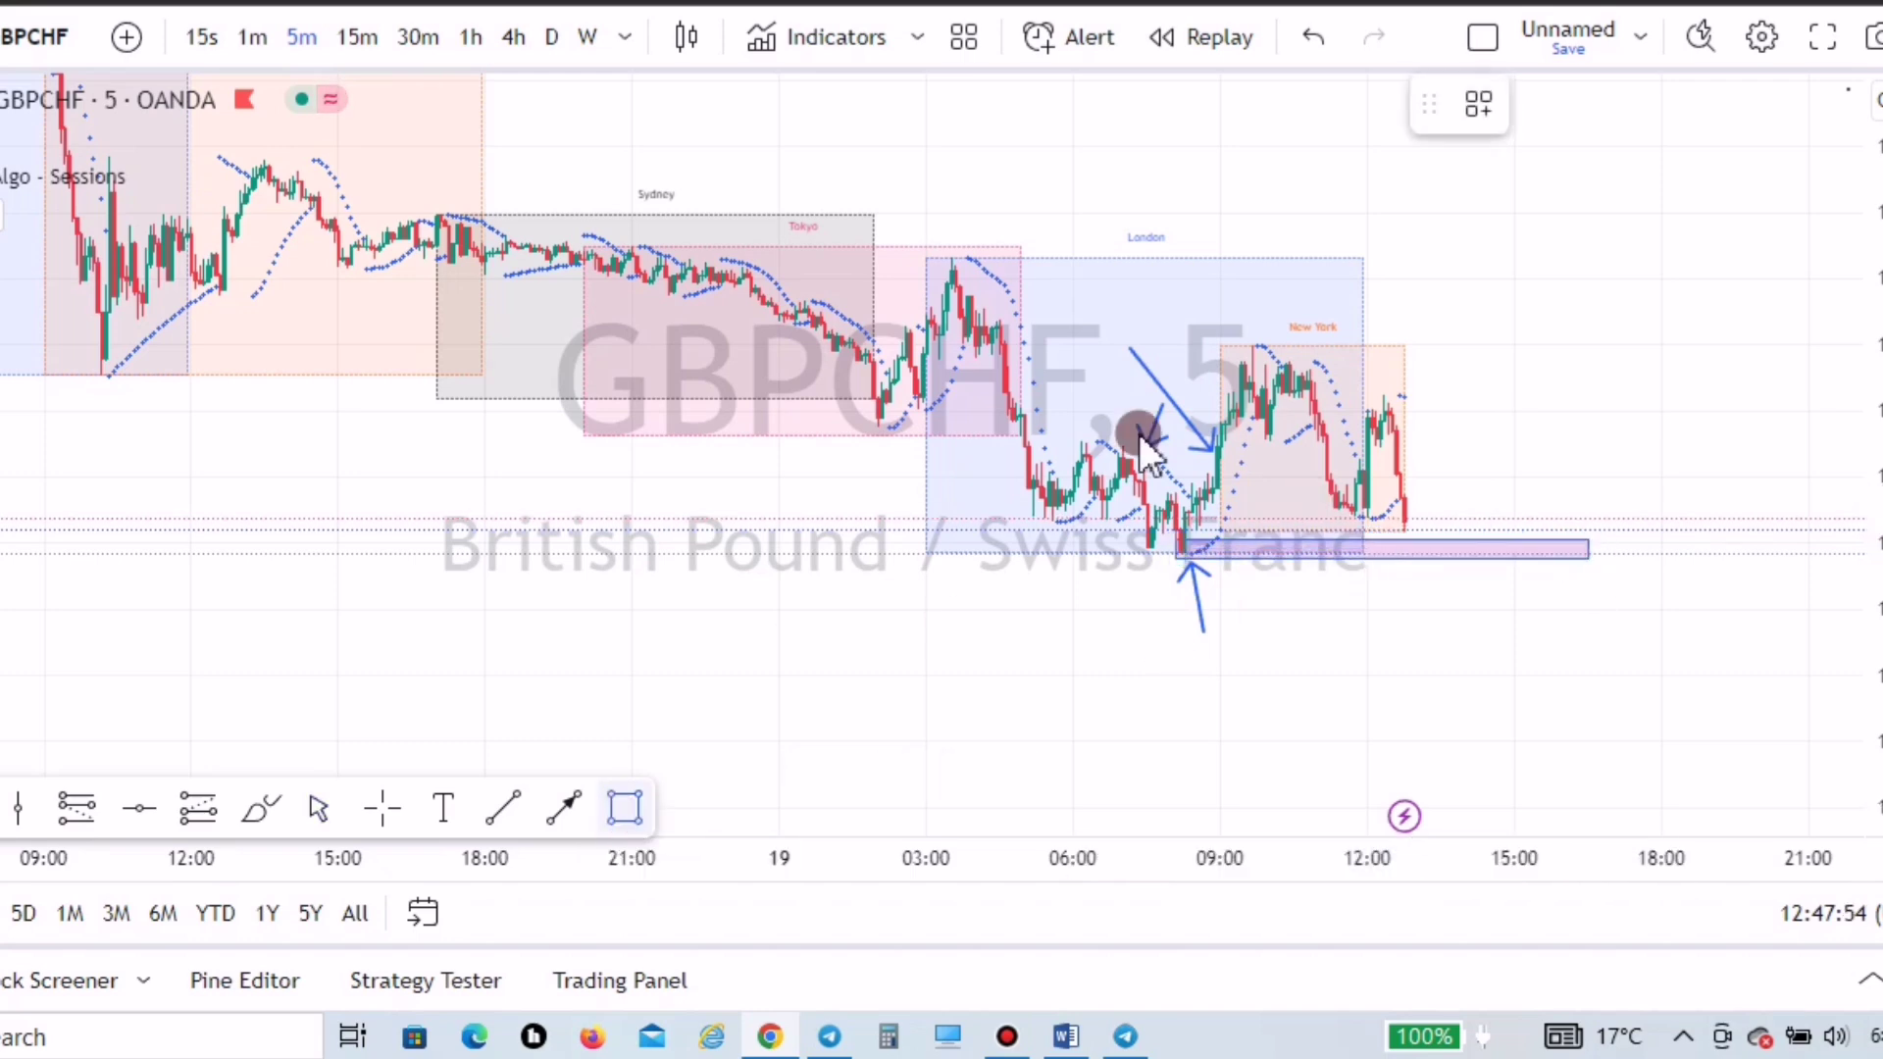
{"action": "left_click_drag", "start_coordinate": [1262, 445], "coordinate": [1286, 456]}
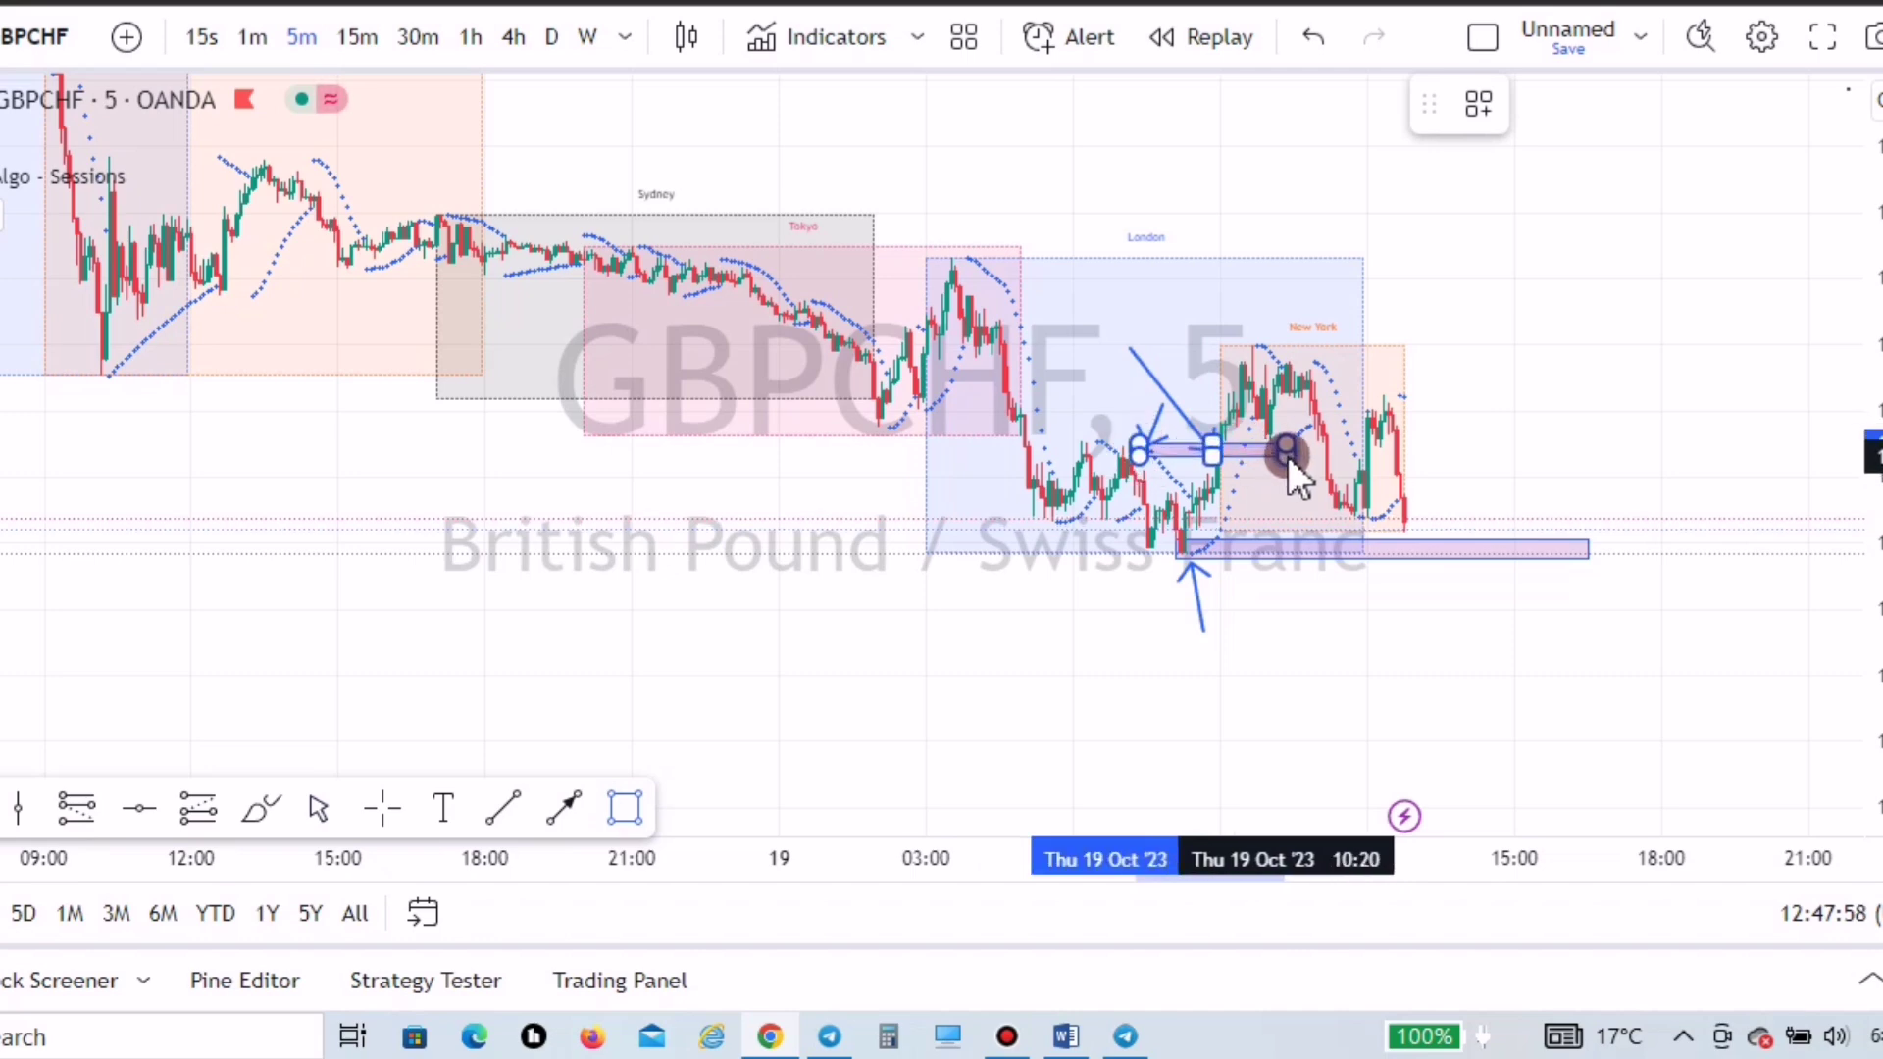
{"action": "left_click", "coordinate": [1290, 454]}
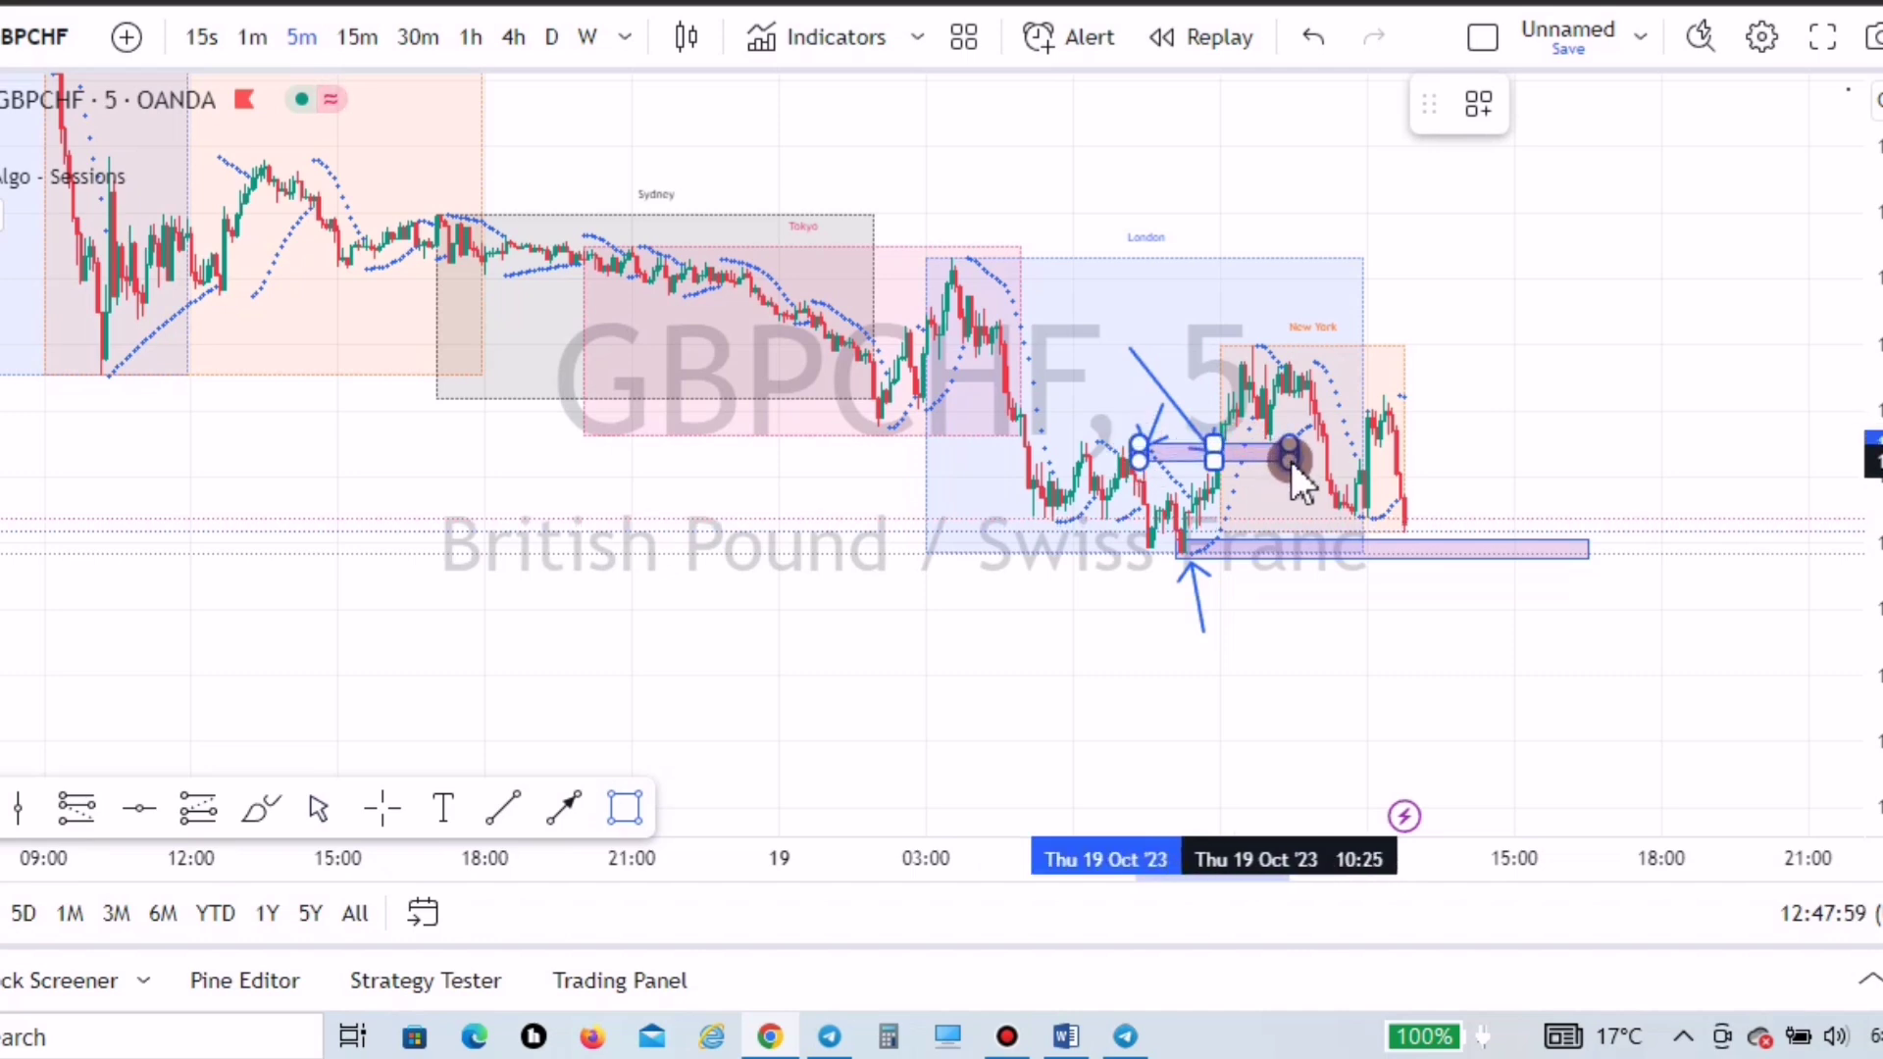
{"action": "left_click", "coordinate": [1264, 603]}
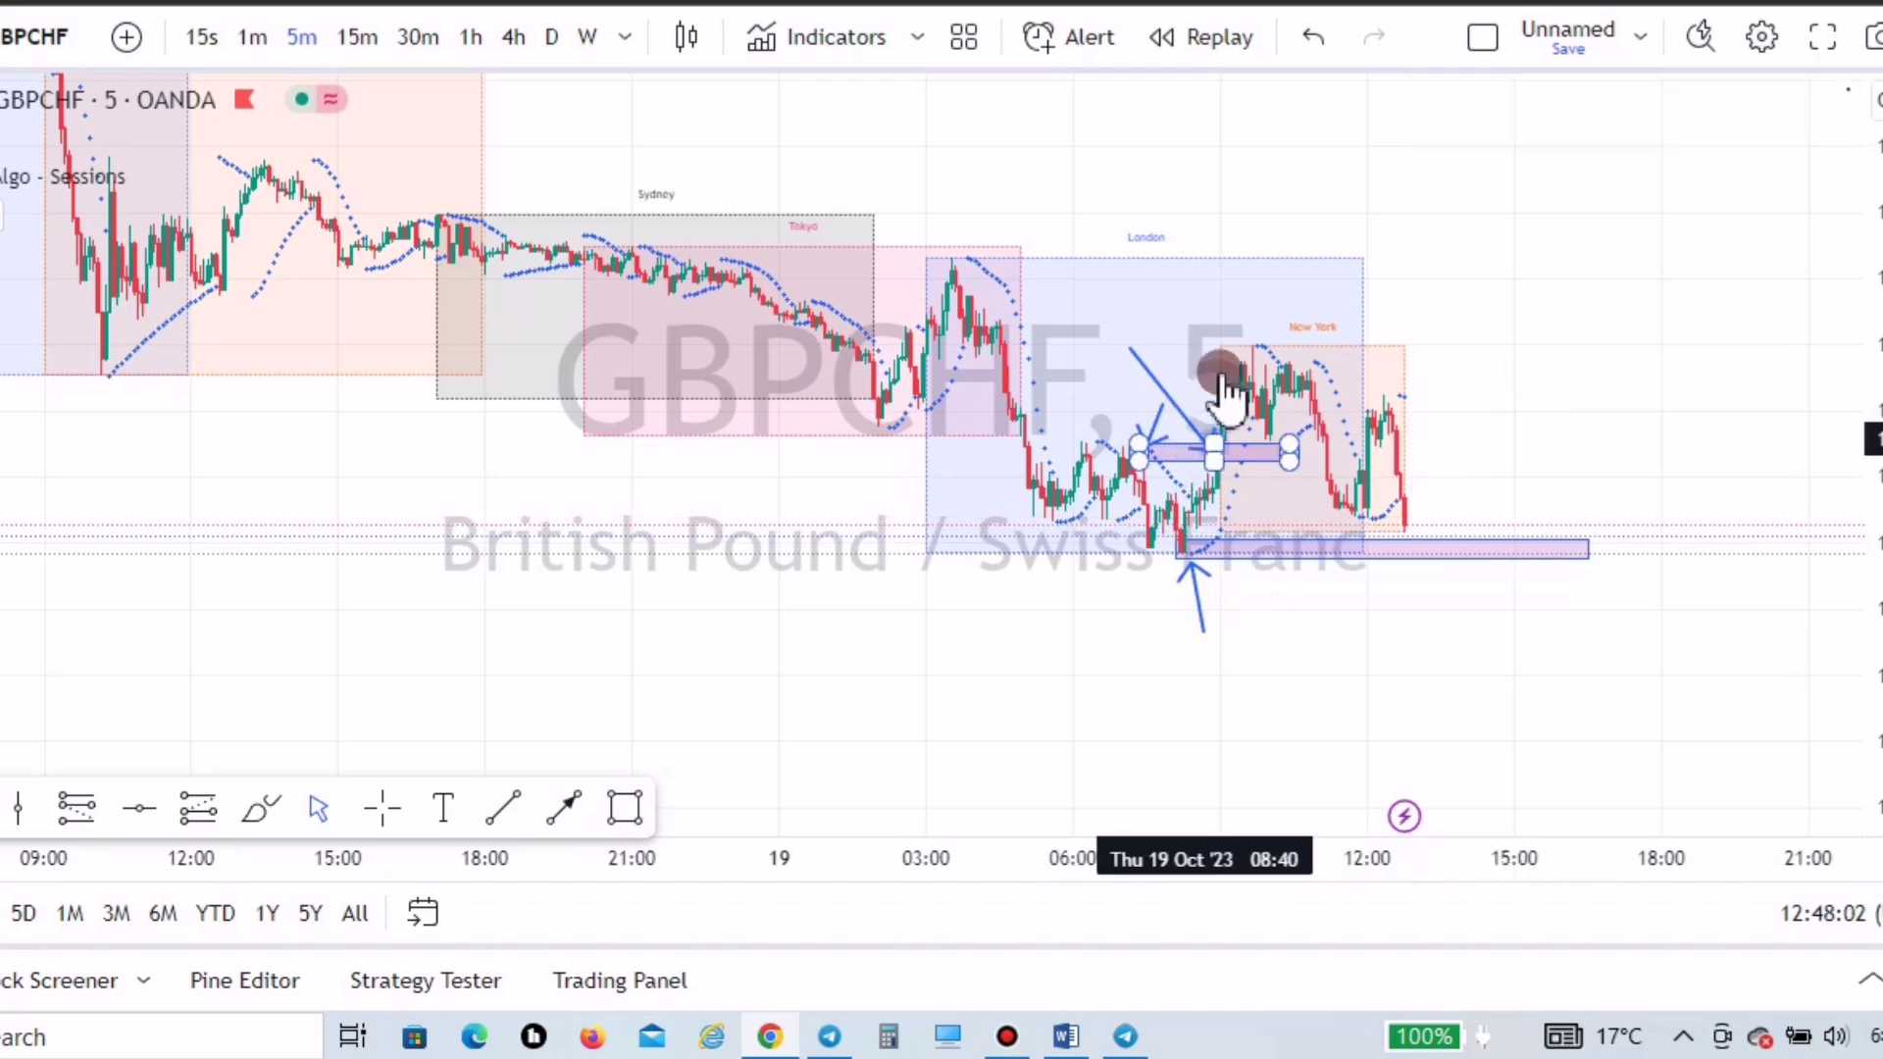
{"action": "left_click", "coordinate": [1513, 353]}
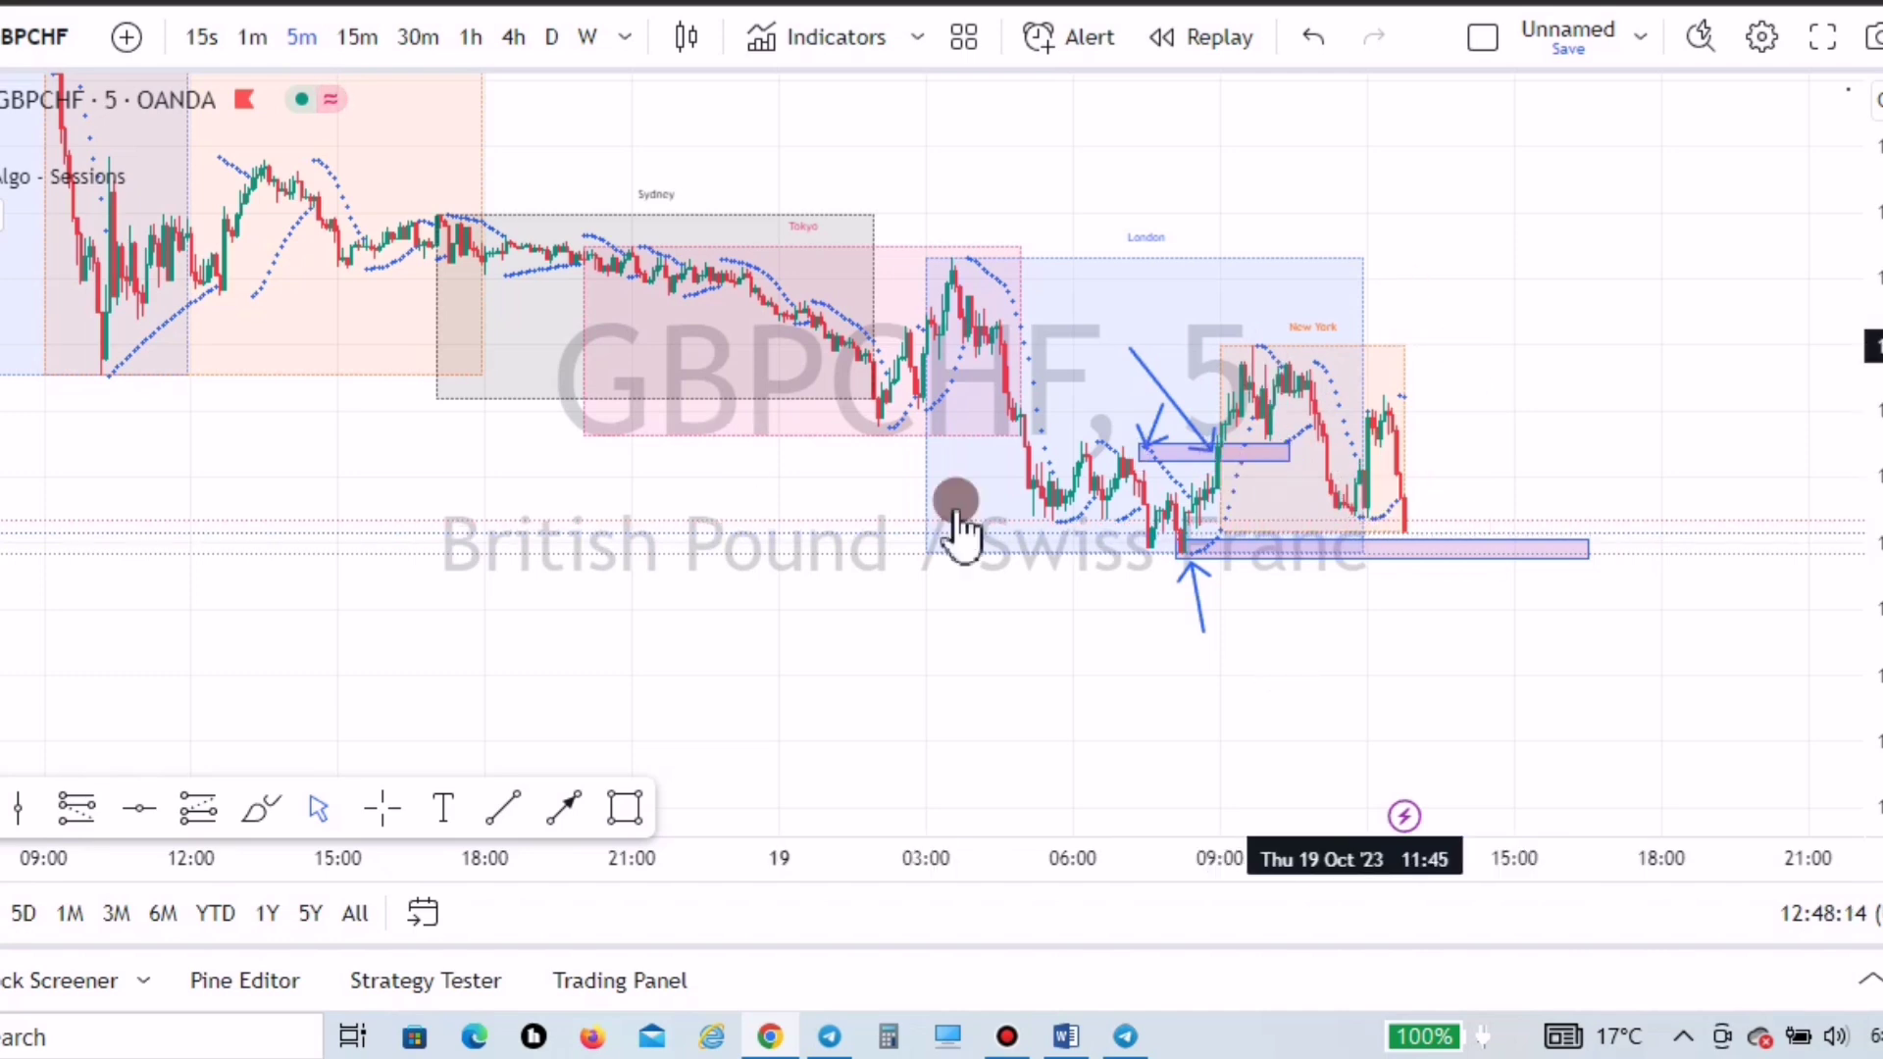
- Pan back to 18 Oct and mark the London drop and peak with two arrows
{"action": "left_click_drag", "start_coordinate": [584, 586], "coordinate": [870, 693]}
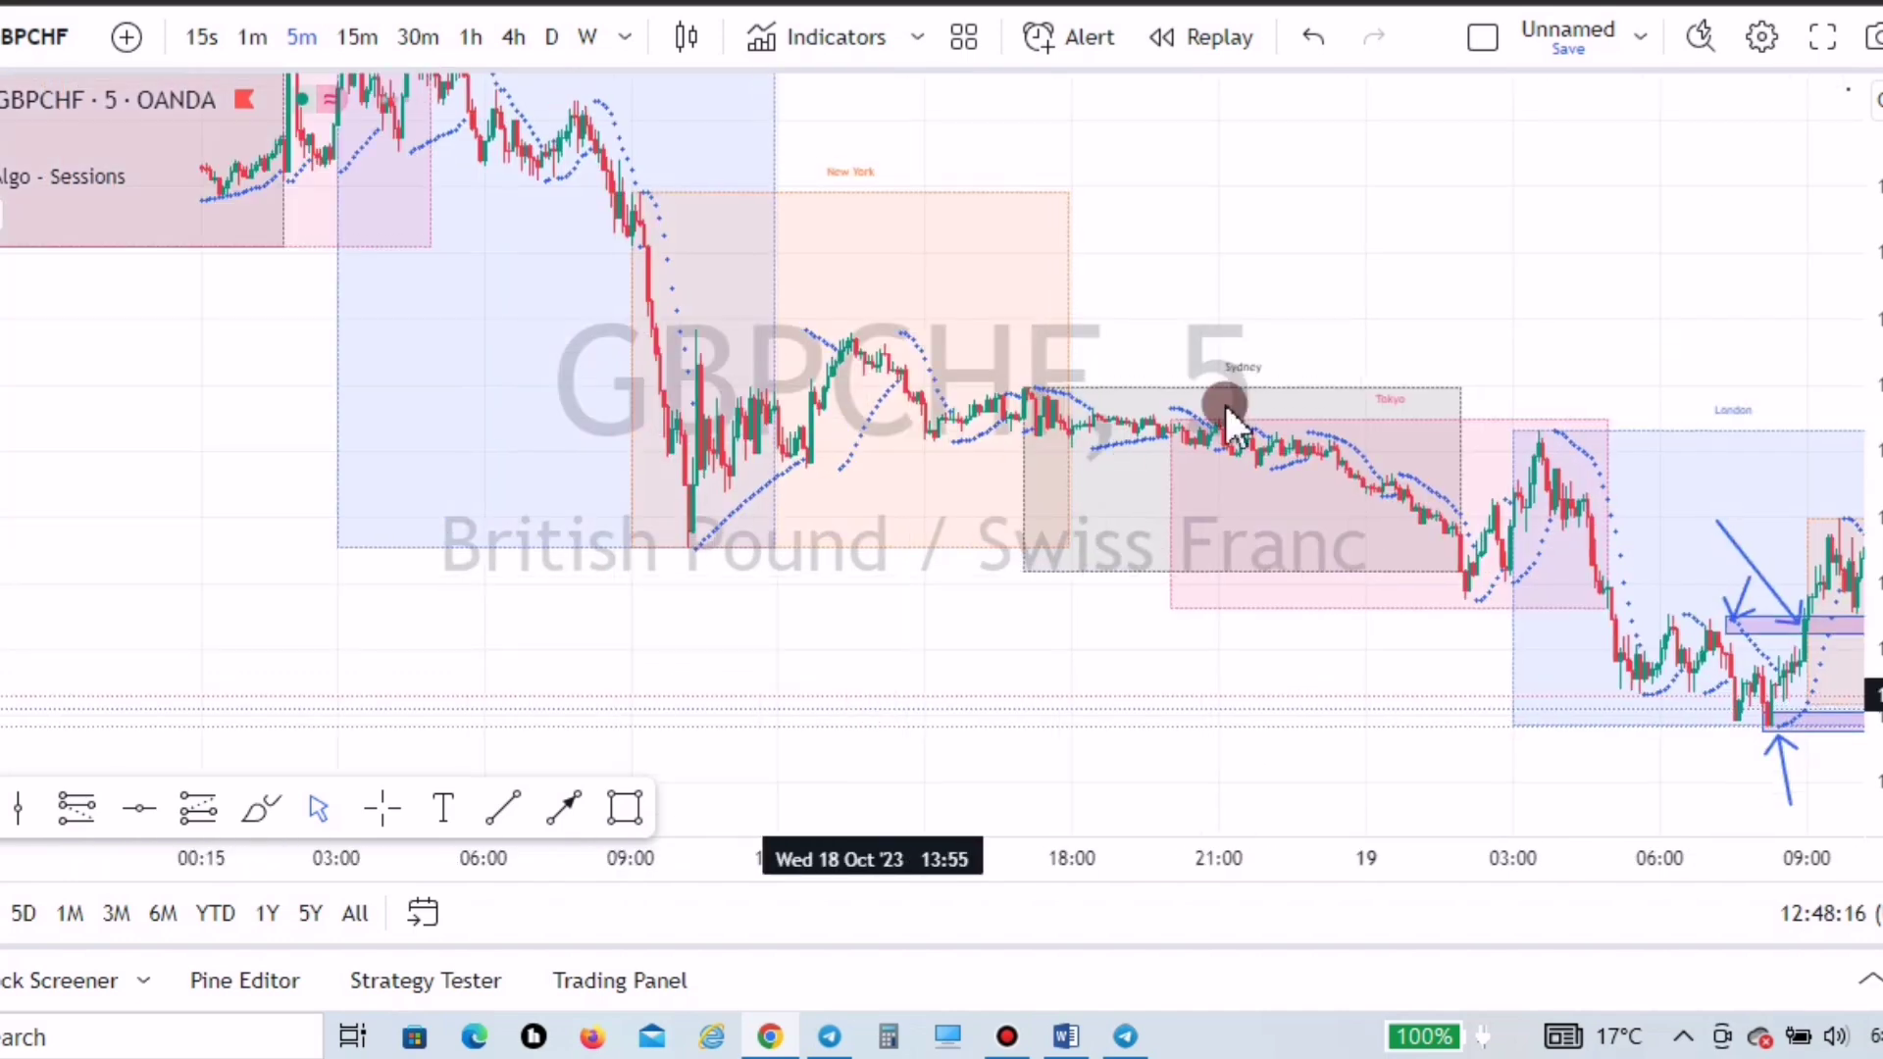
{"action": "left_click_drag", "start_coordinate": [1406, 312], "coordinate": [1406, 311]}
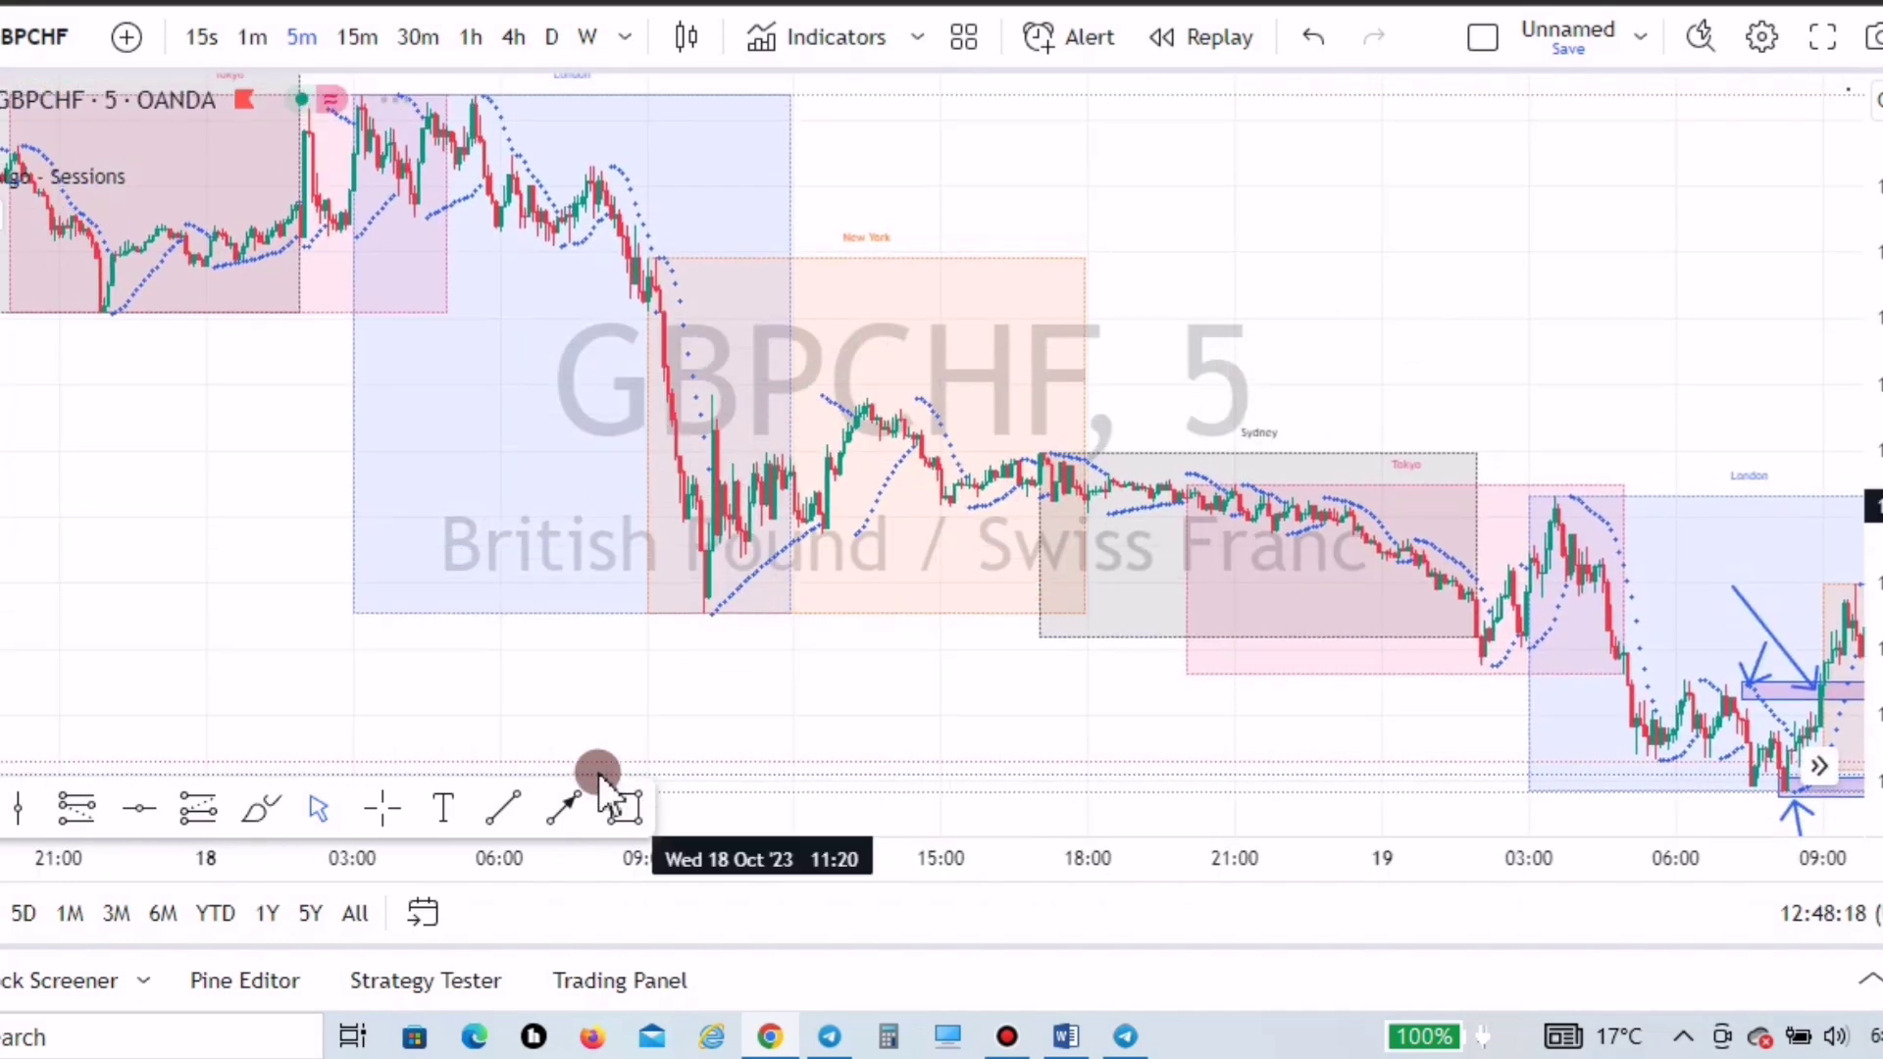
{"action": "left_click", "coordinate": [566, 806]}
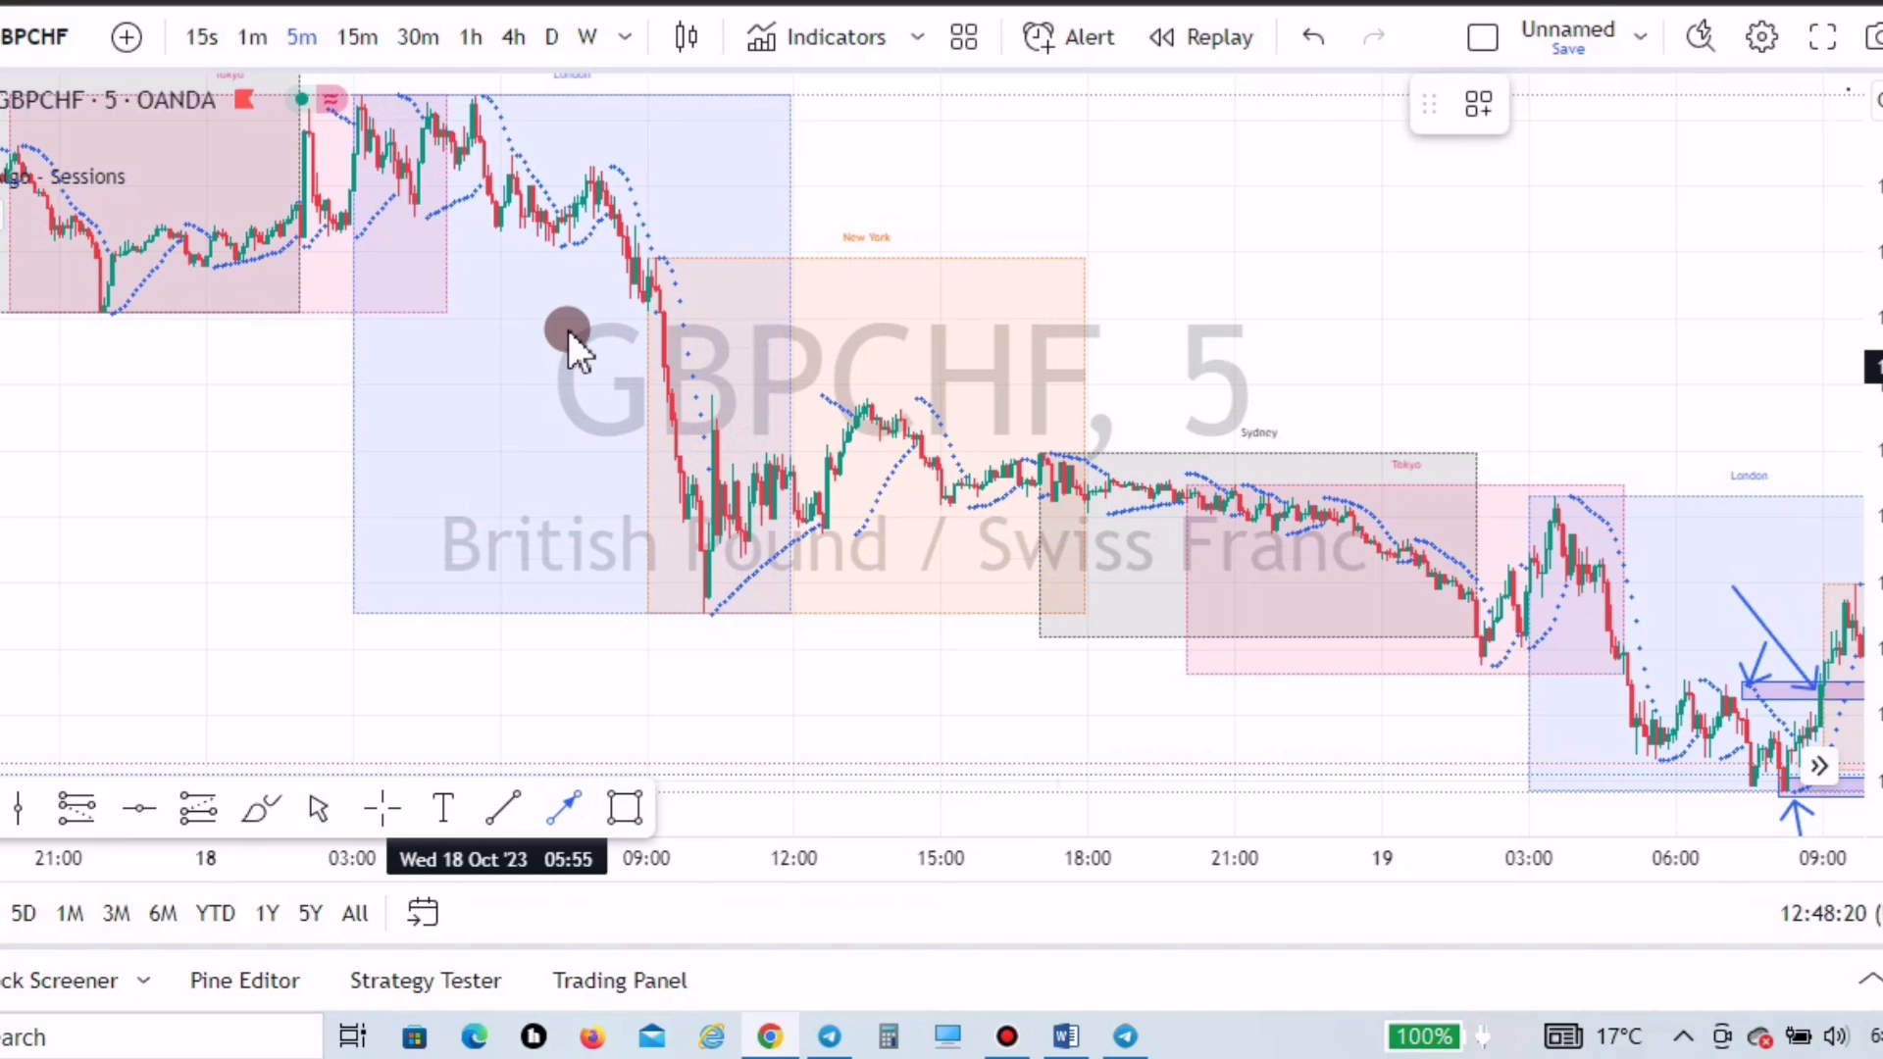
{"action": "left_click", "coordinate": [651, 293]}
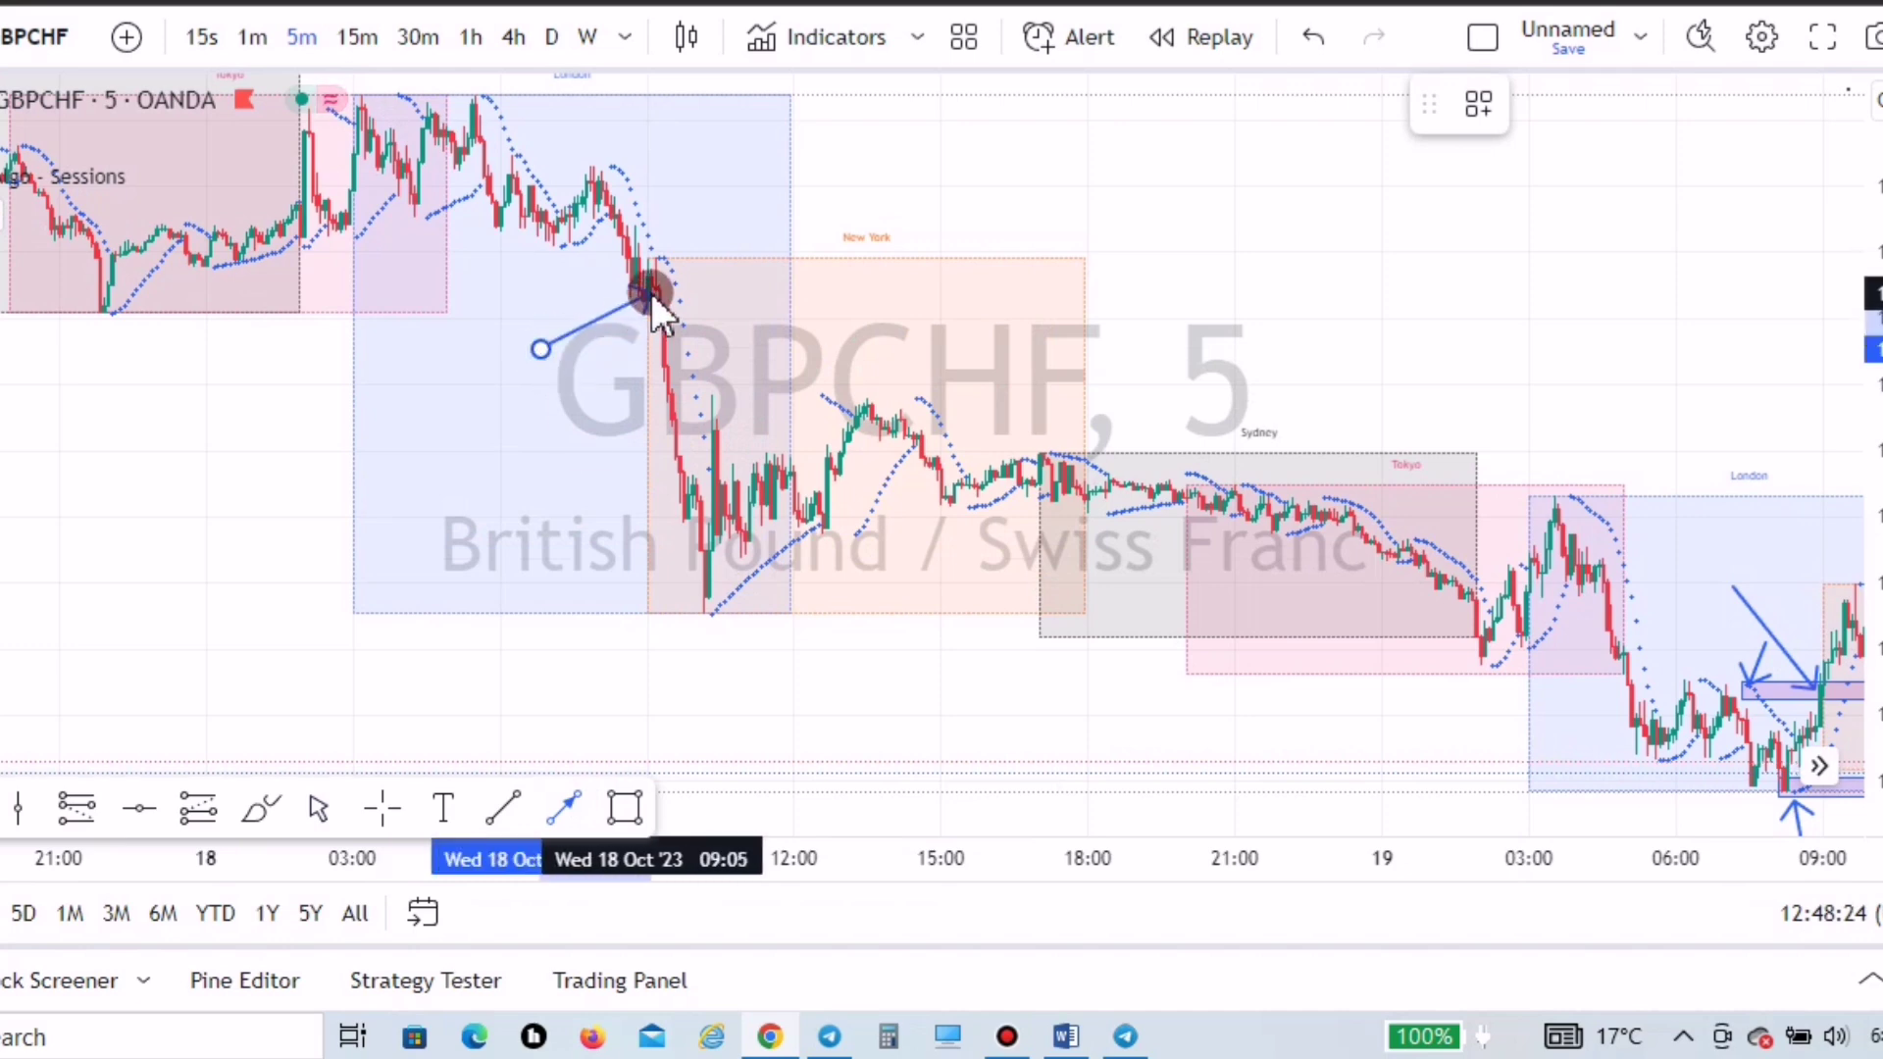
{"action": "left_click", "coordinate": [651, 292]}
{"action": "left_click", "coordinate": [502, 489]}
{"action": "left_click", "coordinate": [565, 802]}
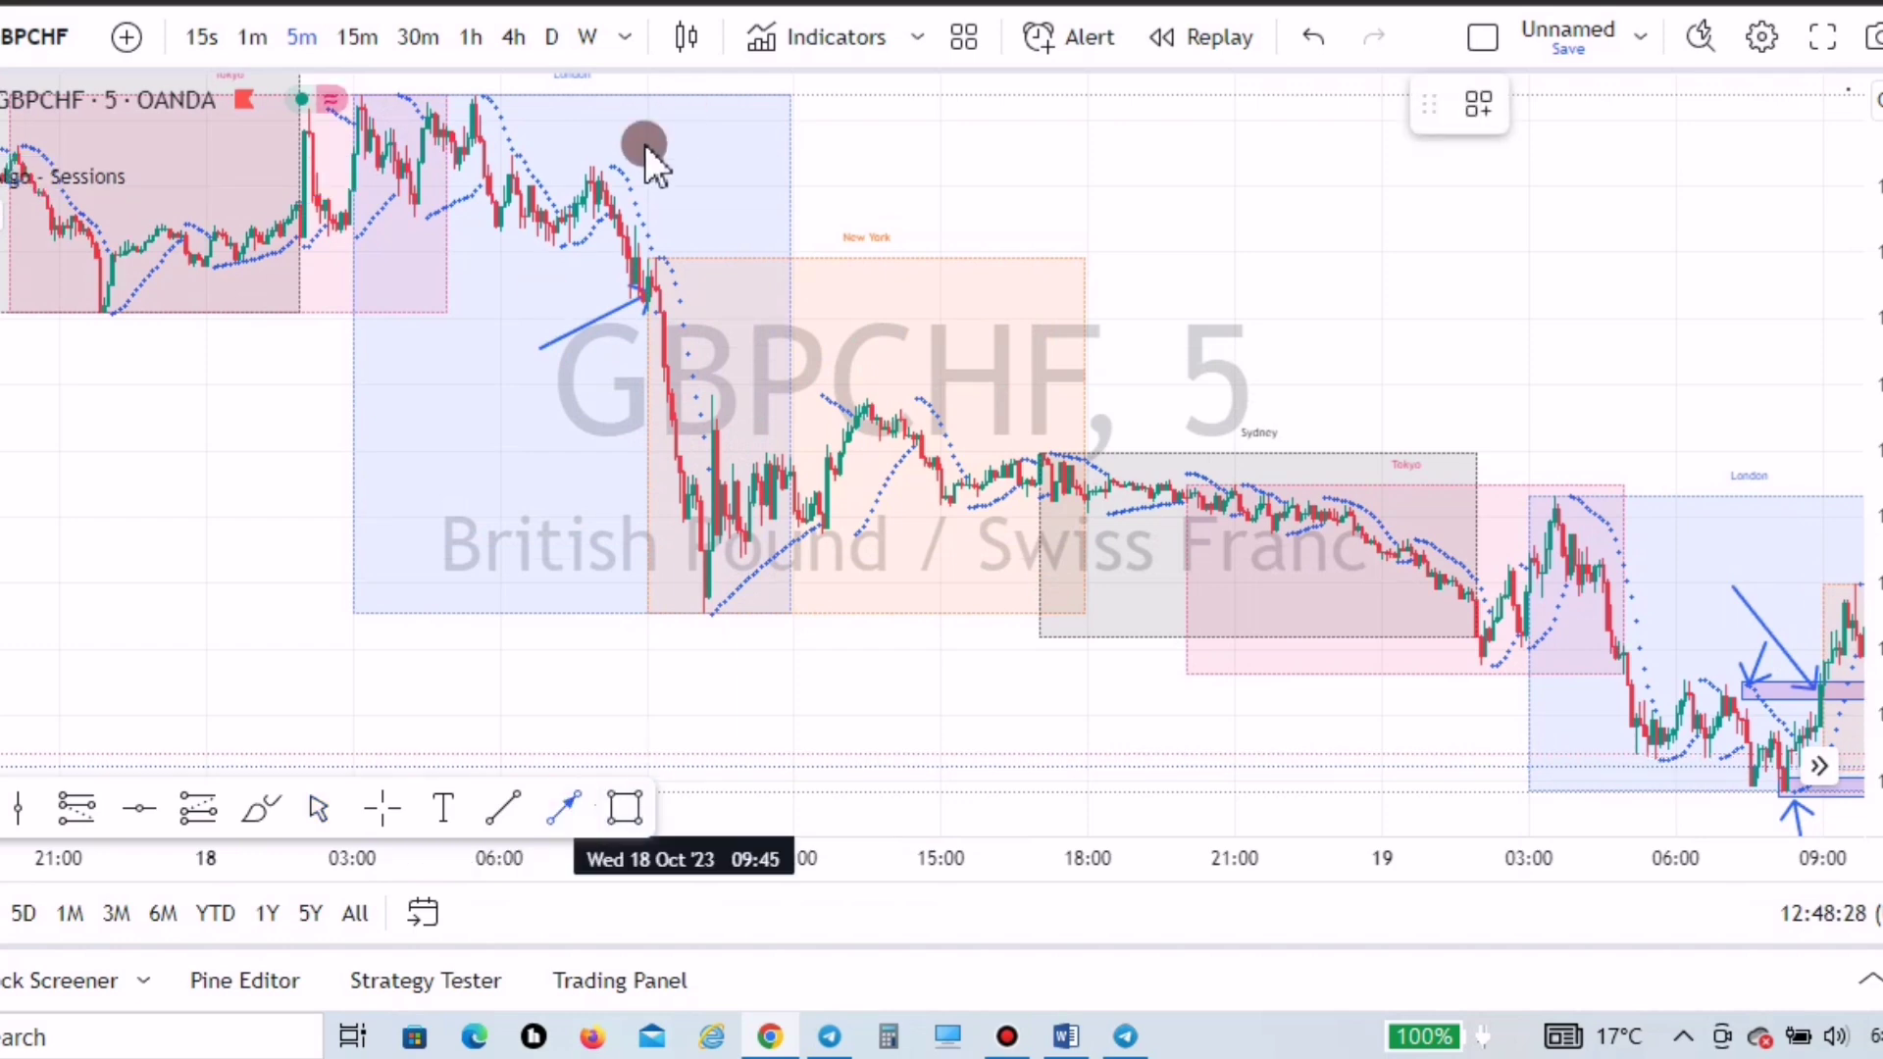
{"action": "left_click", "coordinate": [683, 106]}
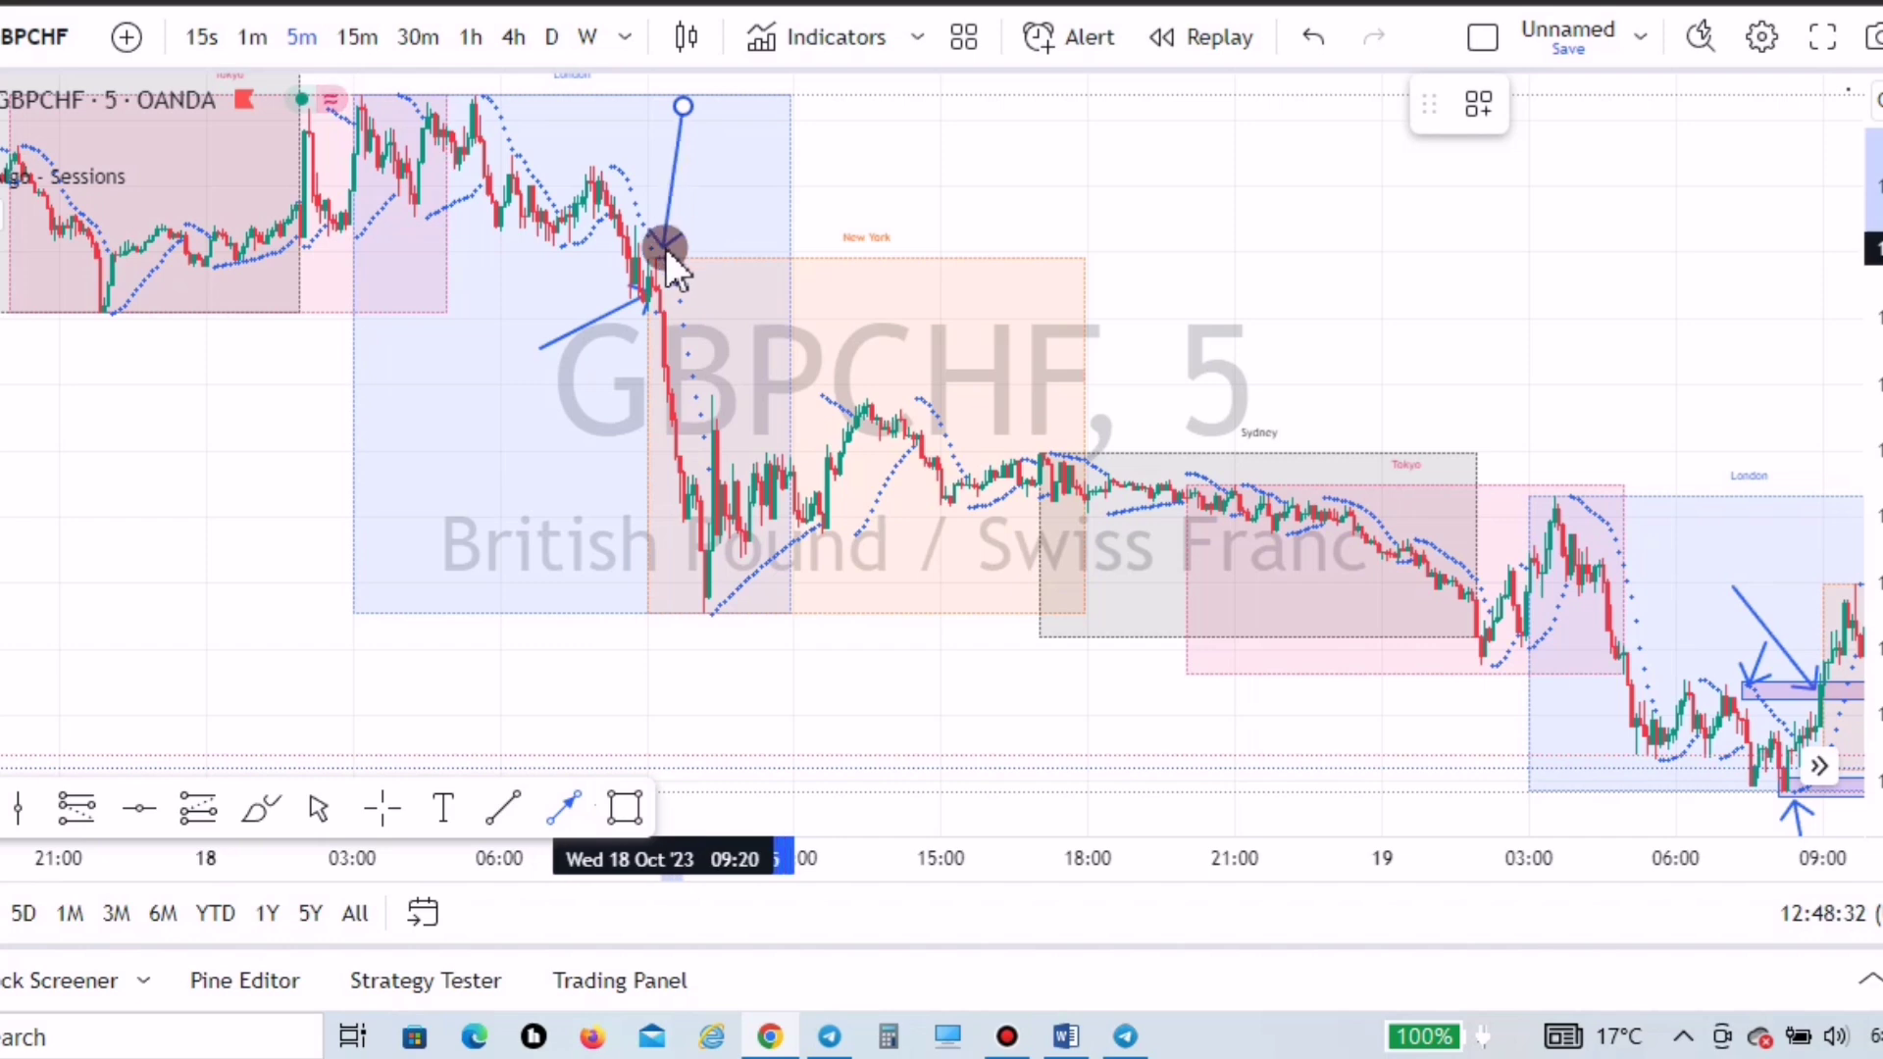
{"action": "left_click", "coordinate": [626, 165]}
{"action": "left_click", "coordinate": [610, 299]}
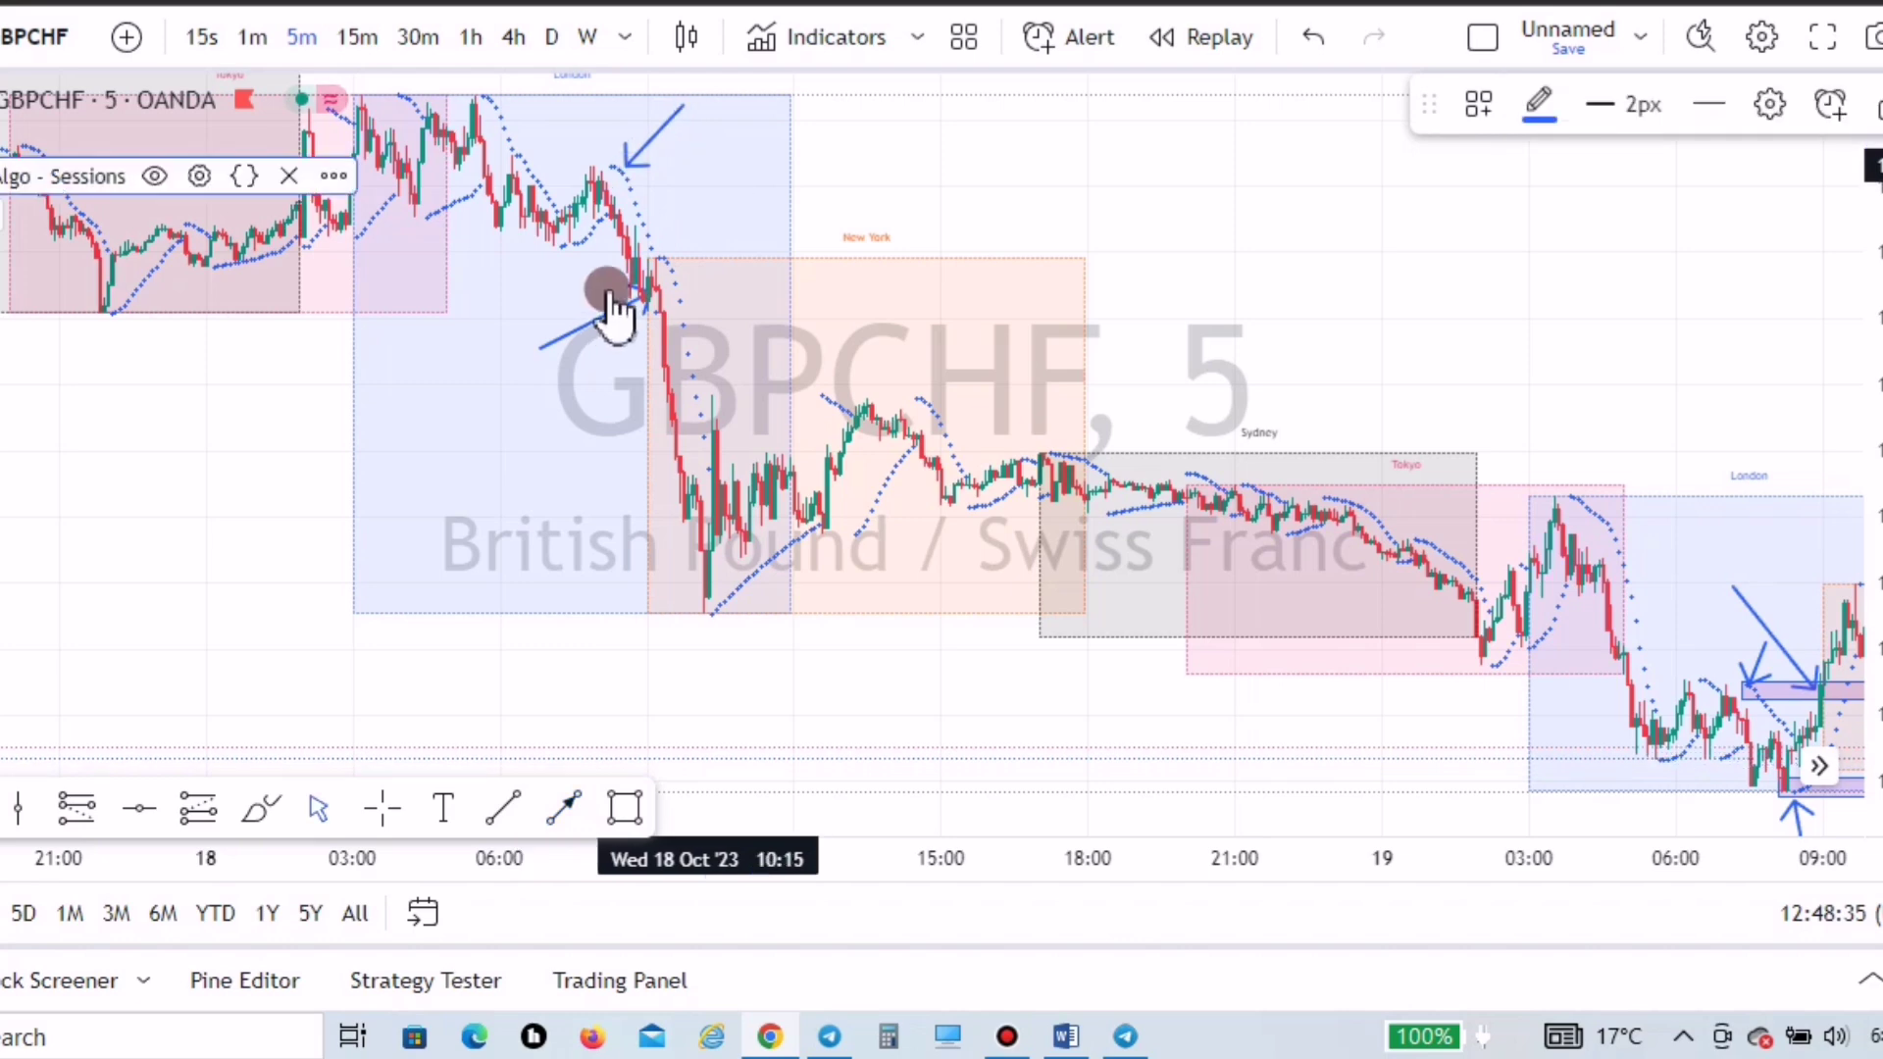
{"action": "mouse_move", "coordinate": [622, 312]}
{"action": "left_mouse_down"}
{"action": "mouse_move", "coordinate": [556, 392]}
{"action": "mouse_move", "coordinate": [556, 262]}
{"action": "left_mouse_up"}
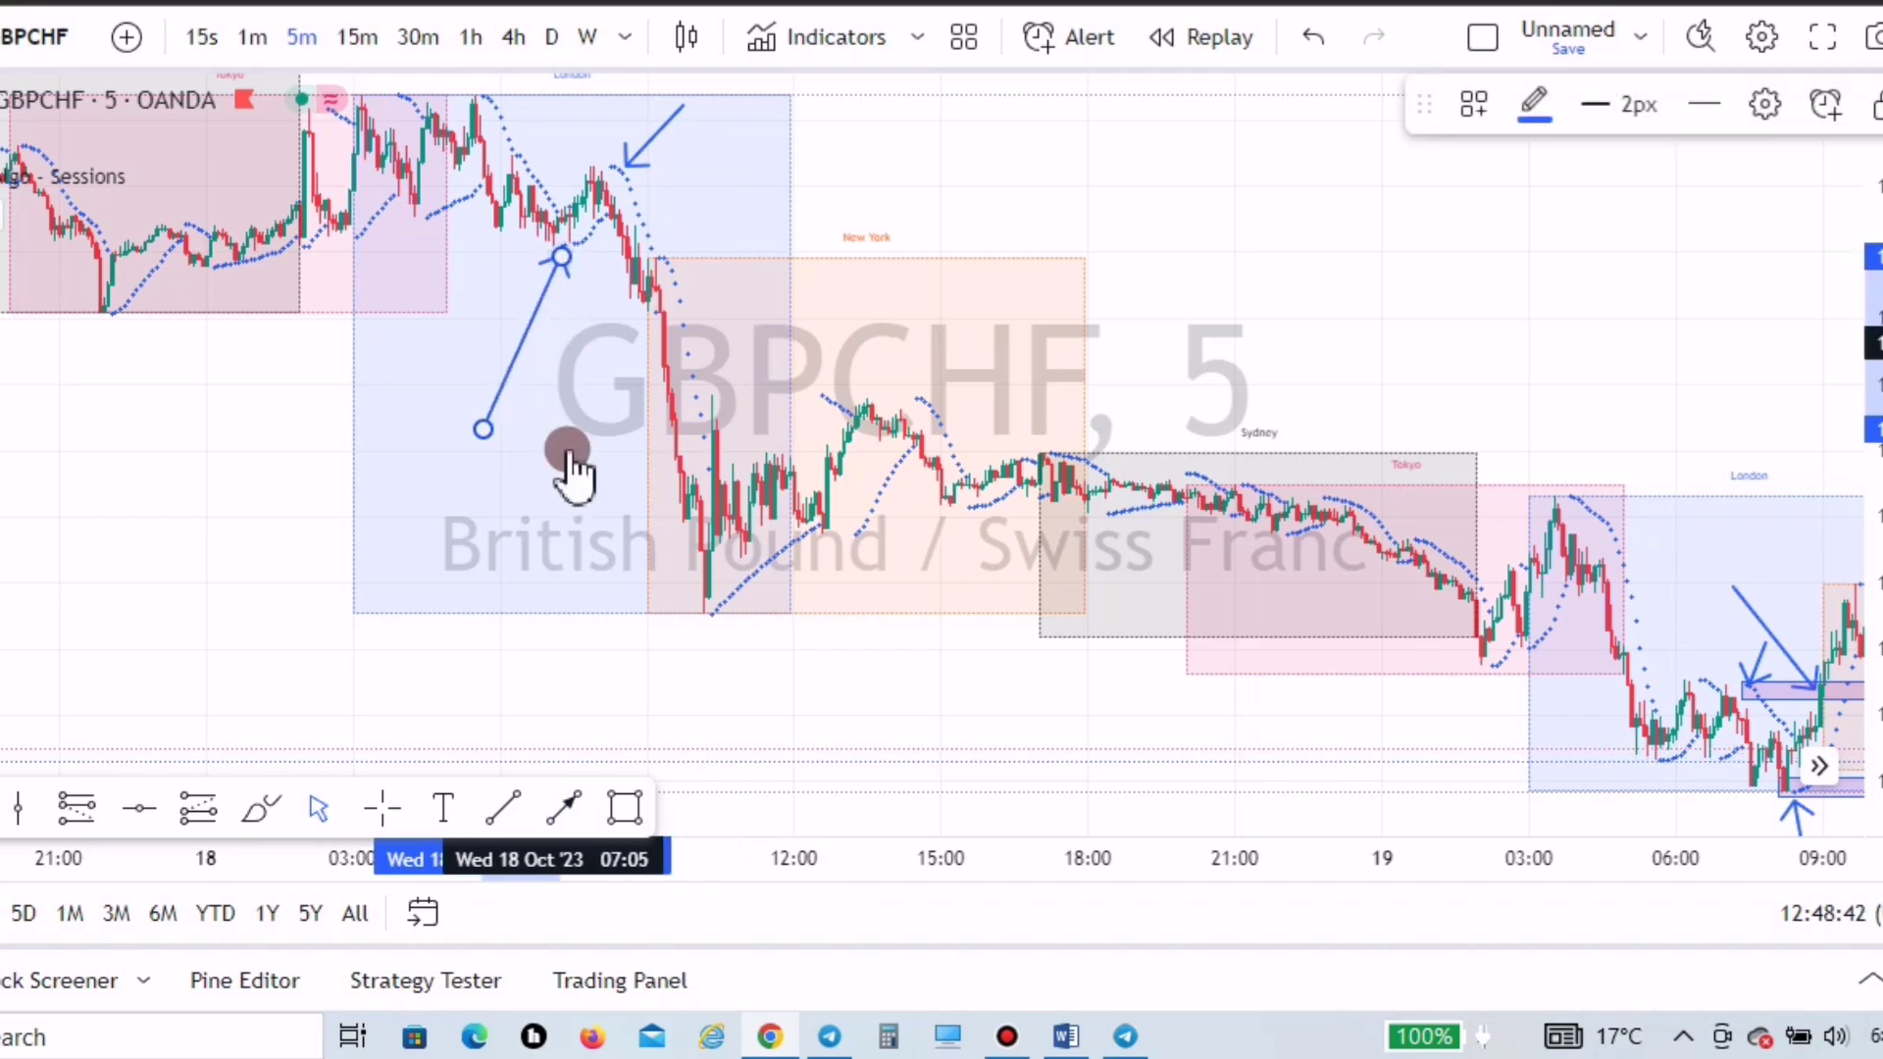
- Draw a zone box from 07:05 to 12:40 with an arrow pointing at it, then return to the 19 Oct bars
{"action": "left_click", "coordinate": [625, 807]}
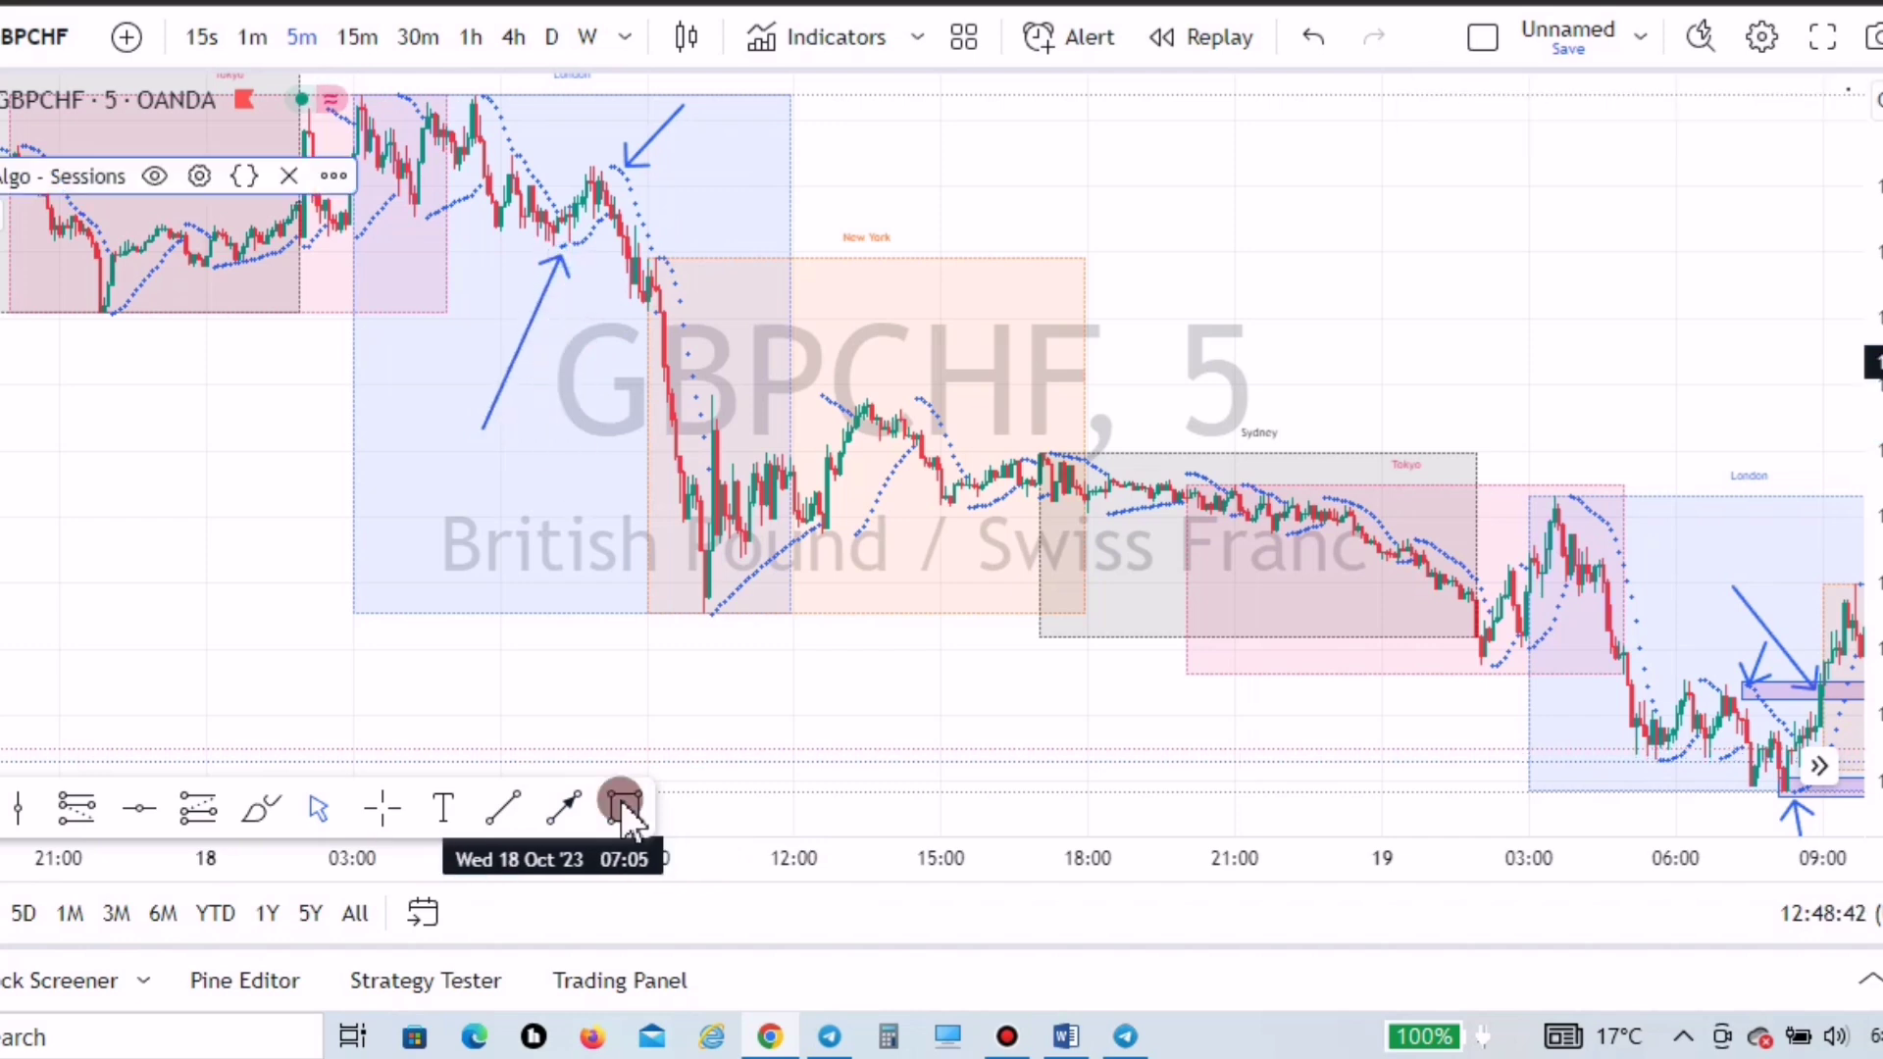
{"action": "left_click", "coordinate": [554, 245]}
{"action": "left_click", "coordinate": [826, 262]}
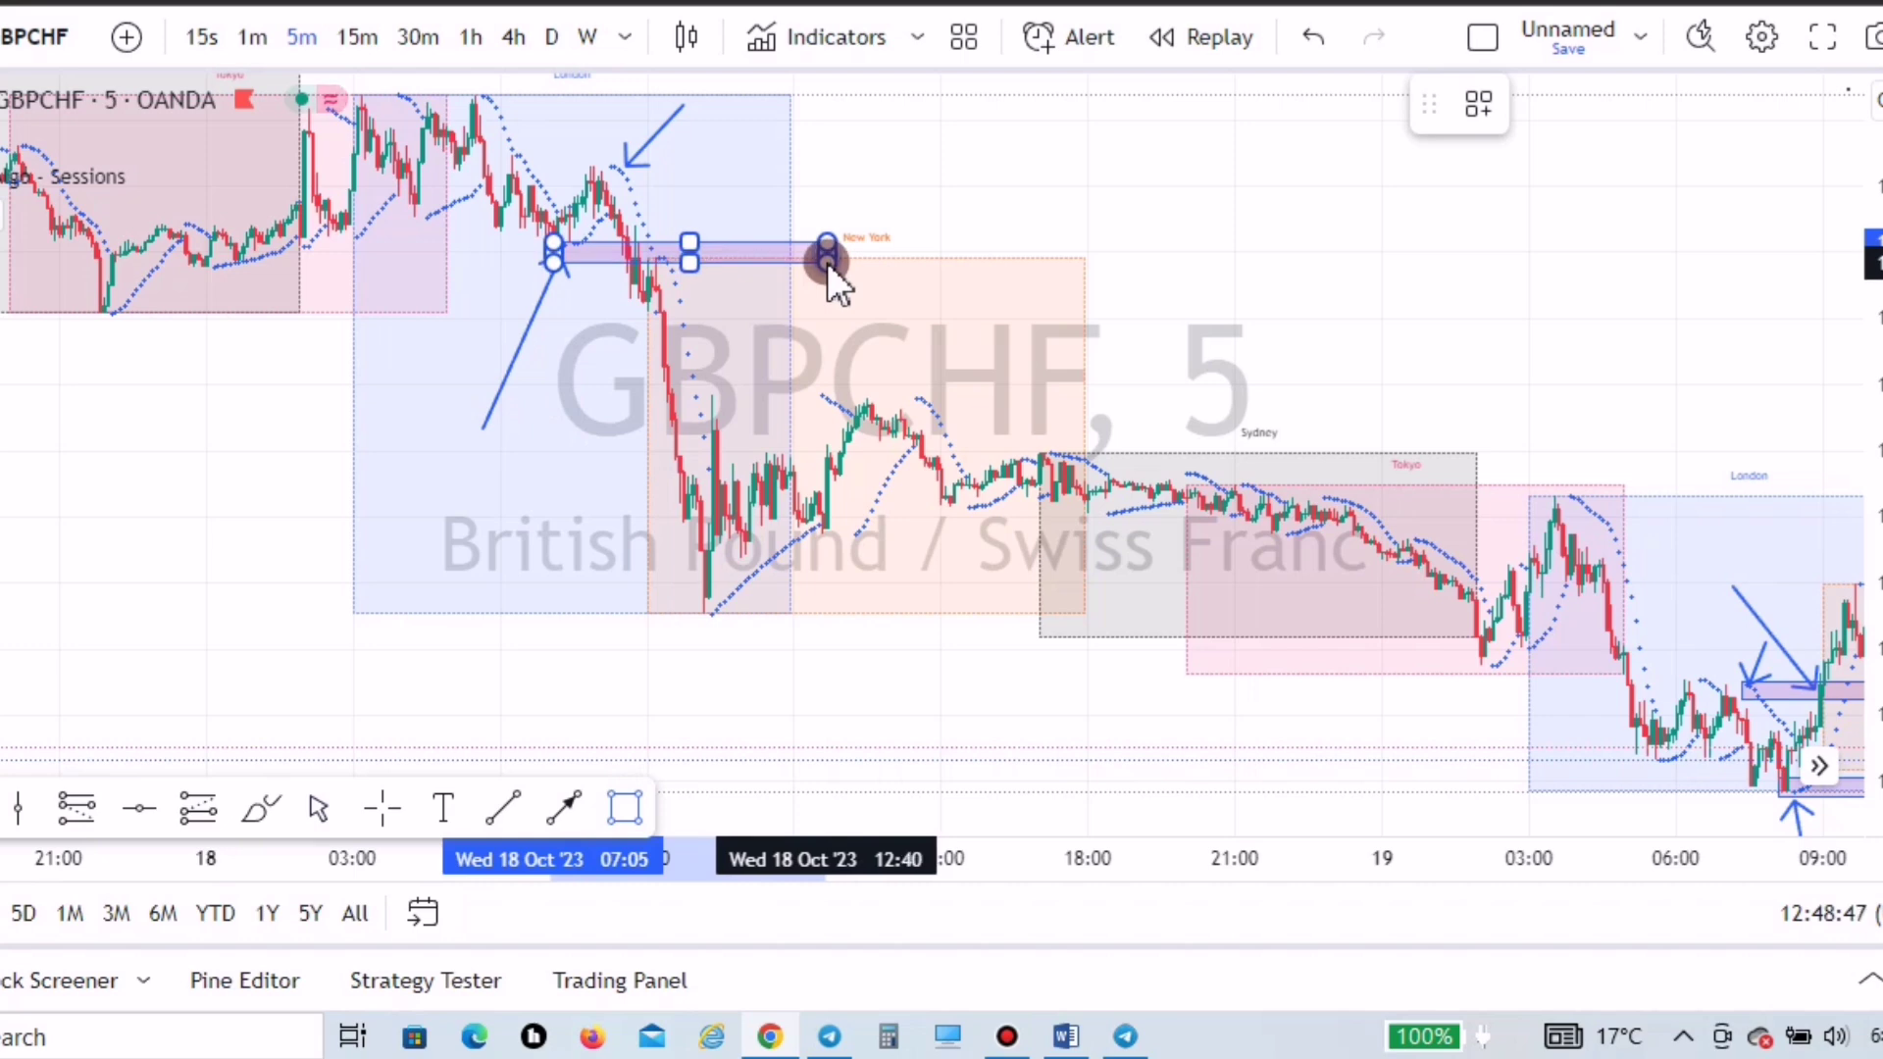
{"action": "left_click", "coordinate": [1204, 187]}
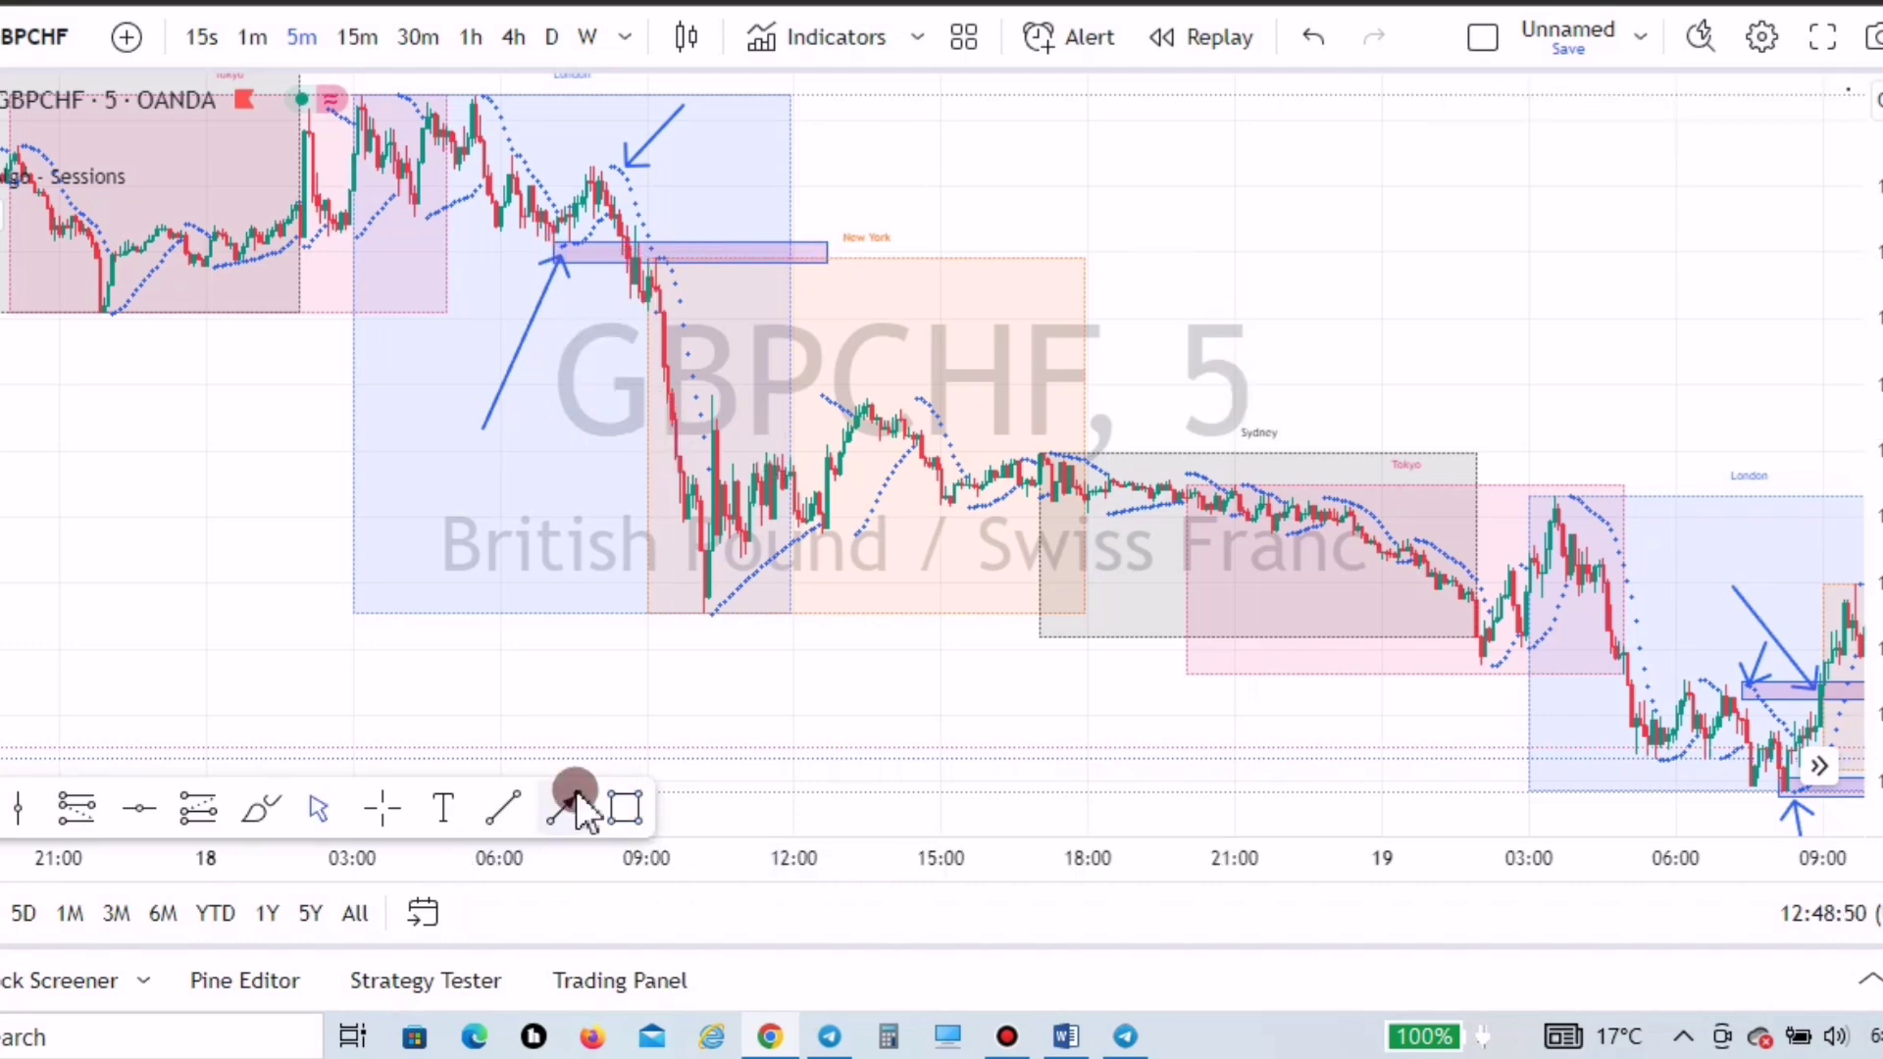
{"action": "left_click_drag", "start_coordinate": [564, 354], "coordinate": [630, 307]}
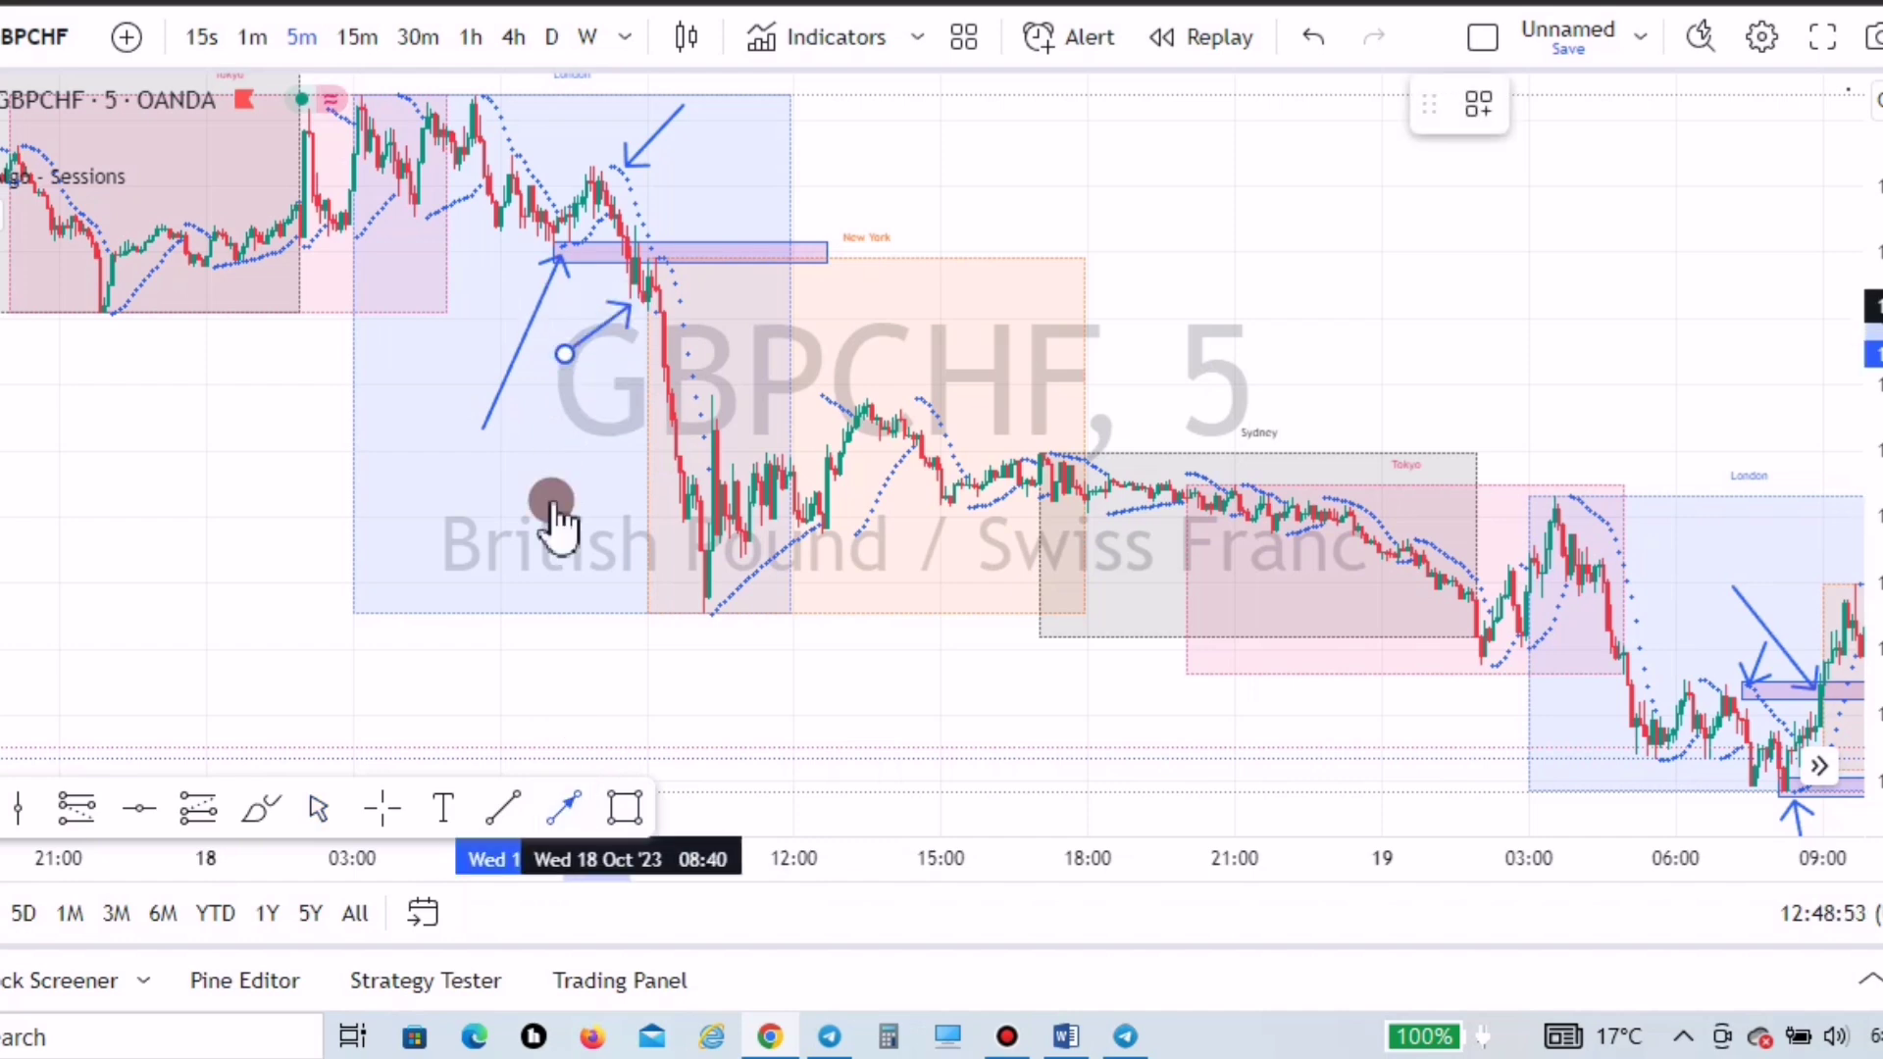
{"action": "left_click", "coordinate": [511, 578]}
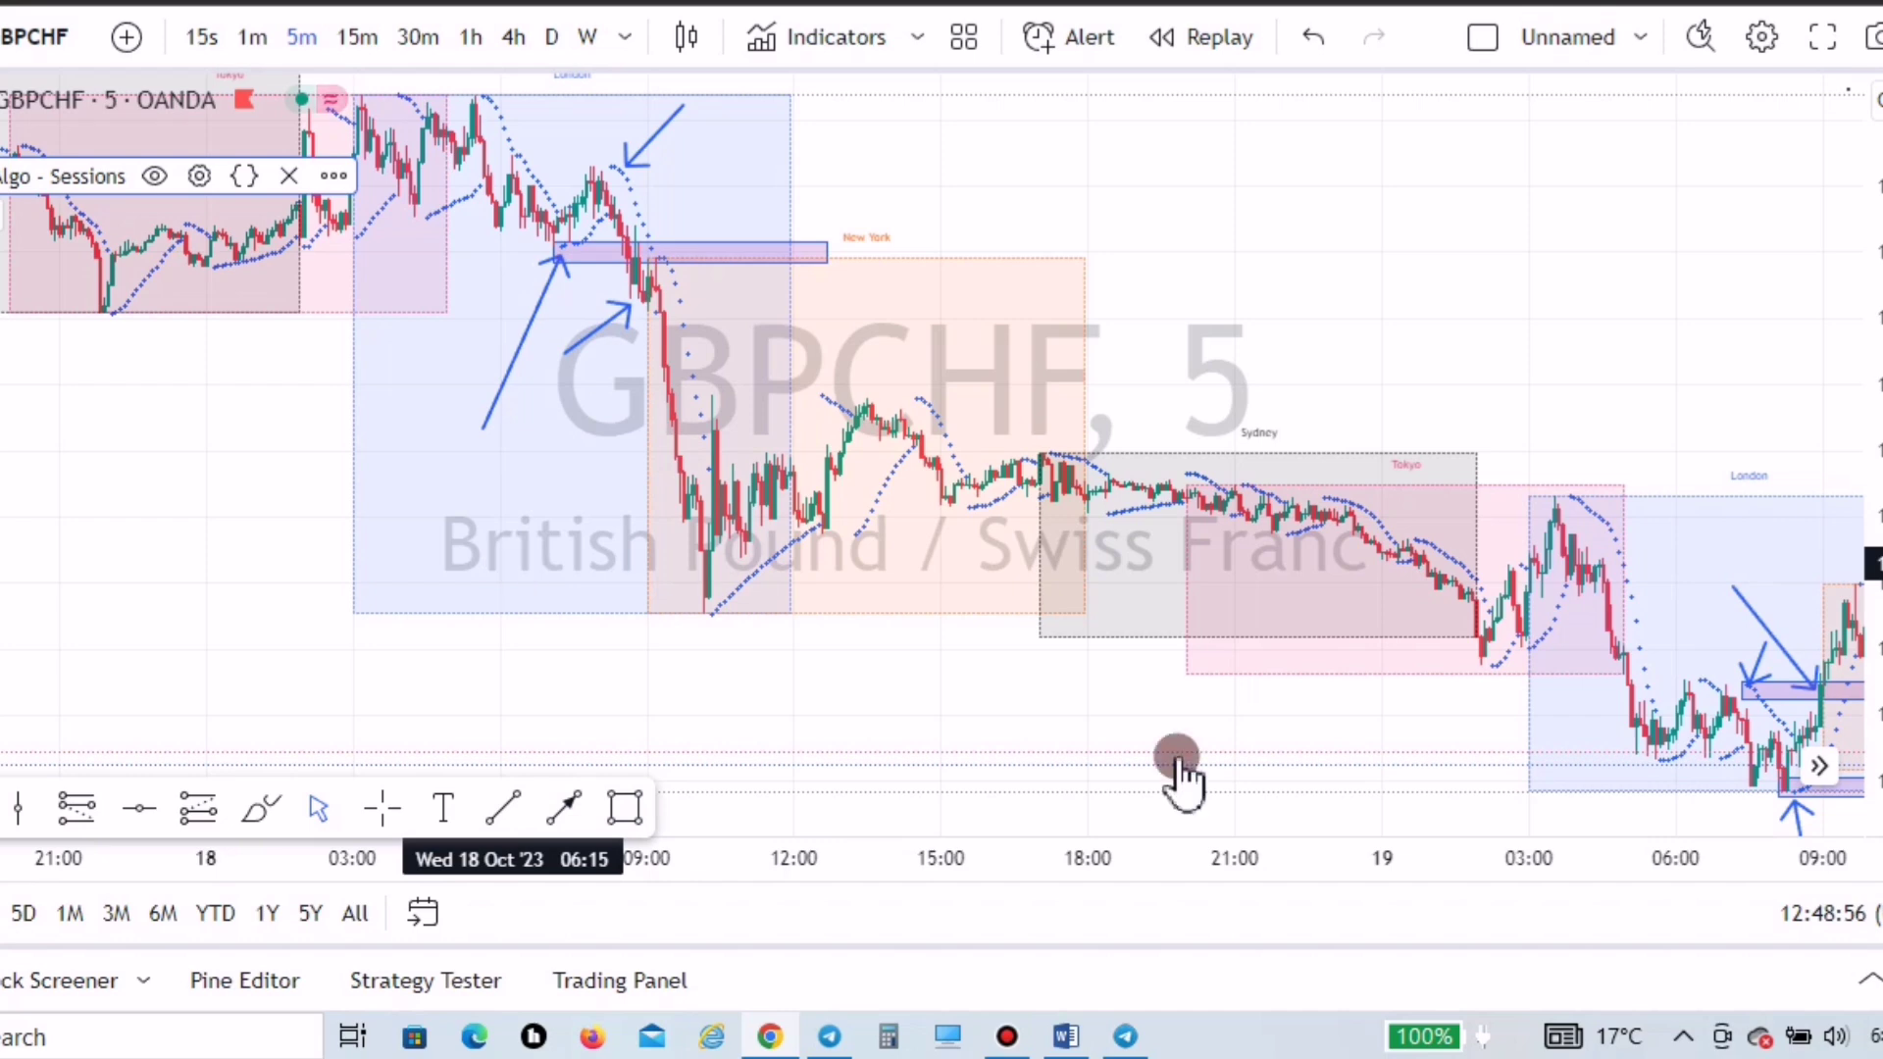
{"action": "left_click", "coordinate": [1790, 269]}
{"action": "left_click_drag", "start_coordinate": [1789, 268], "coordinate": [1308, 210]}
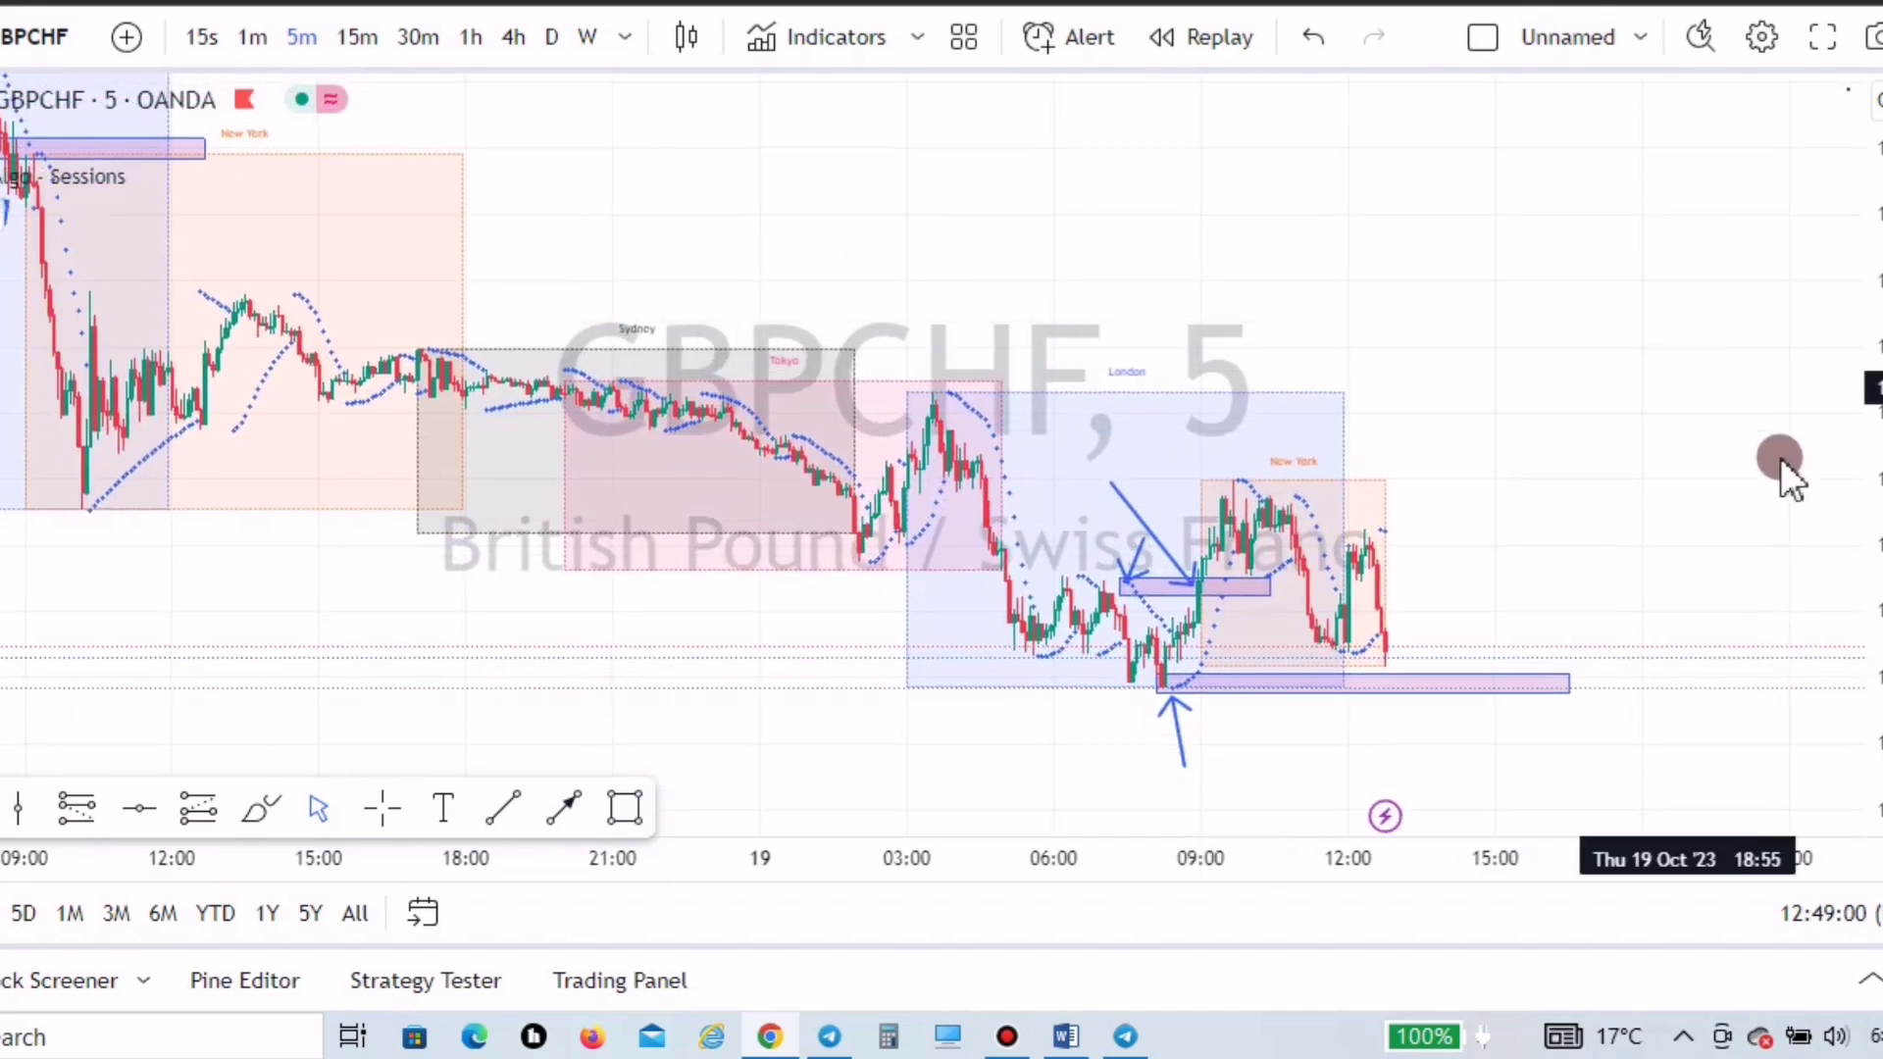